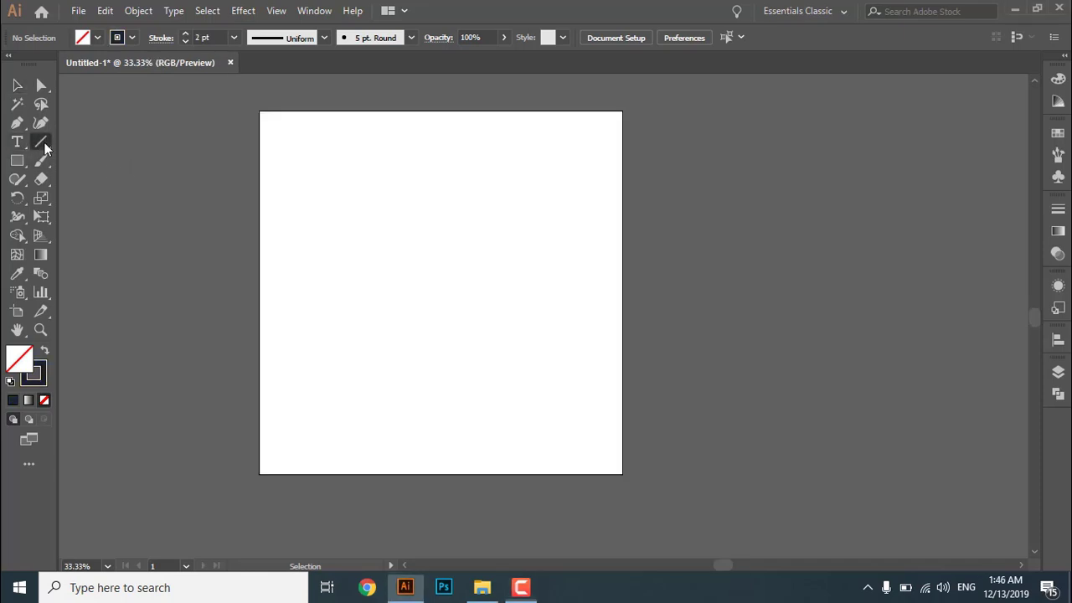
Draw a horizontal line across nearly the full width of the artboard with the Line Segment tool
left_click(43, 141)
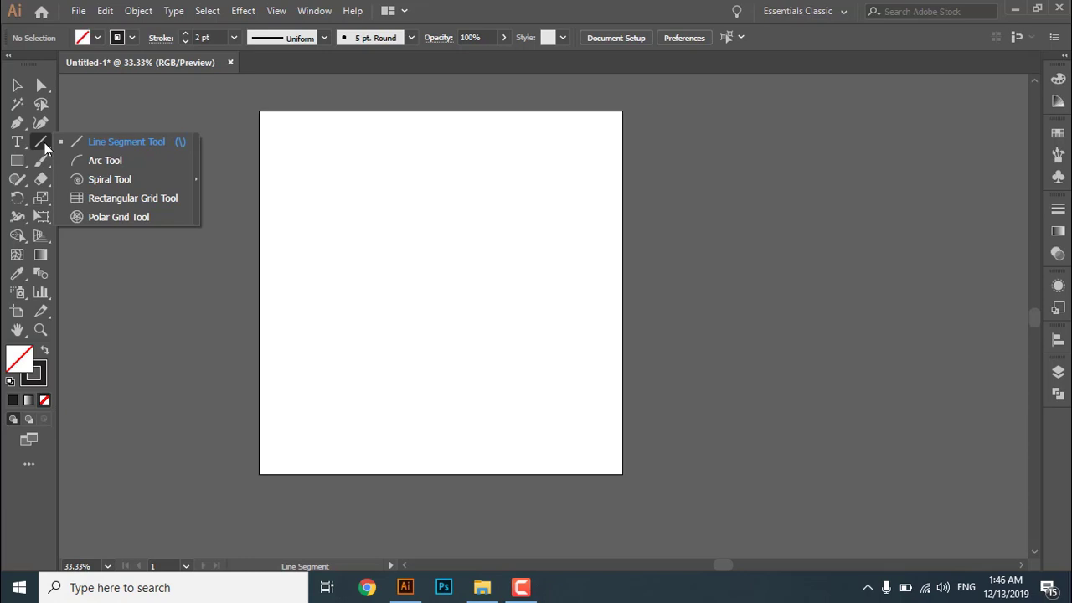
left_click(154, 144)
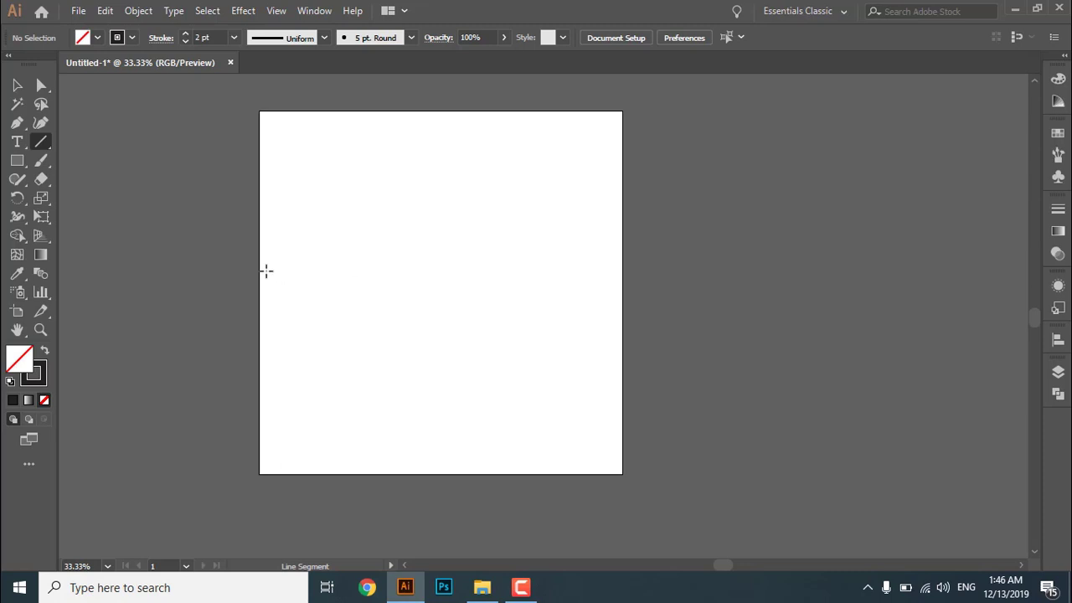
left_click_drag(266, 270, 621, 270)
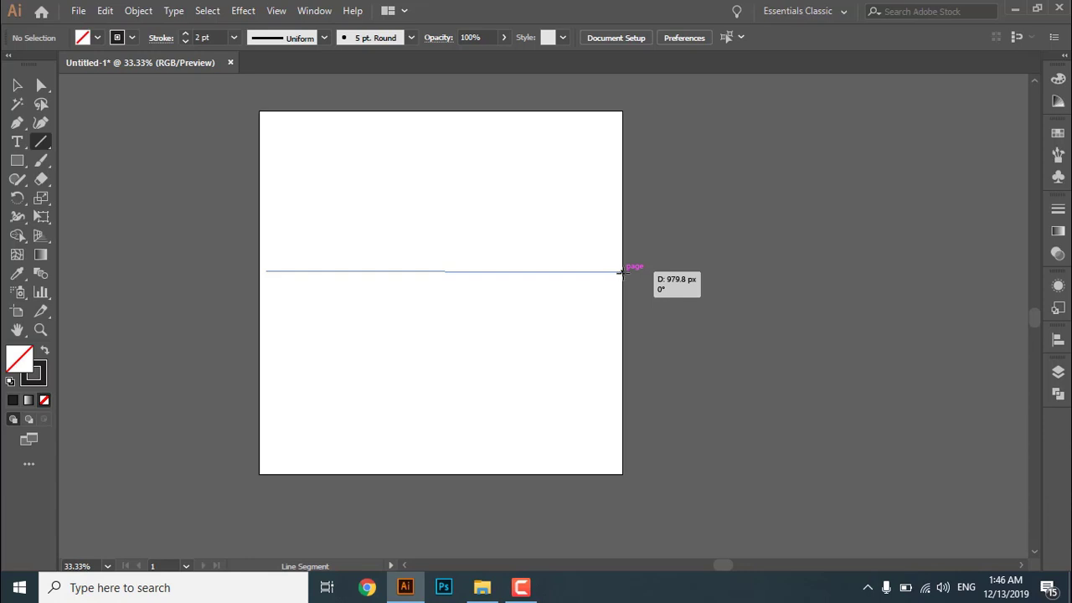
left_click_drag(620, 271, 474, 197)
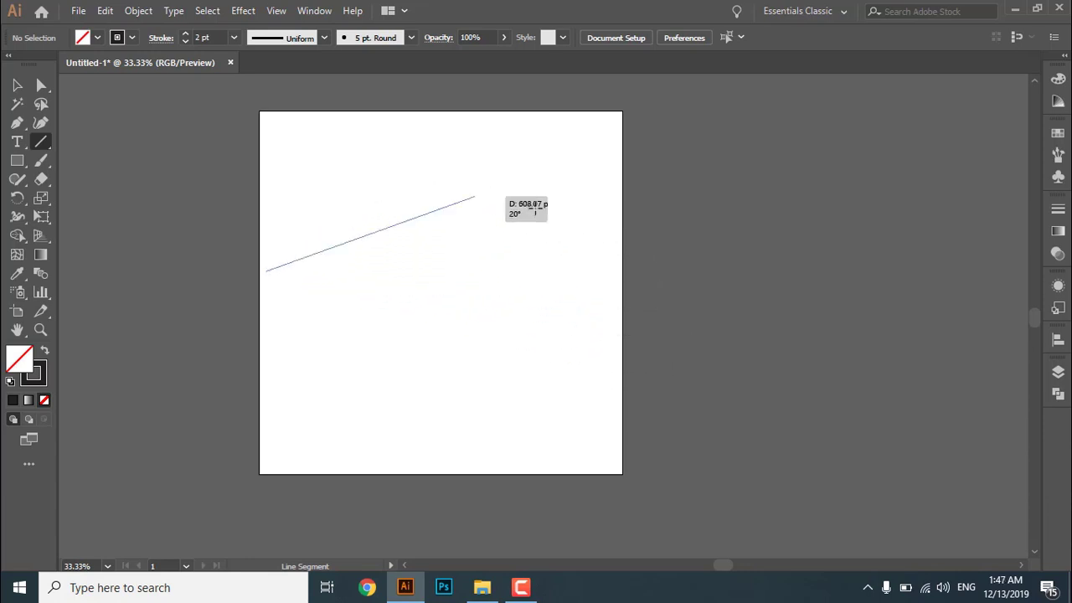
left_click_drag(536, 210, 612, 271)
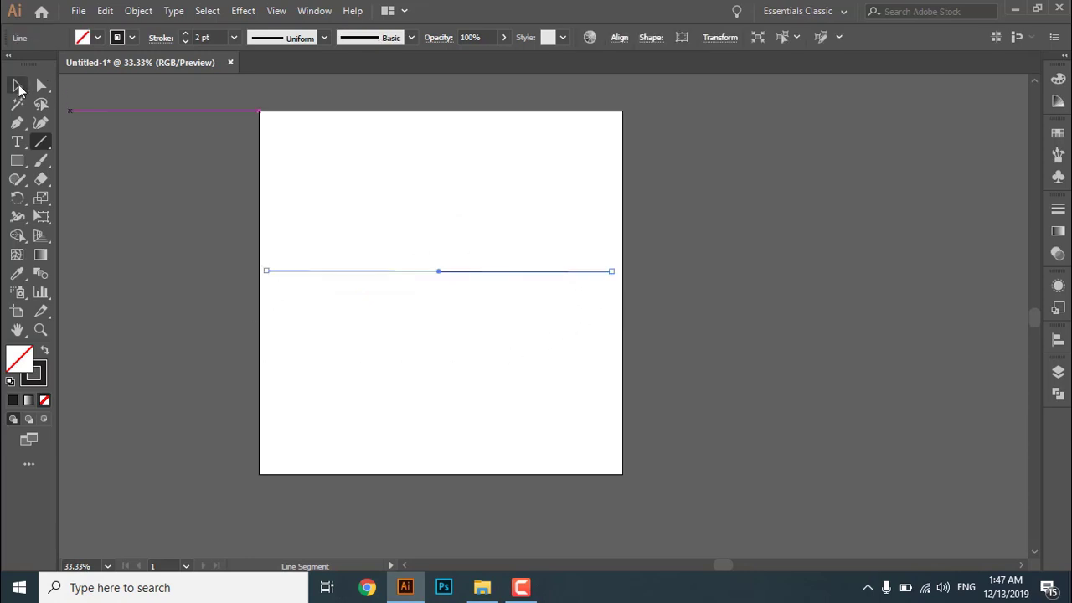
Select the horizontal line spanning the artboard and delete it
left_click(17, 84)
left_click(299, 173)
left_click_drag(223, 174, 543, 389)
key("Delete")
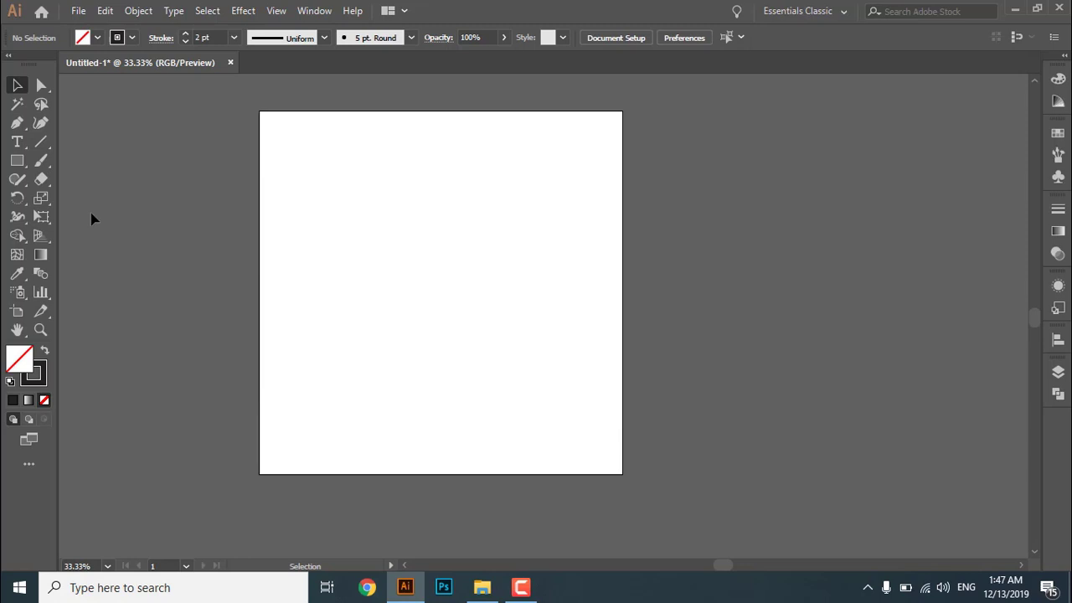
Draw a horizontal line about 492 px long, starting near the artboard's left edge
left_click(41, 142)
mouse_move(271, 257)
left_mouse_down()
mouse_move(598, 239)
mouse_move(441, 232)
mouse_move(558, 228)
mouse_move(511, 182)
mouse_move(416, 134)
mouse_move(368, 187)
mouse_move(409, 145)
left_mouse_up()
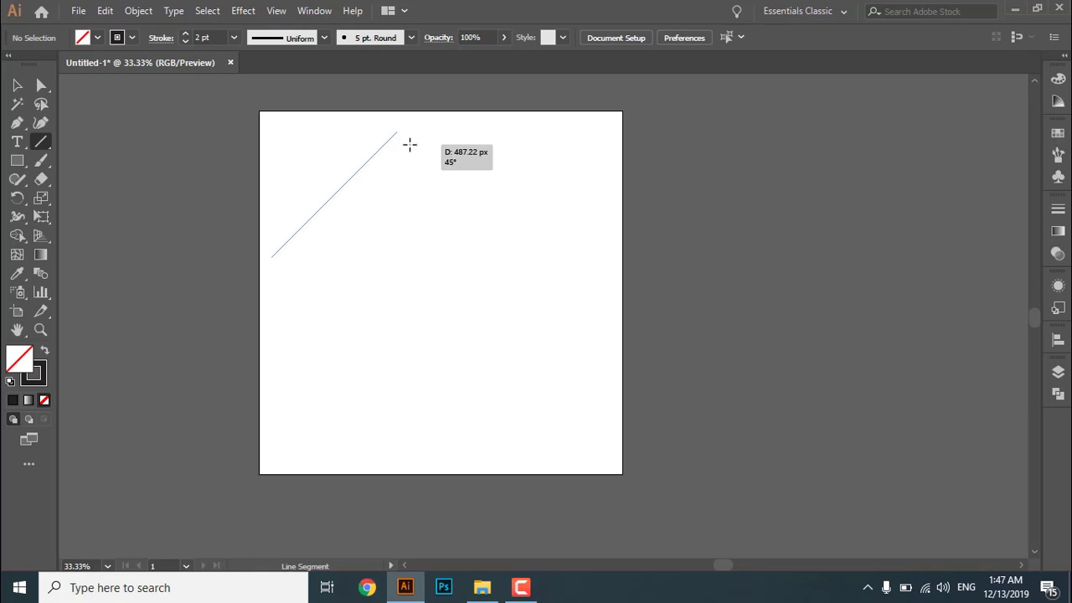
left_click_drag(410, 145, 453, 258)
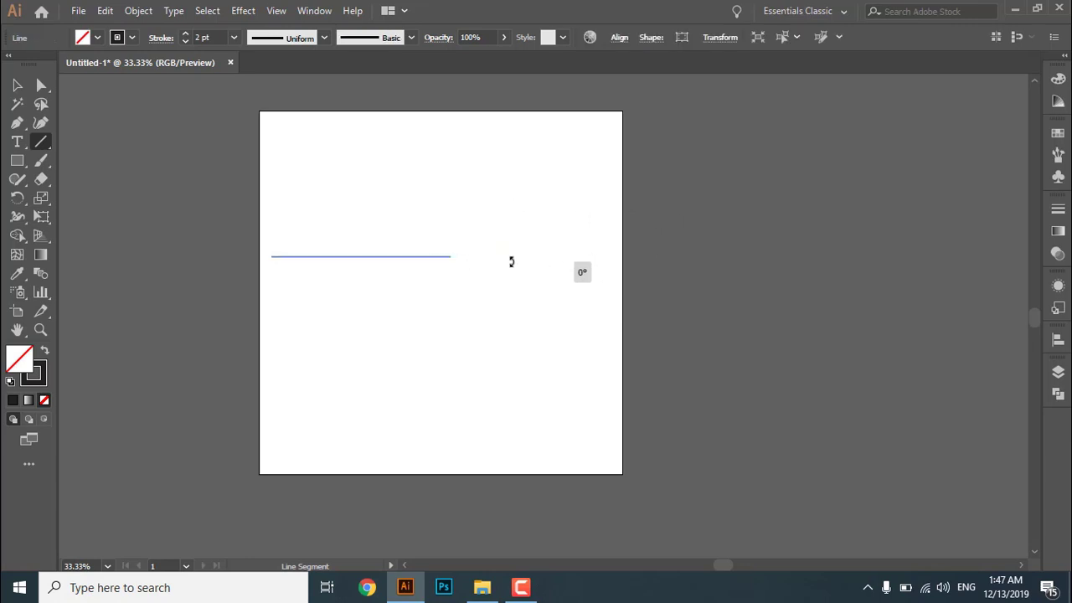
Cancel the line segment options and delete the freehand horizontal line
left_click(510, 268)
left_click(574, 337)
left_click(17, 84)
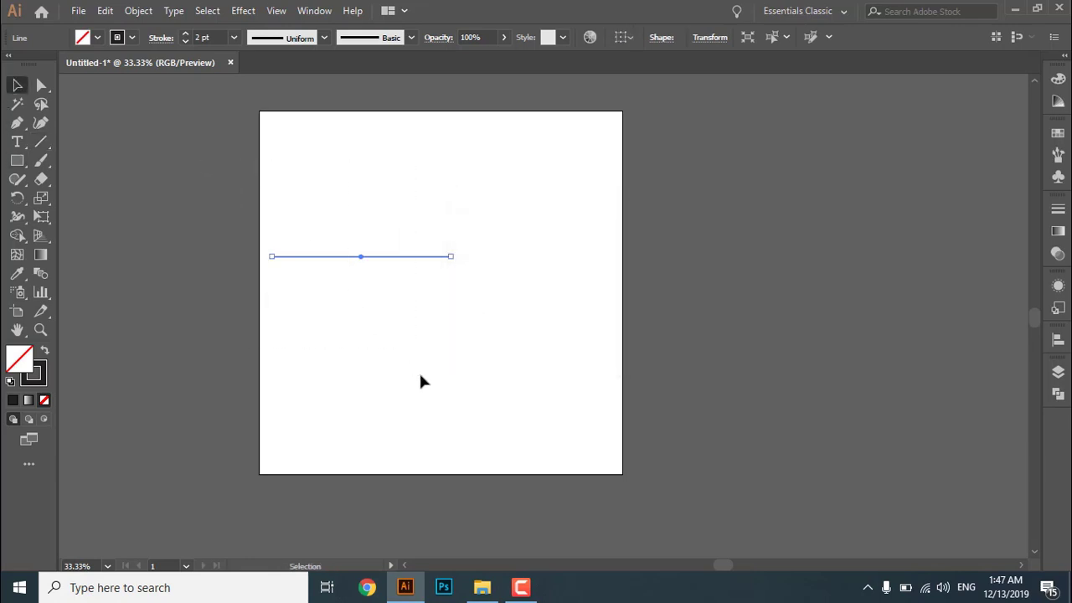
key("Delete")
Create a line segment with an exact length of 500 px and an angle of 0°, and deselect it
left_click(41, 142)
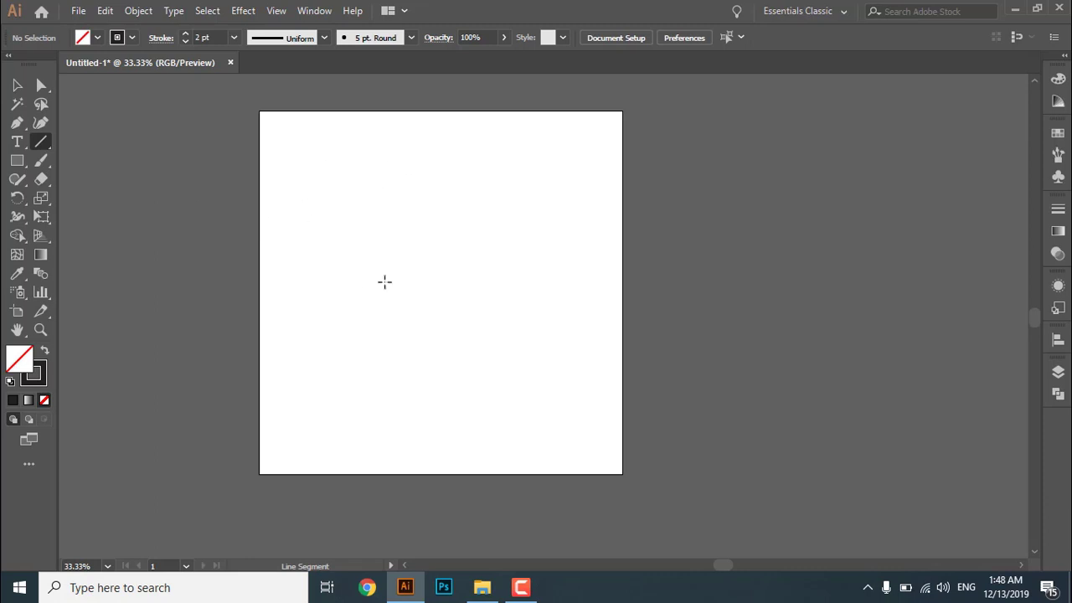
left_click(358, 260)
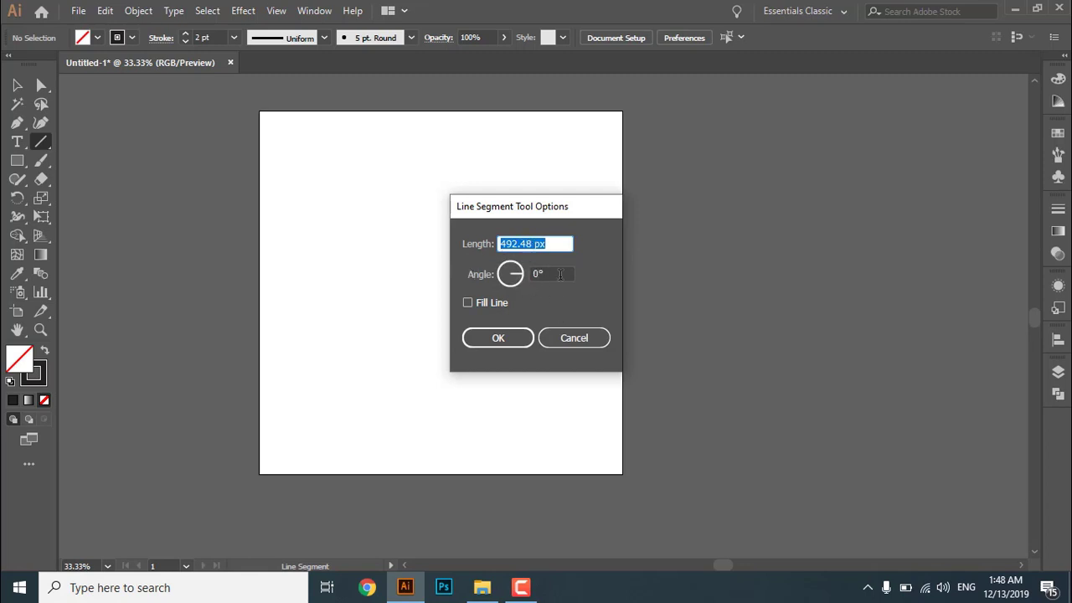
key("Tab")
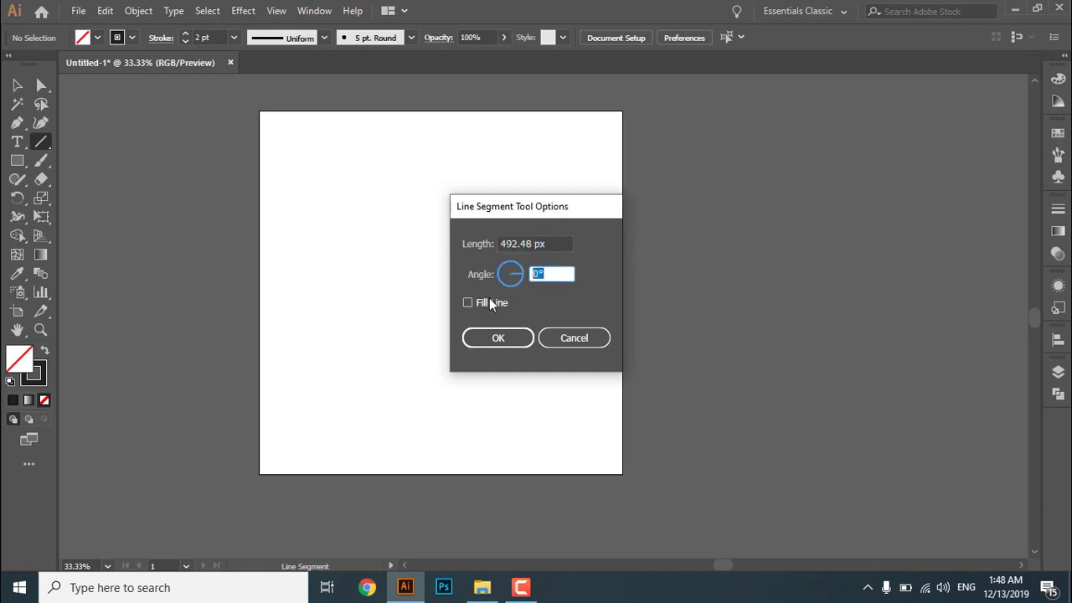
key("shift+Tab")
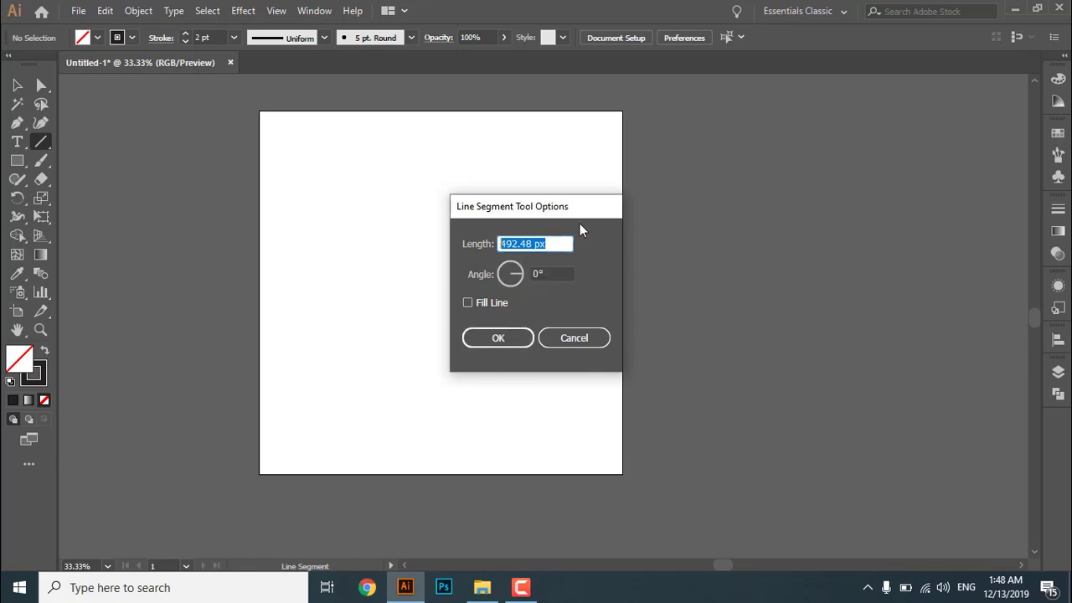
type("500")
left_click(505, 340)
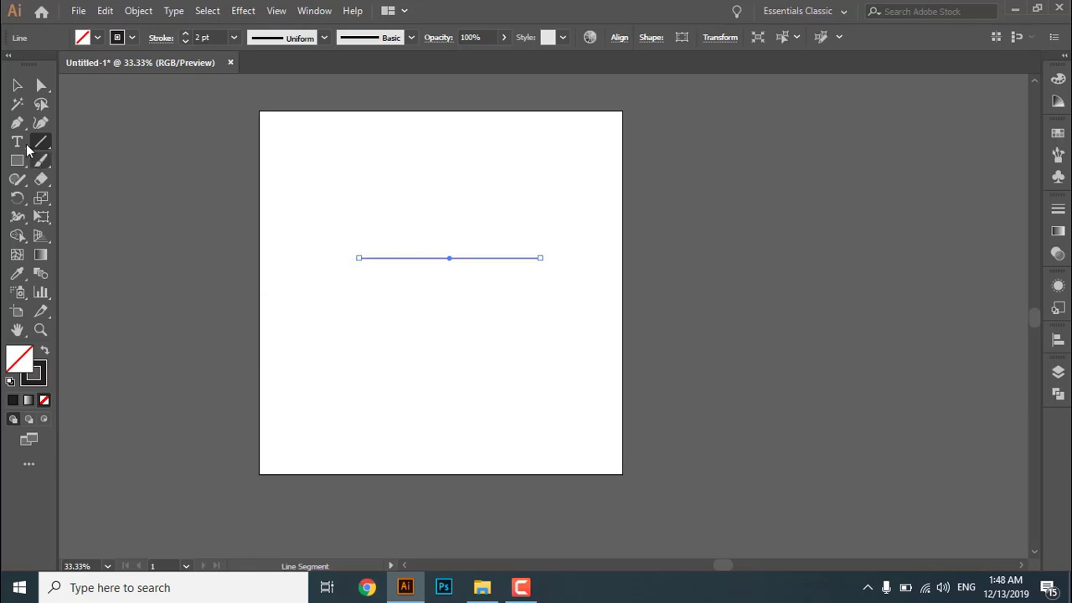
left_click(18, 85)
scroll(495, 225, "up", 2)
left_click(411, 237)
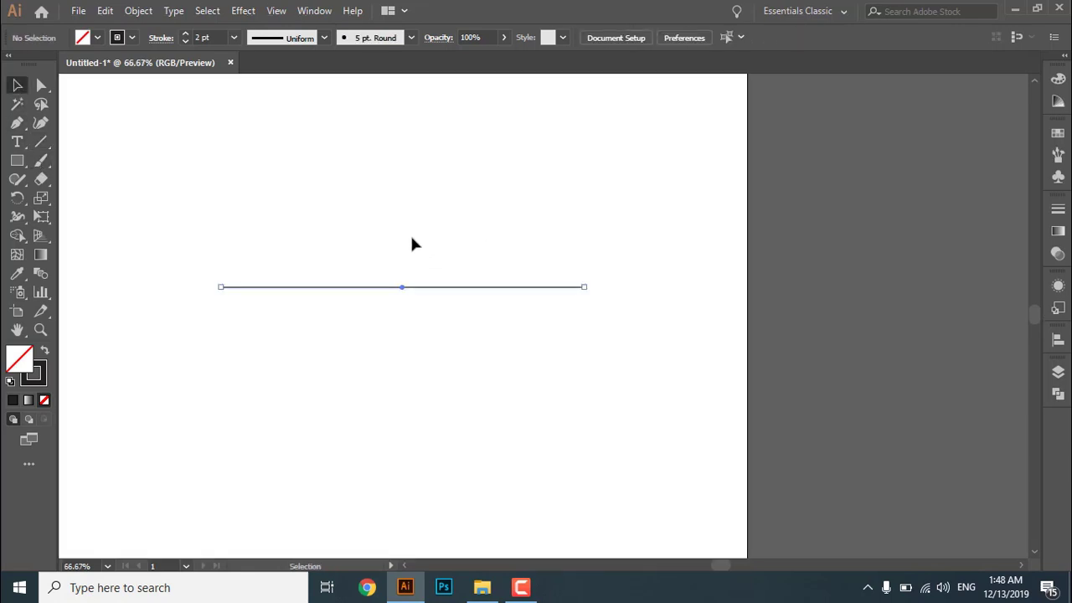
Create a second 500 px line segment at a 45° angle above the horizontal line
scroll(410, 247, "up", 2)
scroll(405, 250, "up", 1)
scroll(404, 245, "down", 1)
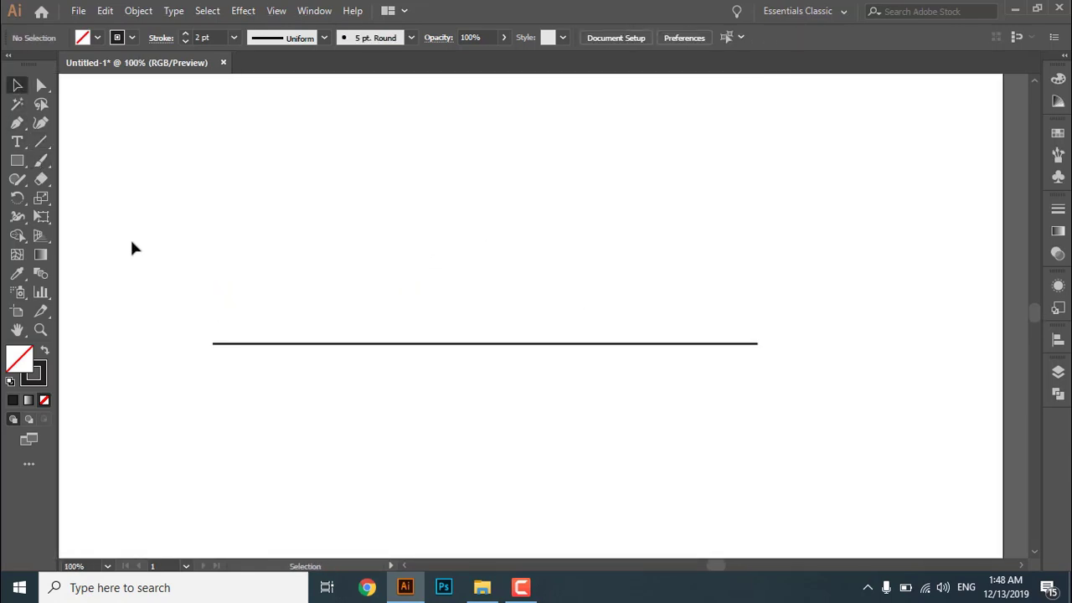
left_click(42, 143)
left_click(249, 218)
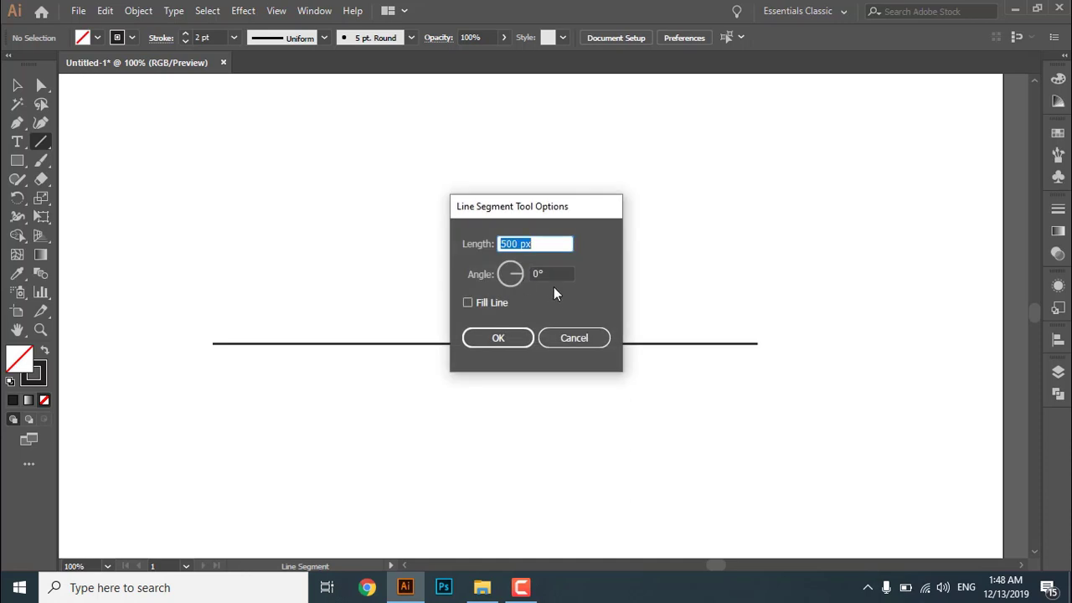
left_click(553, 273)
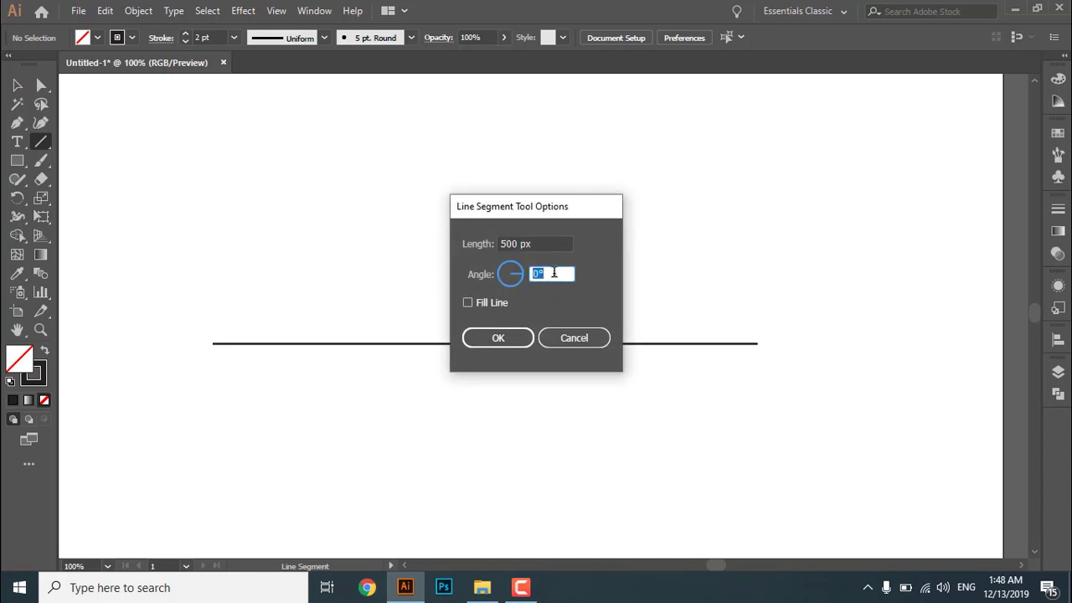
left_click(521, 338)
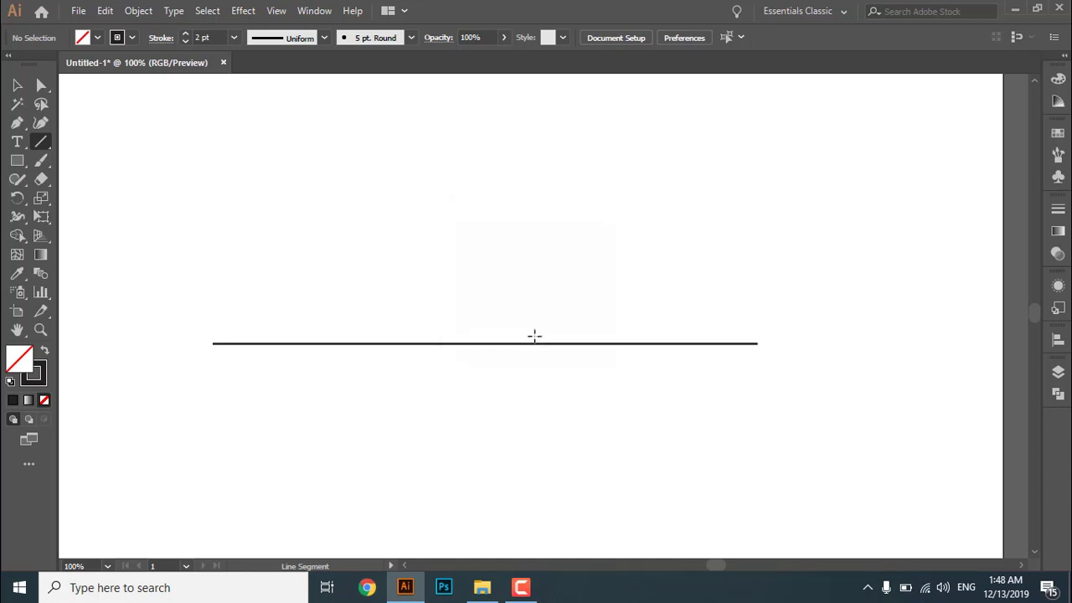
Move the diagonal line so its lower end meets the left end of the horizontal line, forming an angle
left_click(17, 85)
scroll(369, 229, "up", 5)
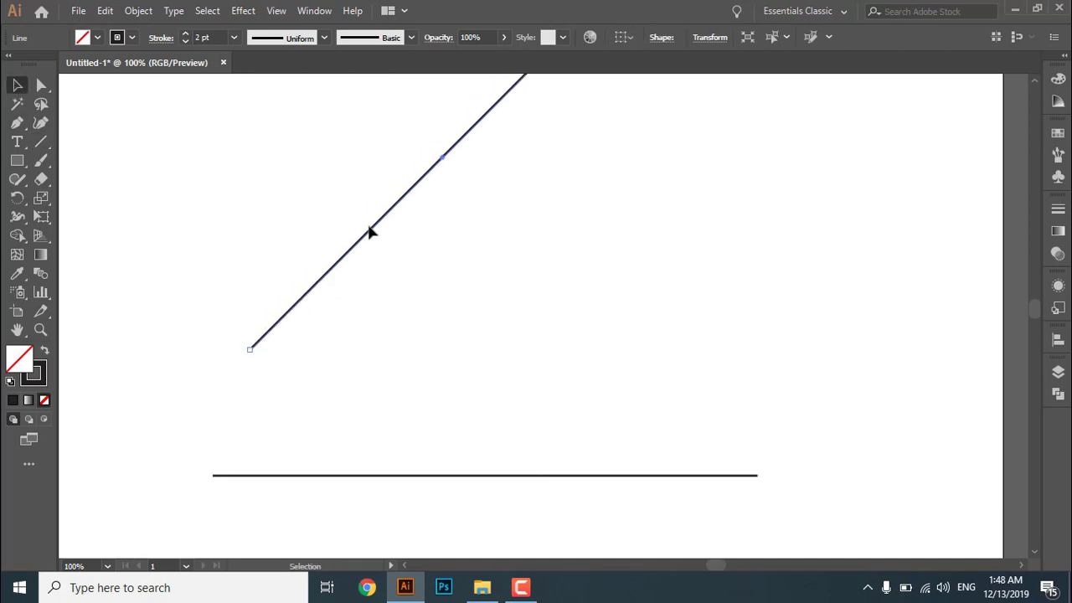
scroll(476, 232, "down", 2)
left_click_drag(488, 177, 447, 301)
left_click(609, 357)
key("ctrl+minus")
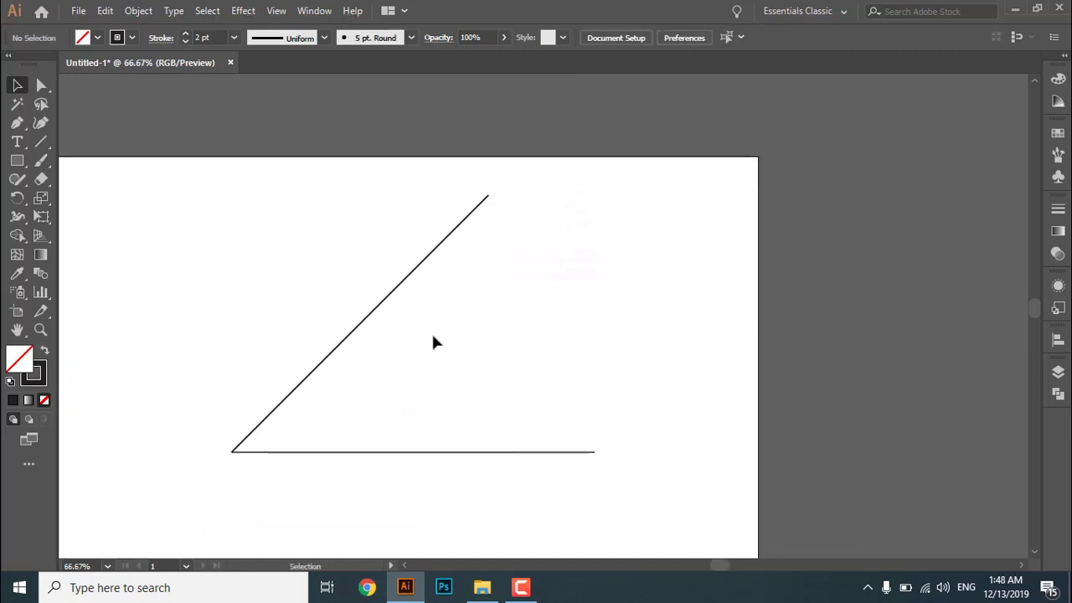
Draw a curved path with the Pen tool across both lines near their vertex to mark the angle
left_click(16, 122)
scroll(338, 344, "down", 2)
left_click(272, 280)
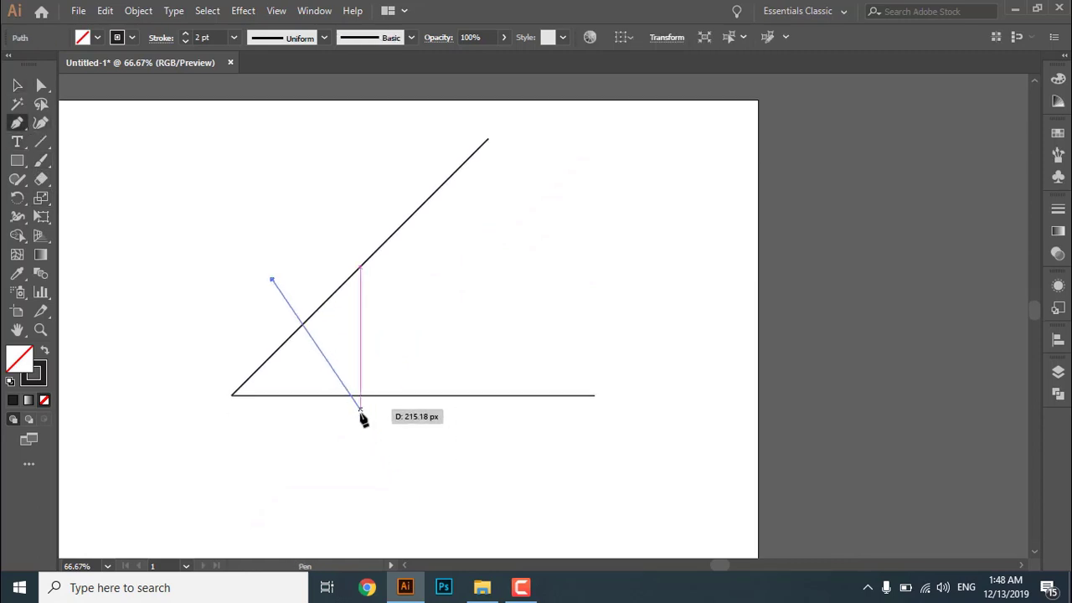
left_click_drag(356, 420, 354, 494)
left_click(17, 85)
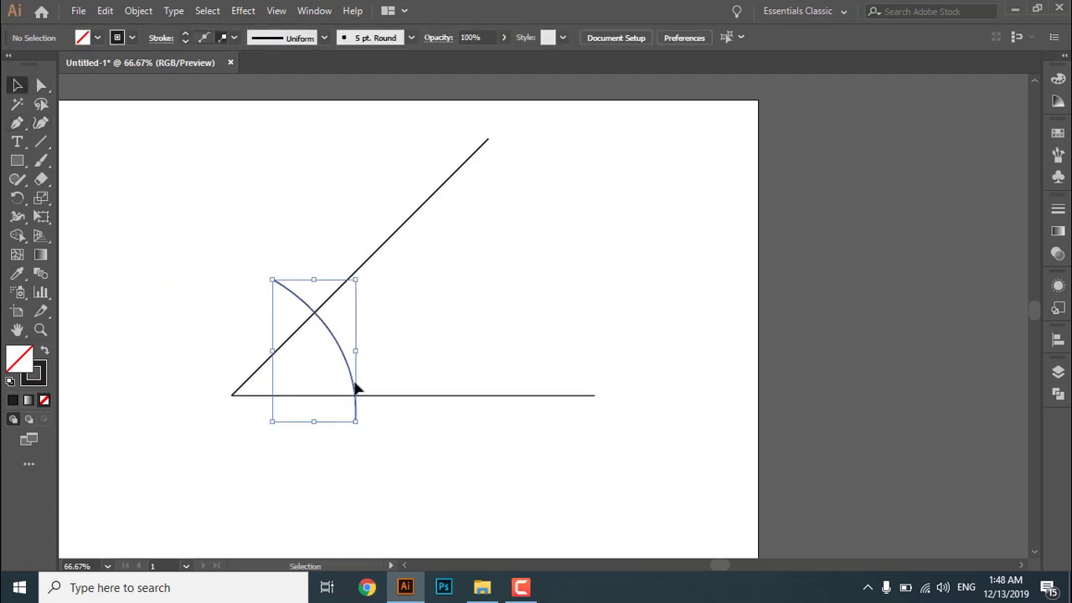
left_click(358, 364)
Select both lines and the curved path and delete them
key("ctrl+minus")
left_click_drag(206, 226, 469, 456)
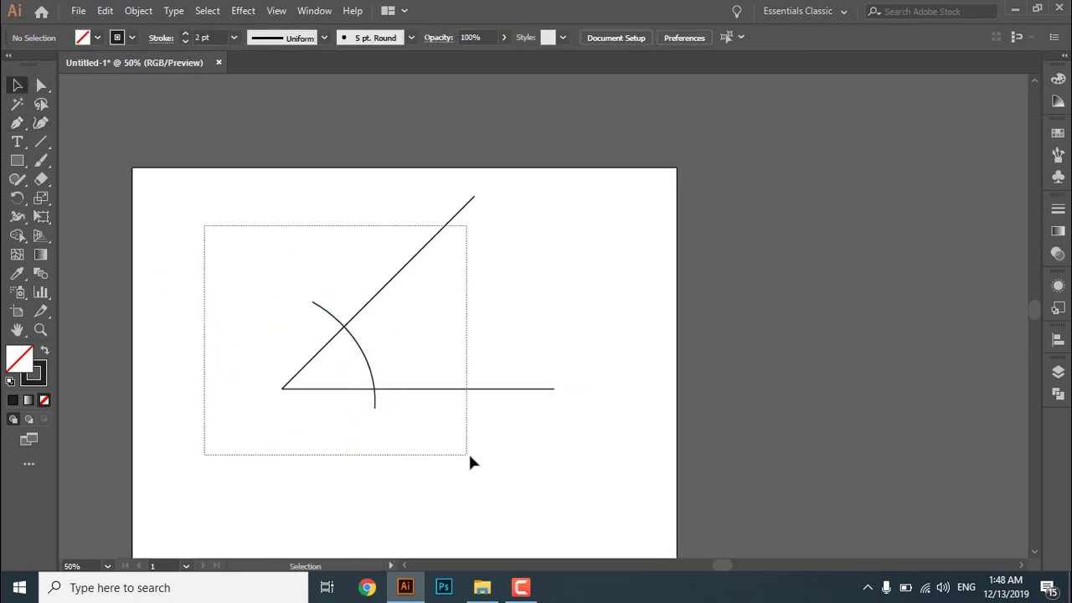
left_click(470, 458)
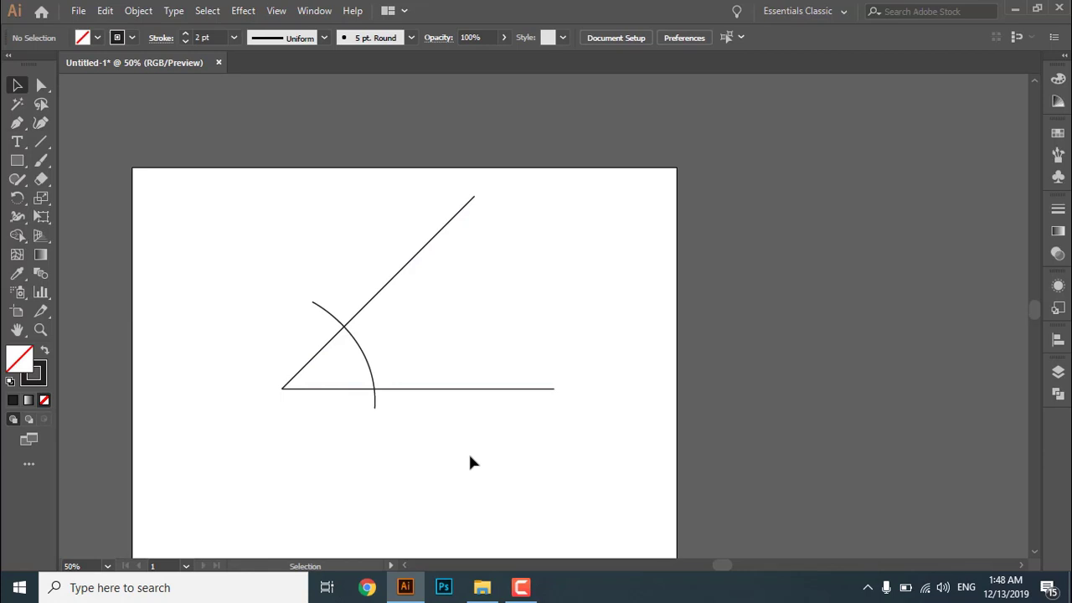
left_click_drag(271, 251, 478, 431)
key("Delete")
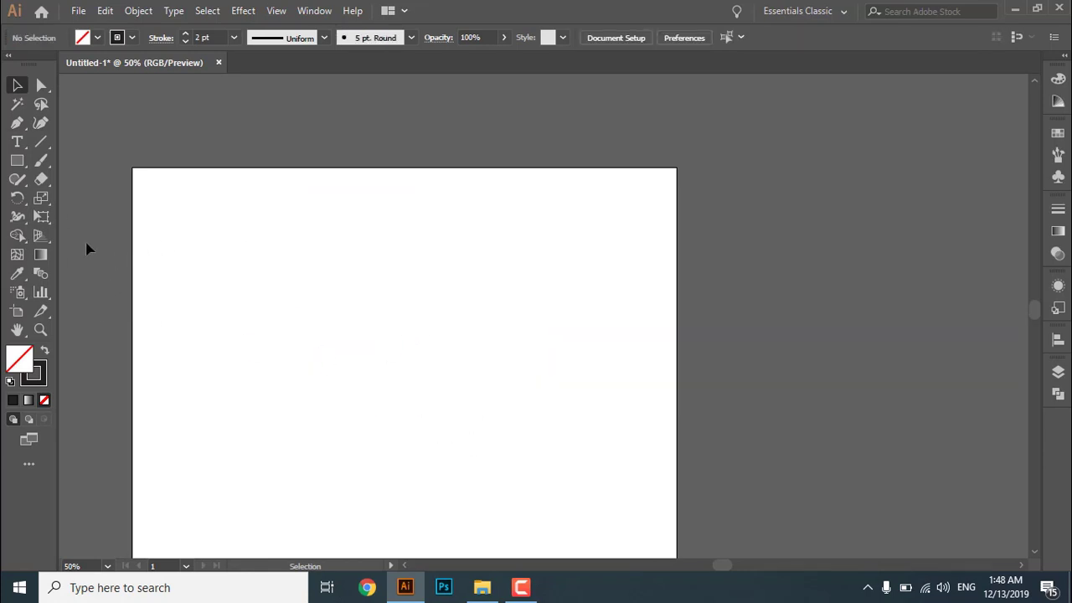
Draw several separate horizontal lines of different lengths at staggered heights on the artboard with the Line Segment tool
left_click(41, 144)
left_click_drag(213, 300, 493, 300)
mouse_move(276, 377)
left_mouse_down()
mouse_move(538, 397)
mouse_move(517, 422)
mouse_move(539, 377)
left_mouse_up()
left_click_drag(358, 445, 594, 446)
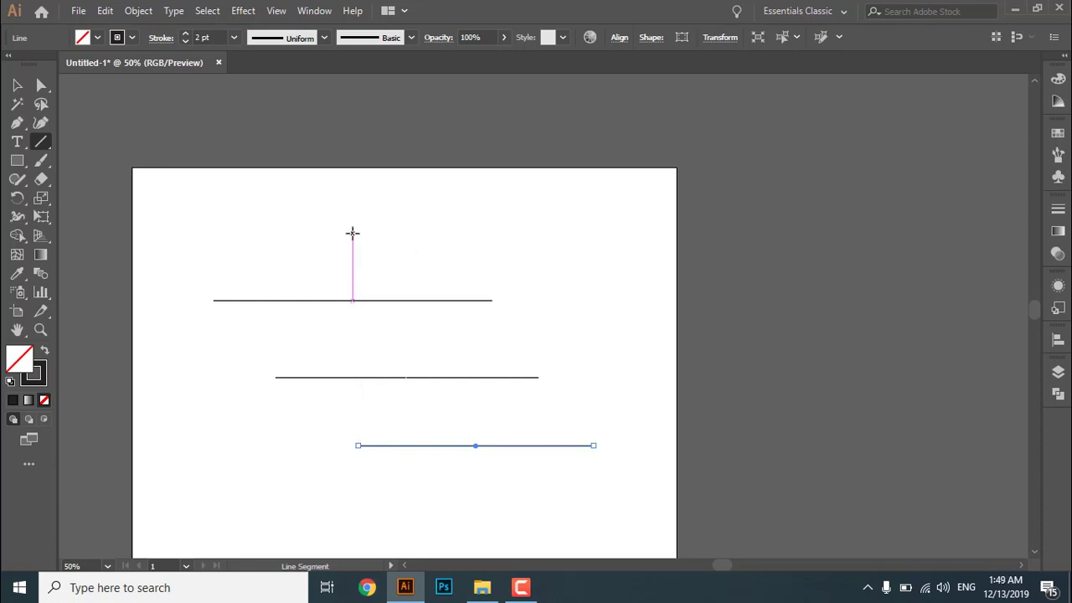
left_click_drag(352, 233, 654, 227)
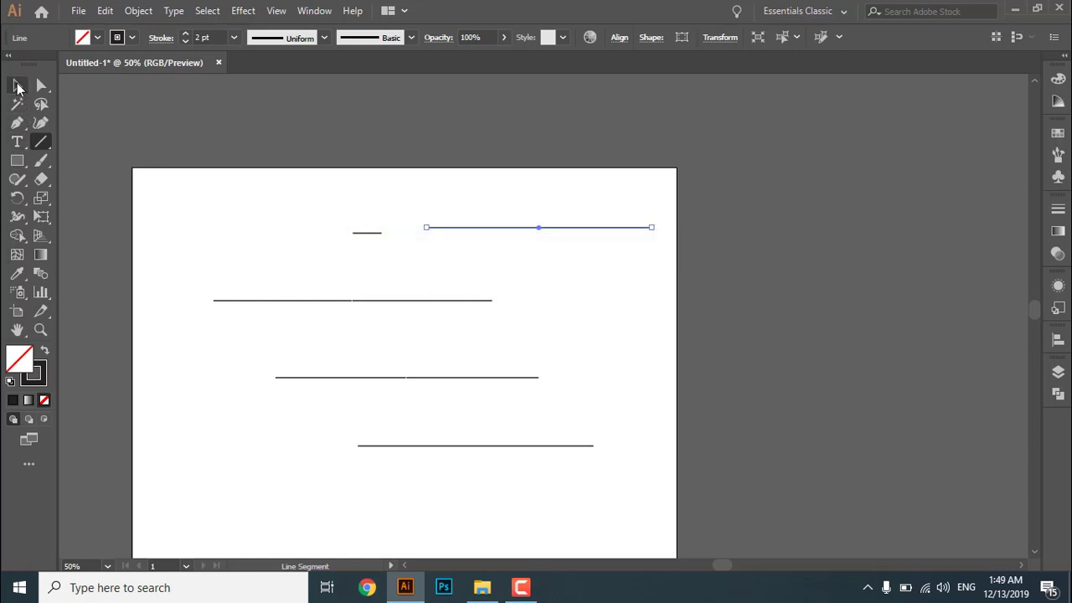
Select all the staggered horizontal lines and delete them
left_click(18, 87)
scroll(310, 233, "down", 1)
left_click_drag(236, 218, 571, 467)
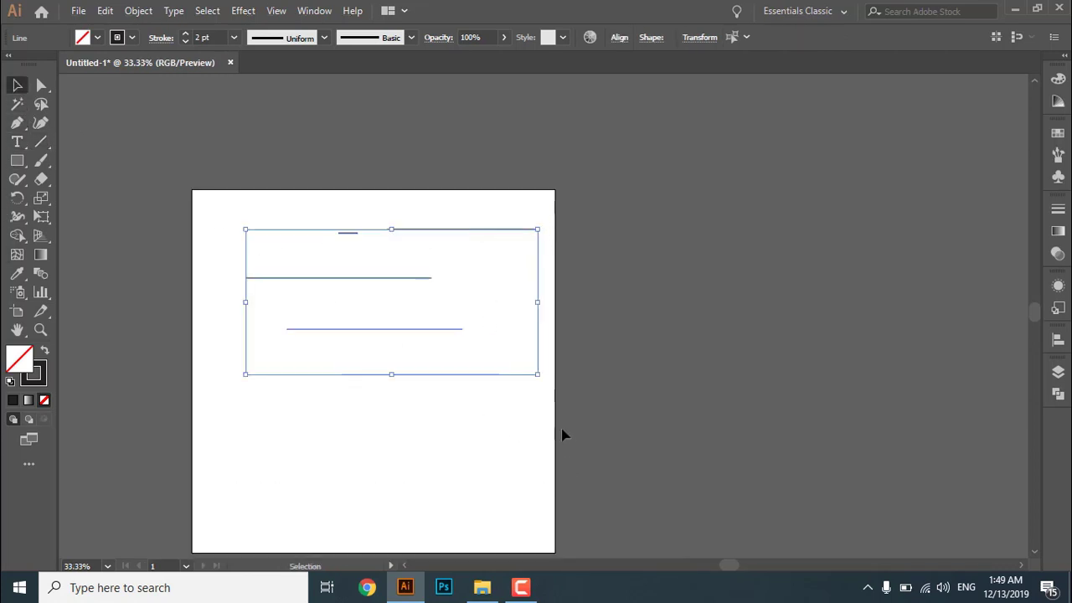
key("Delete")
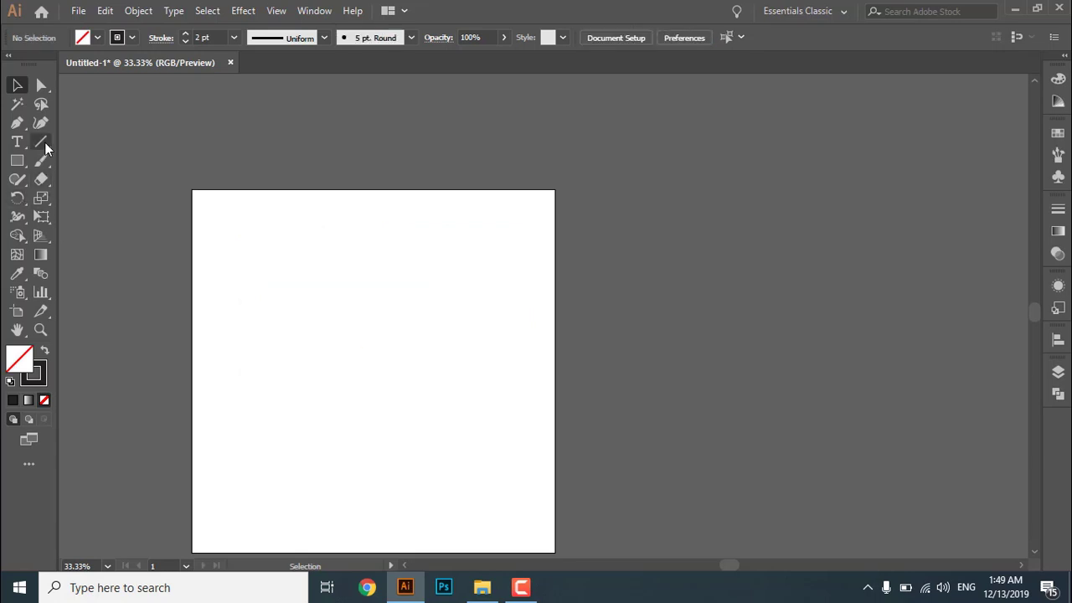
Draw five arcs with the Arc tool, three bending down to the right and two curving across the artboard's top
left_click_drag(44, 142, 107, 156)
key("super+plus")
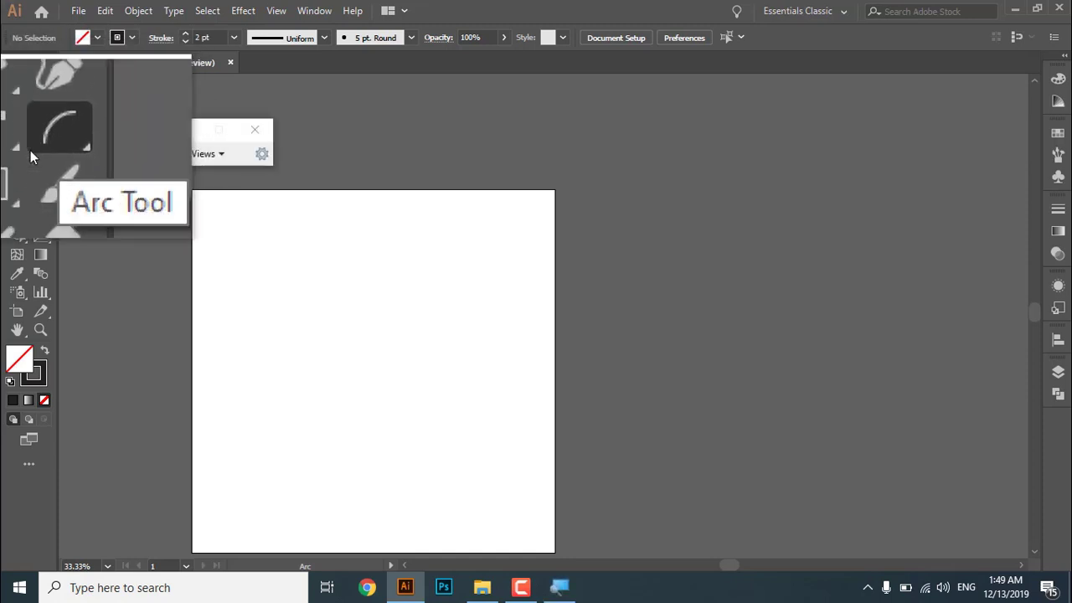
key("super+Escape")
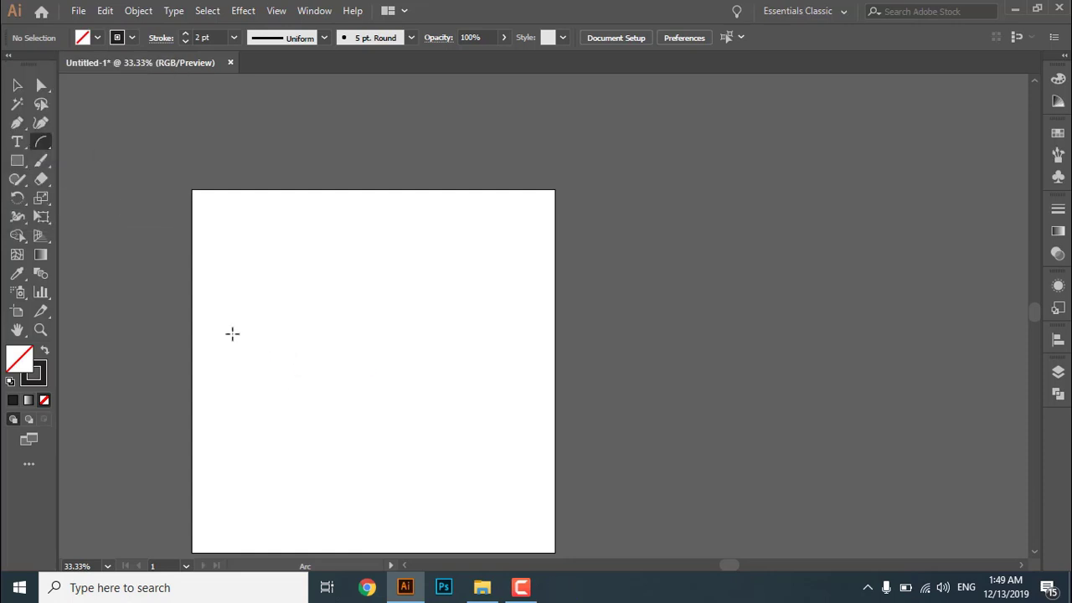
left_click_drag(258, 335, 498, 480)
left_click_drag(316, 279, 559, 398)
left_click_drag(601, 323, 309, 217)
left_click_drag(357, 297, 645, 462)
left_click_drag(554, 359, 373, 241)
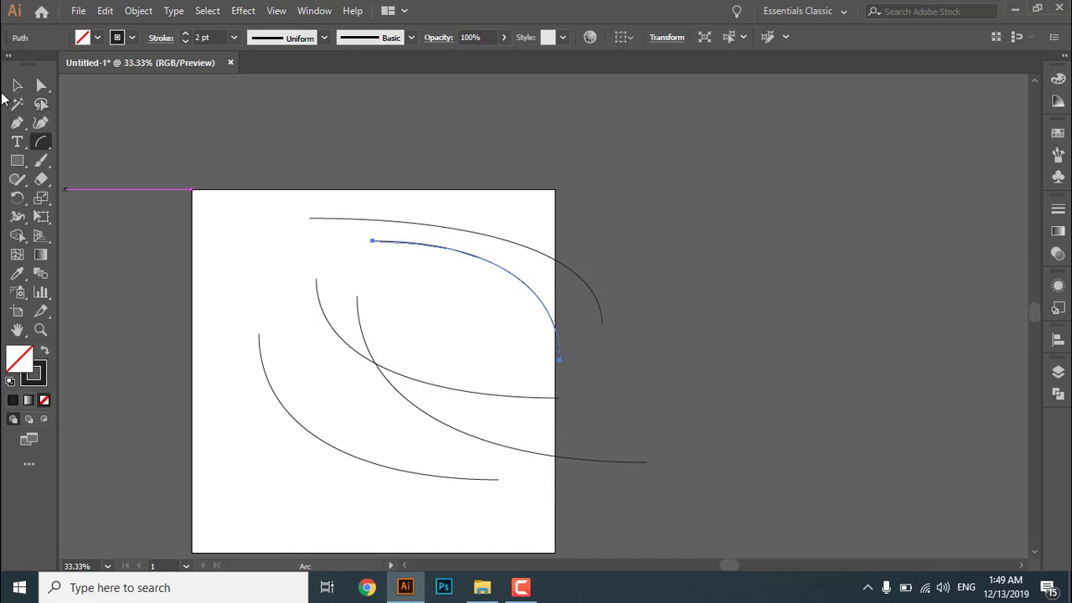
Select all five arcs and delete them
key("v")
left_click_drag(158, 144, 622, 516)
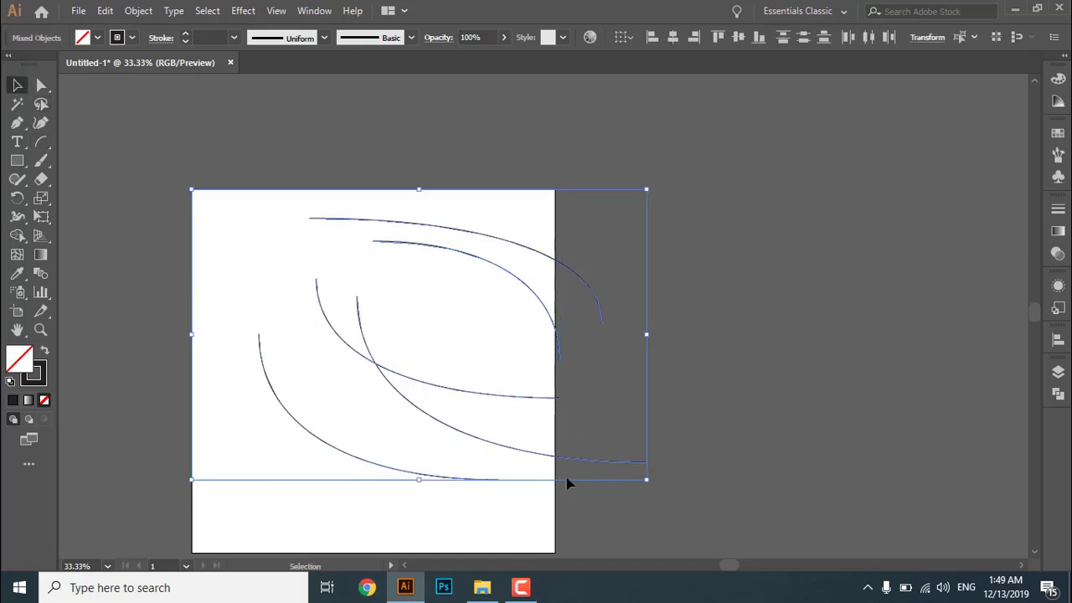
key("Delete")
Create an open arc on the artboard with the Arc tool, 513.8 px along X and 328.32 px along Y, slope 58
left_click(46, 143)
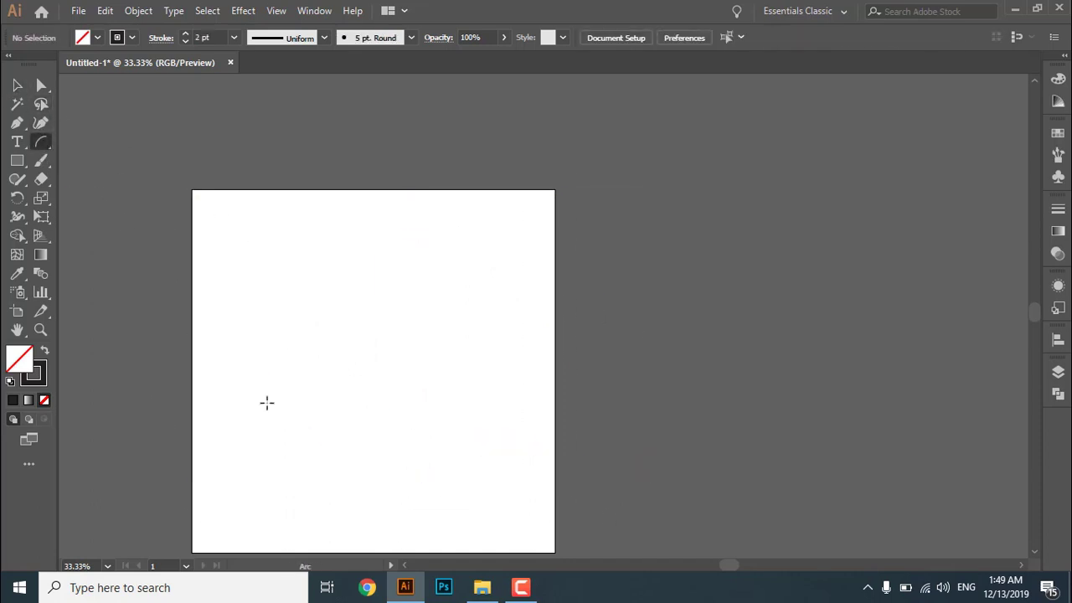
left_click(308, 297)
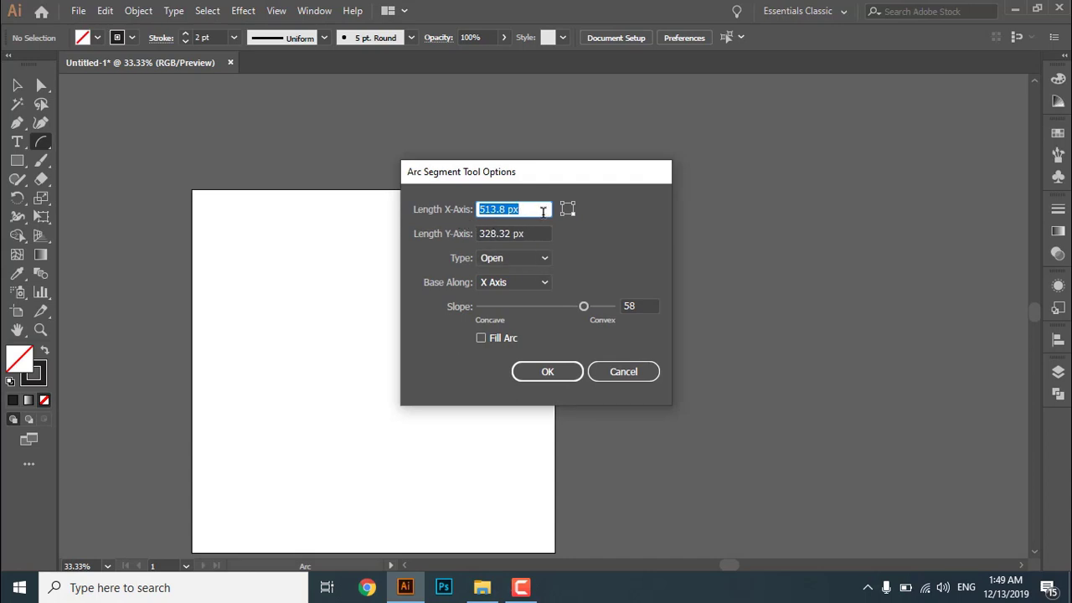
left_click(516, 257)
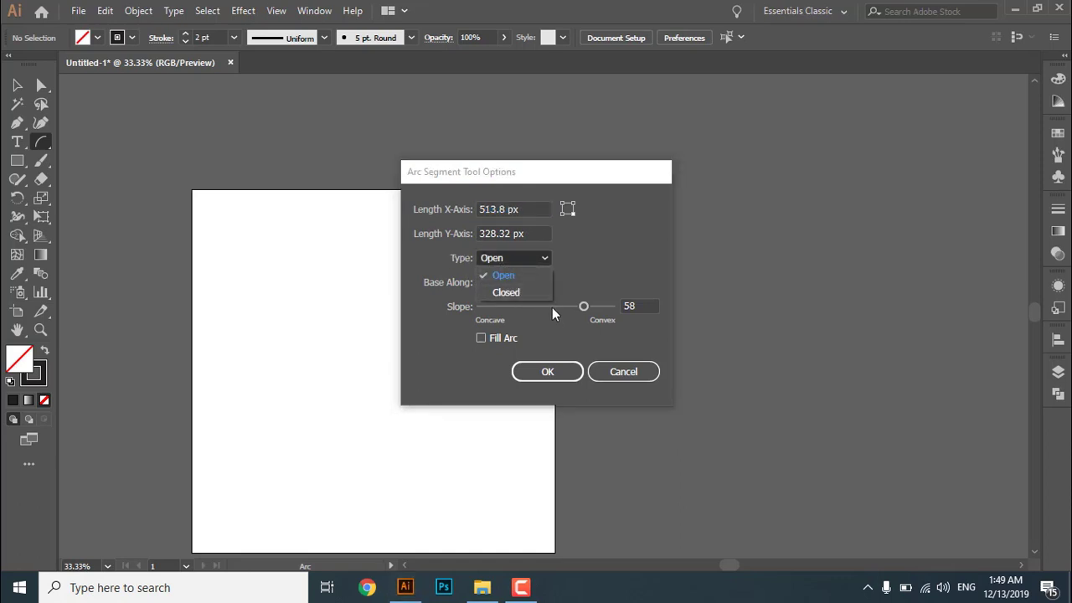
left_click(538, 276)
left_click(548, 371)
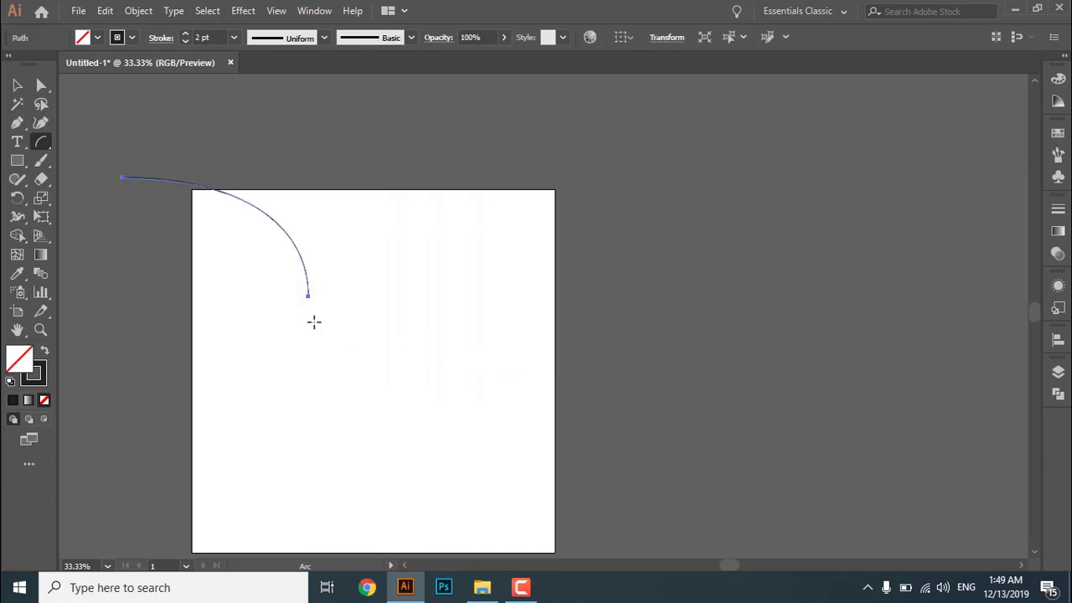
Move the open arc fully onto the upper right part of the artboard and deselect it
left_click(17, 85)
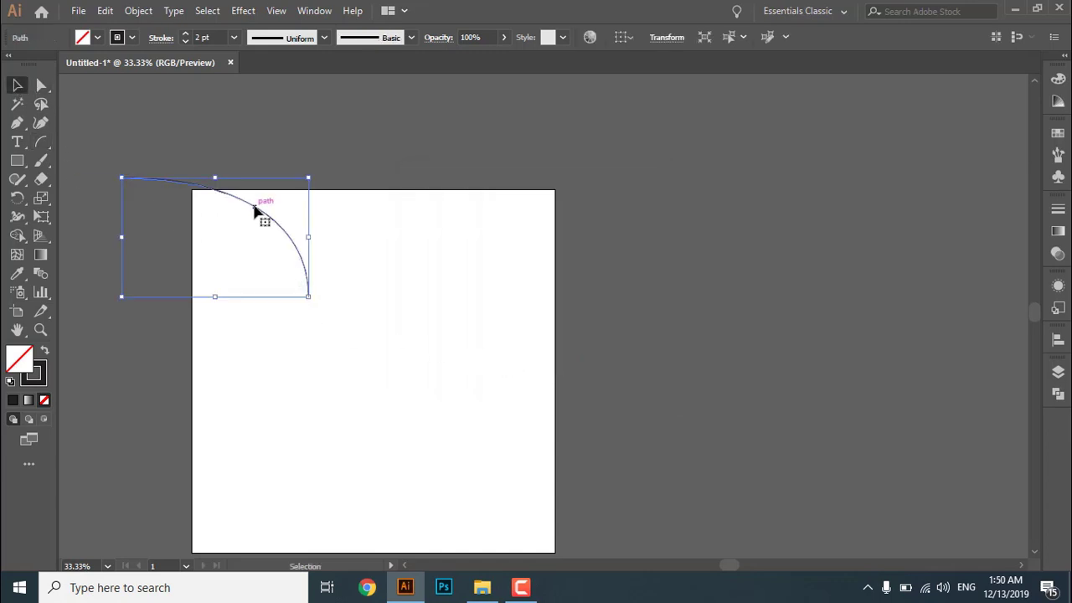
left_click_drag(259, 210, 444, 260)
left_click(431, 382)
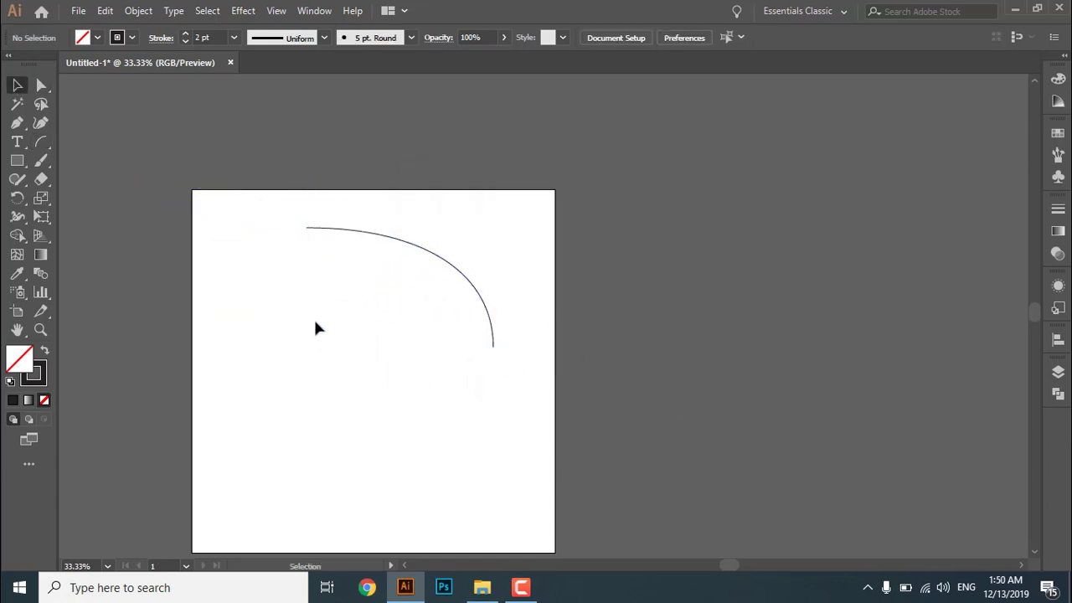
Create a closed arc with the Arc tool, 513.8 px along X and 328.32 px along Y, slope 58
left_click(40, 141)
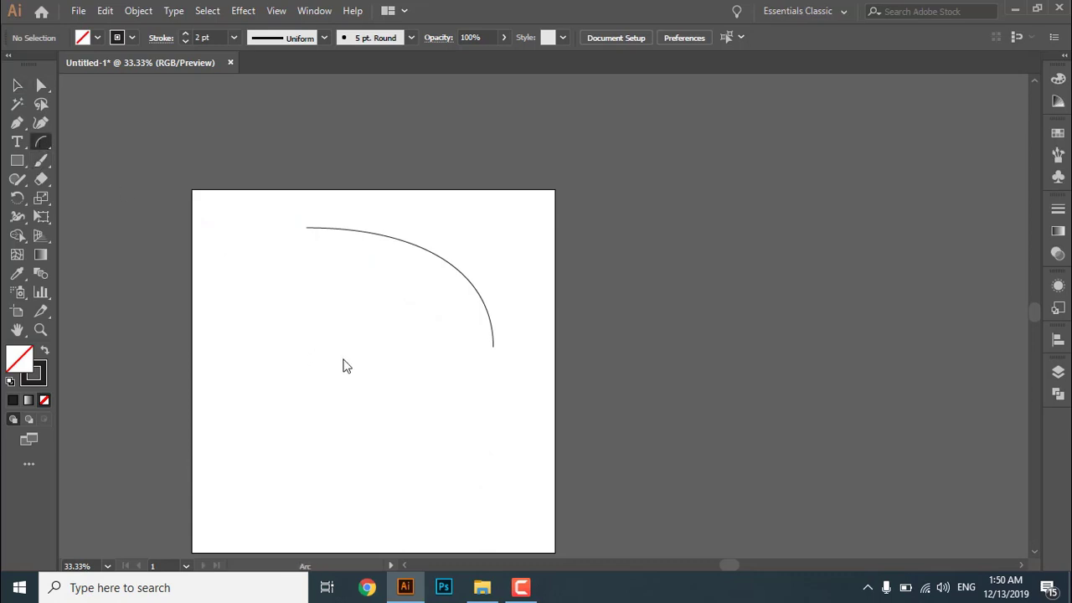
left_click(347, 366)
left_click(520, 261)
left_click(526, 294)
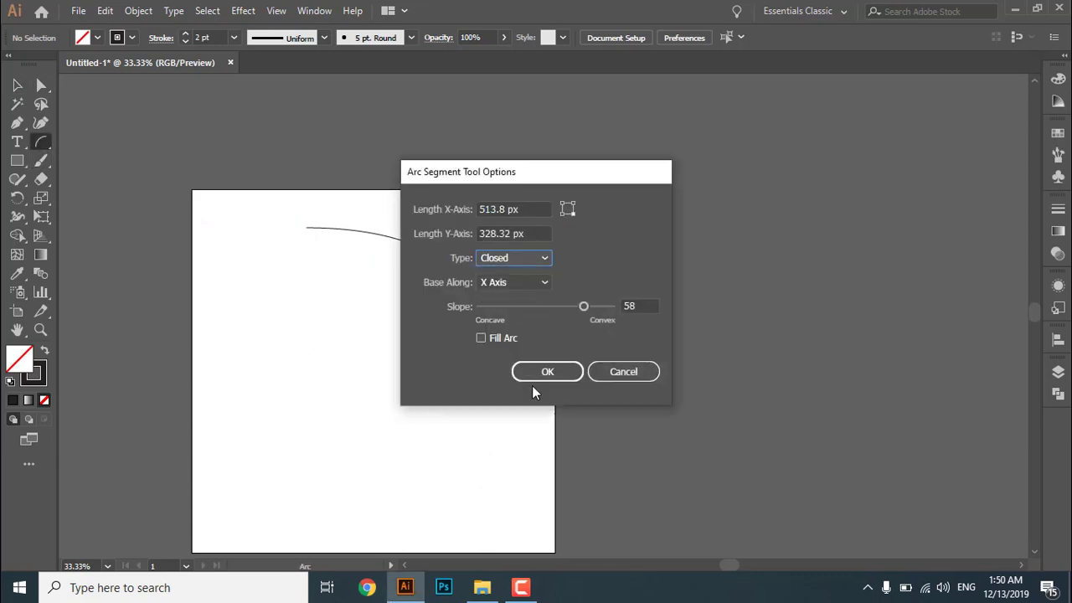
left_click(546, 371)
Move the closed arc onto the artboard, below and left of the open arc, and deselect it
left_click(17, 85)
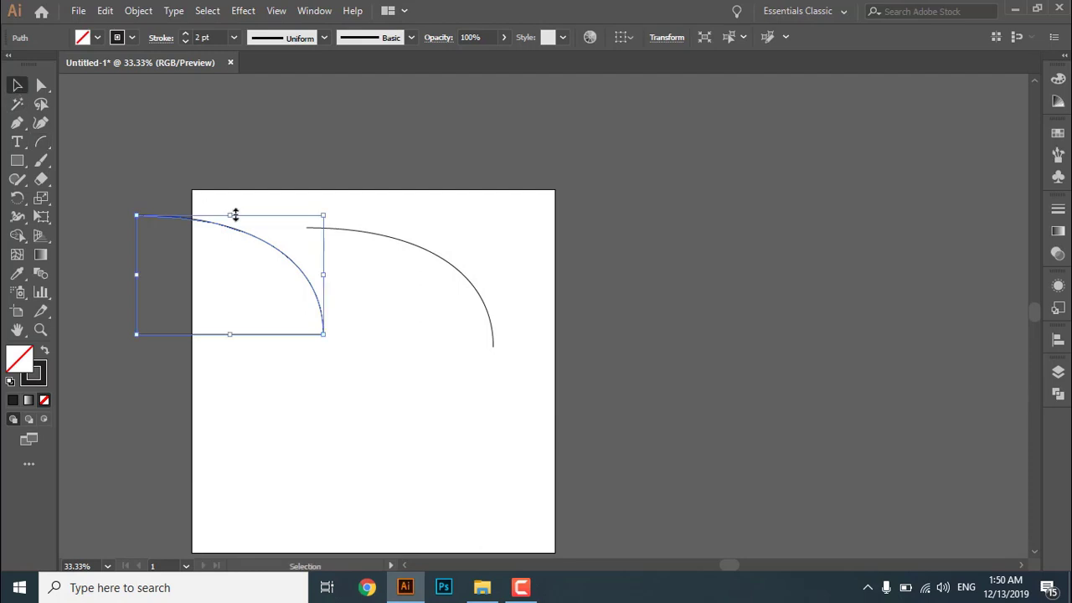
left_click(277, 244)
left_click_drag(280, 263, 402, 314)
left_click(516, 427)
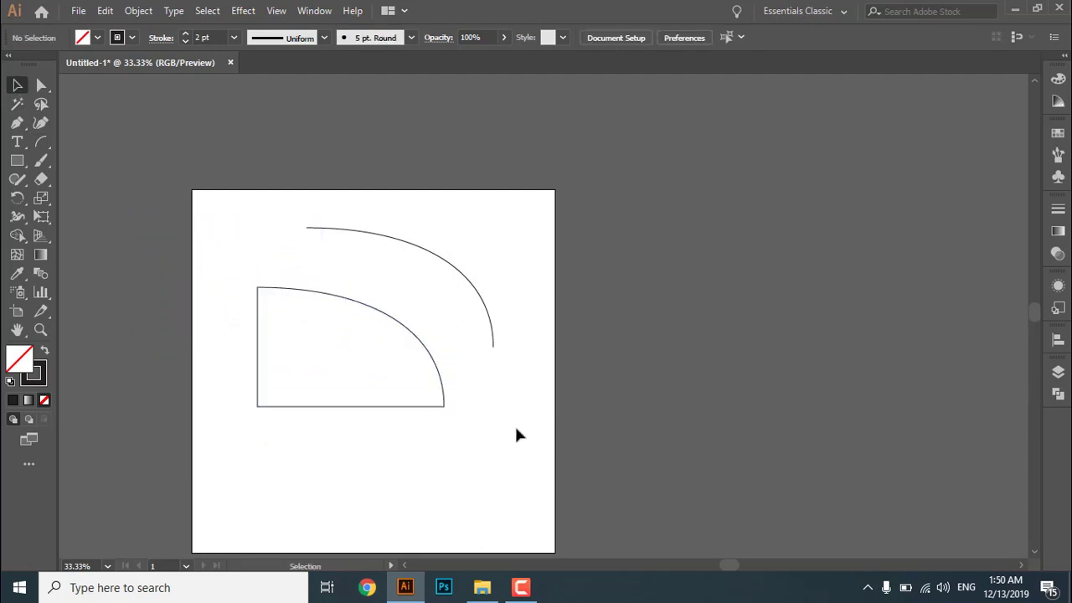
Swap fill and stroke on the closed arc and on the open arc to give both a black fill without a stroke
left_click(259, 290)
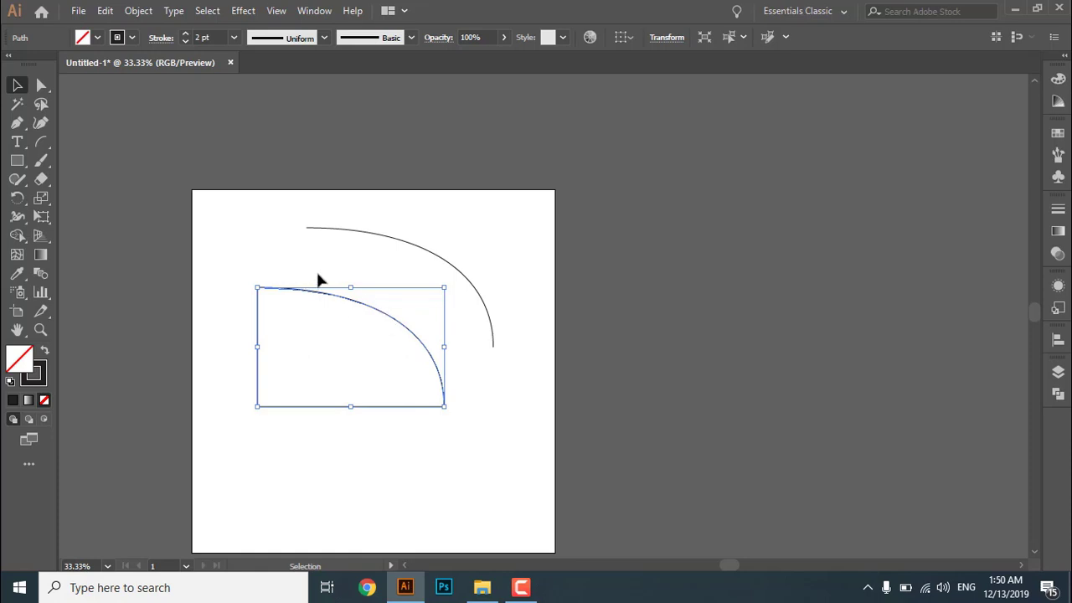
left_click(274, 276)
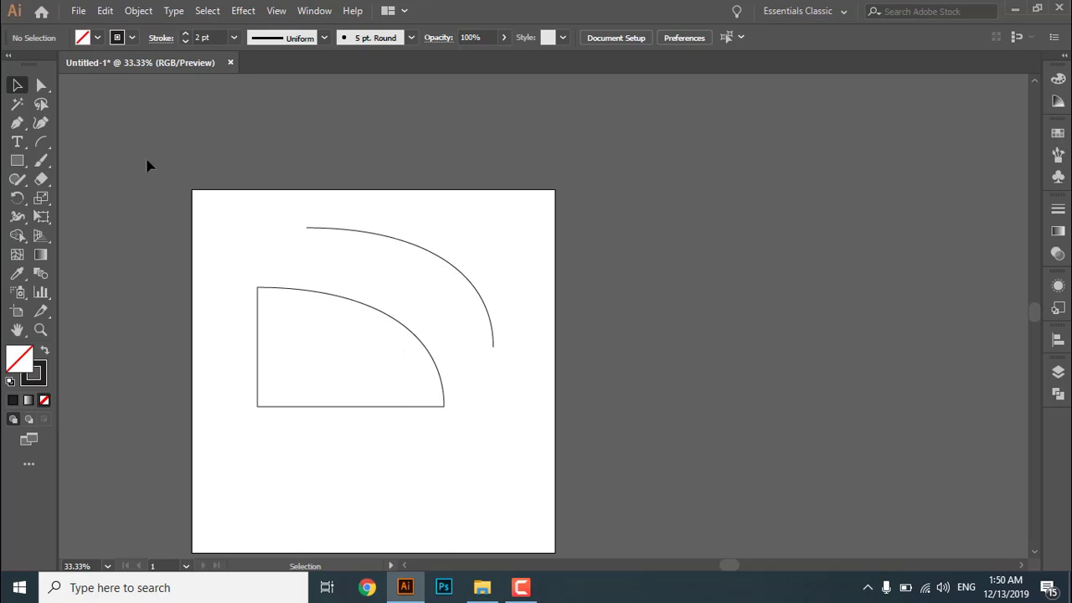
left_click_drag(285, 343, 286, 344)
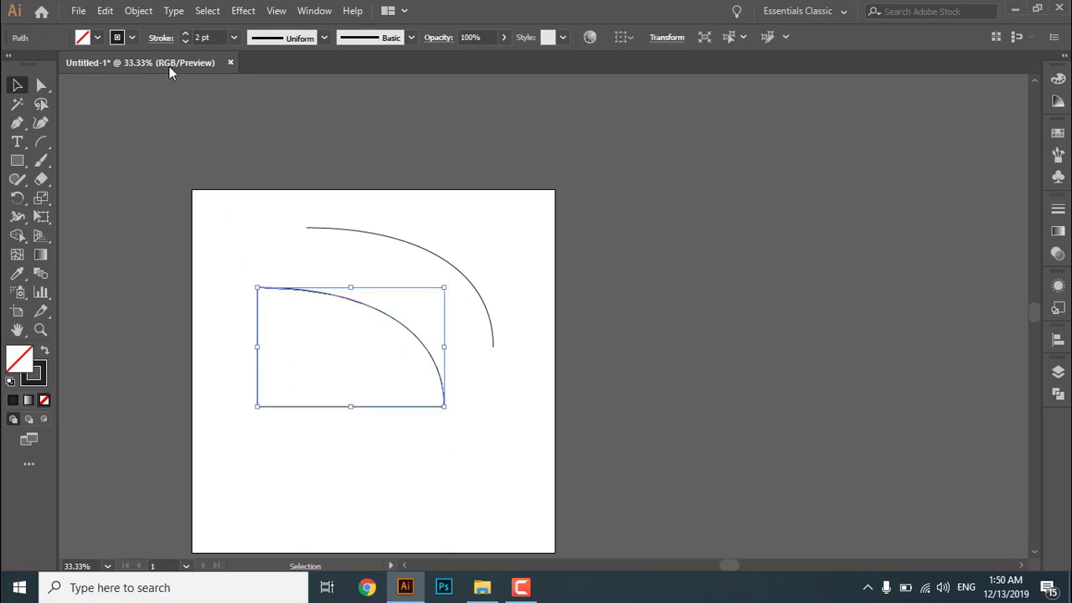
left_click(44, 353)
left_click(160, 323)
left_click_drag(444, 198, 412, 265)
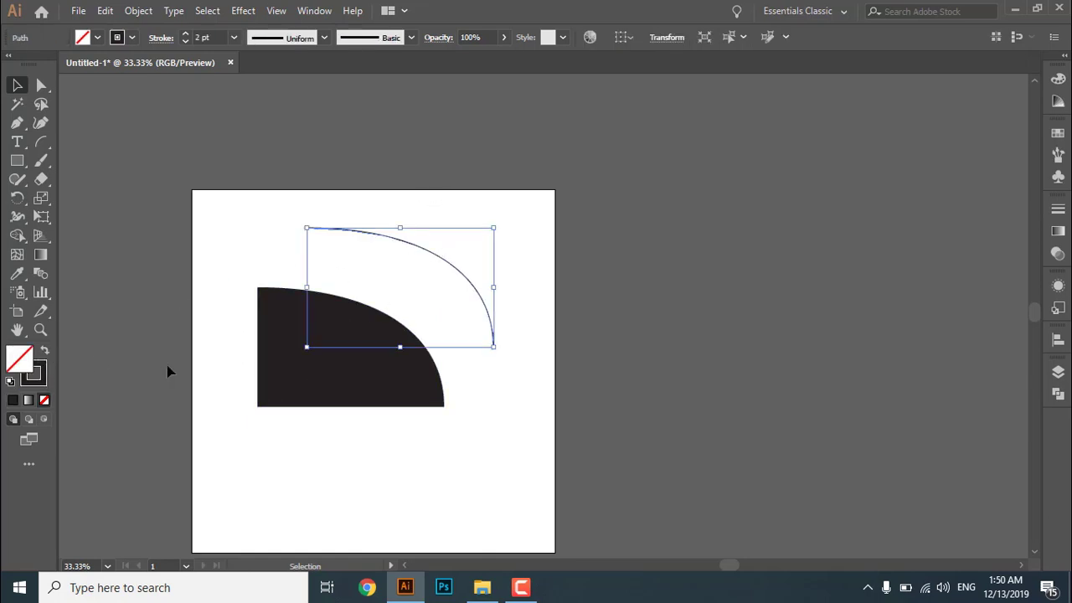
left_click(44, 352)
left_click(496, 420)
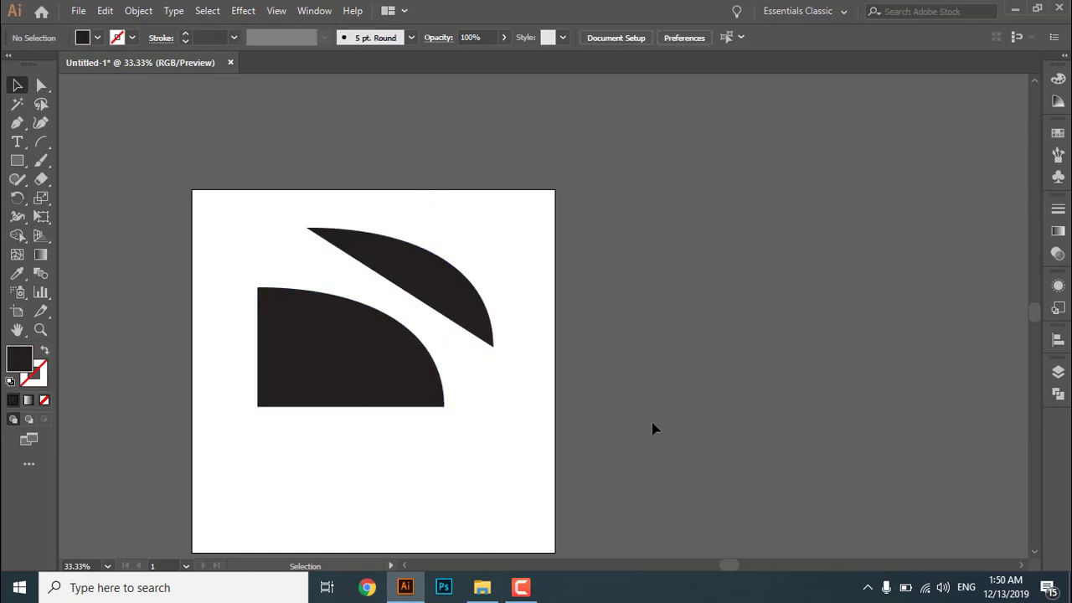
Draw a closed four-sided shape with straight edges below the closed arc with the Pen tool
left_click(308, 375)
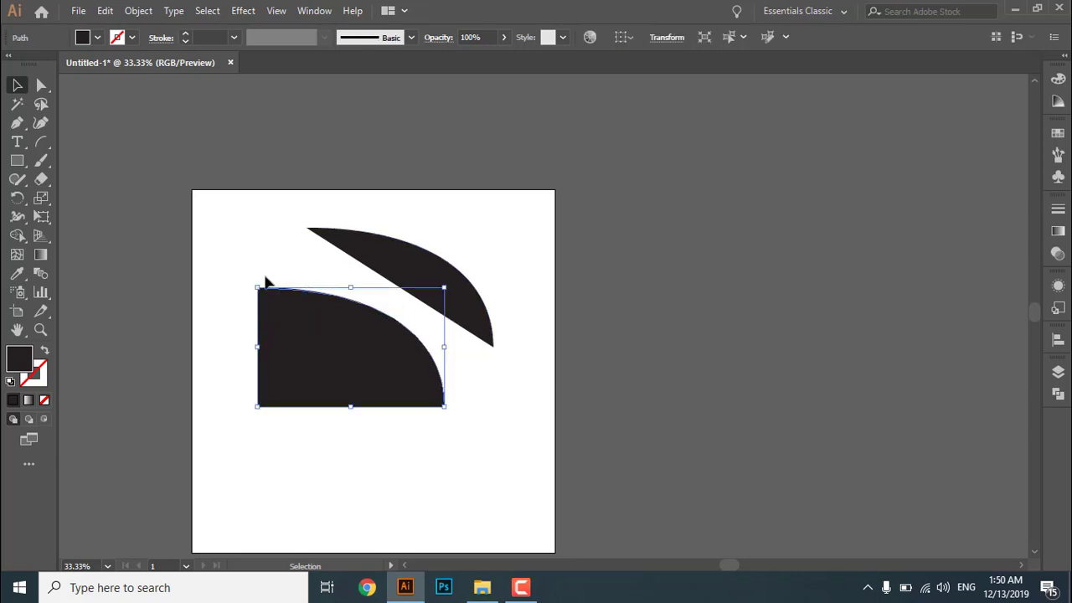
left_click(17, 122)
scroll(296, 390, "down", 2)
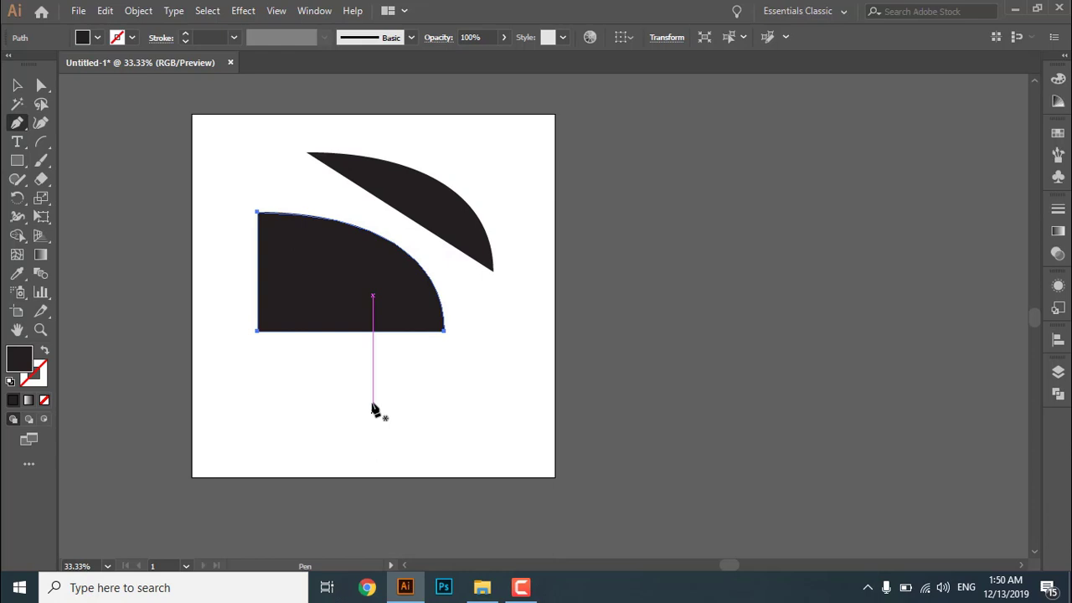
left_click(299, 409, "ctrl")
left_click(291, 384)
left_click(453, 382)
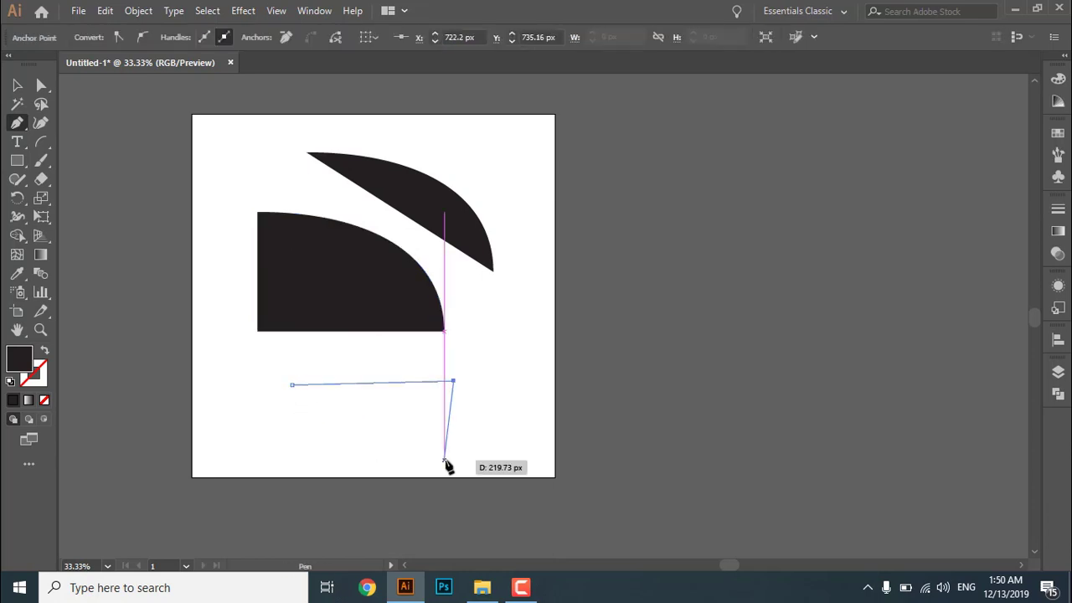
left_click(445, 459)
left_click(292, 450)
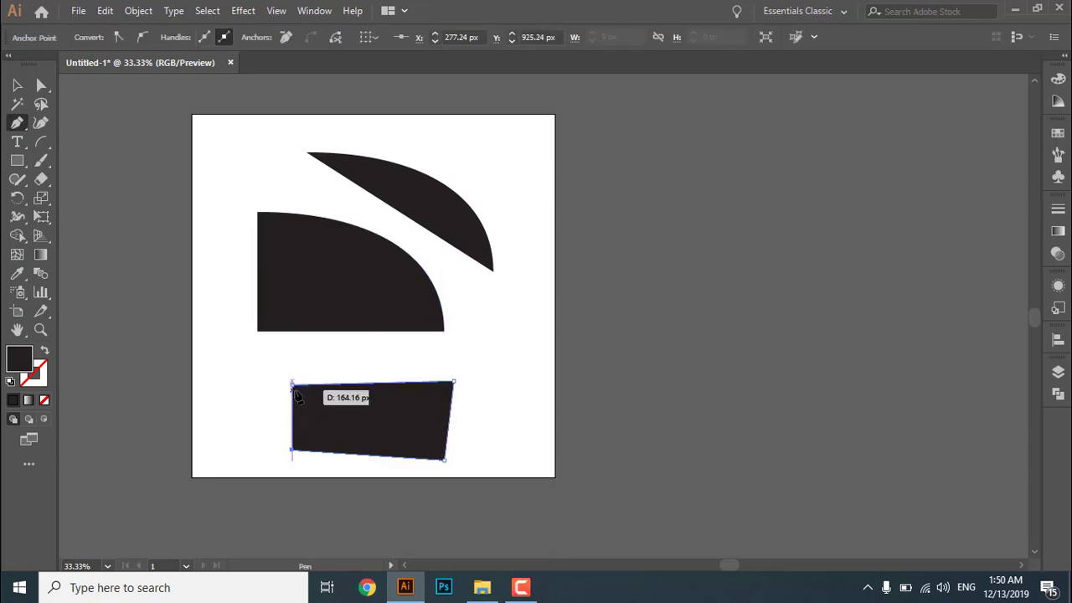
left_click(292, 384)
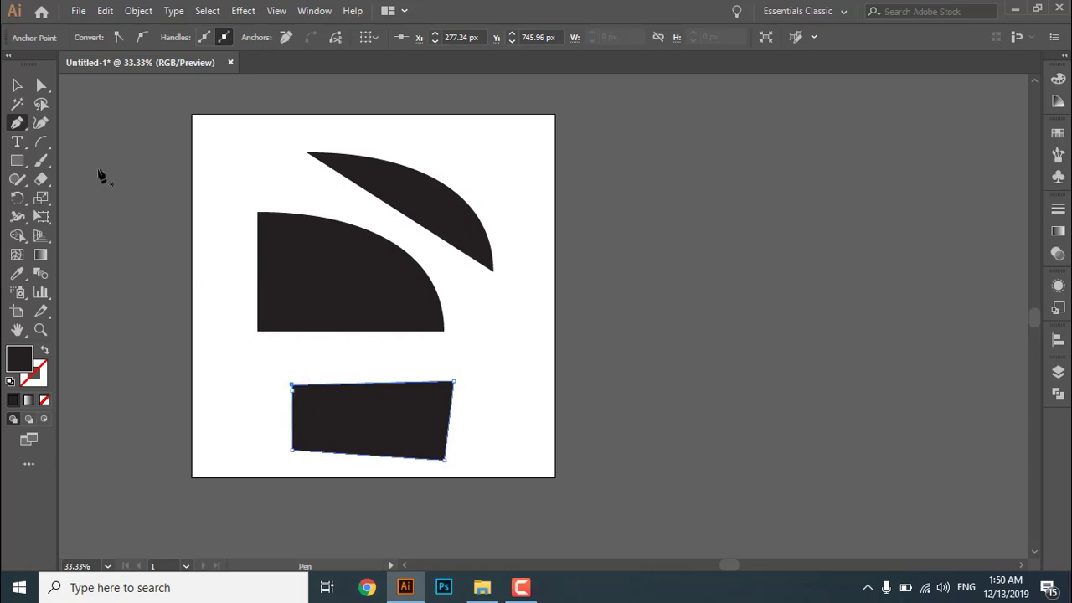
Move the four-sided shape left so that it straddles the artboard's left edge
left_click(17, 85)
left_click_drag(416, 430, 210, 415)
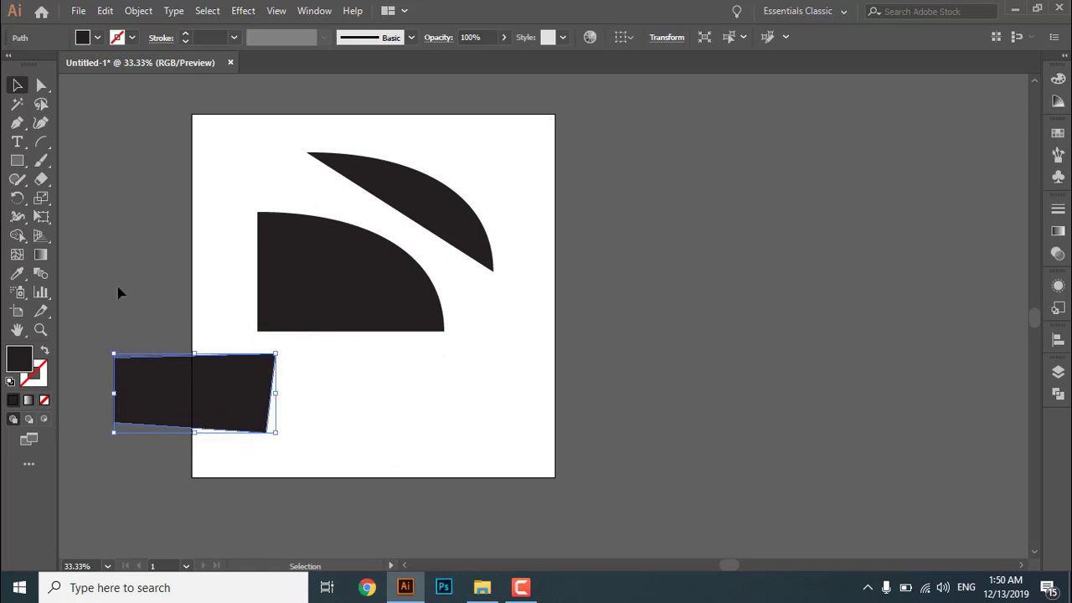
Draw an open, upward-bulging curve with two anchor points across the artboard's lower right edge with the Pen tool, and deselect it
left_click(17, 123)
left_click(380, 422)
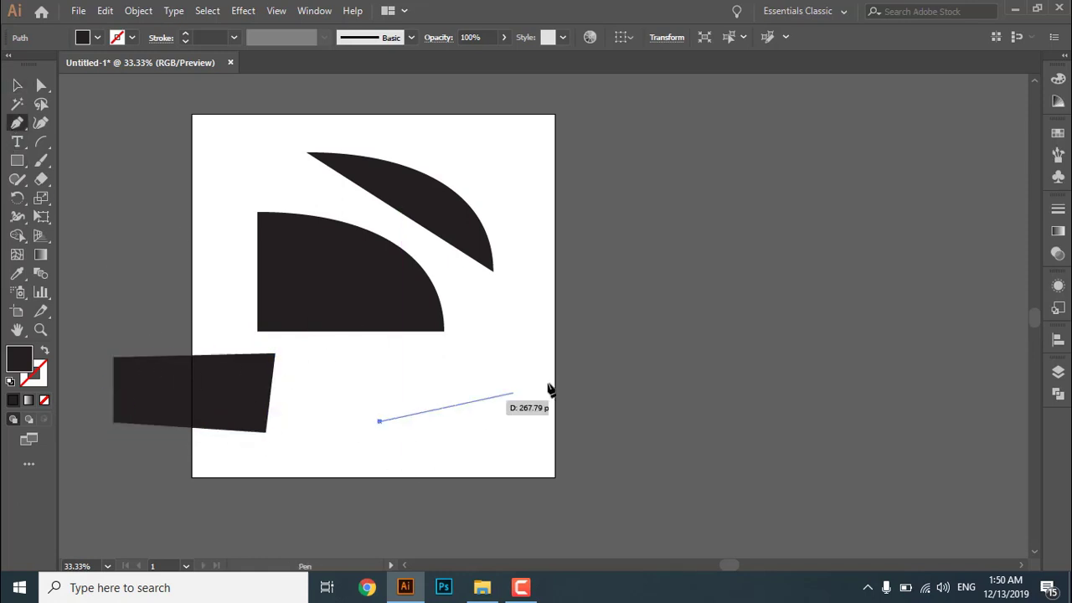
left_click_drag(574, 374, 723, 440)
left_click(723, 366, "ctrl")
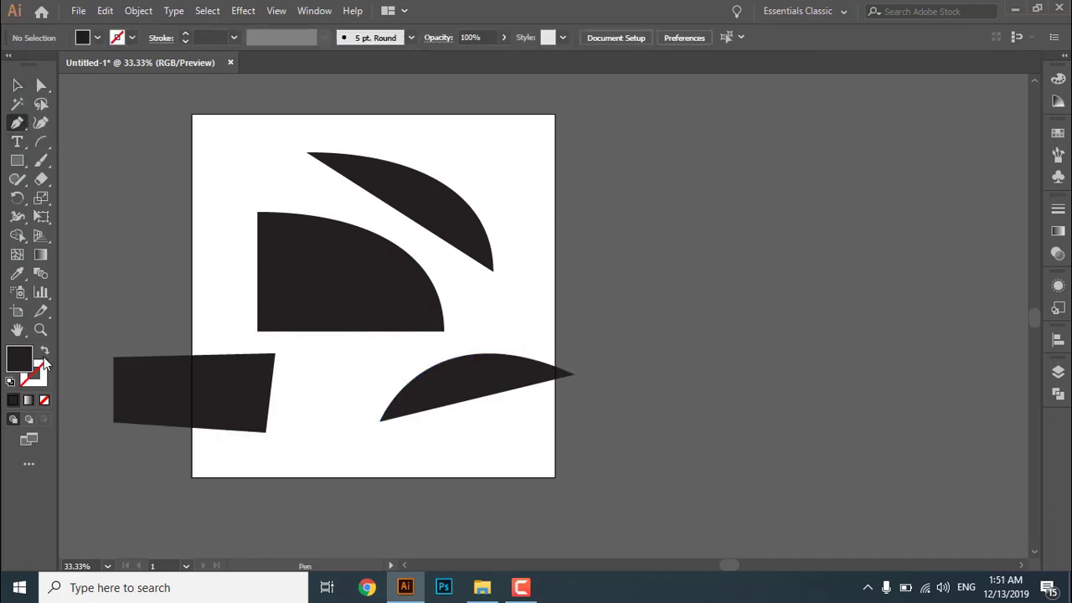
Swap fill and stroke on the curved pen path to leave only a black outline
left_click_drag(448, 401, 185, 381)
key("v")
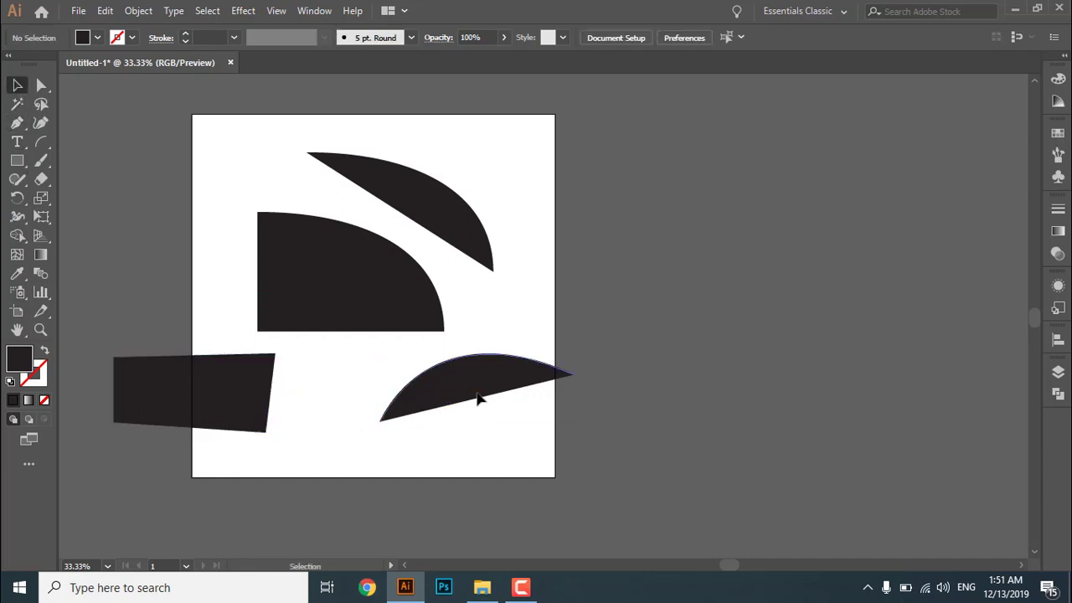
left_click(478, 395)
left_click(45, 351)
left_click(424, 376)
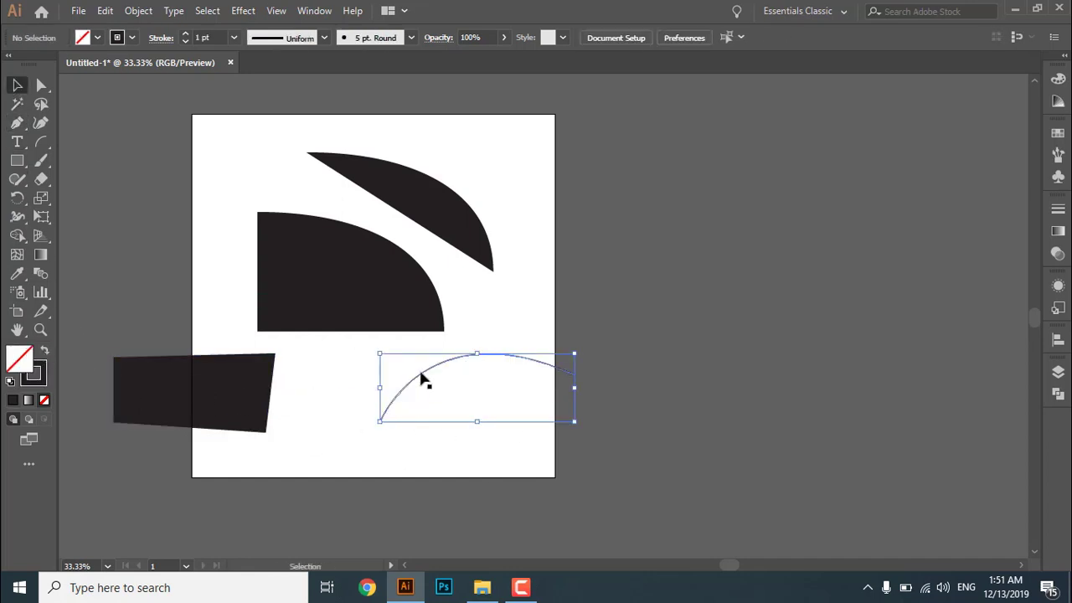
Select both arcs, the four-sided shape and the pen curve, and delete them
left_click(225, 402)
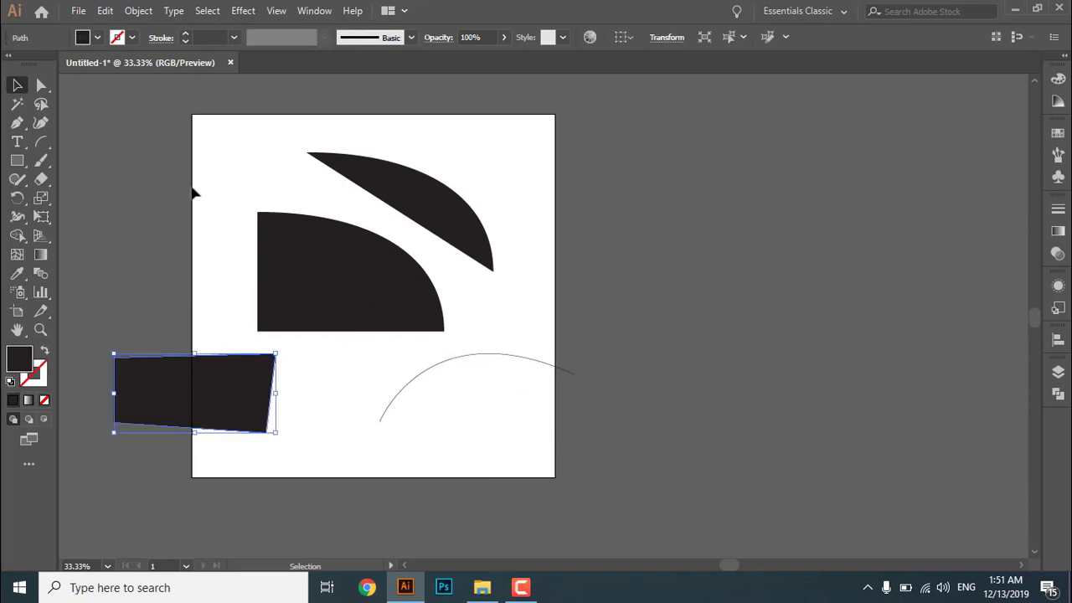
left_click_drag(149, 138, 511, 458)
key("Delete")
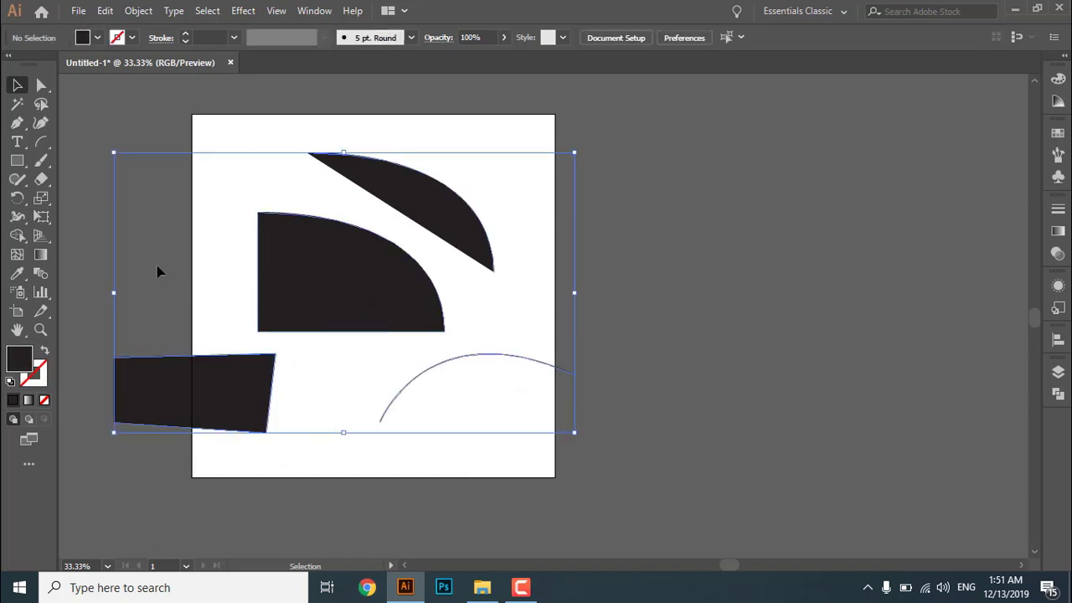
Create a closed arc without Fill Arc, 513.8 px by 328.32 px with slope 58, across the artboard's upper left edge
left_click_drag(41, 141, 87, 155)
left_click(375, 247)
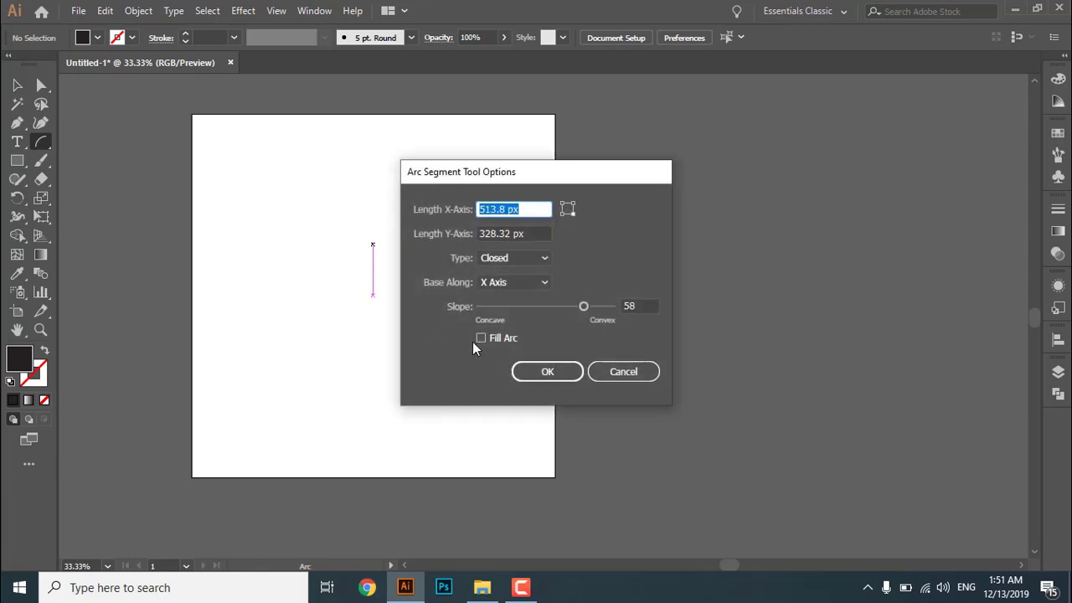
left_click(563, 376)
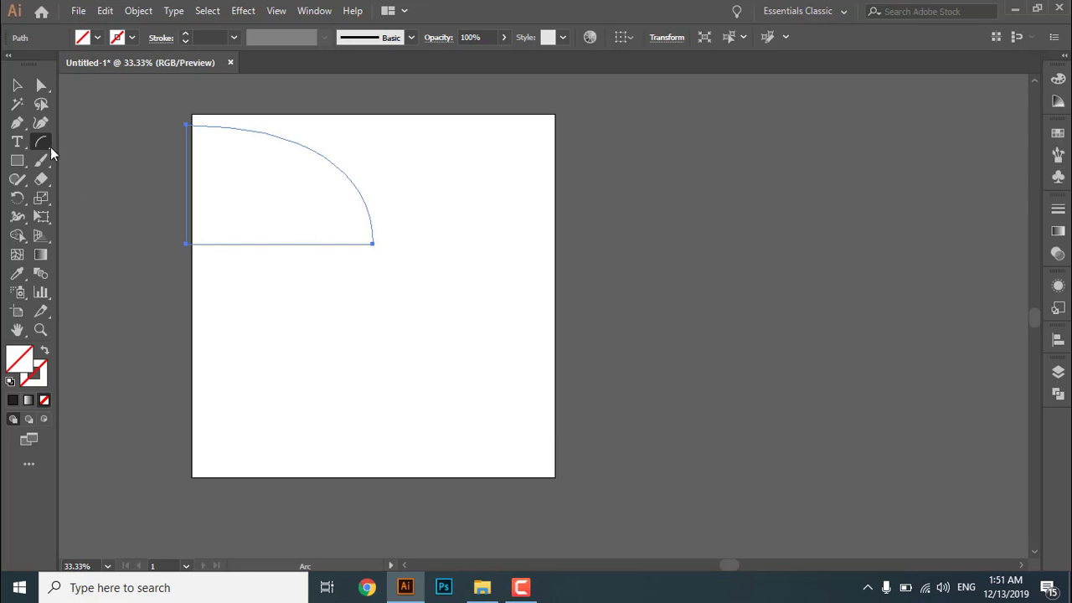
Create another closed arc of 513.8 px by 328.32 px with slope 89, lower across the artboard's left edge
left_click(290, 299)
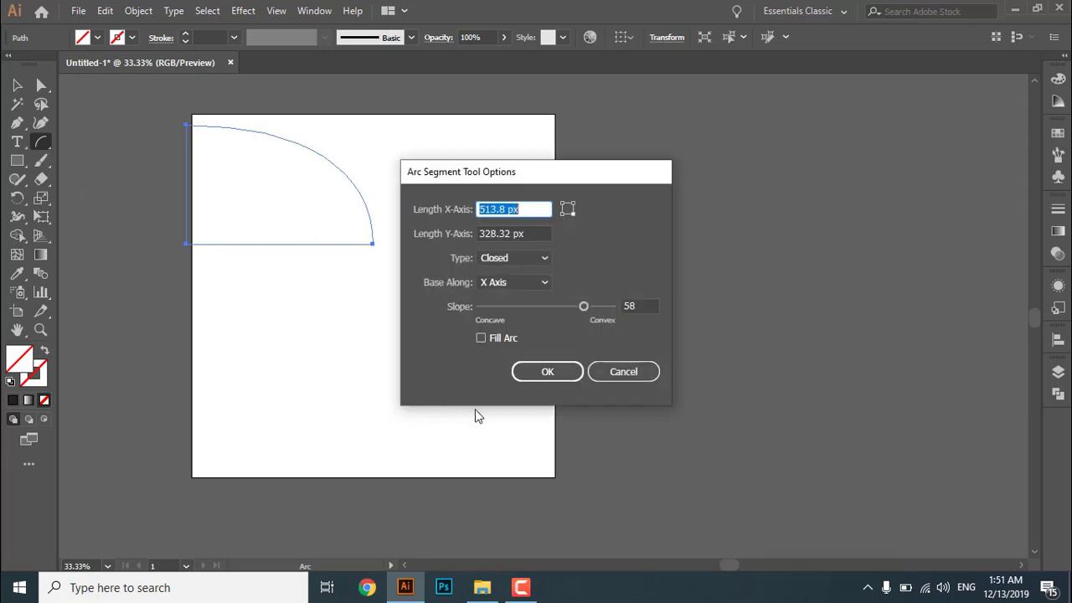
left_click(653, 307)
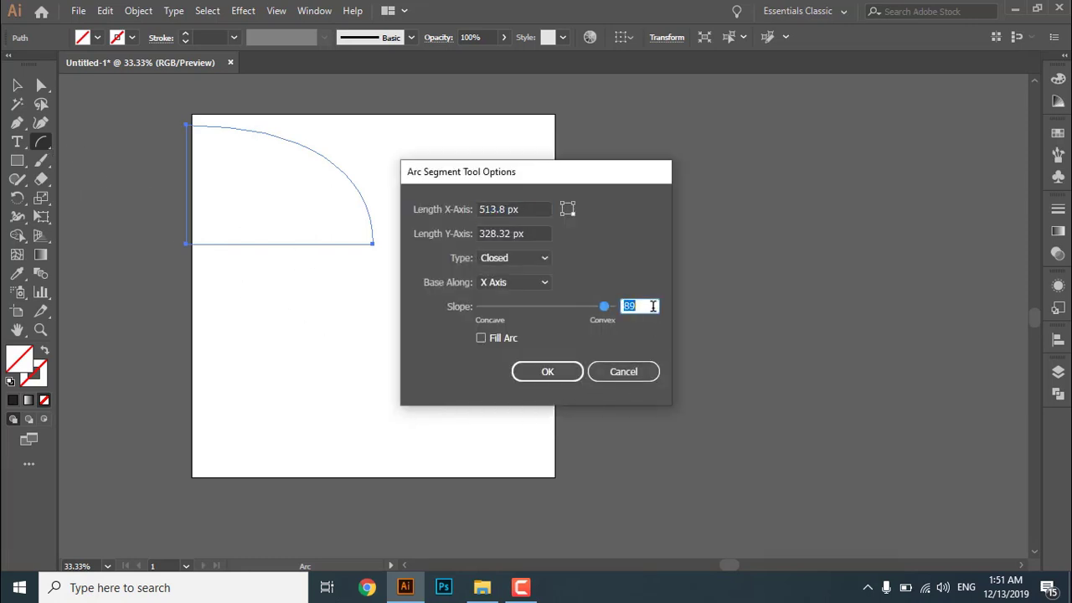
left_click(548, 372)
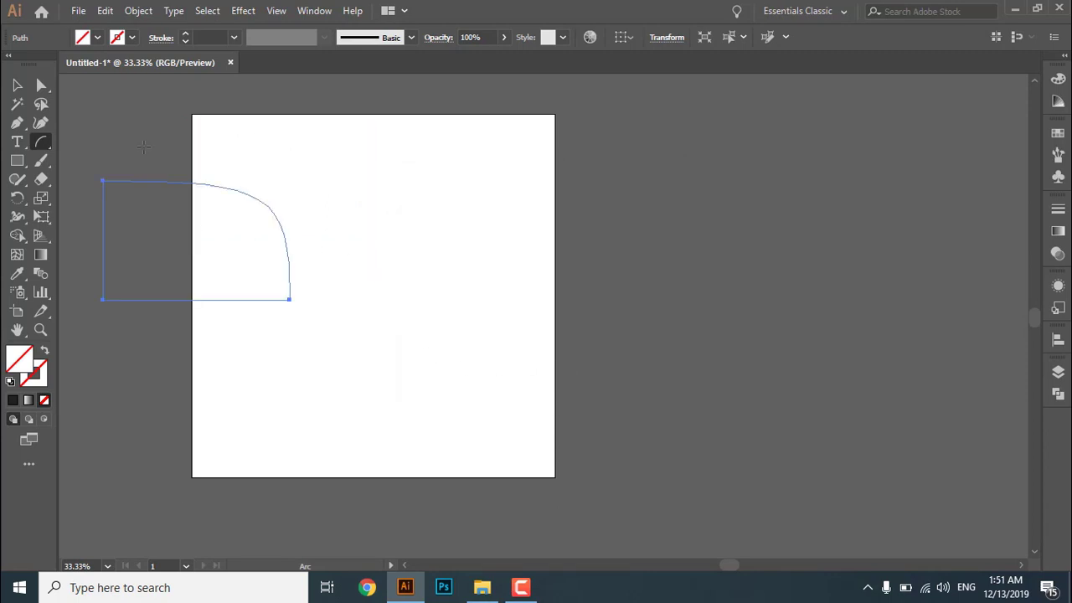
Draw two small closed arcs freehand, one on the artboard's lower part and one above it, about 106 by 37 px
left_click_drag(360, 365, 433, 402)
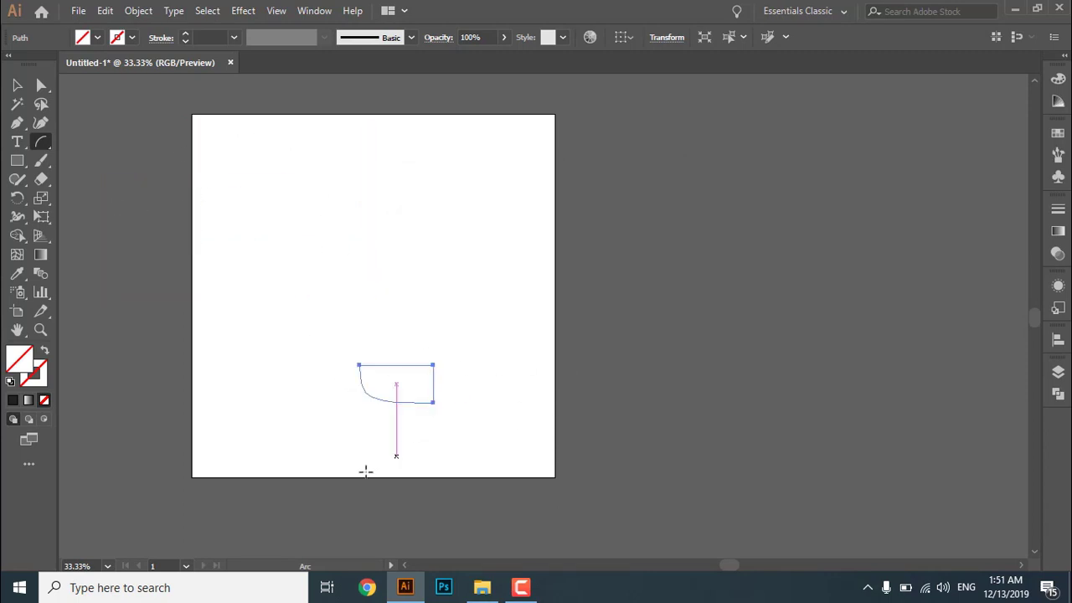
left_click_drag(409, 258, 447, 270)
Create a closed arc of 105.84 px by 36.72 px with slope -85, without Fill Arc, near the artboard's centre
left_click(403, 407)
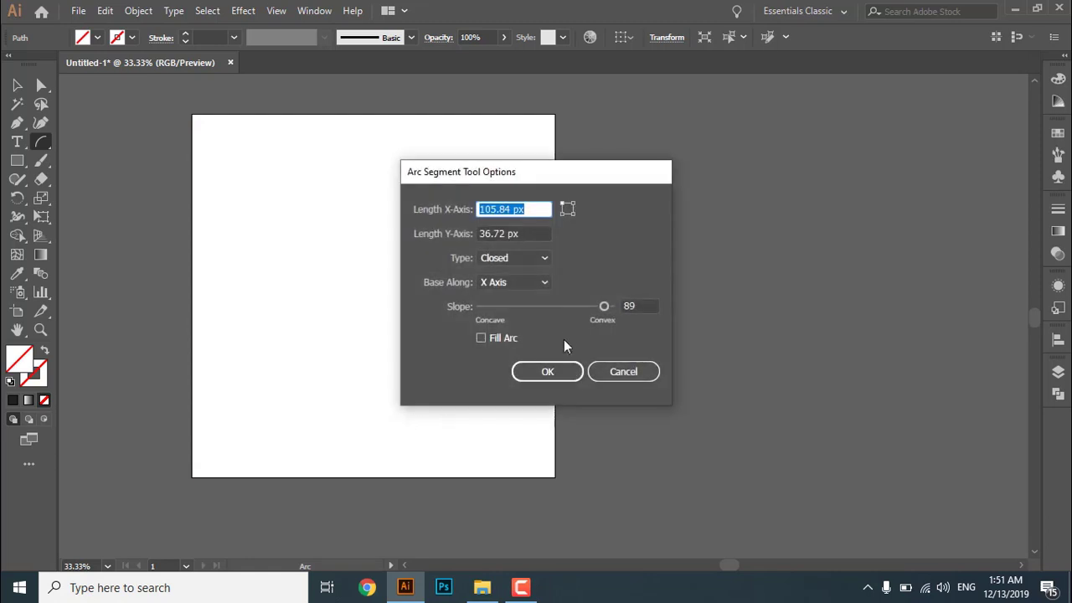
left_click_drag(606, 309, 542, 317)
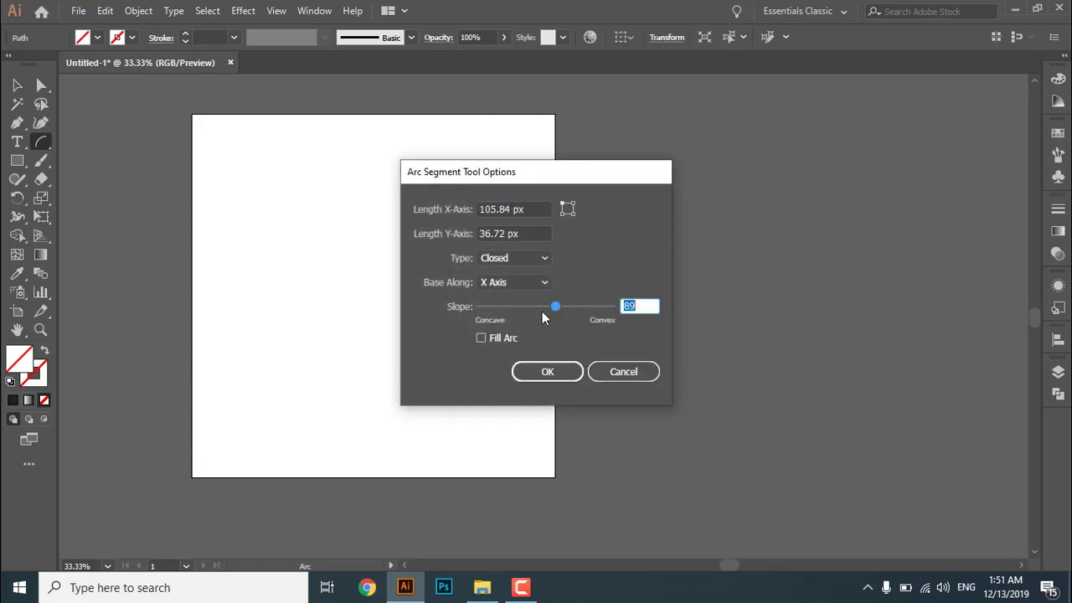
left_click(548, 374)
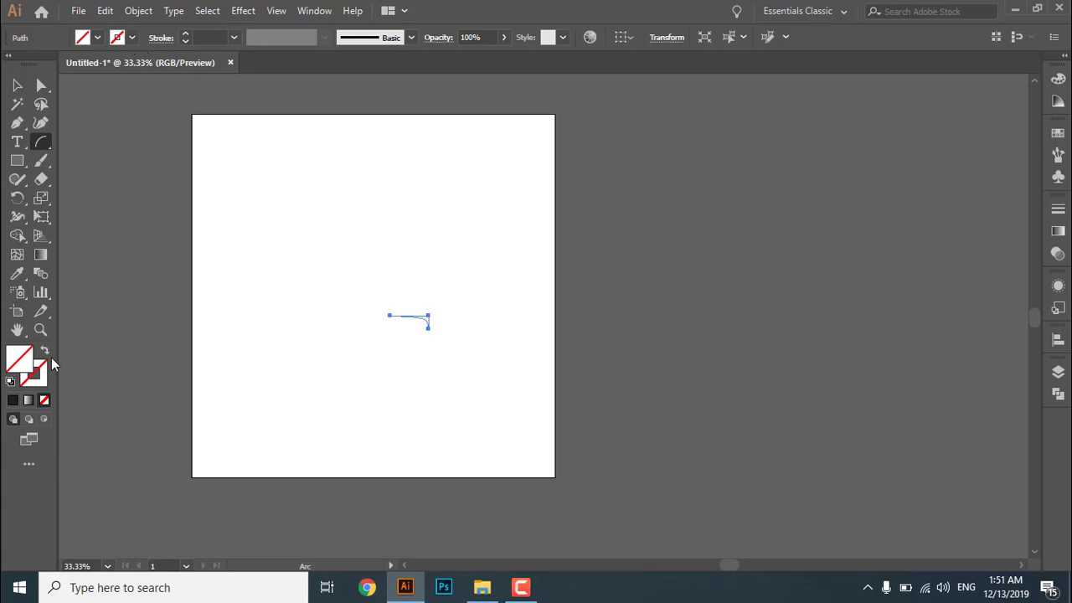
Give the new closed arc no fill and a black 11 pt stroke, and leave it deselected
left_click(14, 401)
left_click(45, 351)
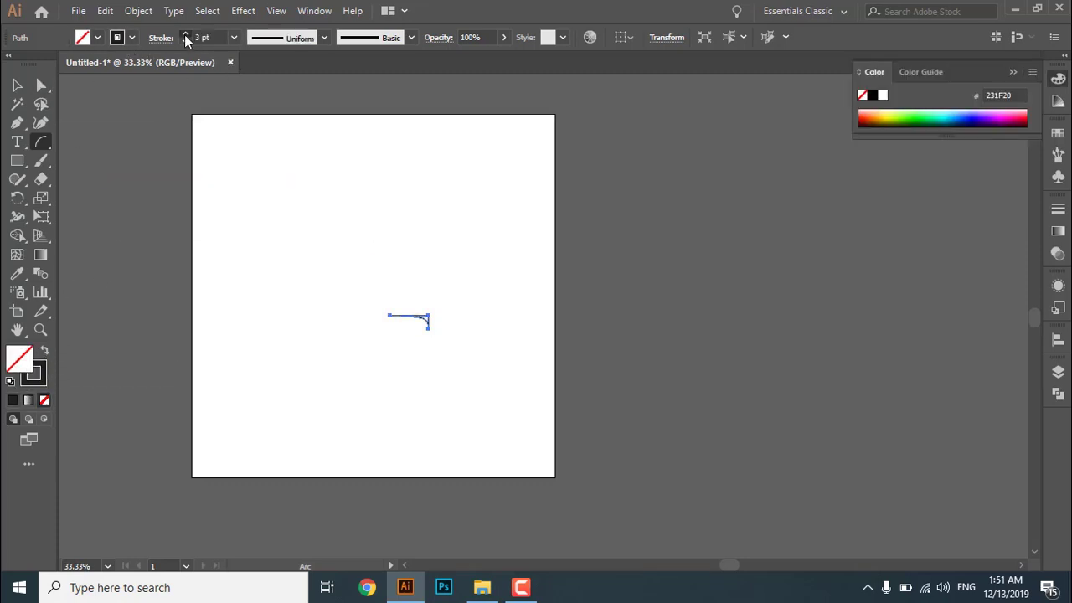
left_click(185, 37)
left_click(186, 37)
left_click(17, 85)
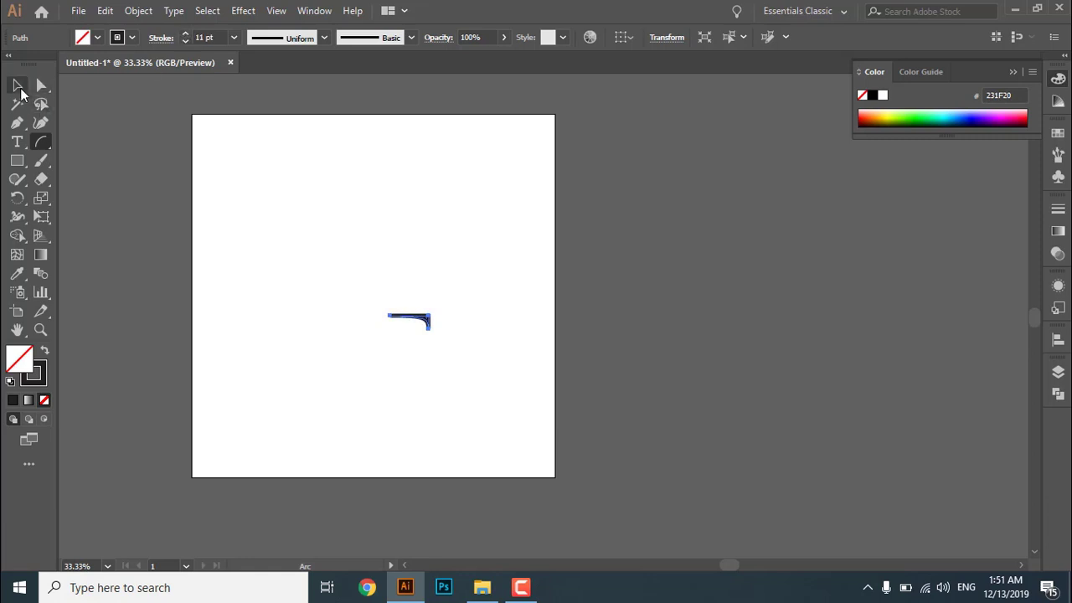
left_click(275, 401)
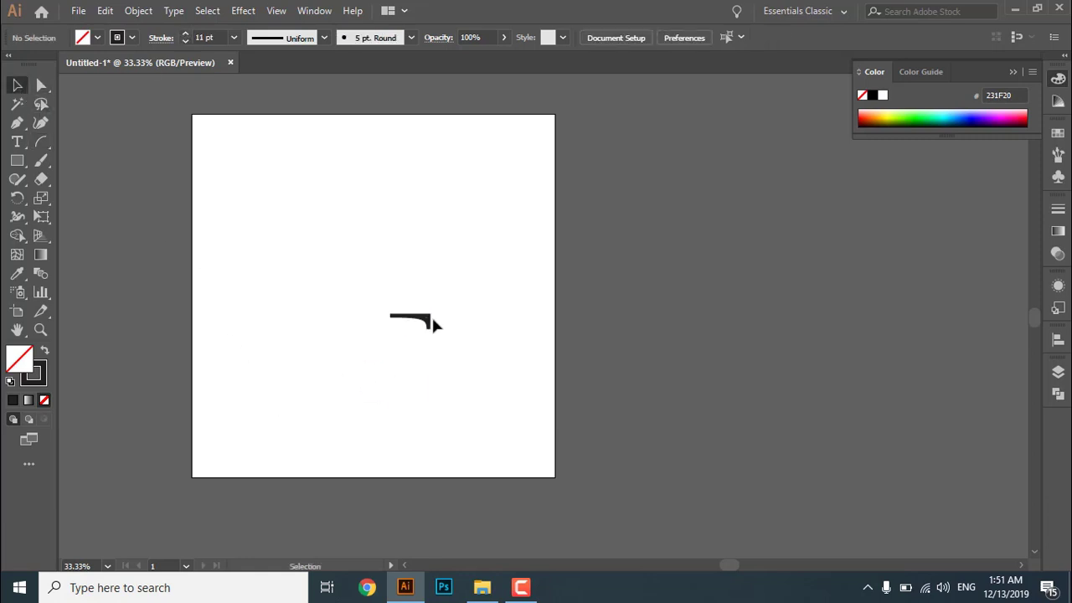
left_click(399, 326)
left_click(298, 281)
Create an open arc of 105.84 px by 36.72 px with slope -85 above the closed arc, and deselect it
left_click(42, 142)
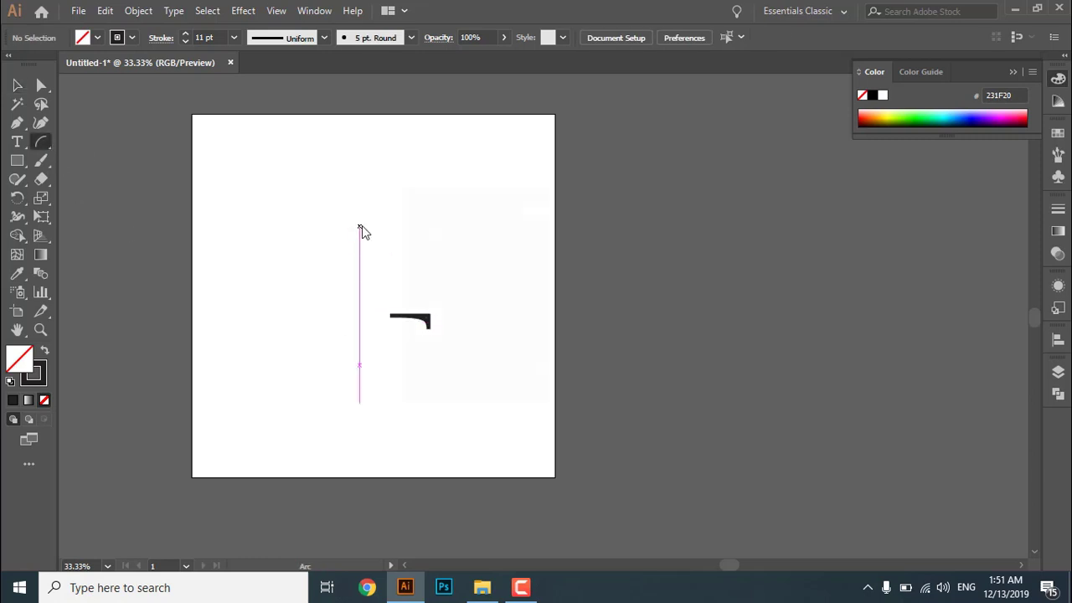
left_click(360, 226)
left_click(528, 261)
left_click(529, 274)
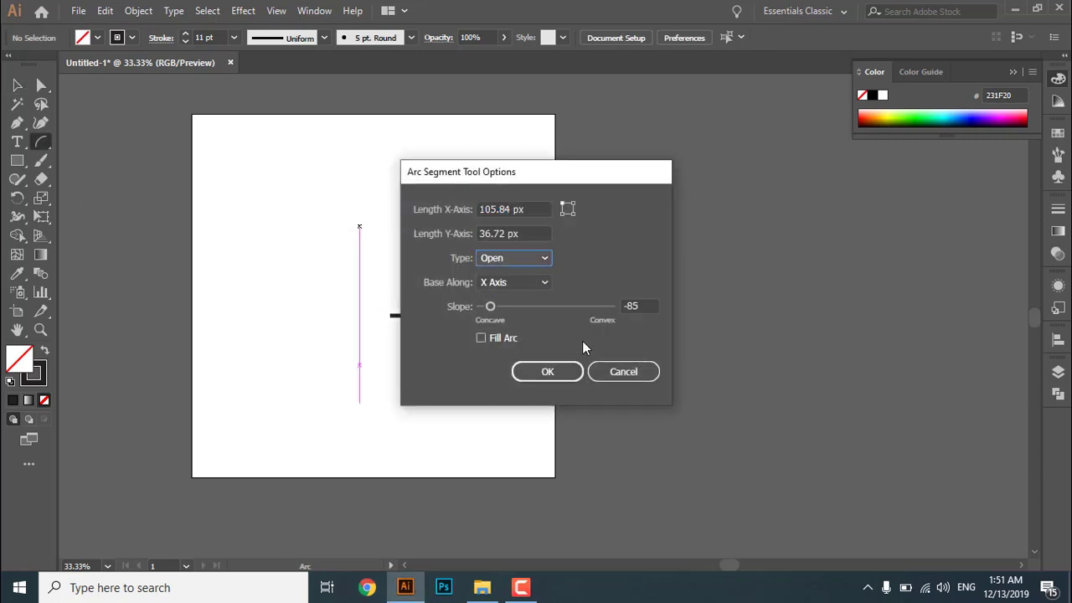
left_click(565, 372)
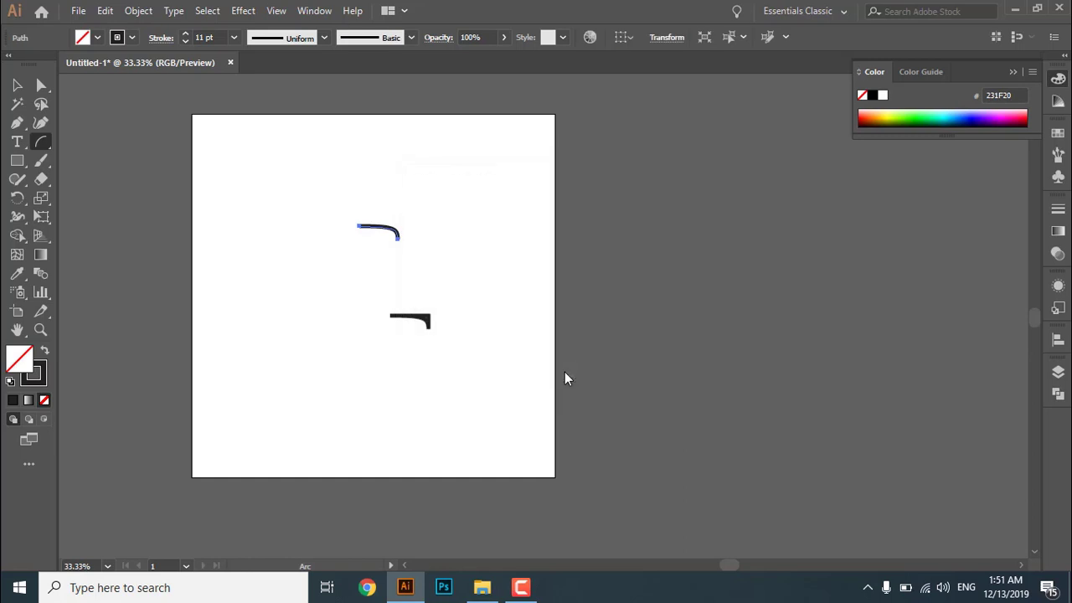
left_click(17, 85)
left_click(227, 222)
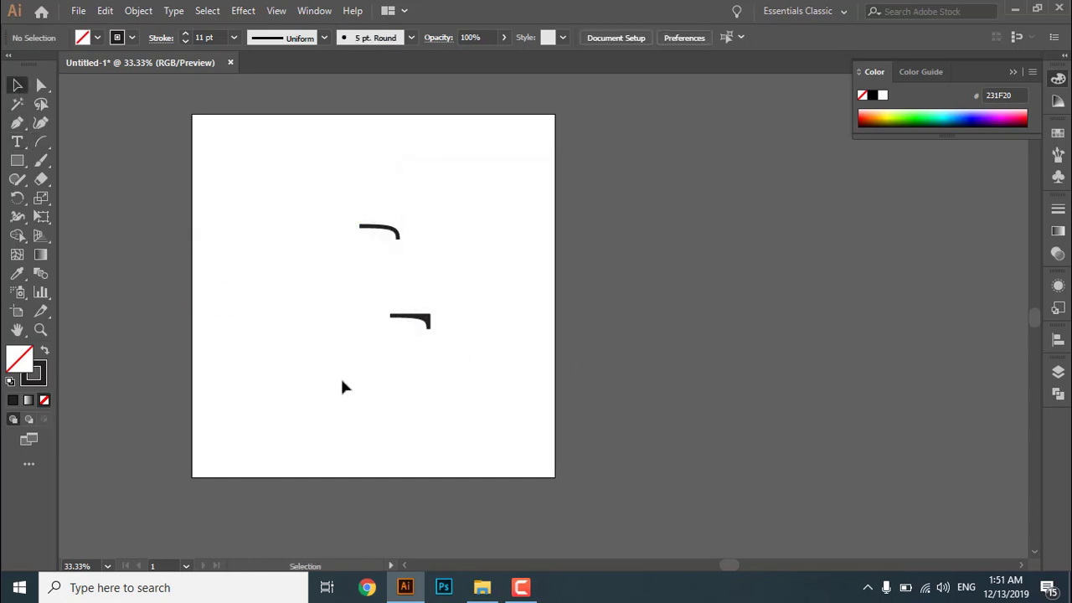
Create an open arc of 105.84 px by 36.72 px based along the Y axis with slope 49, left of the others
left_click(41, 142)
left_click(240, 240)
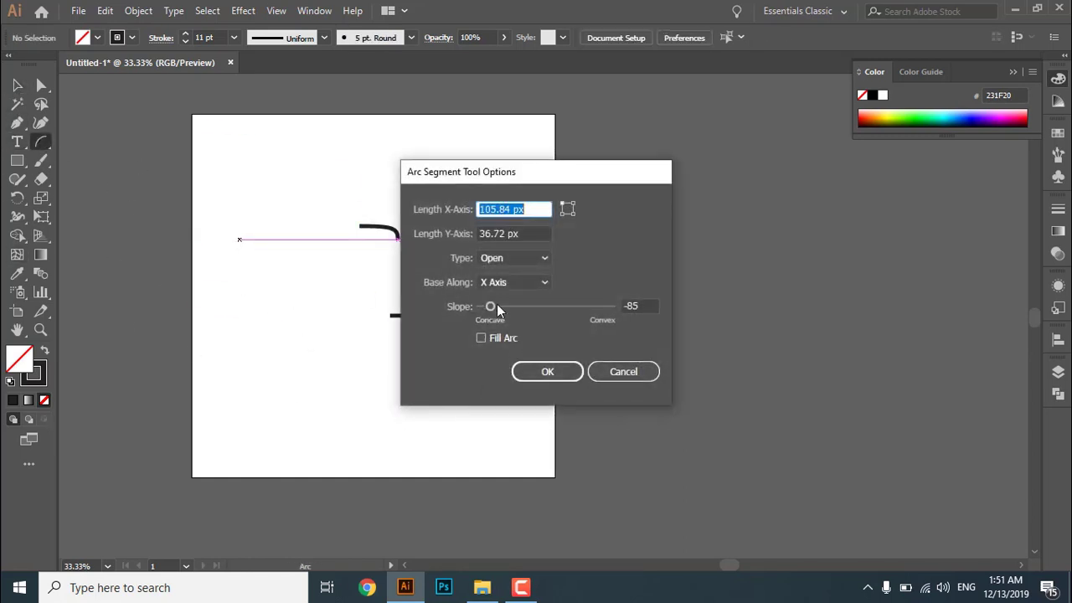
left_click_drag(497, 306, 536, 309)
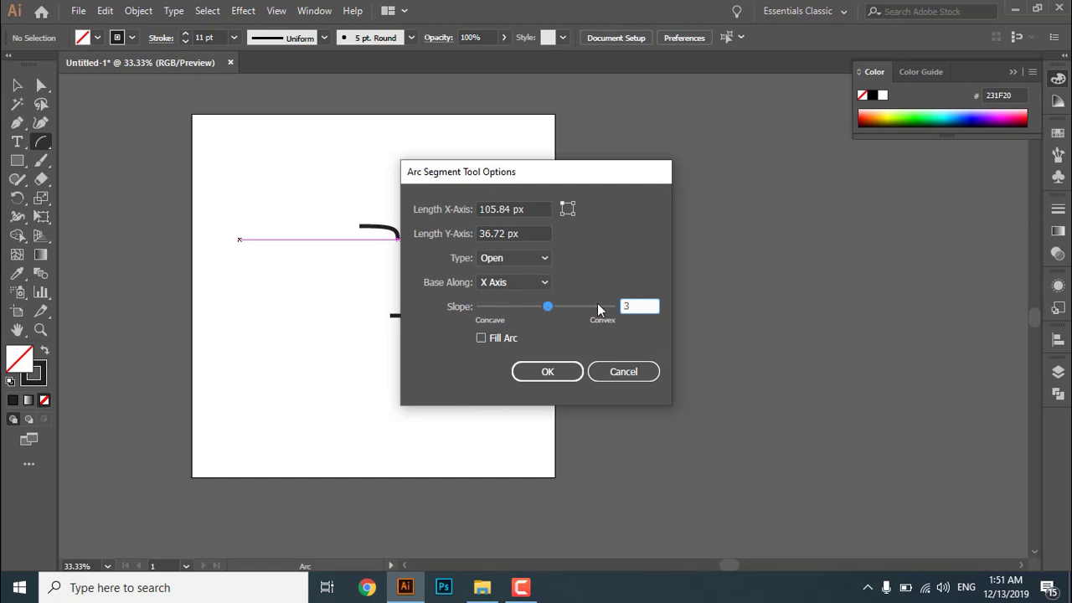
left_click(507, 287)
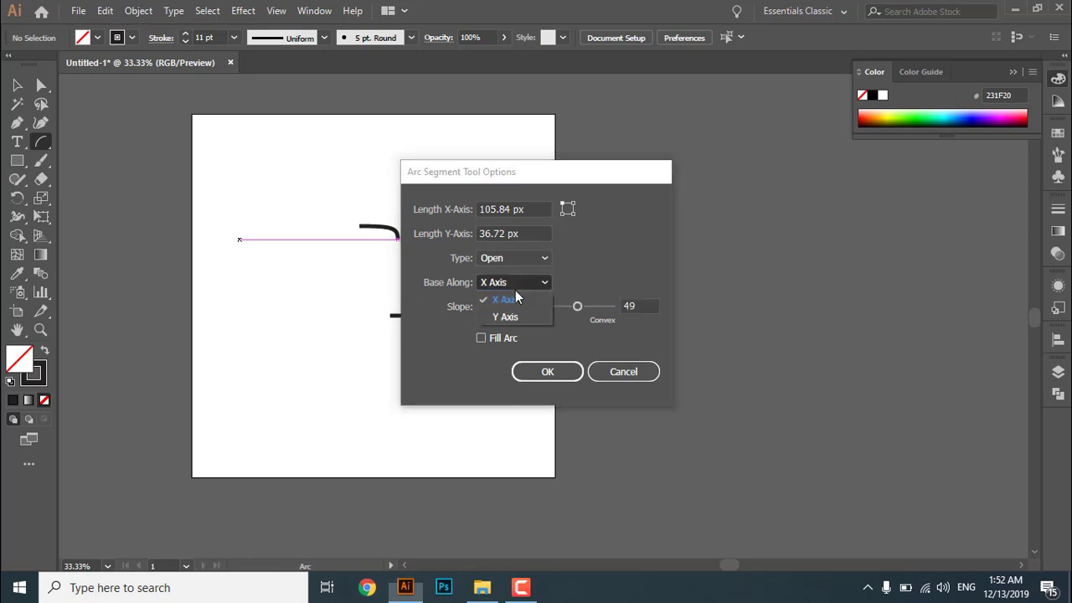
left_click(510, 314)
left_click(550, 371)
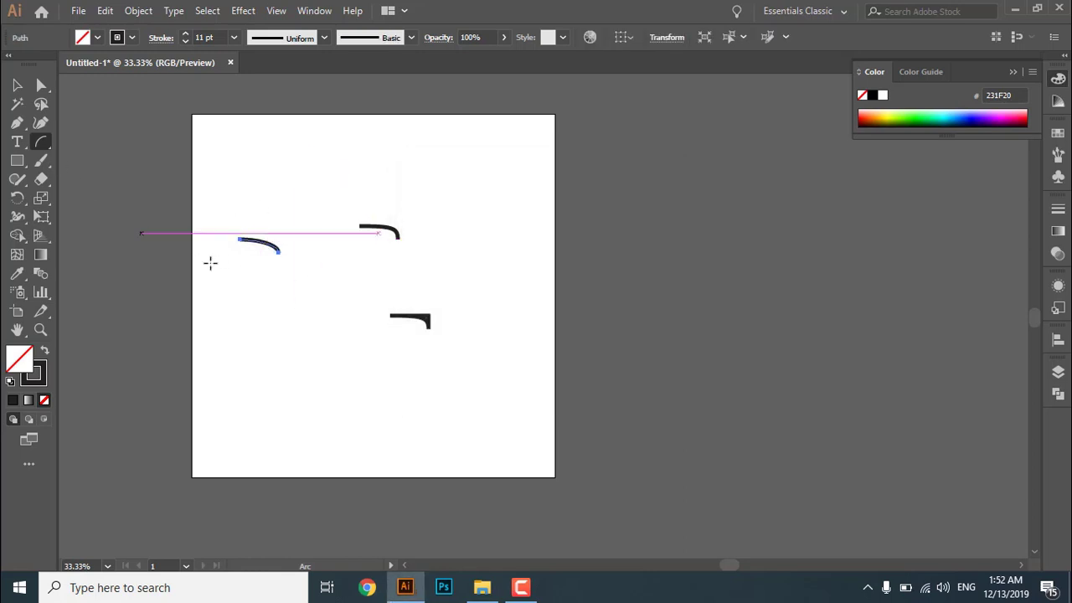
Create a tiny open arc of 1 px by 2.16 px based along the X axis, below the Y-axis arc
mouse_move(265, 277)
left_mouse_down()
mouse_move(328, 354)
mouse_move(301, 309)
mouse_move(335, 316)
mouse_move(258, 289)
left_mouse_up()
left_click(259, 283)
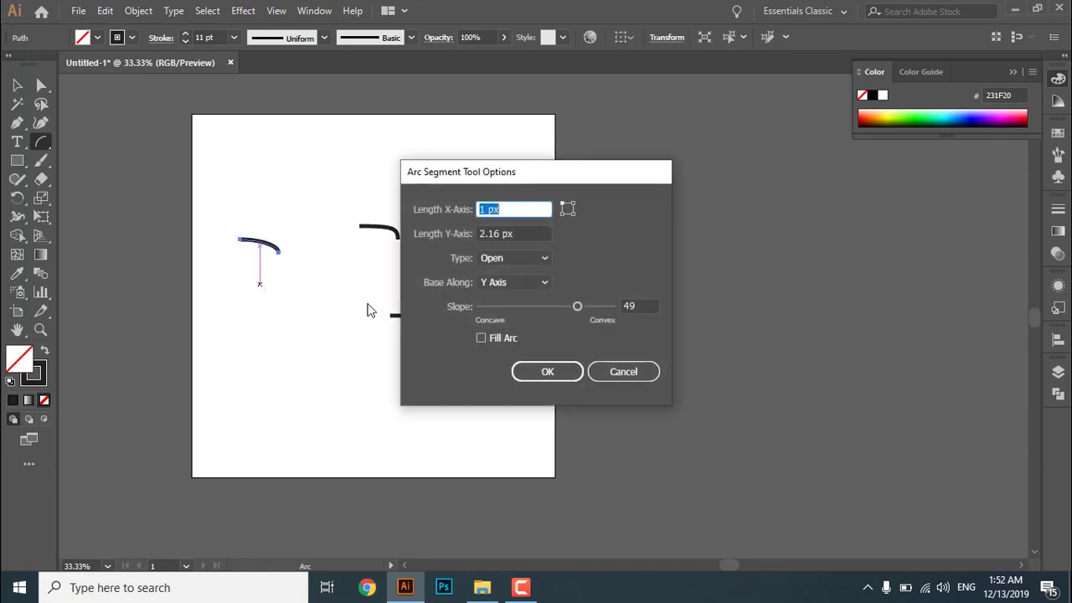
left_click(518, 287)
left_click(517, 298)
left_click(548, 371)
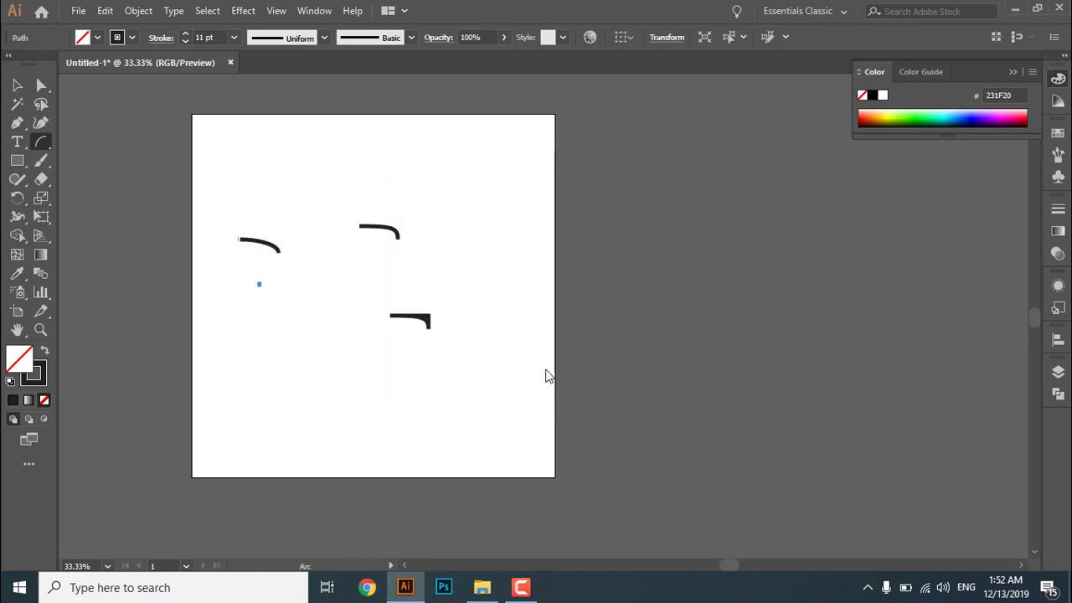
Draw three larger open arcs freehand across the artboard's lower left and middle
left_click_drag(248, 315, 312, 360)
left_click_drag(299, 282, 390, 323)
left_click_drag(289, 315, 378, 394)
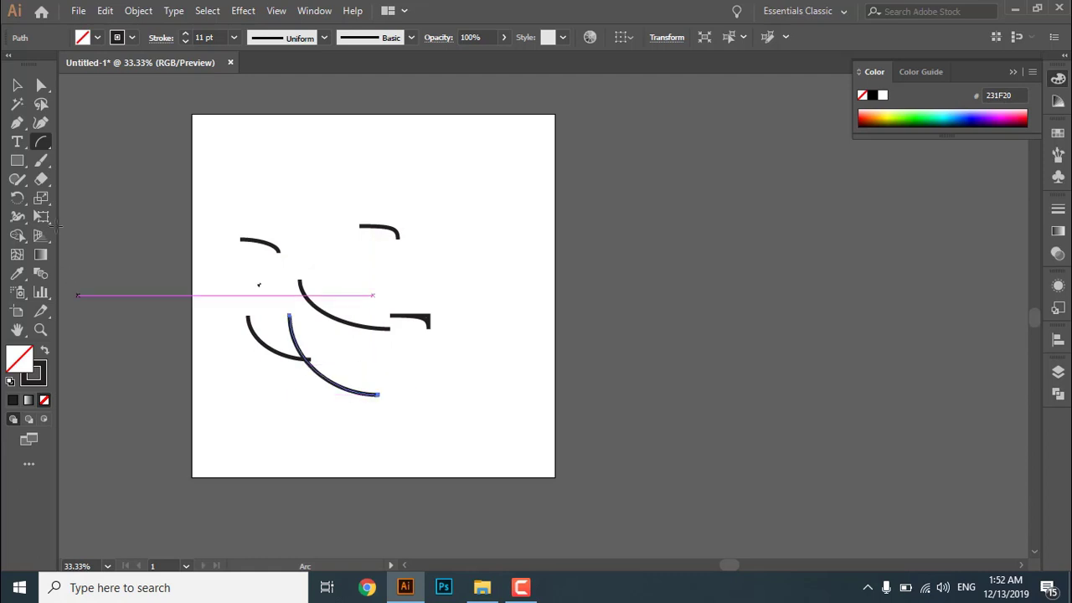
Select all the arcs in the document and delete them
key("v")
key("ctrl+a")
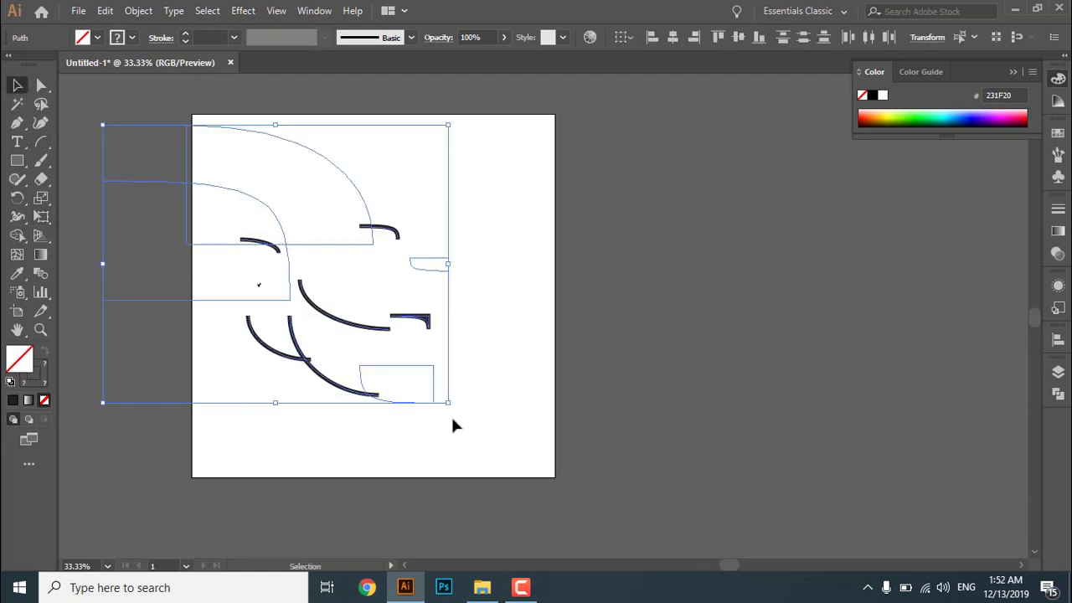
key("Delete")
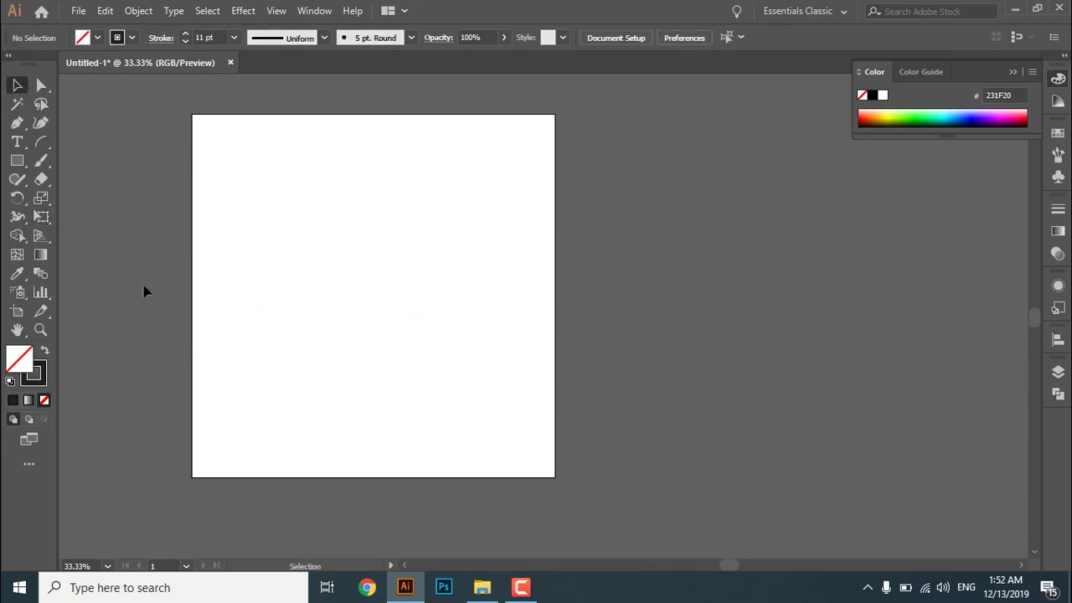
Draw a spiral with a radius of about 298 px on the artboard's upper left, and view its options without applying them
left_click_drag(43, 142, 164, 181)
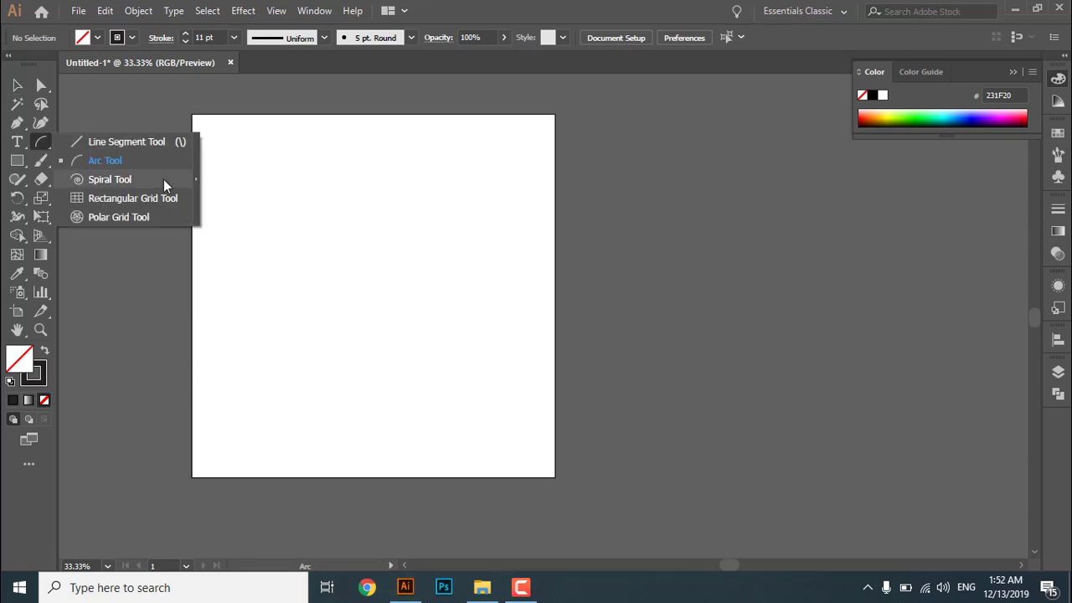
left_click_drag(163, 179, 163, 179)
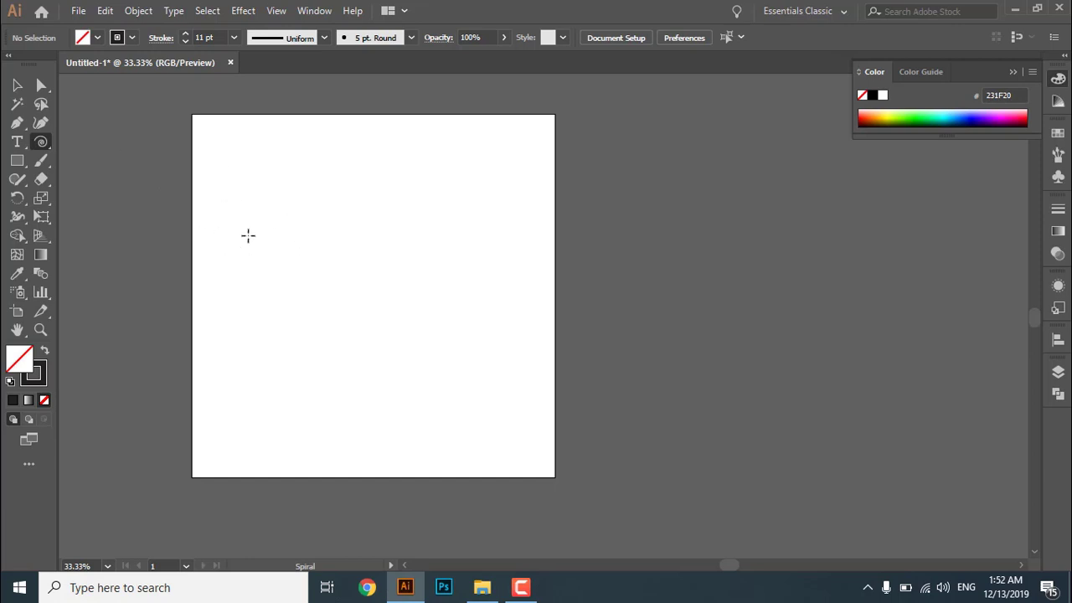
left_click_drag(248, 235, 354, 325)
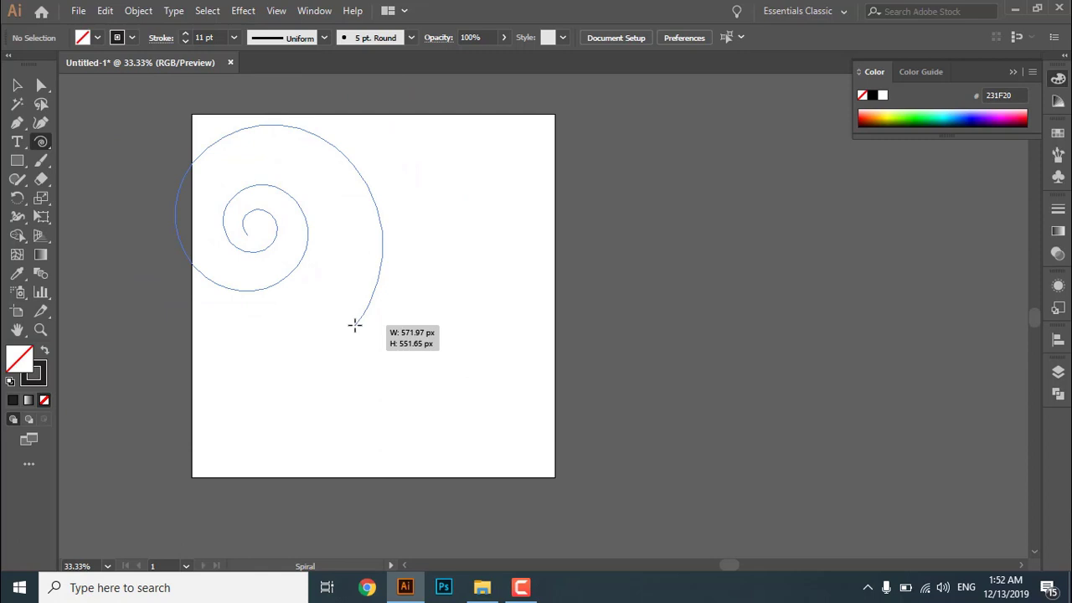
mouse_move(355, 325)
left_mouse_down()
mouse_move(396, 330)
mouse_move(445, 377)
mouse_move(452, 411)
mouse_move(223, 360)
mouse_move(261, 360)
mouse_move(279, 376)
mouse_move(223, 352)
mouse_move(136, 373)
mouse_move(352, 365)
mouse_move(134, 370)
mouse_move(227, 191)
mouse_move(340, 423)
mouse_move(239, 210)
mouse_move(335, 223)
mouse_move(472, 343)
mouse_move(285, 239)
mouse_move(280, 373)
mouse_move(366, 399)
mouse_move(395, 423)
mouse_move(242, 347)
mouse_move(364, 397)
mouse_move(391, 390)
mouse_move(517, 430)
mouse_move(320, 366)
mouse_move(397, 376)
mouse_move(362, 385)
mouse_move(428, 447)
mouse_move(400, 412)
mouse_move(333, 405)
mouse_move(247, 322)
mouse_move(281, 350)
left_mouse_up()
left_click(282, 351)
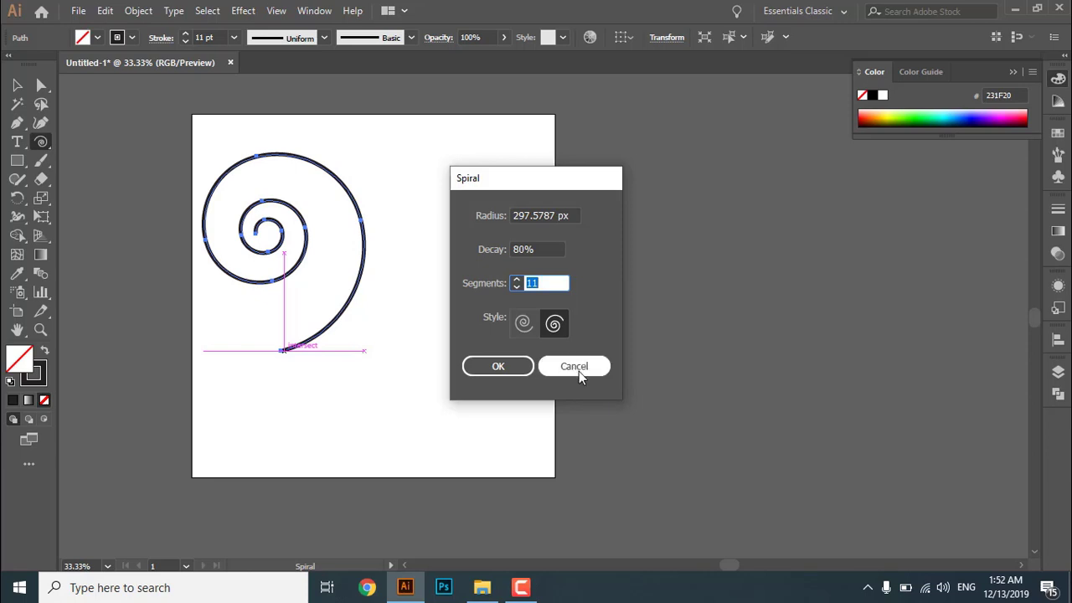
left_click(579, 371)
Select the spiral and delete it
left_click(17, 84)
left_click_drag(125, 127, 393, 346)
key("Delete")
Draw a spiral about 445 by 467 px on the artboard's upper left, removing and adding segments while drawing it
left_click(42, 147)
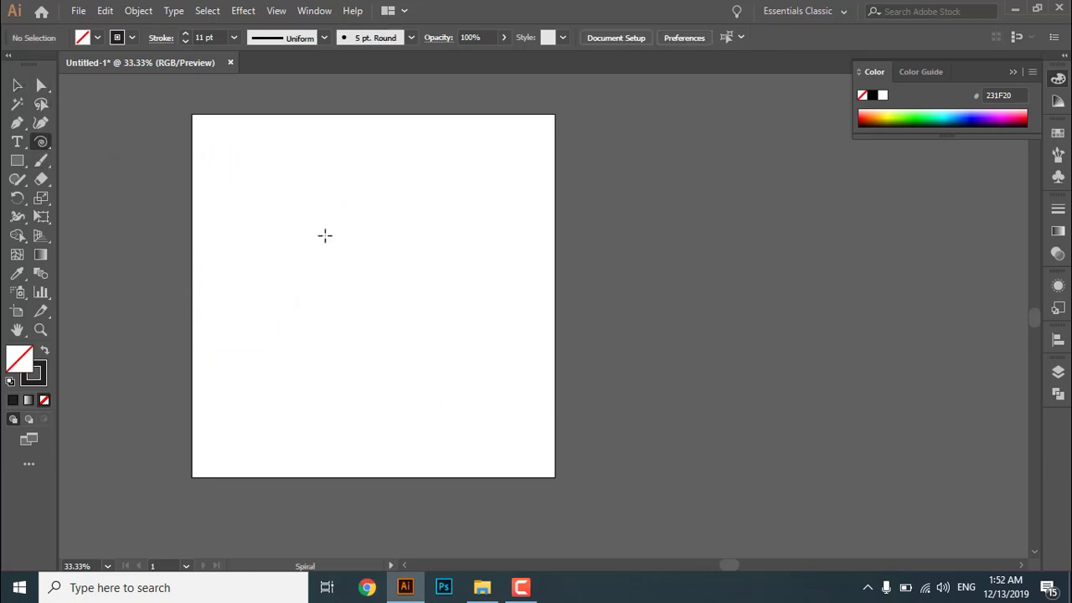
left_click_drag(270, 194, 342, 290)
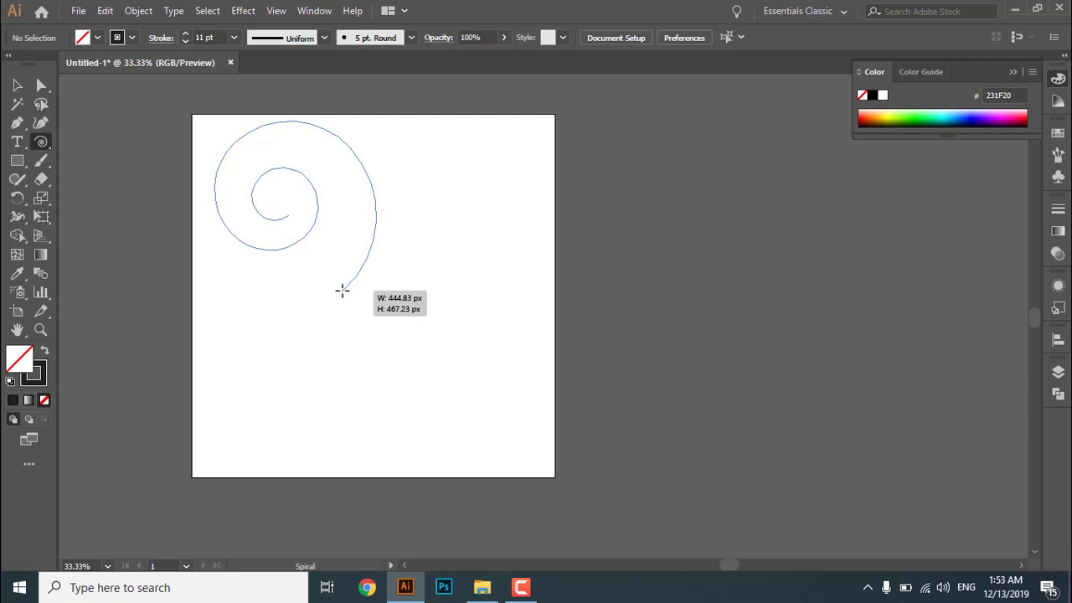
key("Down")
key("Down")
key("Down")
key("Down")
key("Down")
left_click_drag(342, 290, 342, 289)
key("Up")
key("Up")
key("Up")
key("Up")
key("Up")
key("Down")
key("Down")
key("Down")
key("Down")
key("Down")
key("Down")
key("Down")
left_click_drag(342, 290, 342, 290)
key("Up")
key("Up")
key("Up")
key("Up")
key("Up")
key("Up")
key("Up")
Draw a smaller spiral with a radius of about 184 px and 14 segments below the first, dismissing the Spiral options
mouse_move(342, 290)
left_mouse_down()
mouse_move(330, 388)
mouse_move(483, 304)
mouse_move(289, 124)
mouse_move(209, 212)
mouse_move(319, 257)
left_mouse_up()
left_click(319, 257)
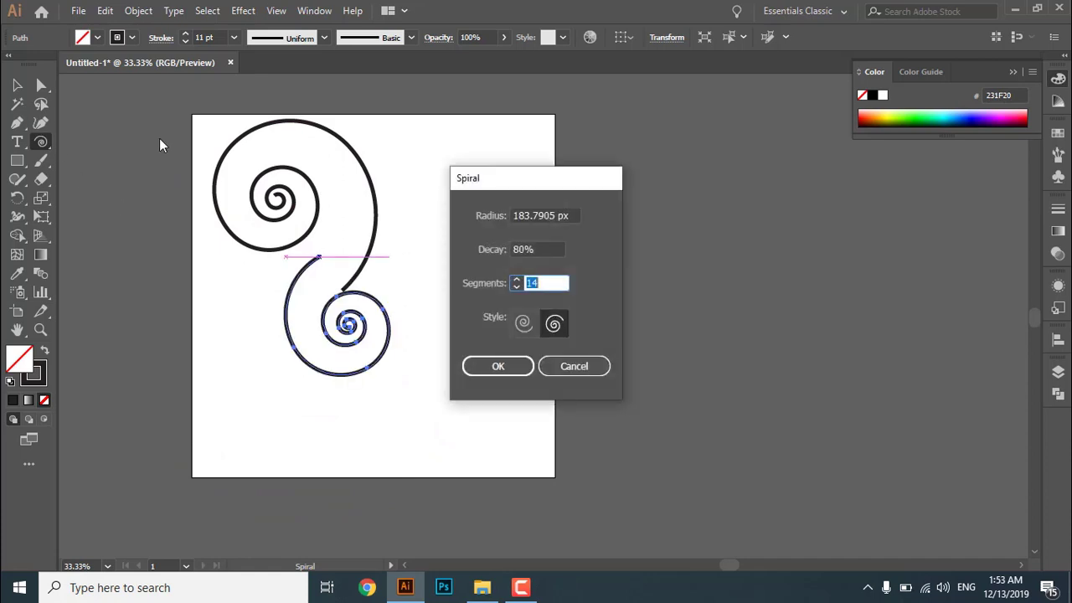
left_click(565, 370)
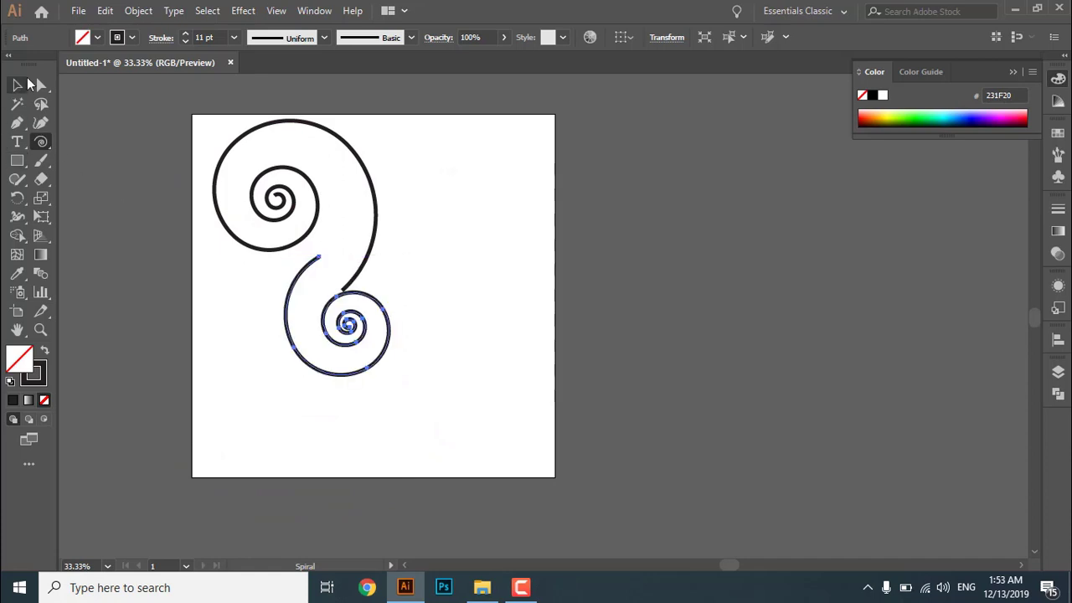
Move the smaller spiral so its outer end meets the large spiral's outer end, and deselect it
left_click(17, 85)
left_click_drag(356, 330, 376, 364)
left_click(452, 358)
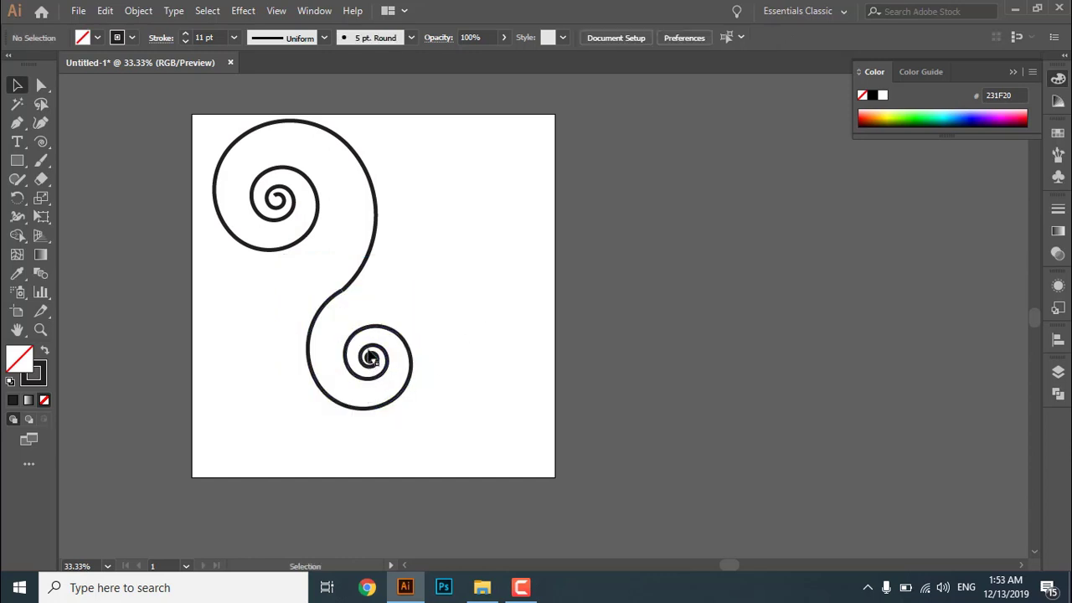
Join the two spirals' meeting end points into one continuous path, and deselect it
left_click(42, 86)
scroll(333, 283, "up", 3)
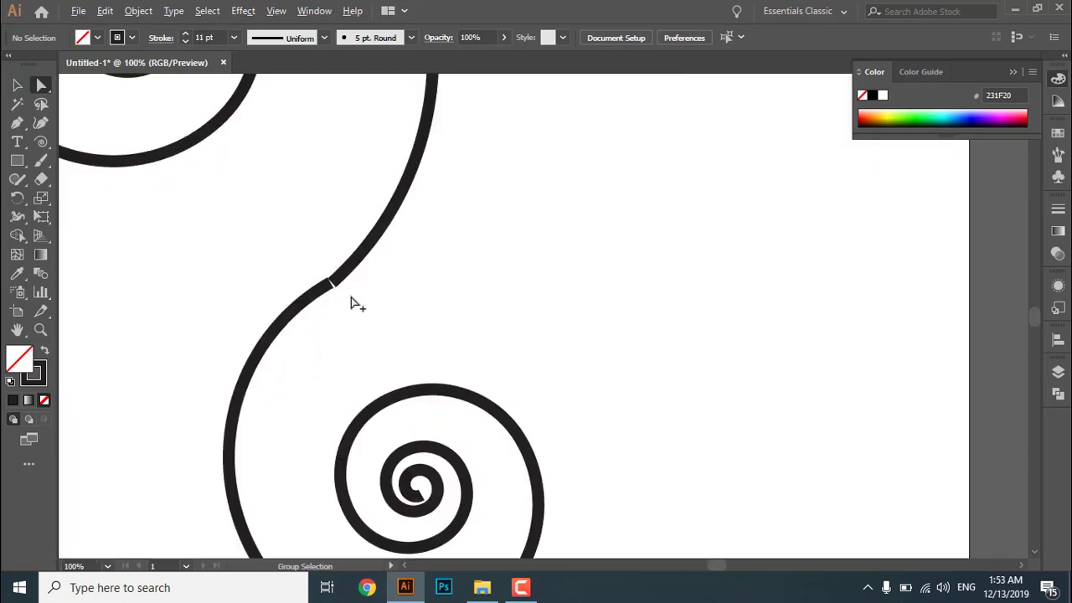
scroll(335, 299, "up", 2)
left_click_drag(257, 227, 404, 348)
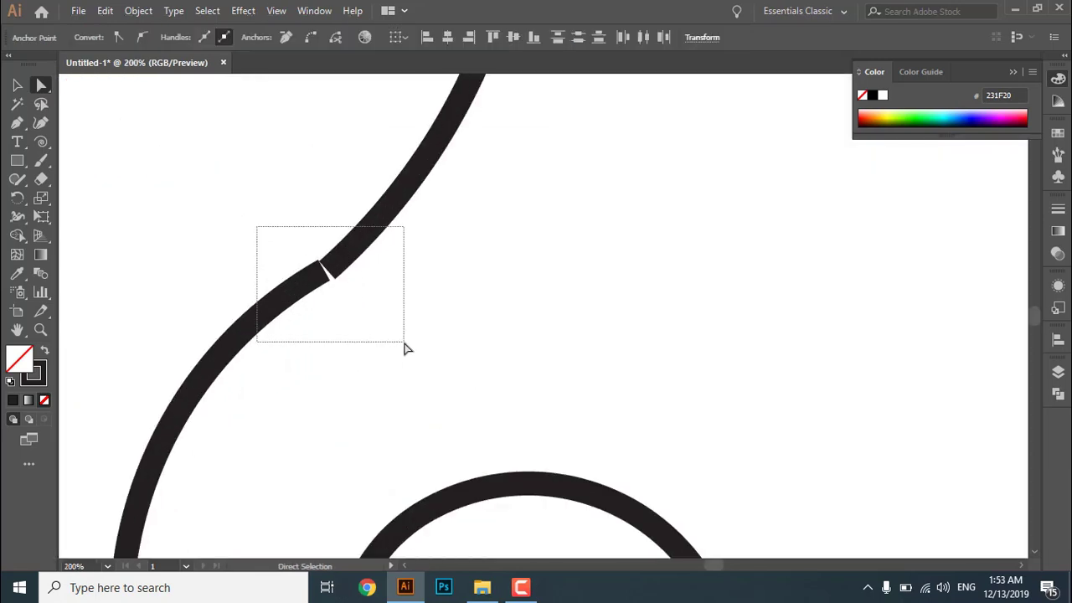
key("ctrl+j")
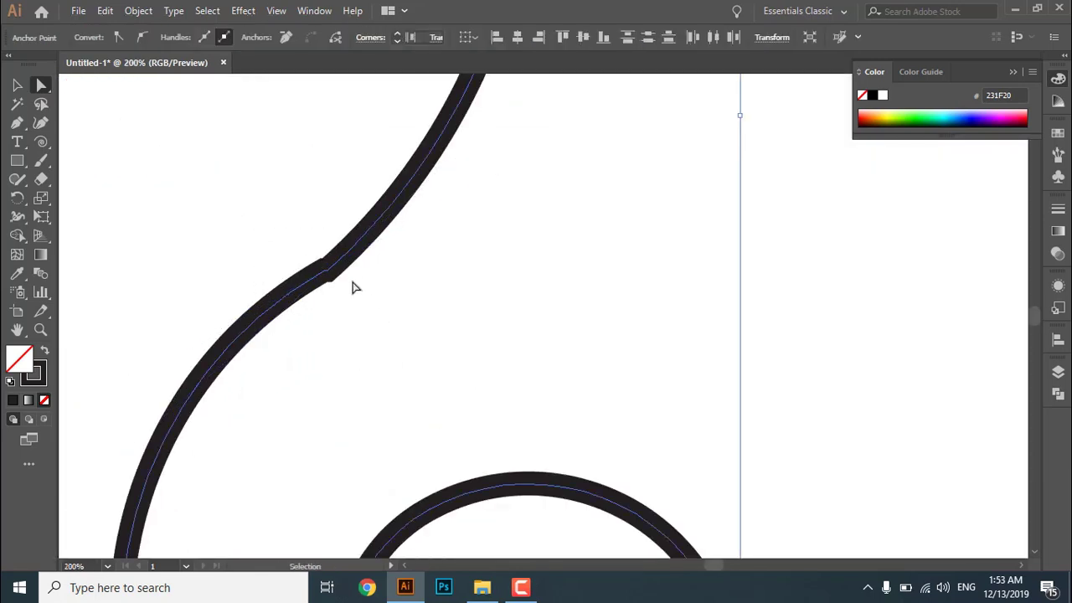
scroll(343, 281, "down", 2)
left_click(16, 85)
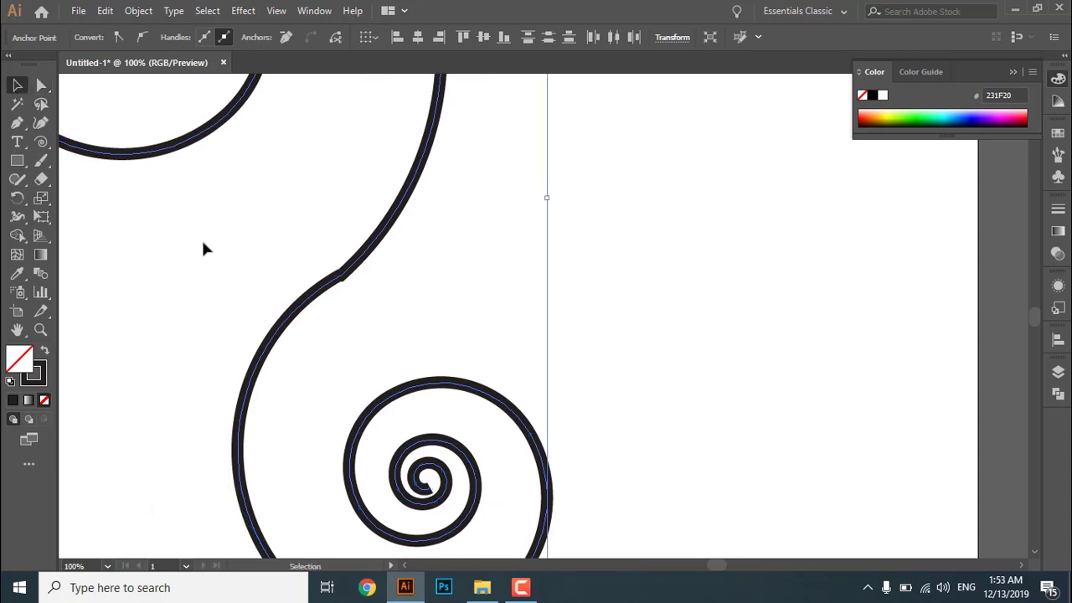
left_click(202, 240)
Delete the joined double spiral and activate the Spiral tool for another drawing
scroll(289, 296, "down", 2)
scroll(285, 289, "up", 2)
scroll(304, 312, "down", 1)
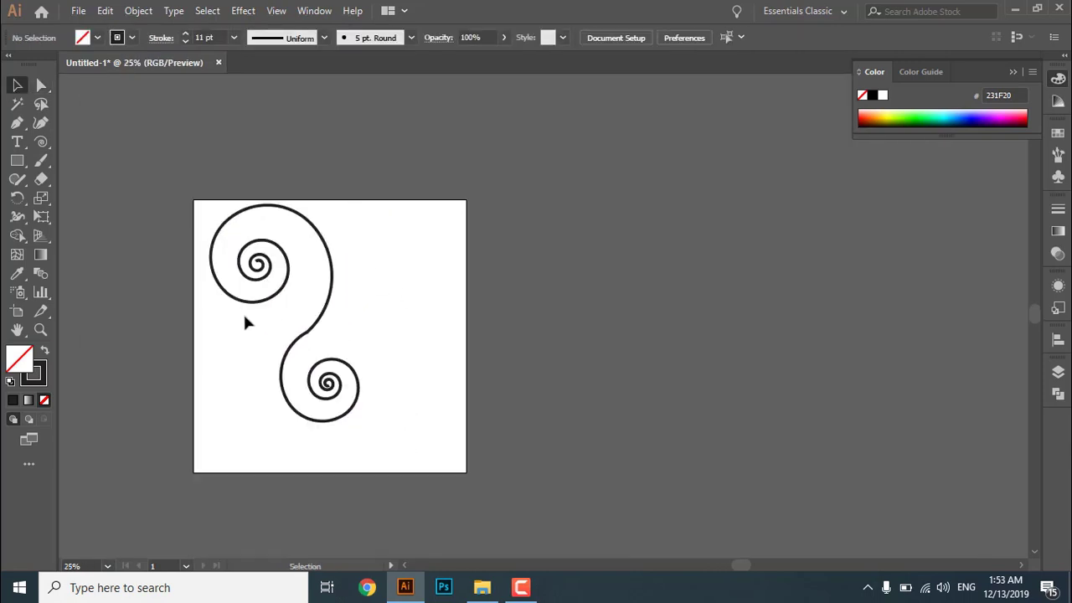
left_click_drag(228, 250, 379, 462)
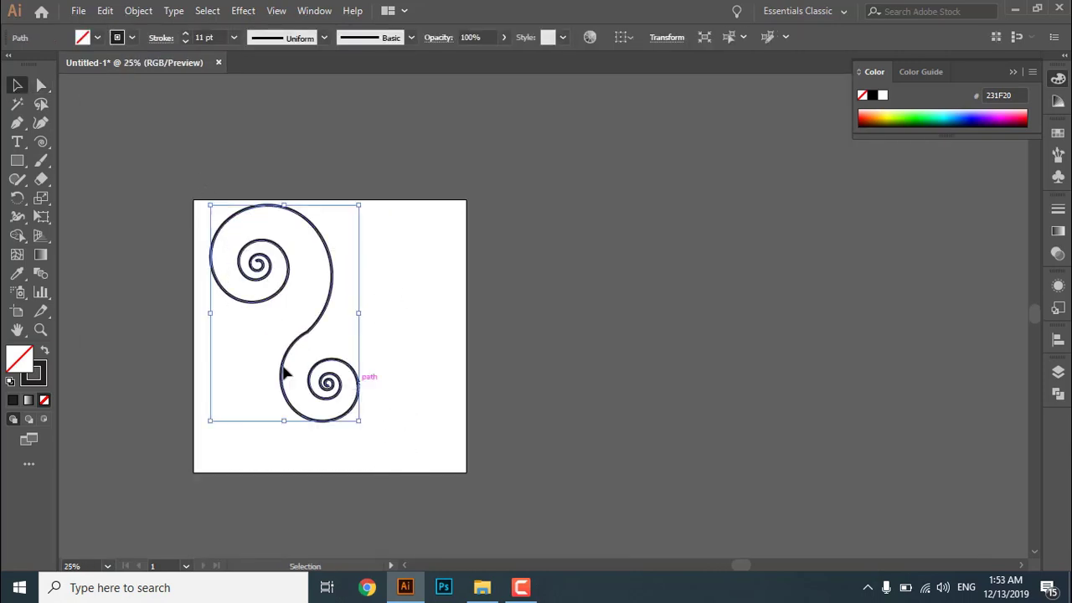
key("Delete")
left_click(41, 141)
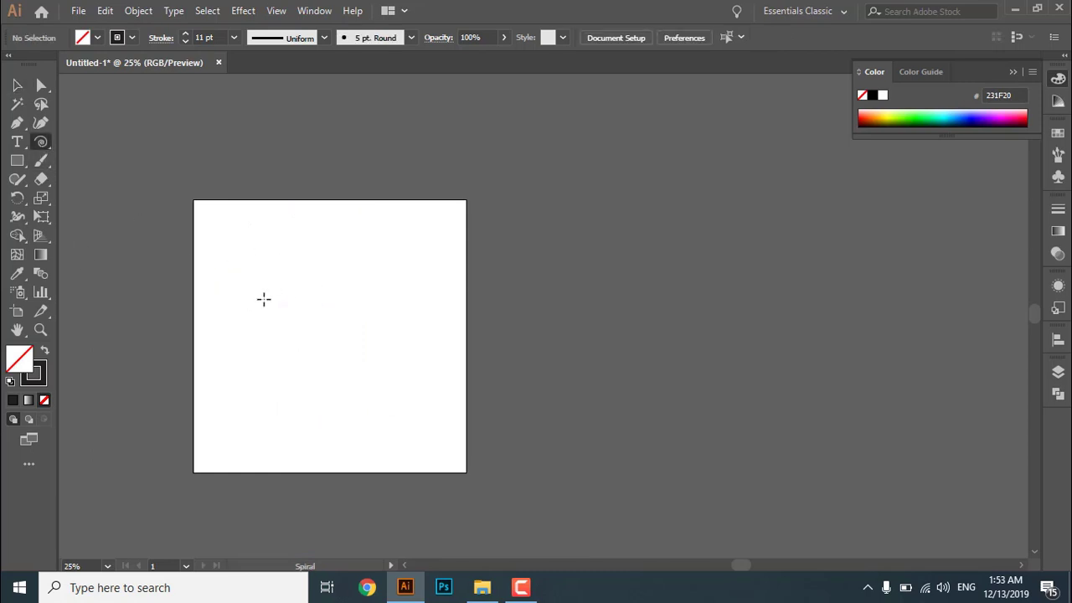
Create a spiral with a 183.7905 px radius, 32% decay and 14 segments, and draw more spirals freehand below it
left_click(264, 299)
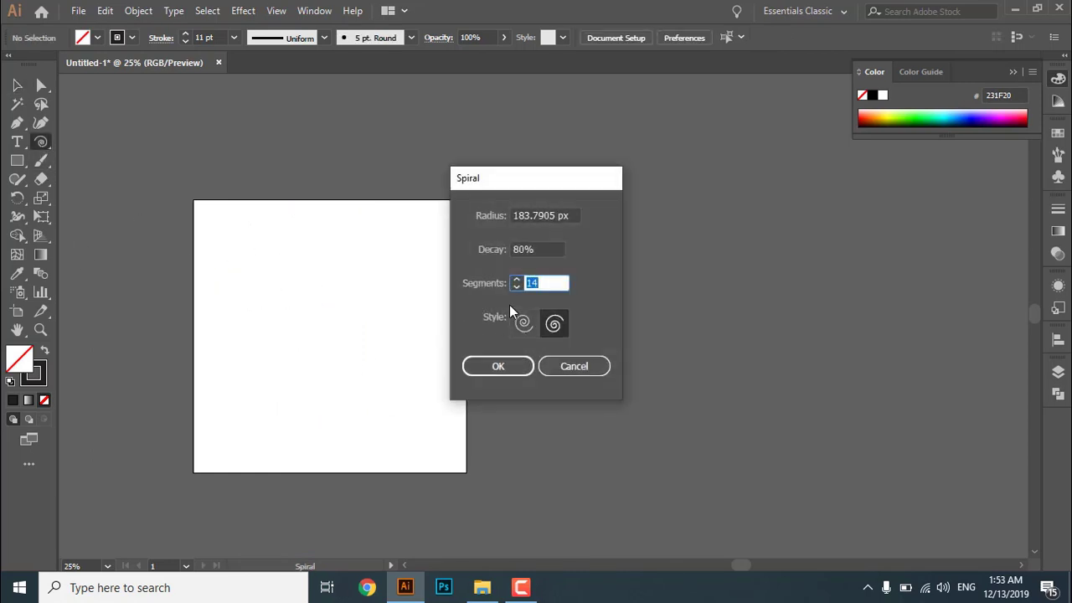
left_click(539, 248)
scroll(539, 249, "down", 8)
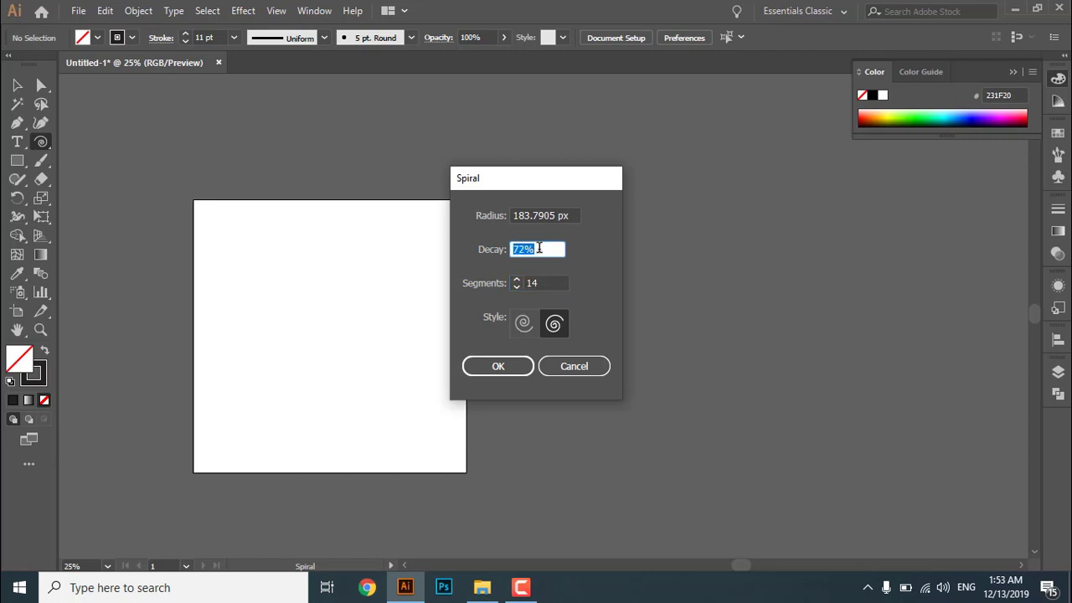
left_click(500, 364)
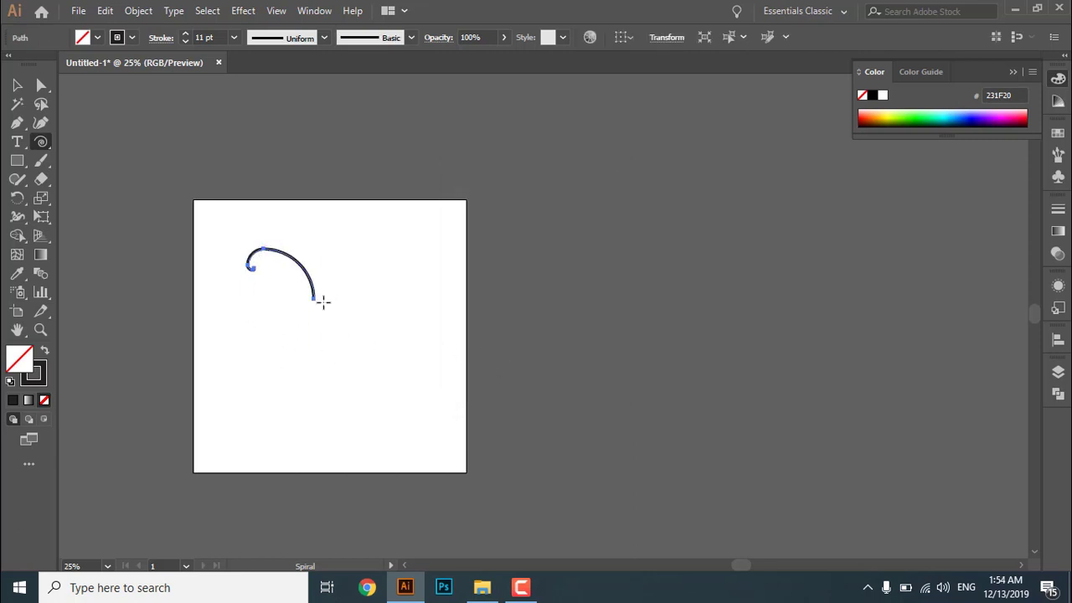
mouse_move(330, 336)
left_mouse_down()
mouse_move(344, 456)
mouse_move(324, 450)
left_mouse_up()
Create a tiny spiral near the artboard's lower-right corner with a 13.5808 px radius, 80% decay and 14 segments
left_click(410, 434)
key("shift+Tab")
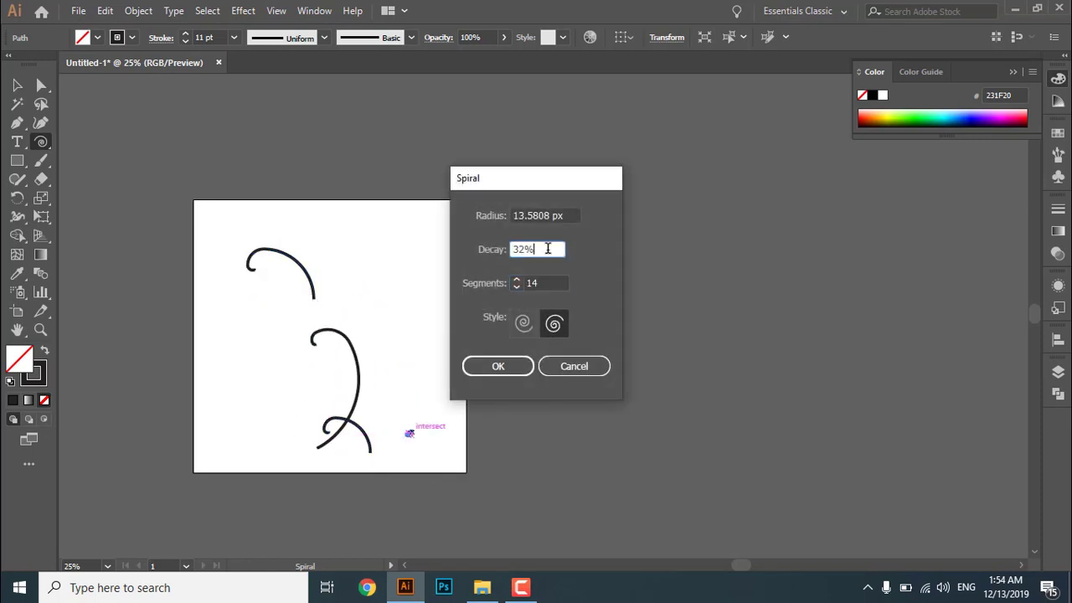
type("80")
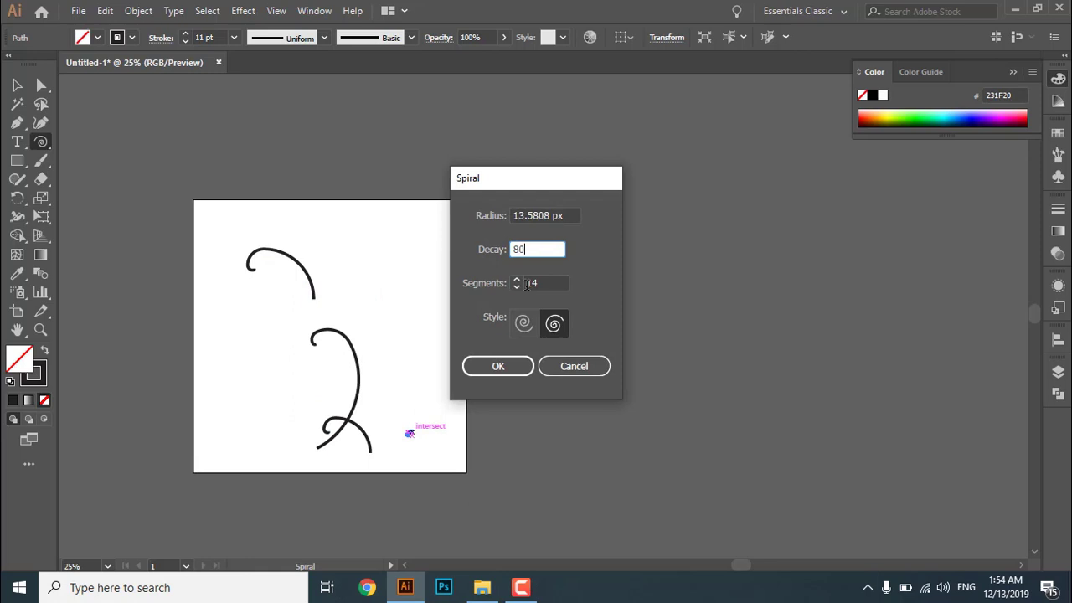
left_click(522, 371)
Draw two 14-segment spirals, about 211 px in radius at the artboard's upper right and about 450 px over its left edge
left_click_drag(387, 257, 422, 321)
left_click(208, 300)
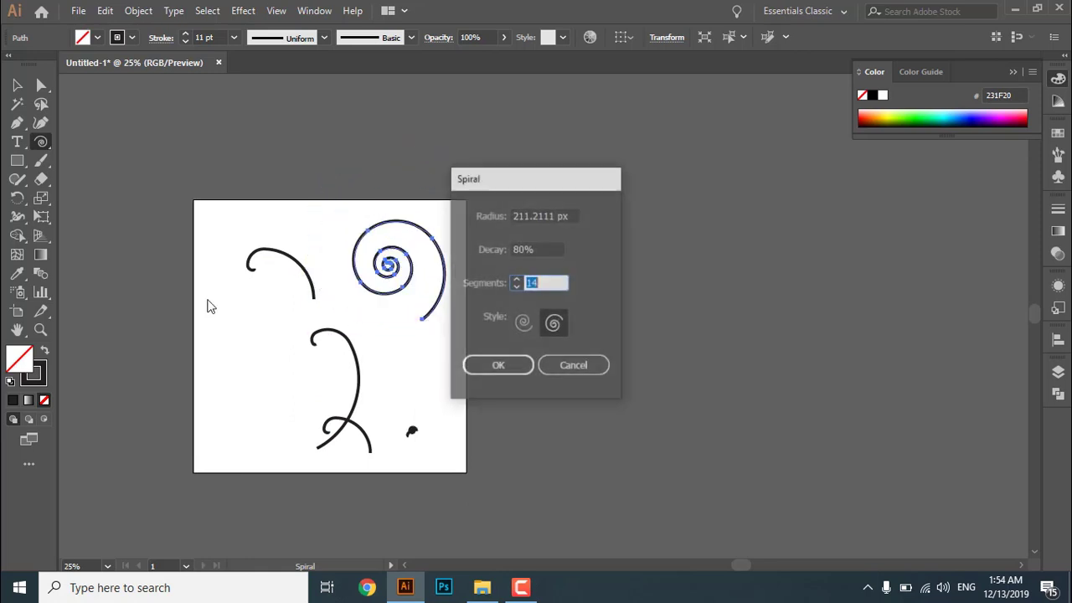
left_click(574, 365)
left_click_drag(201, 261, 263, 383)
Create a 9-segment spiral with a 449.8403 px radius at the artboard's lower left, and draw two more to the right
left_click(219, 379)
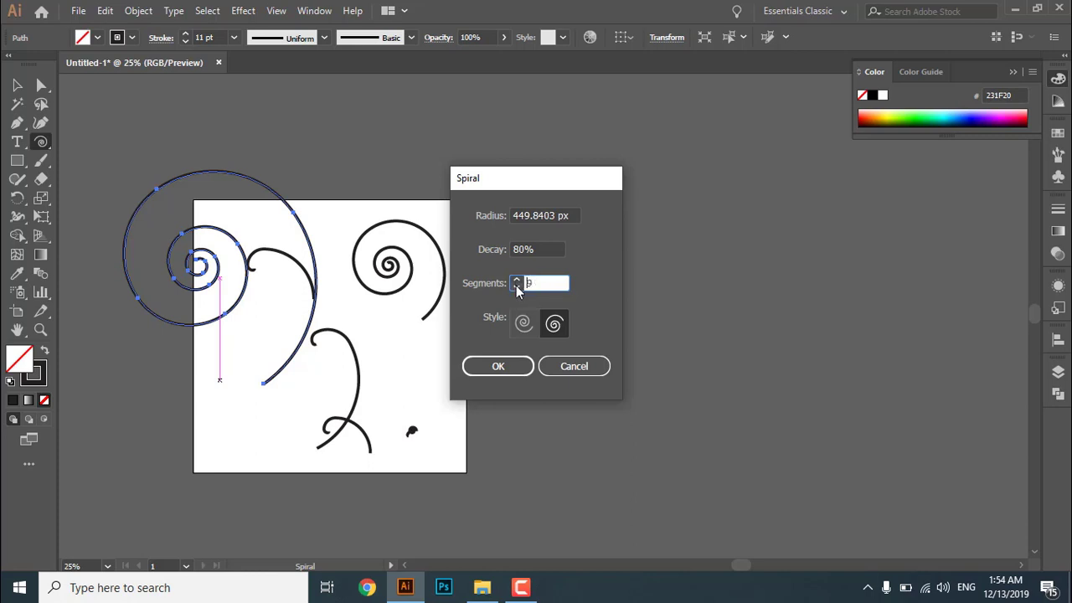
left_click(498, 366)
left_click_drag(451, 360, 508, 412)
left_click_drag(569, 300, 610, 369)
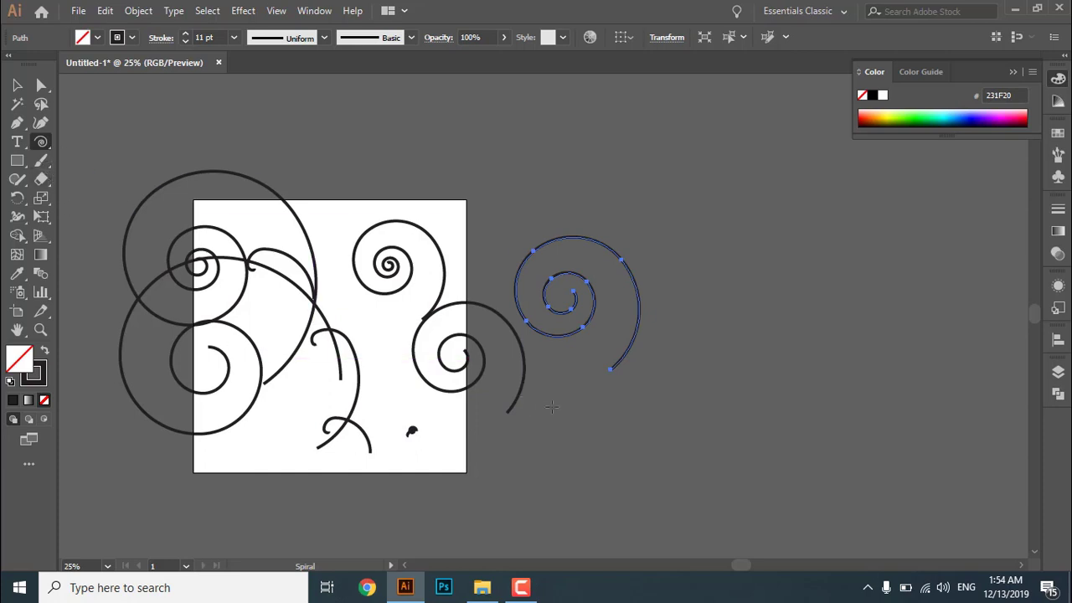
Create a spiral with a 286.5274 px radius and 2 segments, and draw several overlapping two-segment spirals well right of the artboard
left_click(625, 365)
type("2")
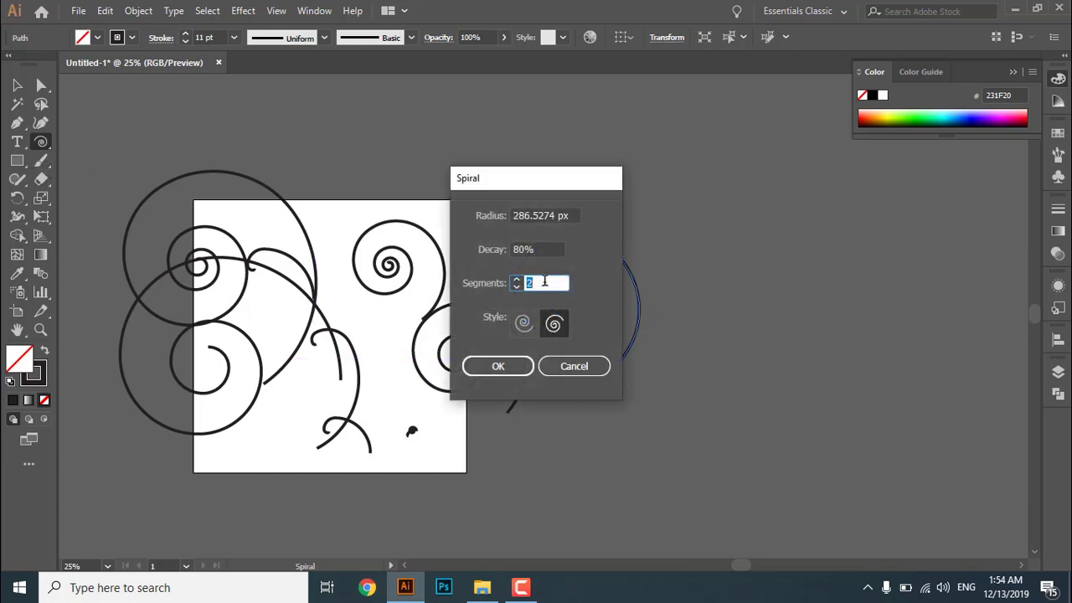
left_click(514, 371)
mouse_move(692, 298)
left_mouse_down()
mouse_move(703, 420)
mouse_move(710, 406)
left_mouse_up()
left_click_drag(692, 261, 708, 417)
left_click_drag(680, 218, 699, 383)
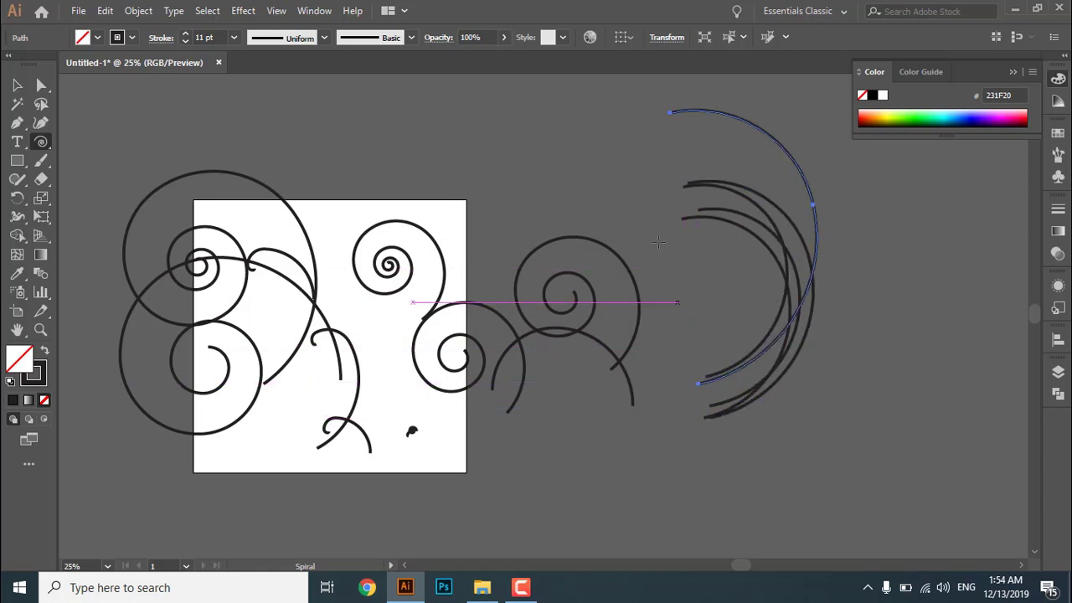
left_click_drag(675, 260, 689, 383)
left_click_drag(675, 242, 676, 354)
left_click_drag(677, 293, 672, 396)
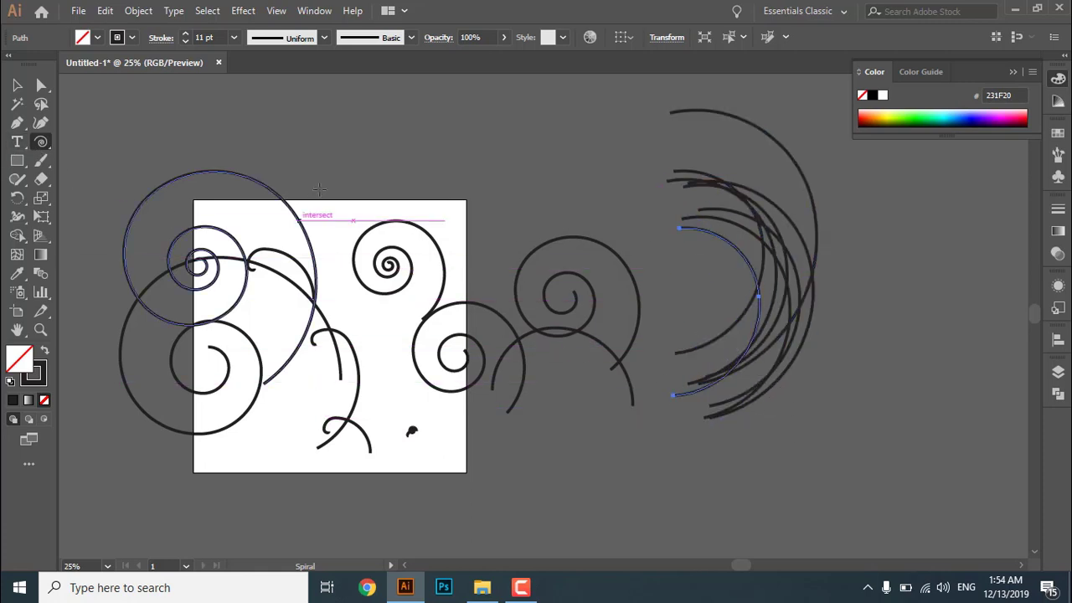
Try both winding-direction styles in the Spiral options, and dismiss the options without creating a spiral
left_click(275, 184)
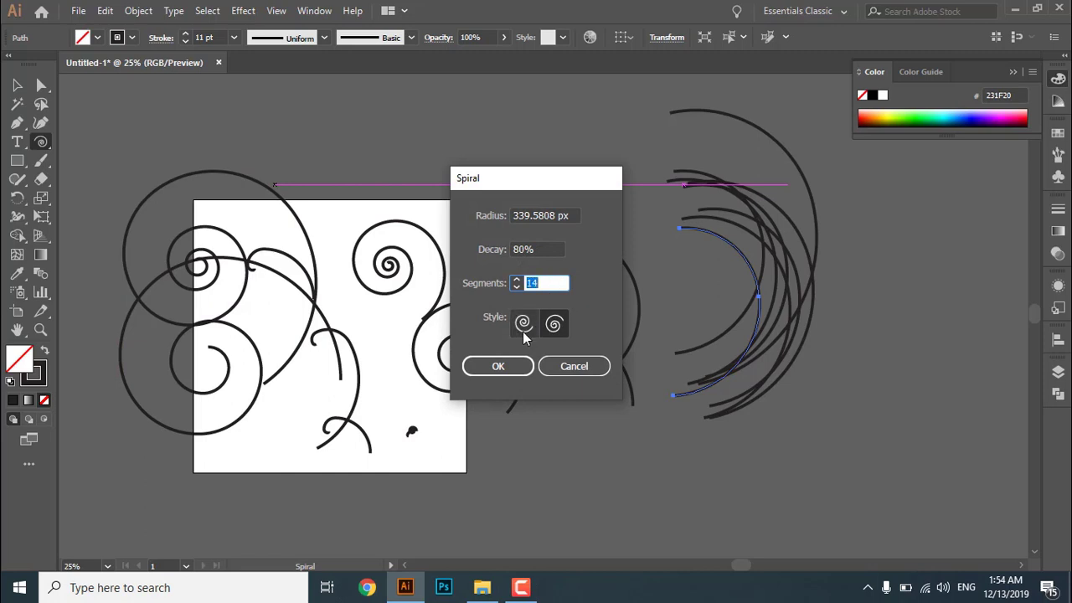
left_click(522, 327)
left_click(548, 325)
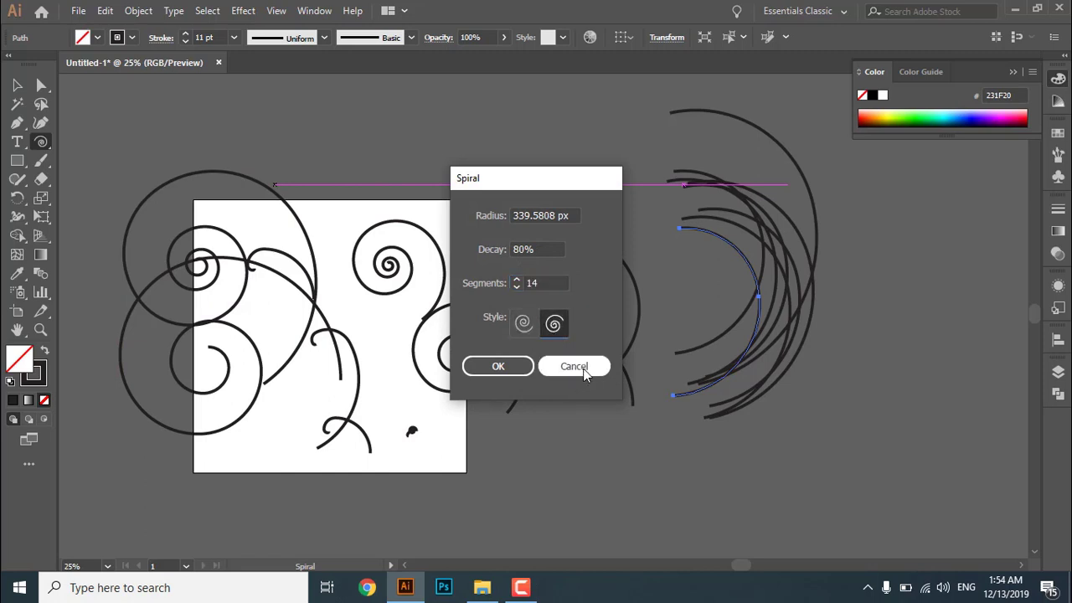
left_click(573, 366)
Select all the spirals on and around the artboard and delete them
left_click(17, 85)
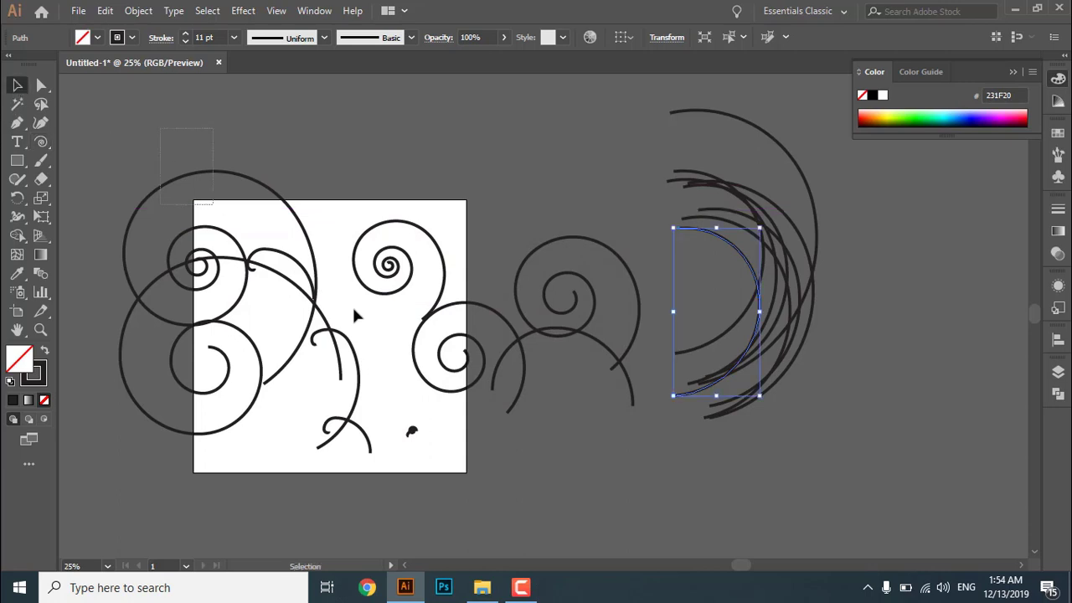
key("ctrl+a")
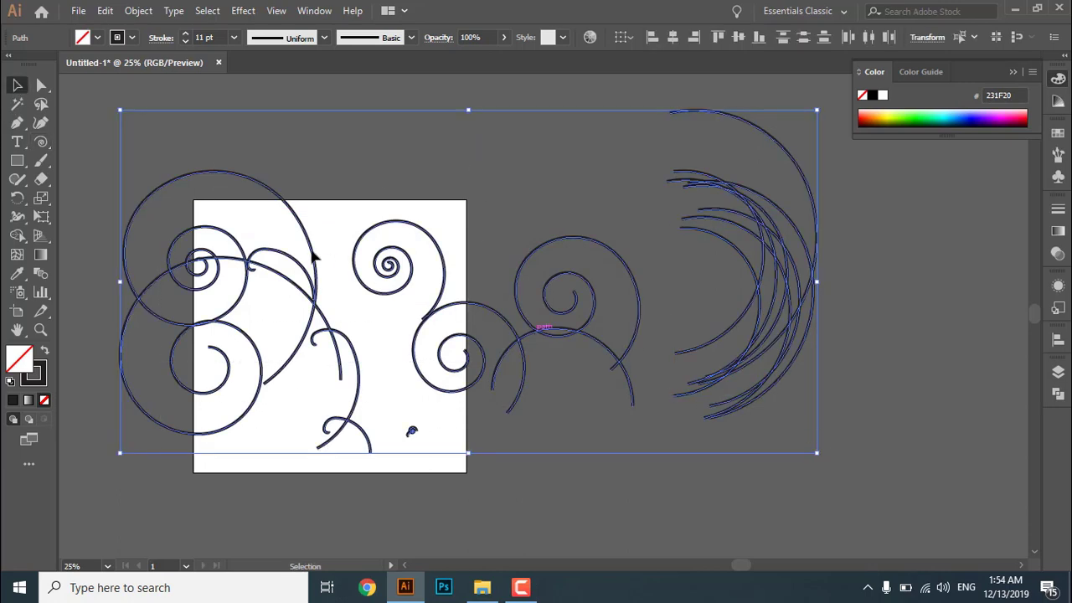
key("Delete")
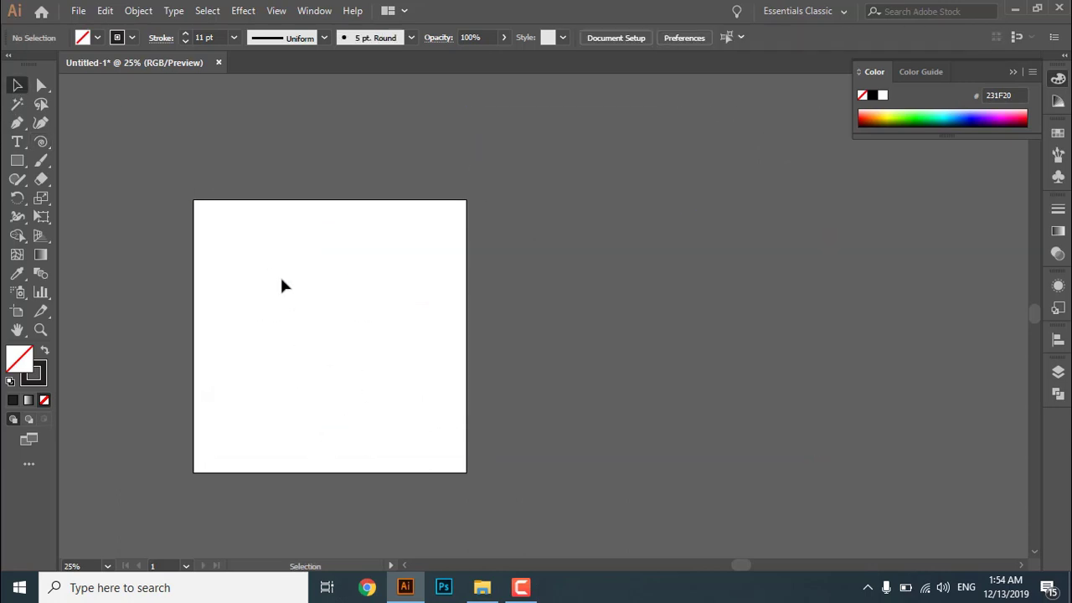
Start a rectangular grid on the artboard with a width of 1000 px and a height of 1000 px
left_click(39, 144)
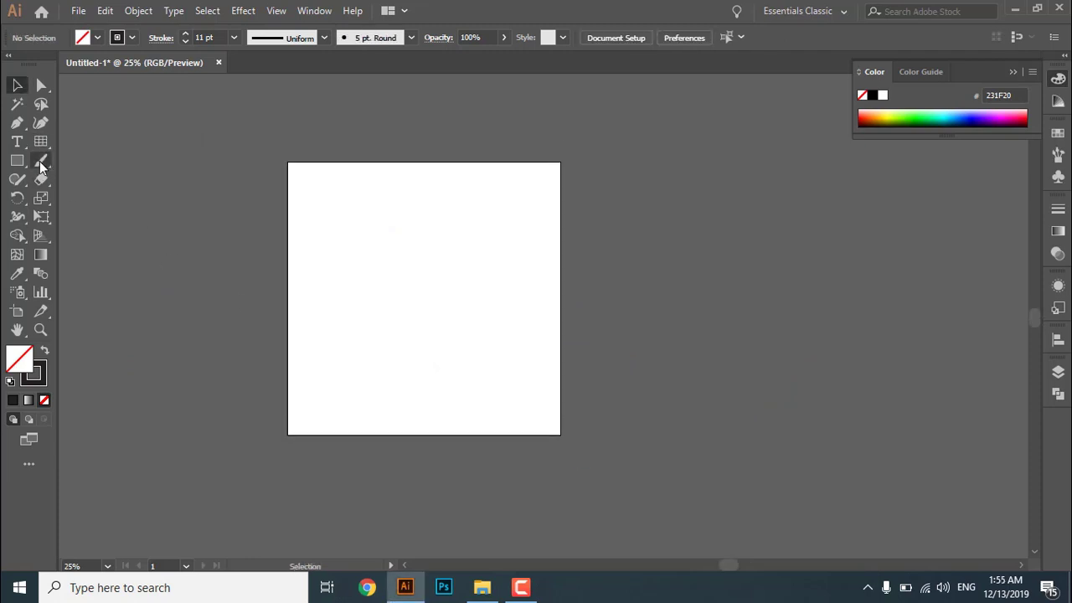
left_click(40, 141)
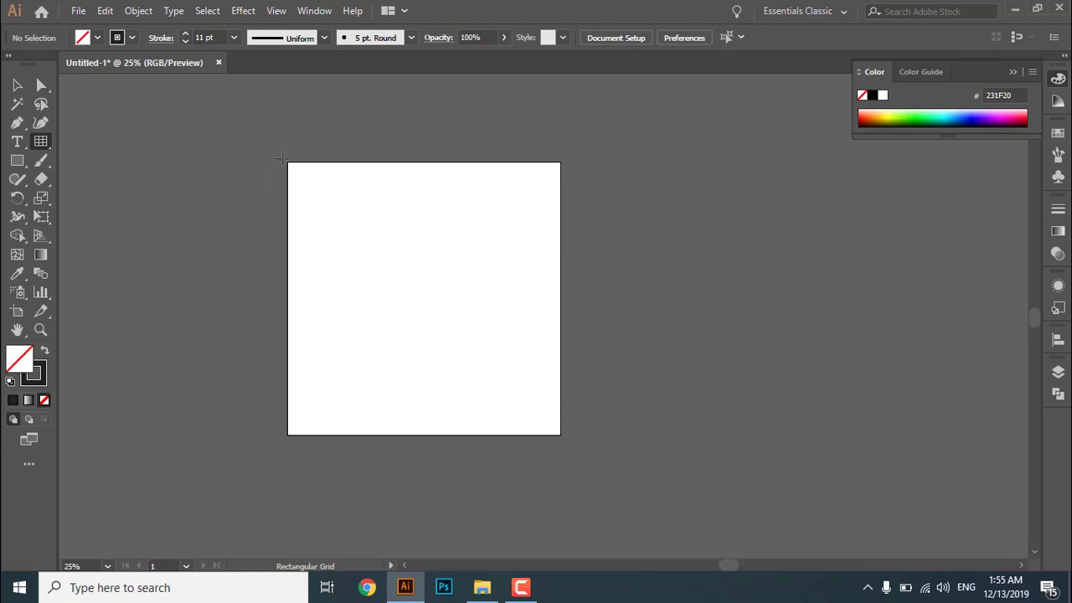
left_click(319, 210)
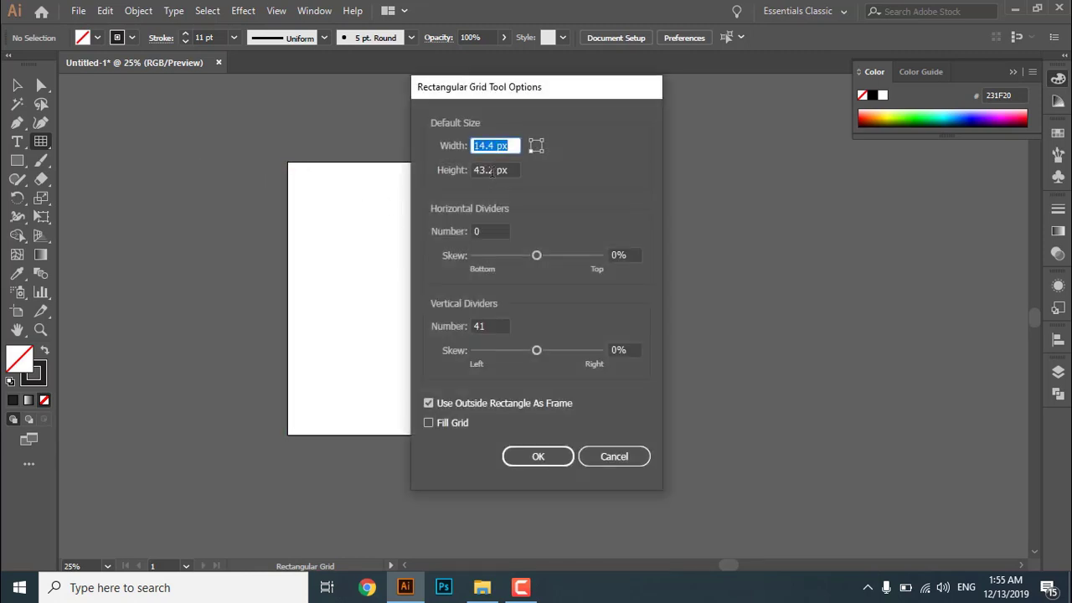
type("1000")
key("Tab")
type("100")
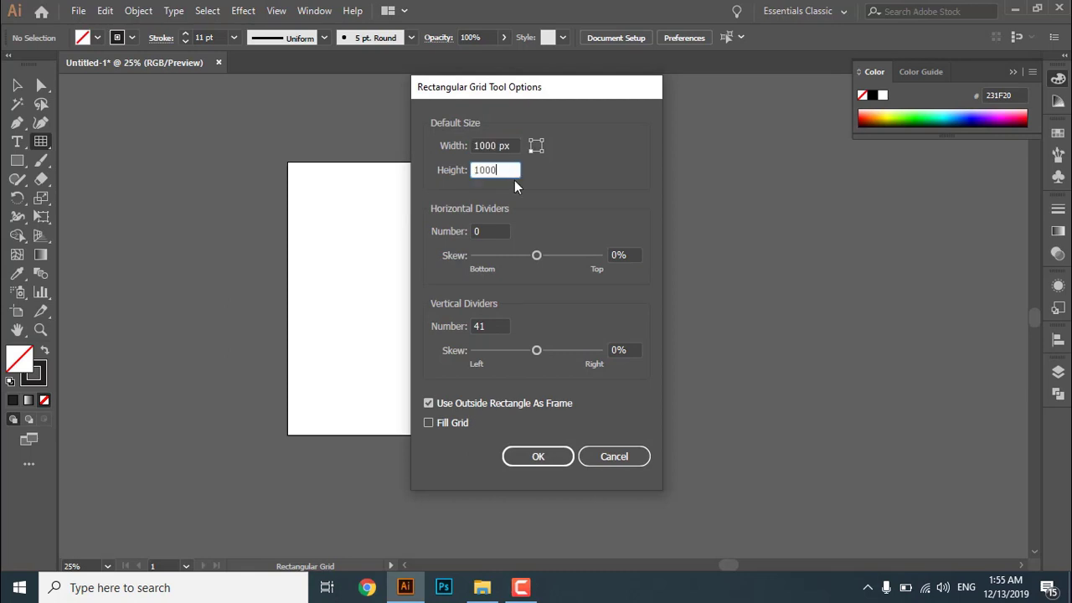
type("0")
Set 4 horizontal and 4 vertical dividers for the rectangular grid and create it
left_click(496, 231)
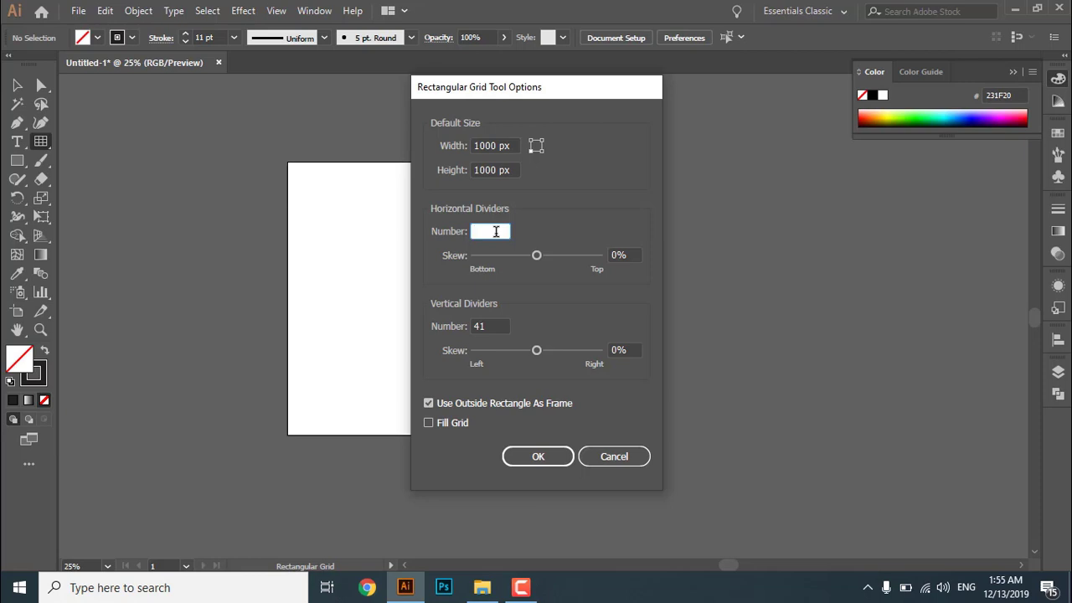
left_click(493, 326)
type("4")
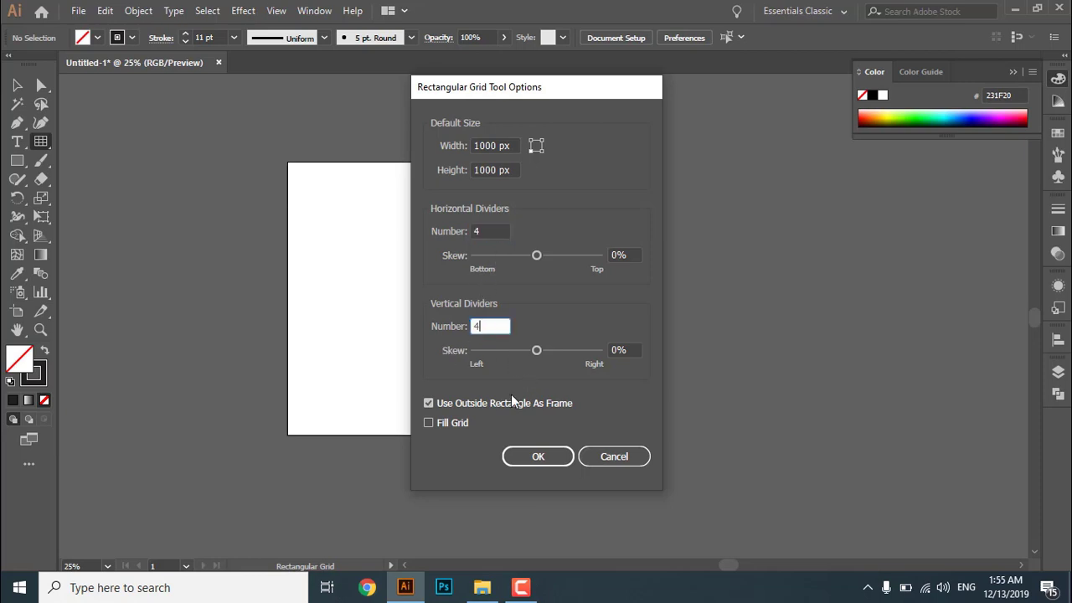
left_click(552, 460)
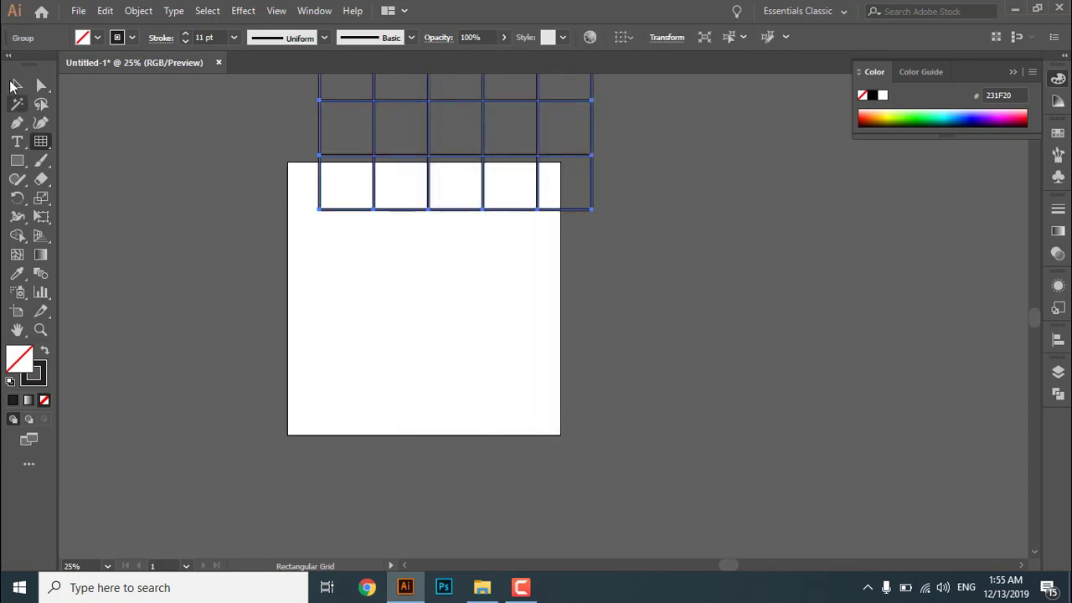
Move the grid so that it covers the artboard exactly, and deselect it
left_click(17, 84)
scroll(335, 193, "up", 5)
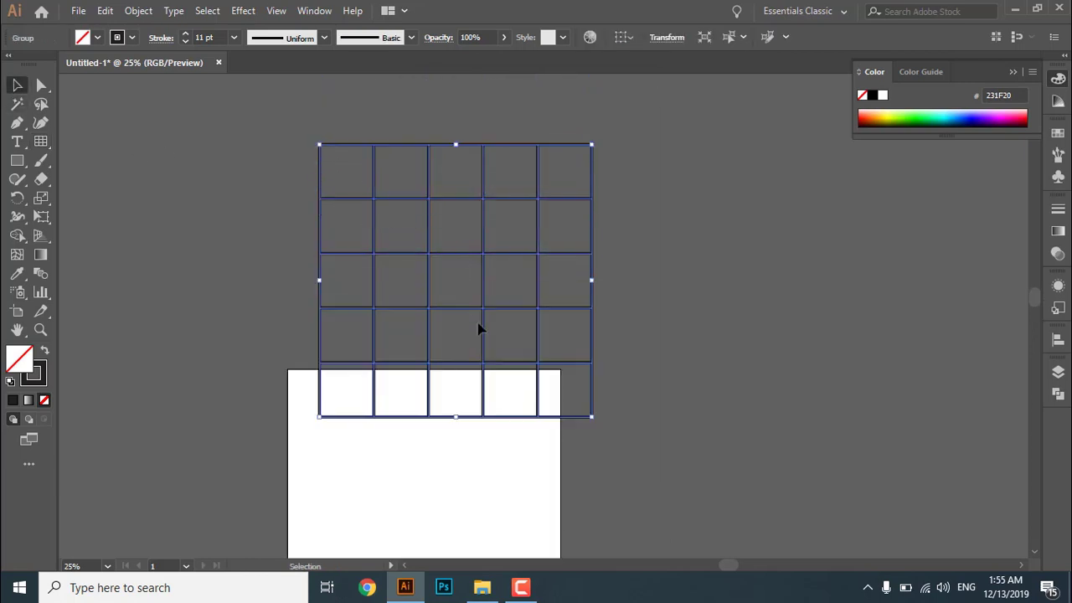
scroll(487, 302, "down", 3)
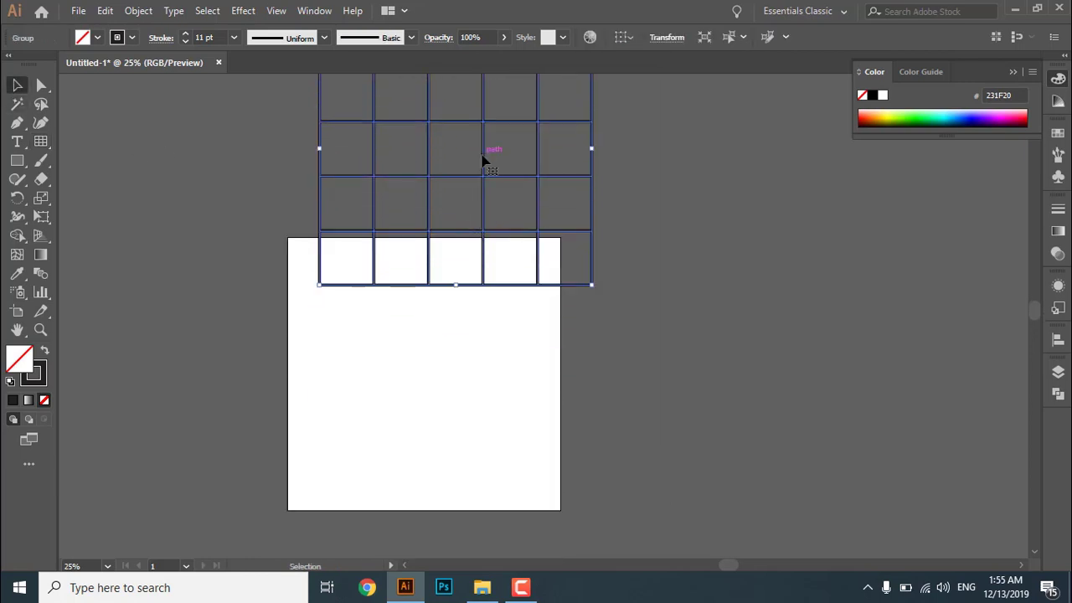
left_click_drag(490, 152, 453, 338)
left_click(363, 148)
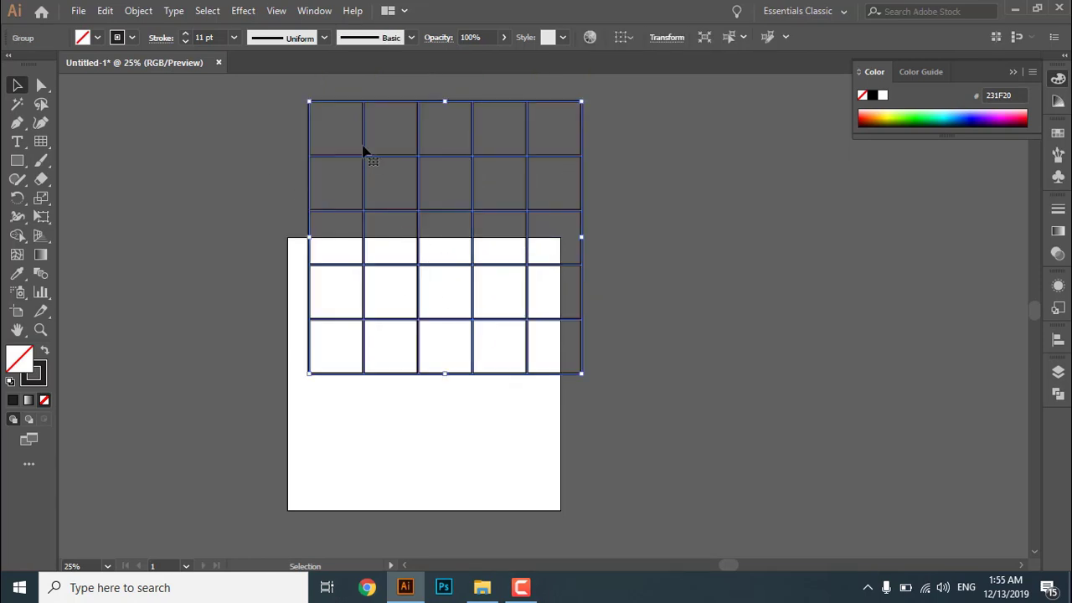
left_click_drag(363, 157, 344, 310)
left_click(662, 272)
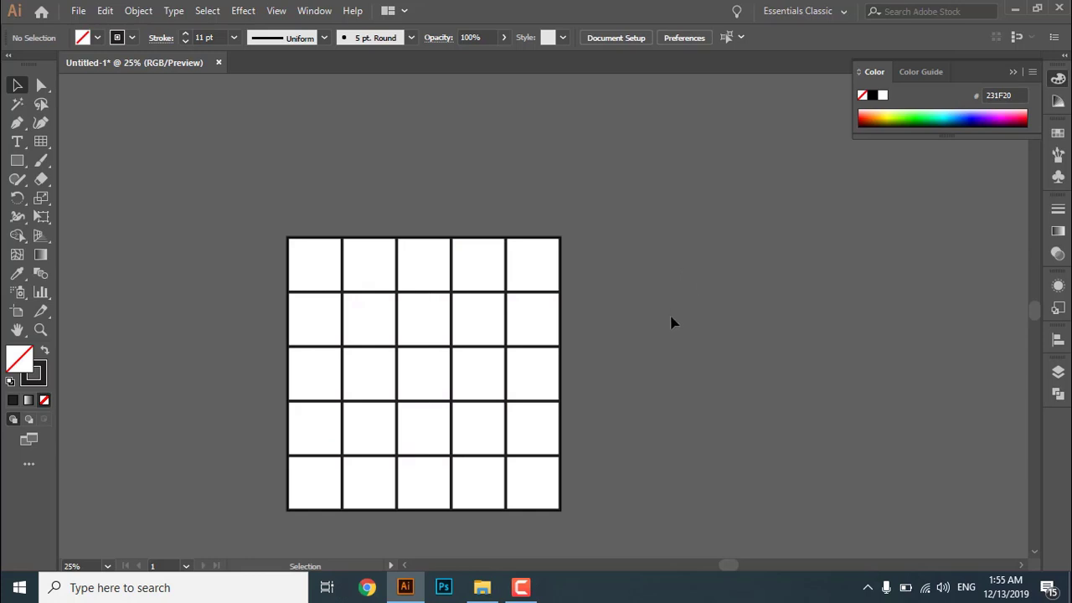
Change the grid's stroke color to dark blue and close the swatches
left_click(399, 325)
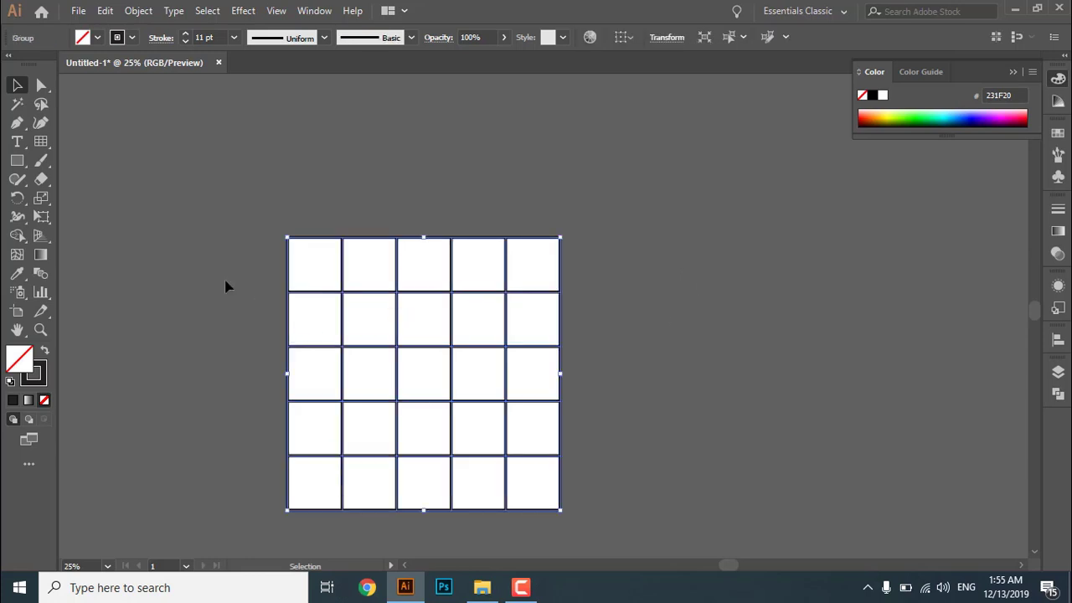
left_click(132, 38)
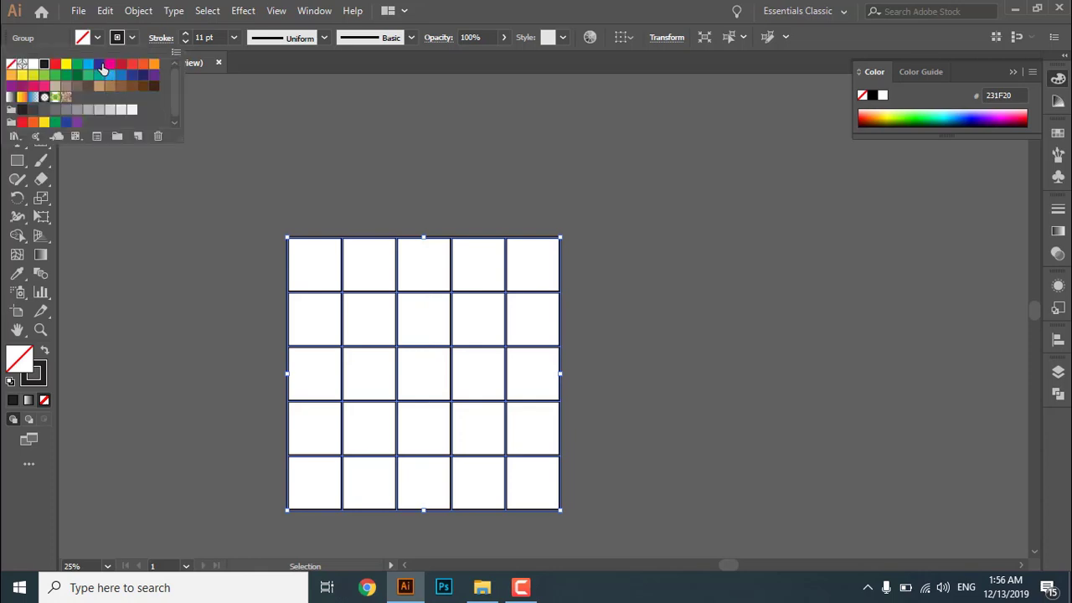
left_click(107, 69)
left_click(283, 188)
Fill the grid with yellow and deselect it
left_click(382, 346)
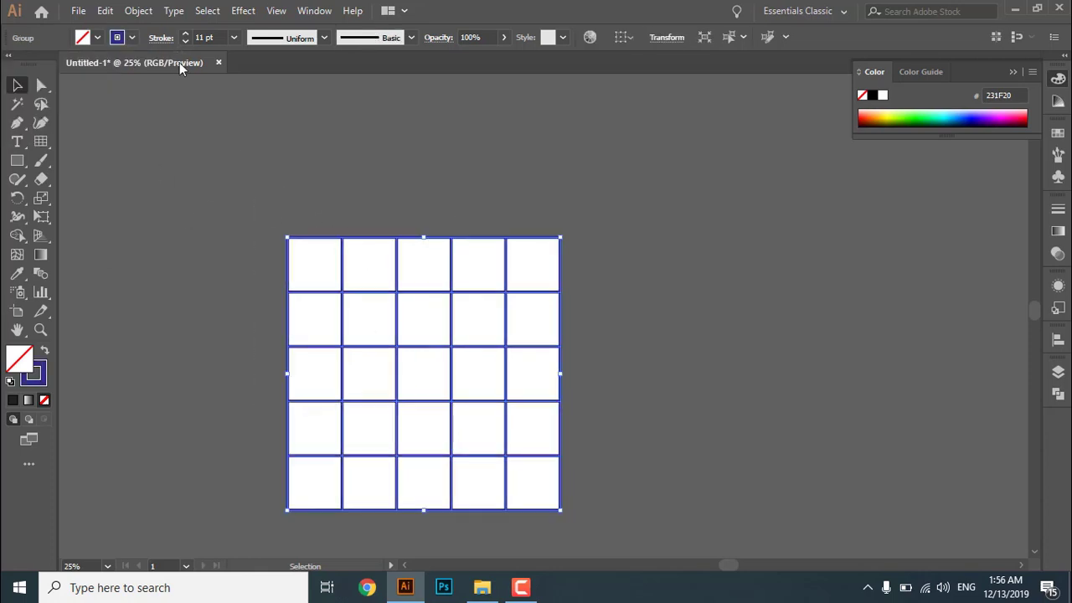
left_click(94, 38)
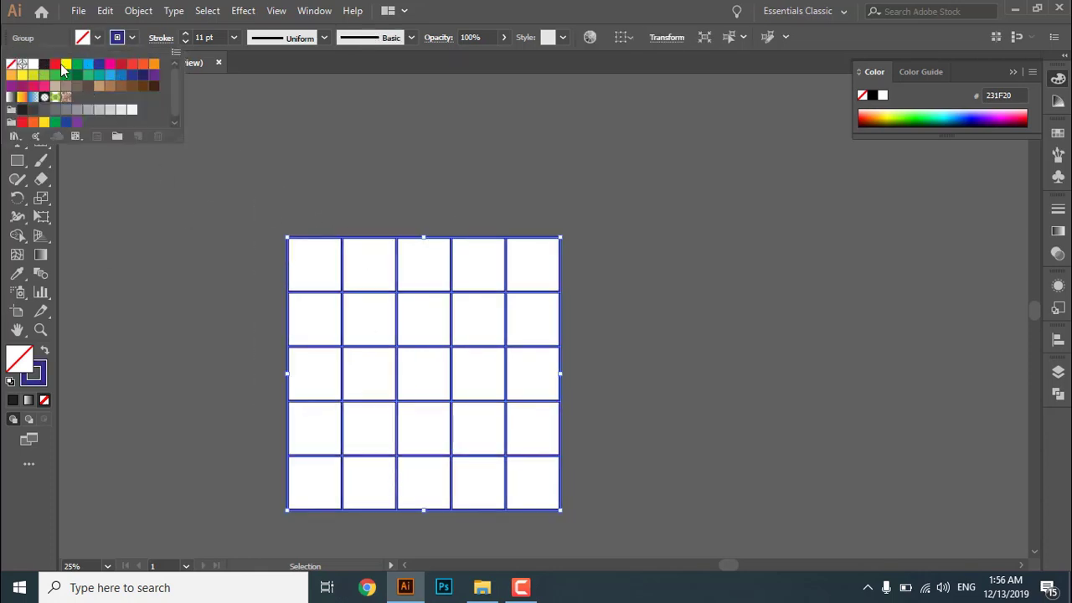
left_click(67, 65)
left_click(167, 249)
left_click(232, 294)
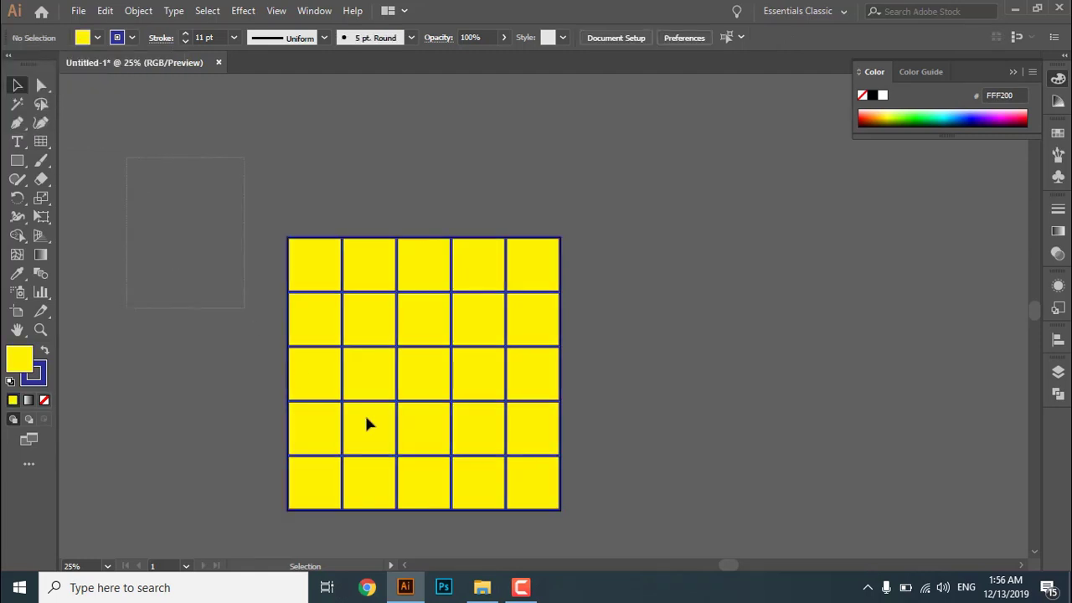
Delete the yellow grid and draw a smaller rectangular grid freehand from the artboard's upper-left corner
left_click_drag(577, 530, 578, 530)
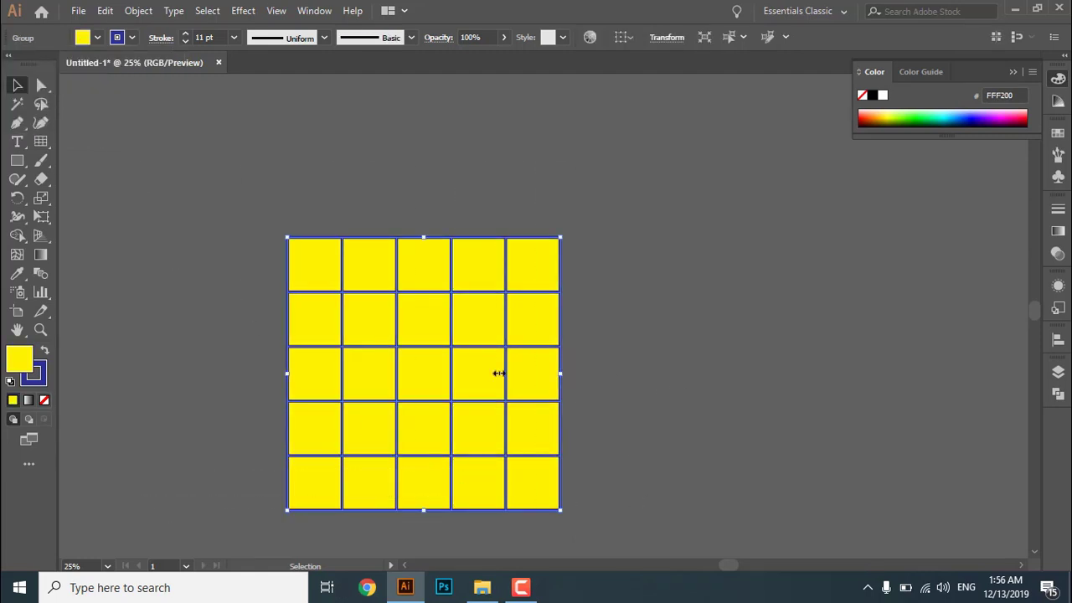
key("Delete")
left_click(41, 143)
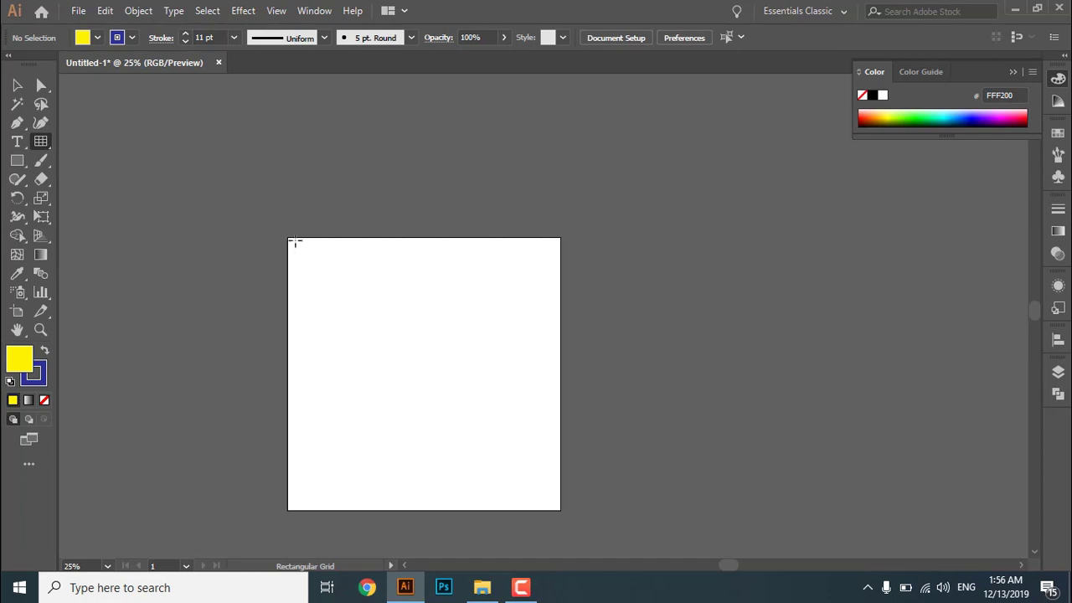
left_click_drag(289, 237, 476, 446)
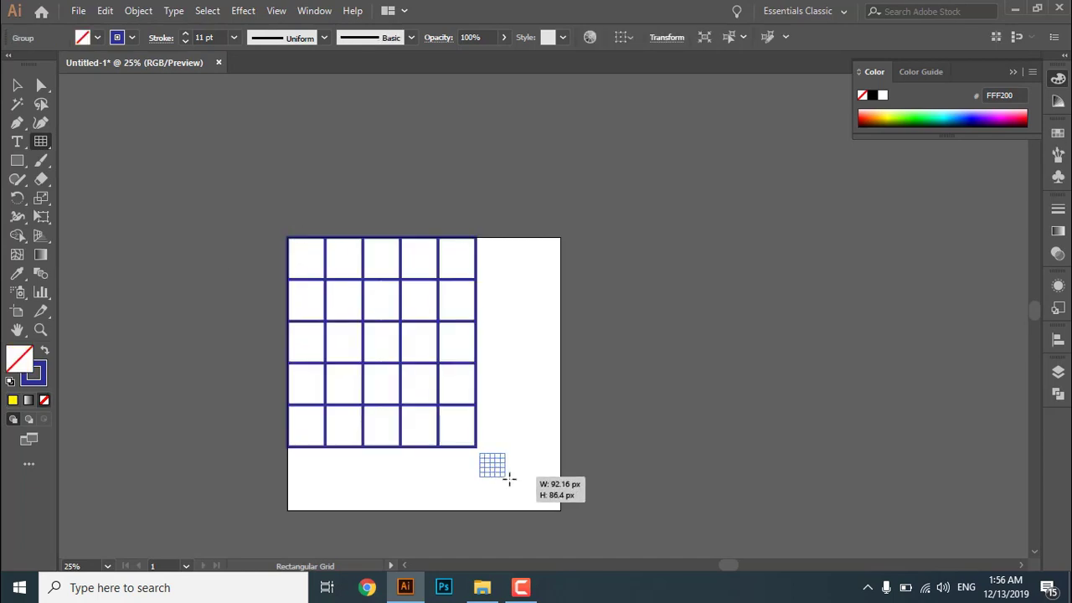
Undo the freehand grids and draw a new 1000 by 1000 px rectangular grid from the artboard's upper-left corner to its lower-right corner
key("ctrl+z")
key("ctrl+z")
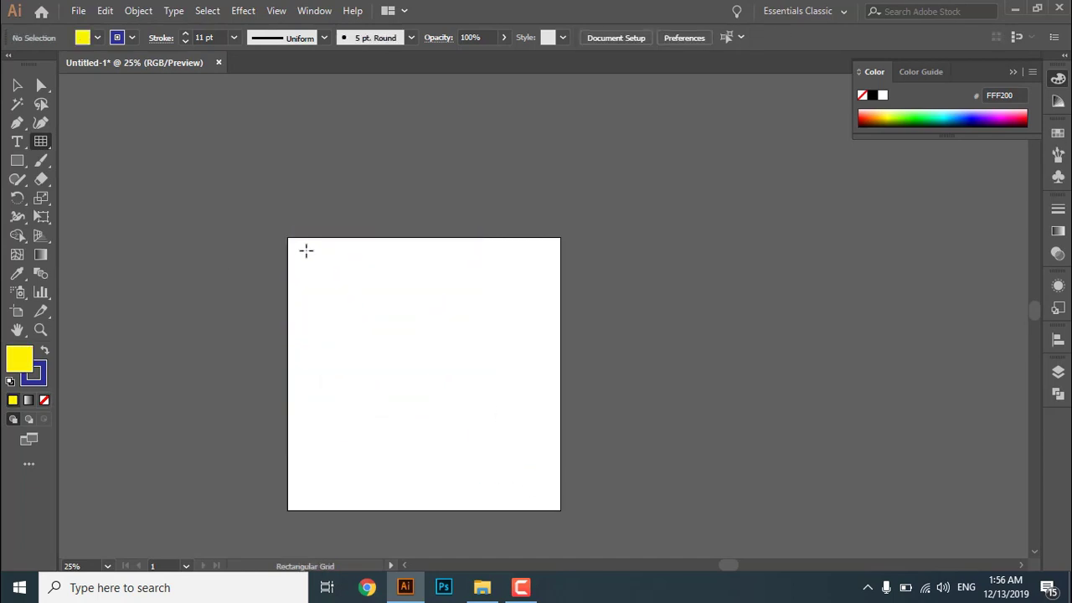
left_click_drag(288, 238, 558, 507)
Decrease and increase the number of horizontal dividers while drawing the grid, ending with a single one
key("Down")
key("Down")
key("Down")
key("Up")
key("Up")
key("Down")
key("Down")
key("Down")
key("Up")
key("Up")
key("Up")
key("Up")
key("Up")
key("Up")
key("Up")
key("Up")
key("Up")
key("Down")
key("Down")
key("Down")
key("Down")
key("Down")
key("Down")
key("Down")
key("Down")
key("Up")
key("Down")
Increase and decrease the number of vertical dividers while drawing the grid, ending with a two-by-two layout
key("Right")
key("Right")
key("Right")
key("Right")
key("Right")
key("Right")
key("Left")
key("Left")
key("Left")
key("Left")
key("Left")
key("Left")
key("Left")
key("Left")
key("Left")
key("Left")
key("Right")
key("Right")
key("Left")
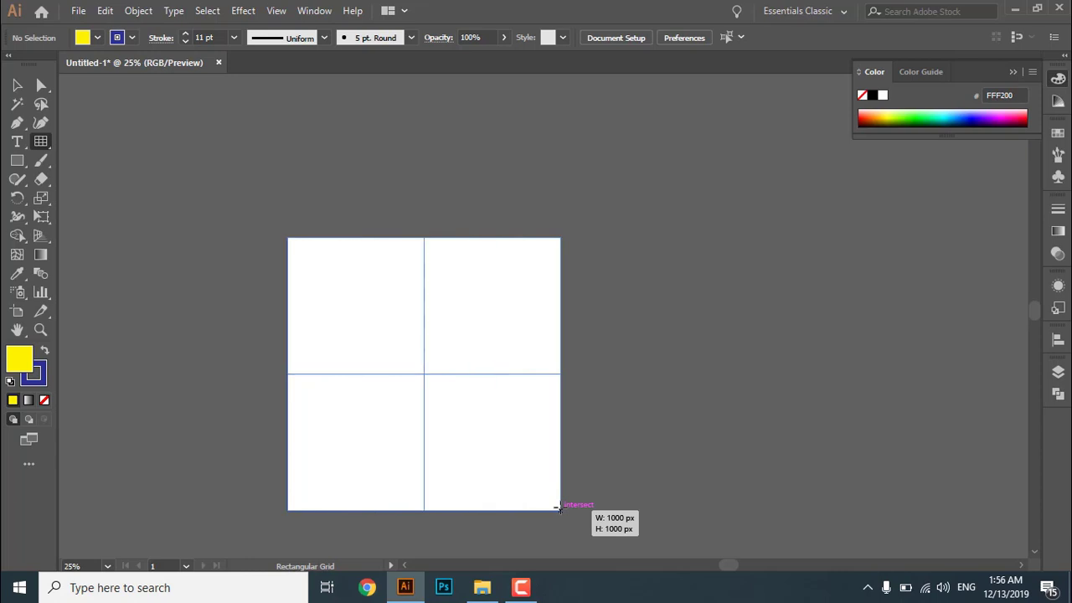
Add vertical dividers one at a time until the grid has four columns, keeping it at two rows
key("Down")
left_click_drag(558, 508, 558, 508)
key("Up")
key("Right")
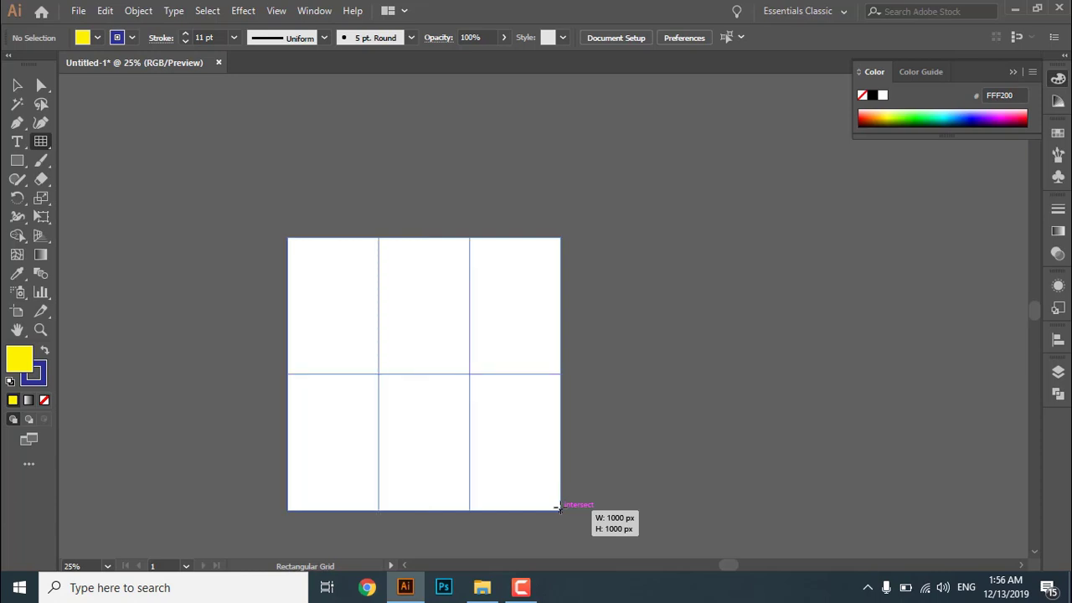
key("Down")
left_click_drag(558, 508, 558, 508)
key("Up")
key("Right")
key("Up")
key("Down")
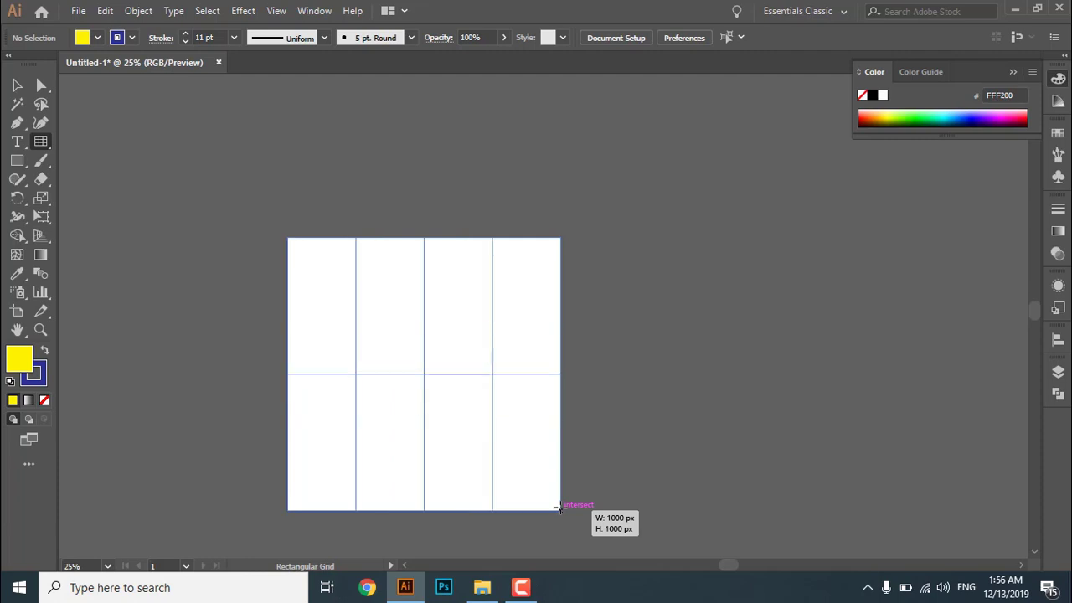
Raise the number of horizontal dividers until the four-column grid is split into 23 narrow rows
key("Up")
key("Up")
key("Up")
key("Up")
key("Up")
key("Up")
key("Up")
key("Up")
key("Up")
key("Up")
key("Up")
key("Up")
key("Up")
key("Up")
key("Up")
key("Up")
key("Up")
key("Up")
key("Up")
key("Up")
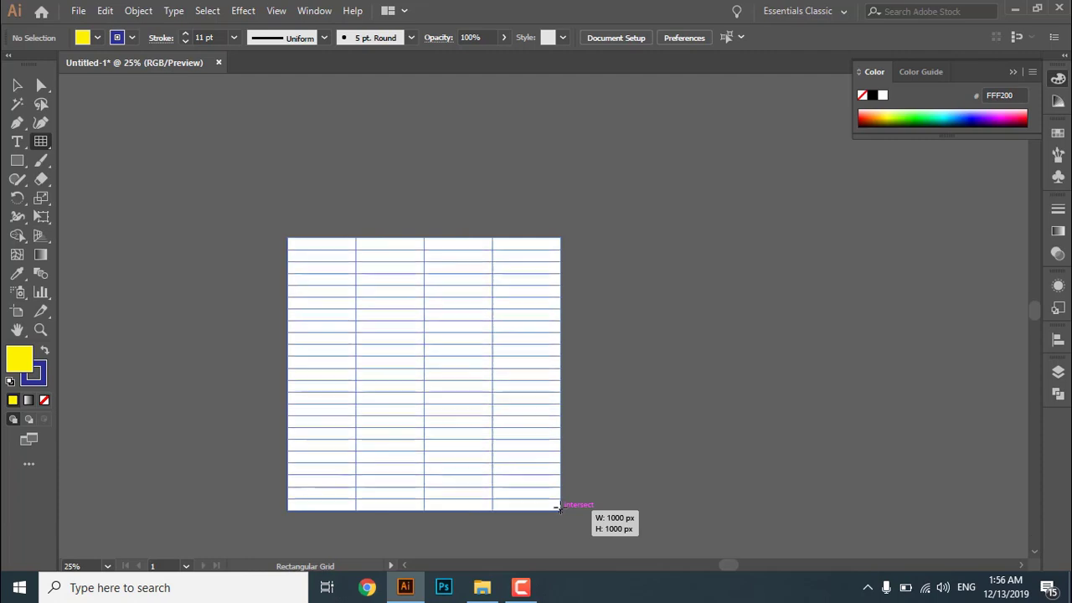
Remove all horizontal dividers from the grid, leaving only its four columns
key("Down")
key("Down")
key("Down")
key("Down")
key("Down")
key("Down")
key("Down")
key("Down")
key("Down")
key("Down")
key("Down")
key("Down")
key("Down")
key("Down")
key("Down")
key("Down")
key("Down")
key("Down")
key("Down")
key("Down")
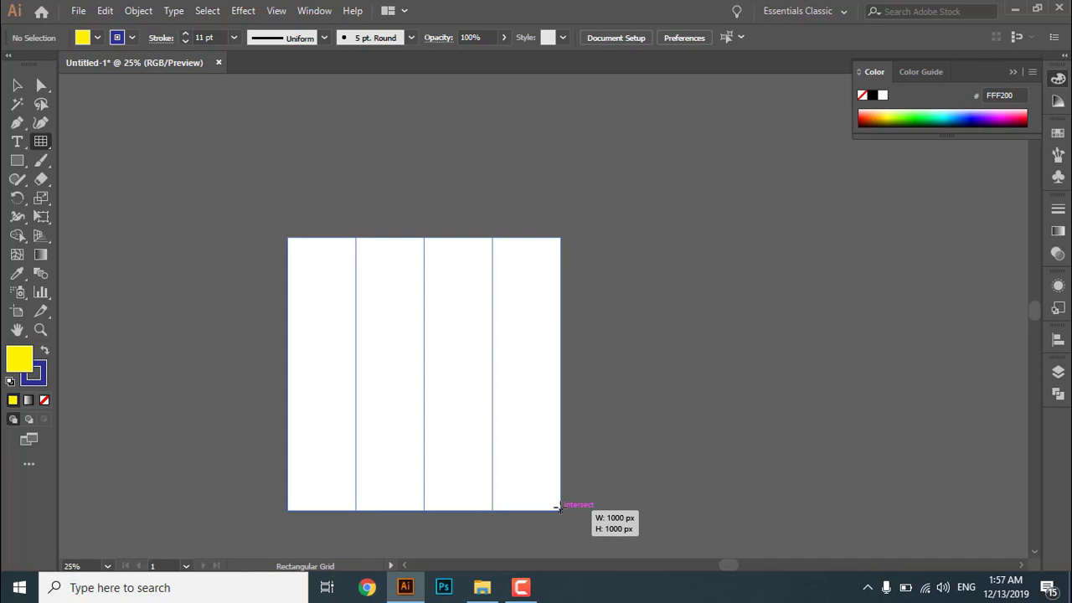
Add many horizontal dividers to the four-column grid while drawing it, splitting it into narrow rows
key("Up")
key("Up")
key("Up")
key("Up")
key("Up")
key("Up")
key("Up")
key("Up")
key("Up")
key("Up")
key("Up")
key("Up")
key("Up")
key("Up")
key("Up")
key("Up")
key("Up")
key("Up")
key("Up")
key("Up")
Raise the vertical dividers to 57 and the horizontal dividers to 55, finishing the grid at 1000 by 1000 px
left_click_drag(558, 508, 559, 507)
key("Right")
key("Right")
key("Right")
key("Right")
key("Right")
key("Right")
key("Right")
key("Right")
key("Right")
key("Right")
key("Right")
key("Right")
key("Right")
key("Right")
key("Right")
key("Right")
key("Right")
key("Right")
key("Right")
key("Right")
key("Right")
key("Right")
key("Right")
key("Right")
key("Right")
key("Right")
key("Right")
key("Right")
key("Right")
key("Right")
key("Right")
key("Right")
key("Right")
key("Right")
key("Right")
key("Right")
key("Right")
key("Right")
key("Right")
key("Up")
key("Up")
key("Up")
left_click(558, 507)
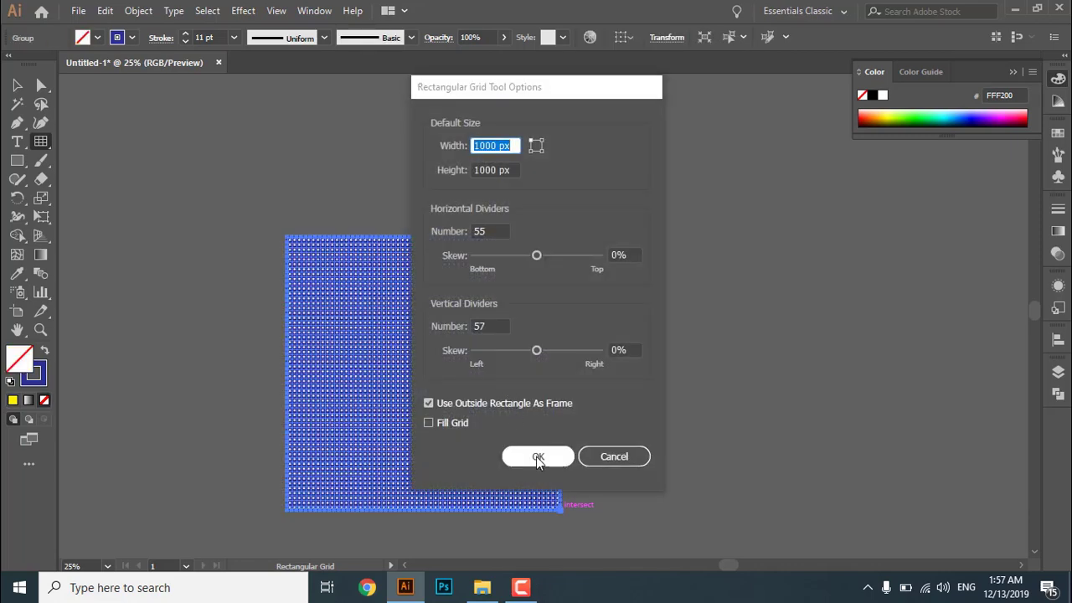
left_click(538, 455)
left_click(17, 85)
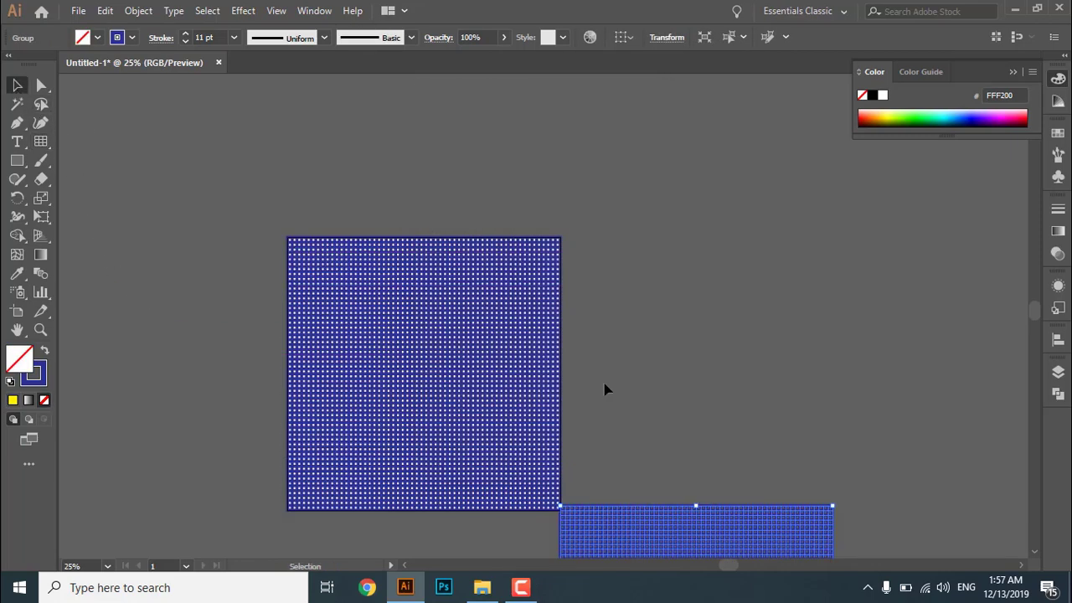
scroll(761, 513, "down", 2)
key("Delete")
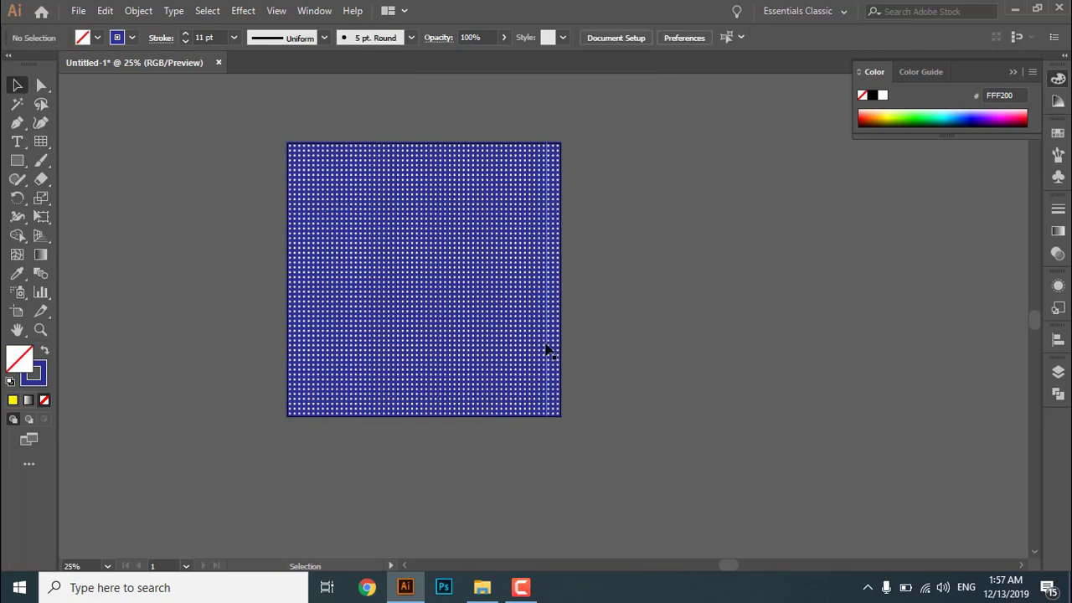
Reduce the dense grid's stroke weight to 1 pt and deselect it
scroll(312, 171, "up", 3)
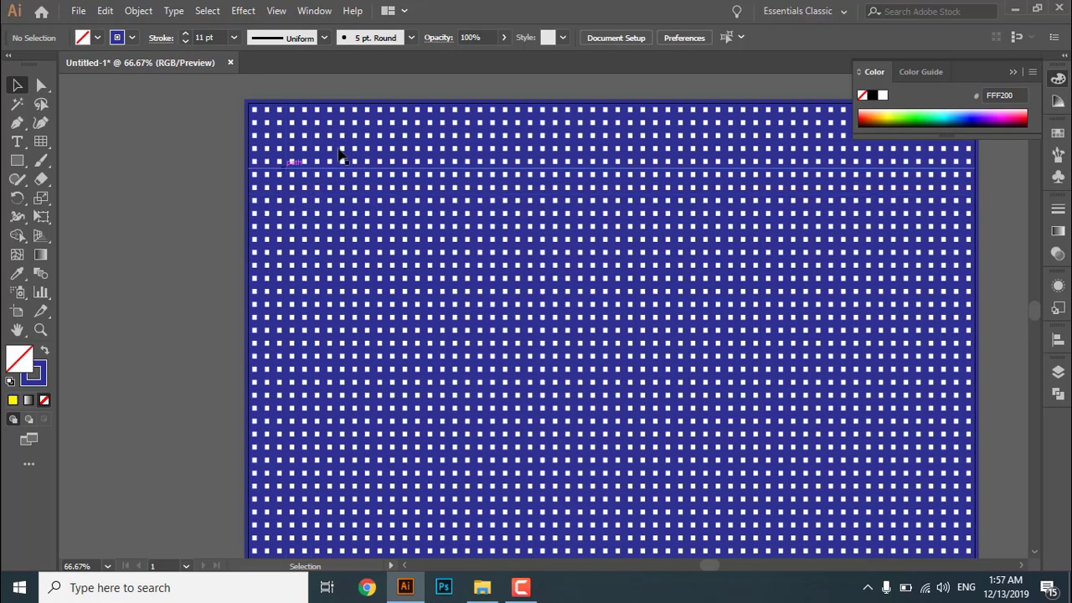
left_click(252, 147)
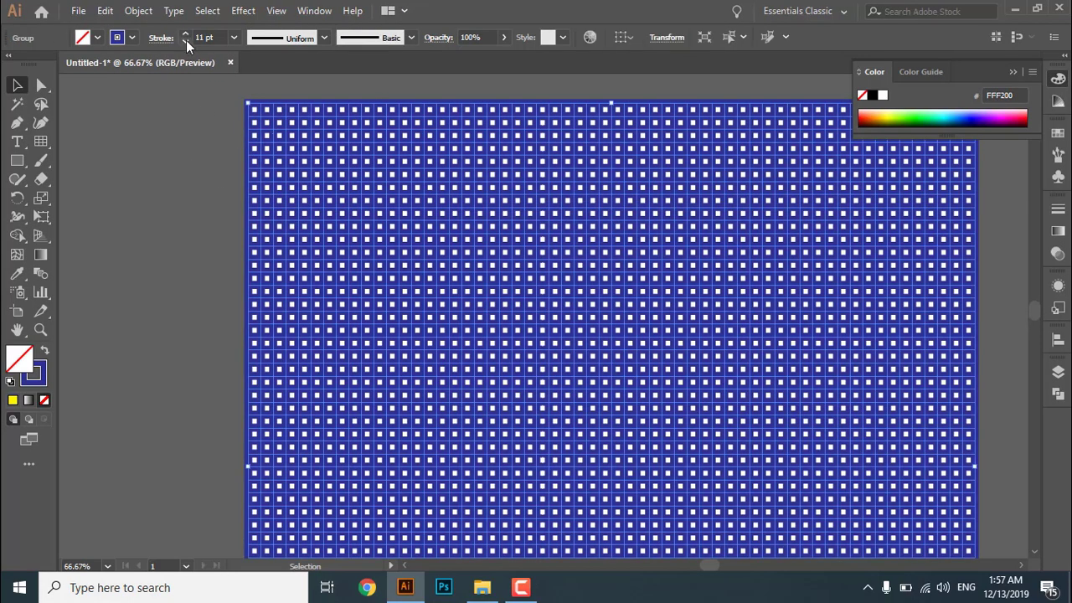
left_click(186, 41)
left_click(186, 41)
left_click(186, 41)
left_click(186, 41)
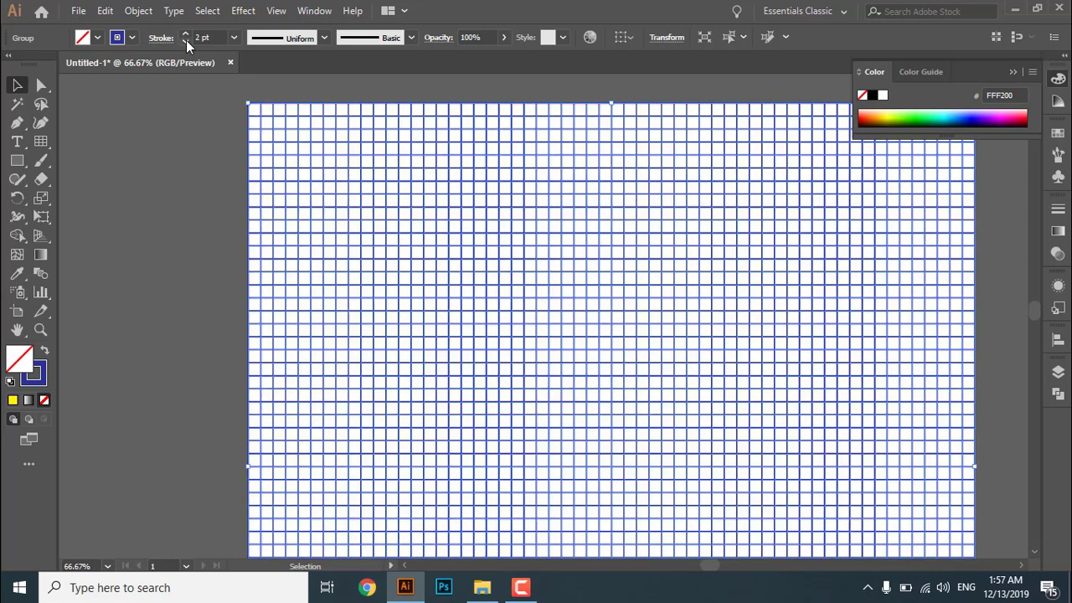
left_click(186, 41)
left_click(201, 162)
scroll(473, 288, "down", 1)
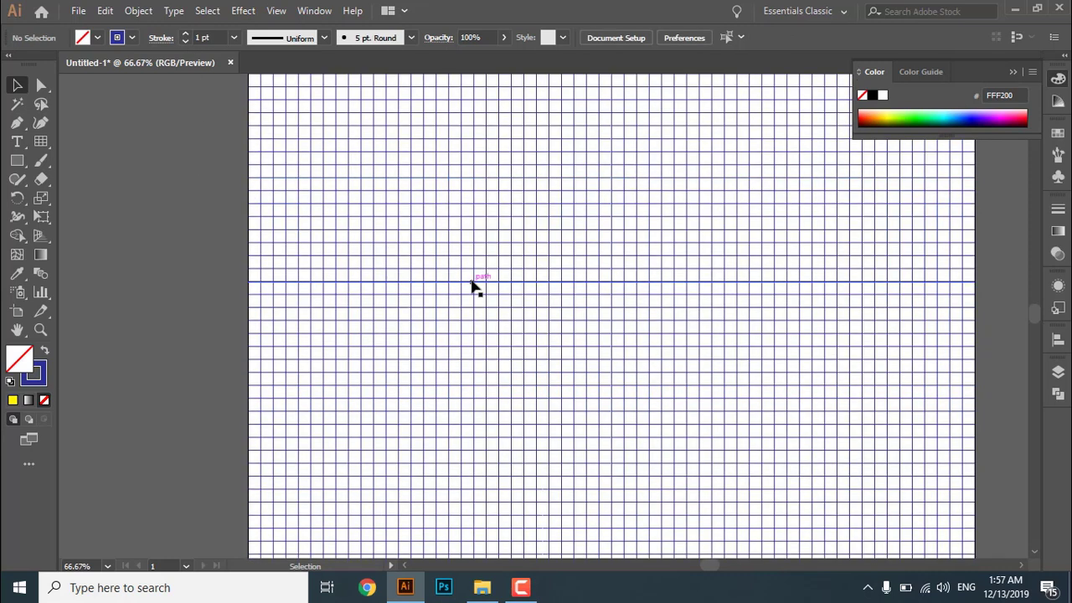
scroll(472, 284, "down", 2)
scroll(472, 283, "up", 3)
scroll(697, 322, "right", 2)
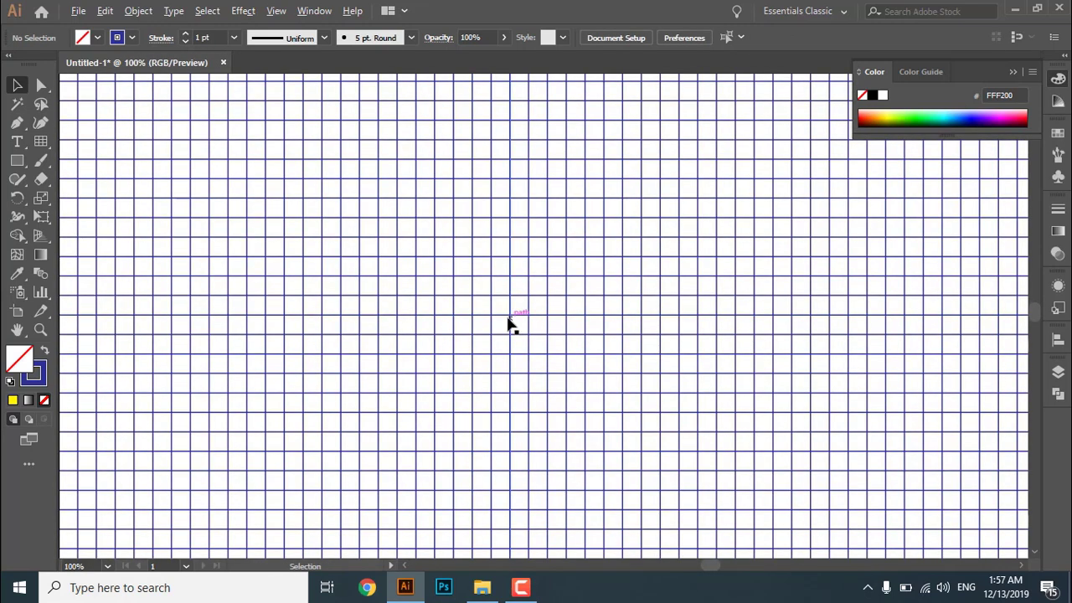
scroll(509, 318, "down", 2)
scroll(470, 392, "up", 2)
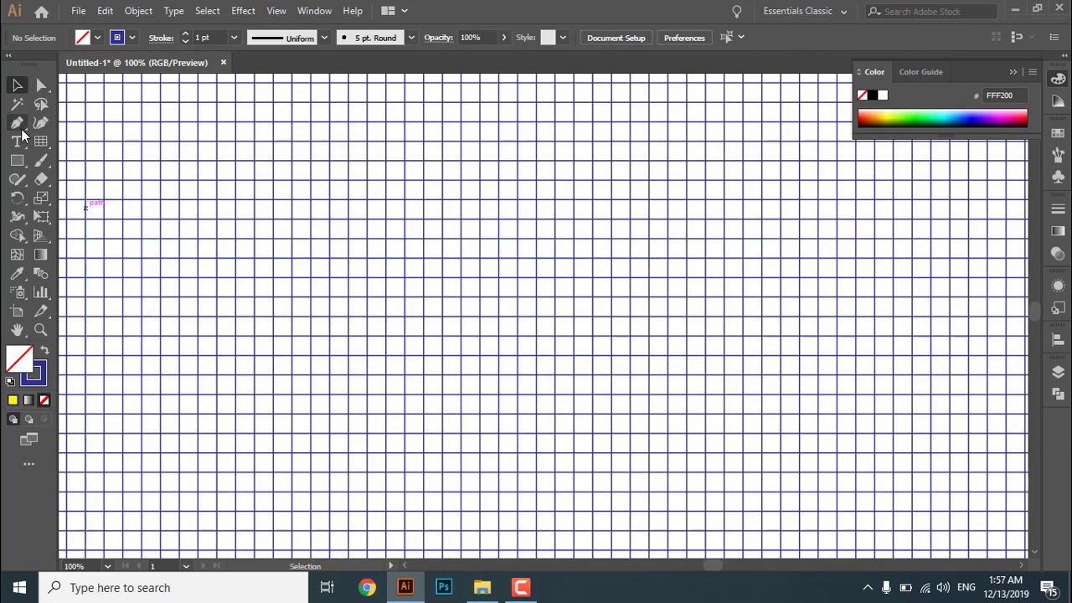
Start a Pen path on the grid with a vertical edge about 429 px down and a base running left to X 275.862 px
left_click(17, 123)
scroll(340, 265, "down", 1)
scroll(352, 256, "left", 2)
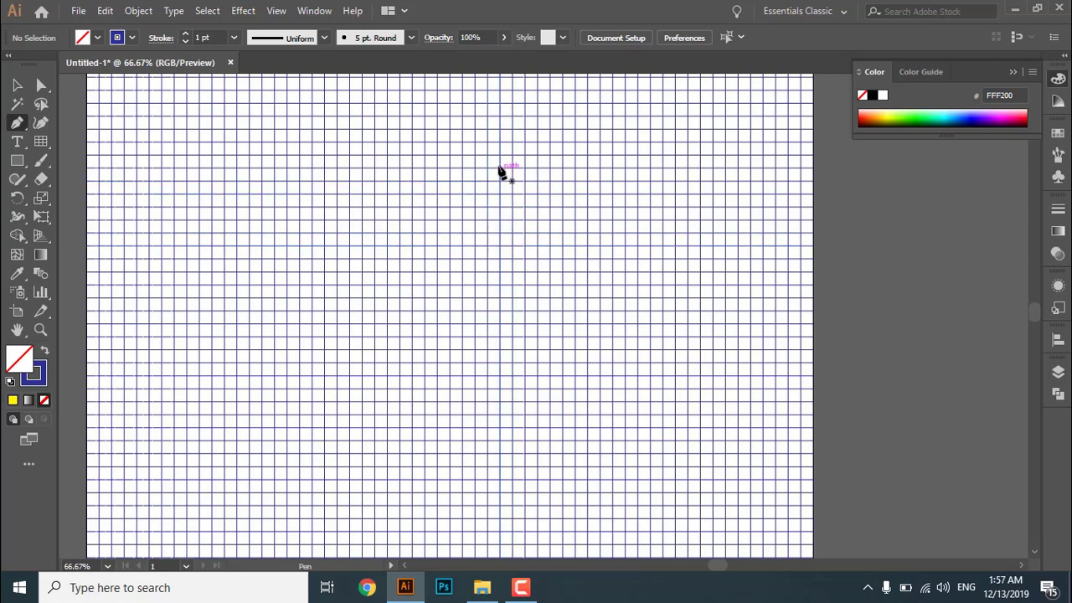
scroll(499, 166, "up", 4)
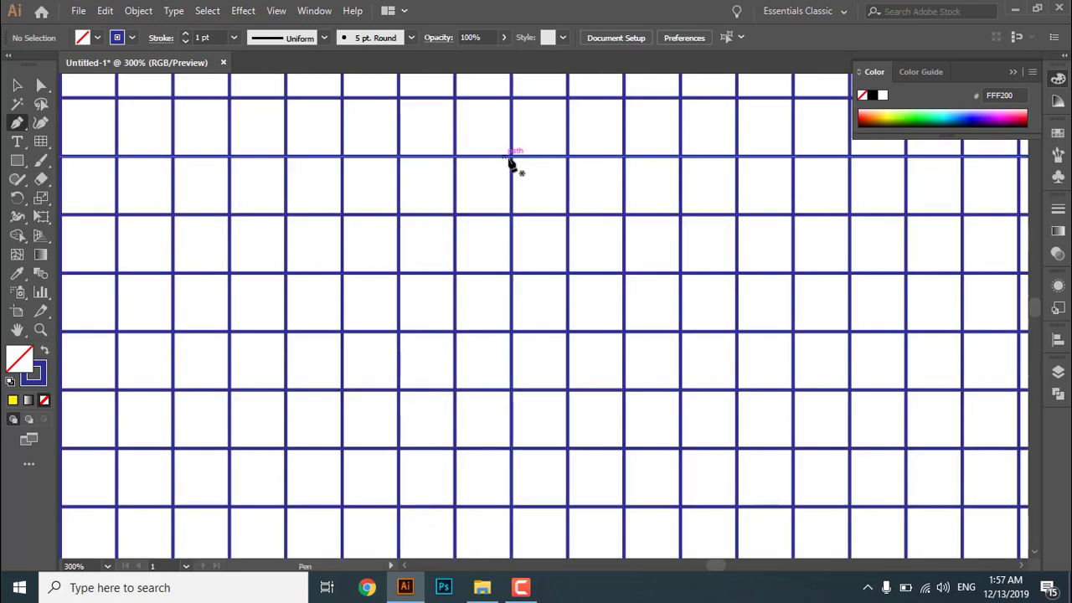
left_click(512, 157)
scroll(518, 221, "down", 6)
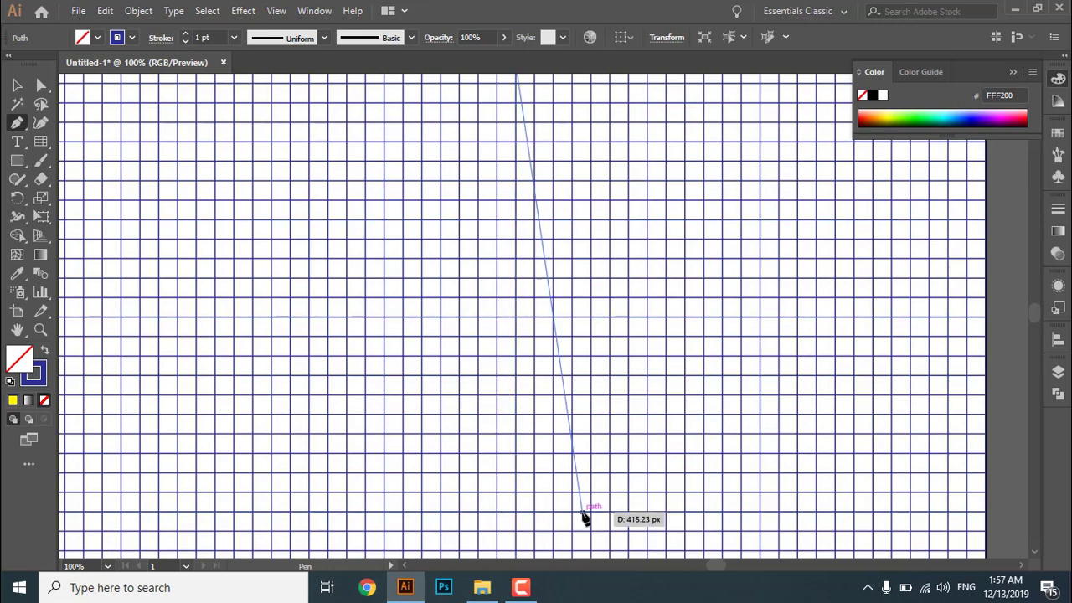
scroll(608, 412, "down", 1)
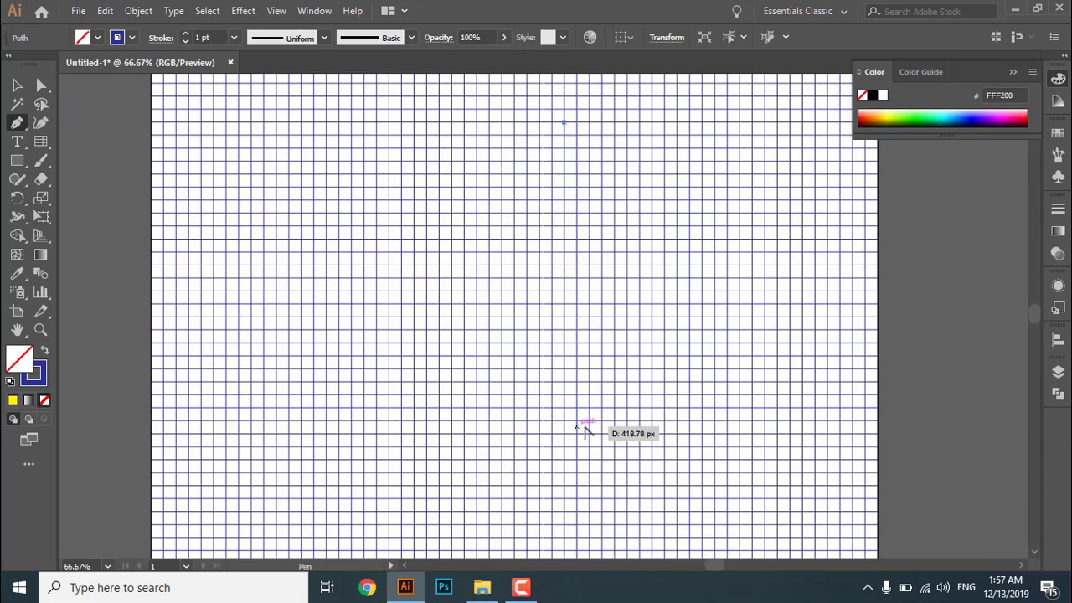
scroll(586, 430, "up", 1)
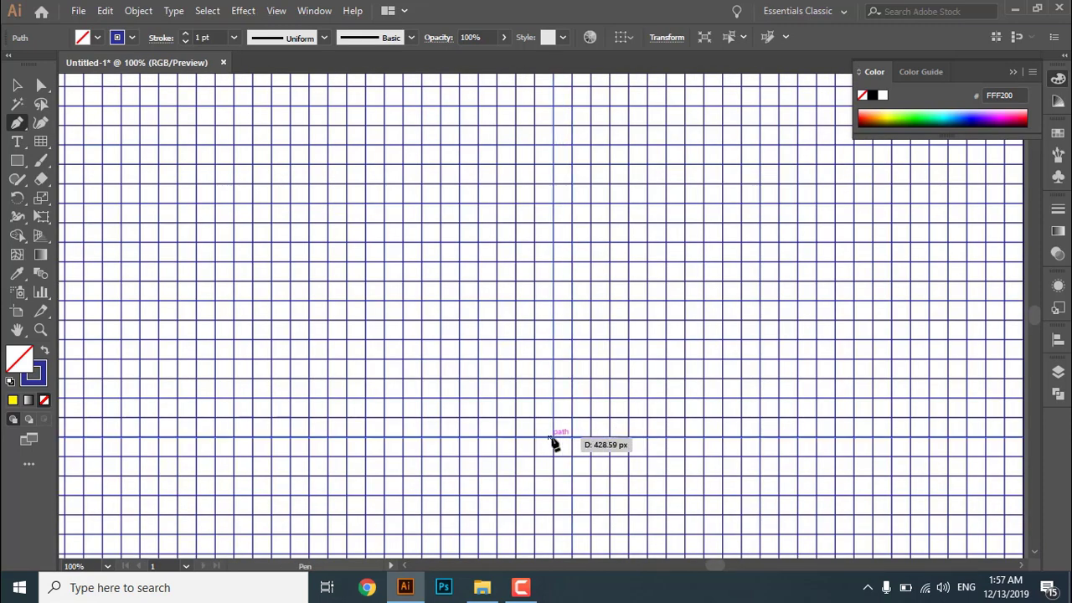
left_click(554, 437)
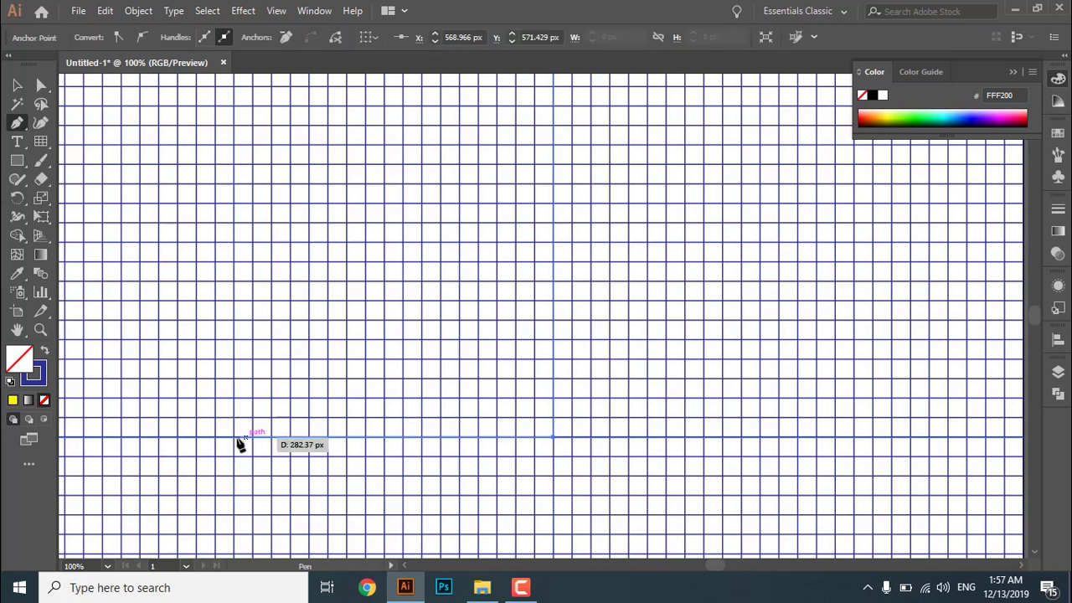
left_click(233, 436)
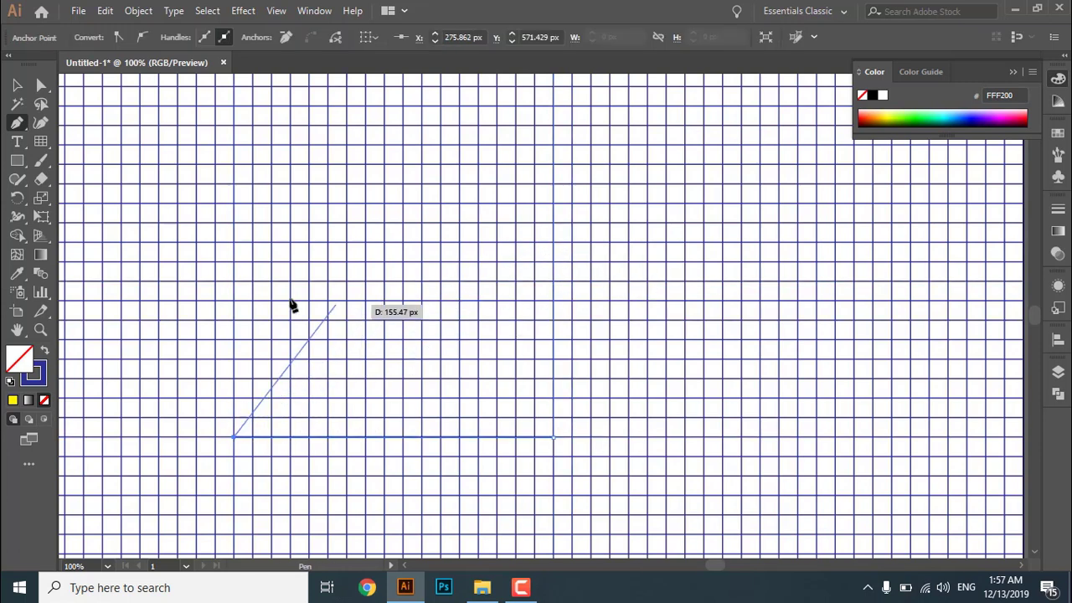
Continue the path along grid intersections up to X 396.552, Y 500 px, up to Y 446.429 px, and left to X 275.862 px
left_click(365, 361)
left_click(365, 300)
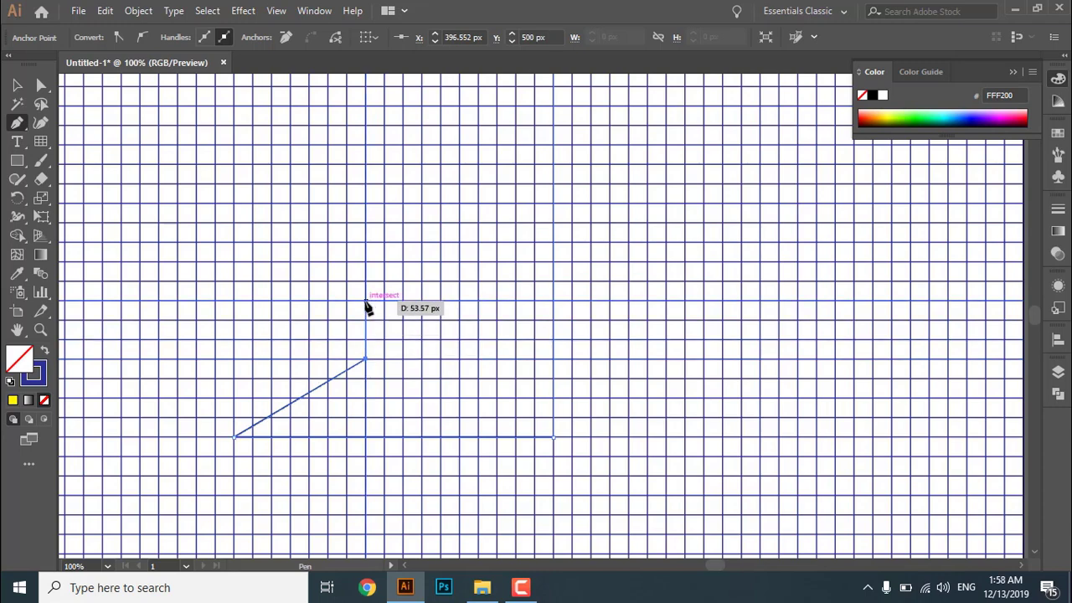
left_click(233, 301)
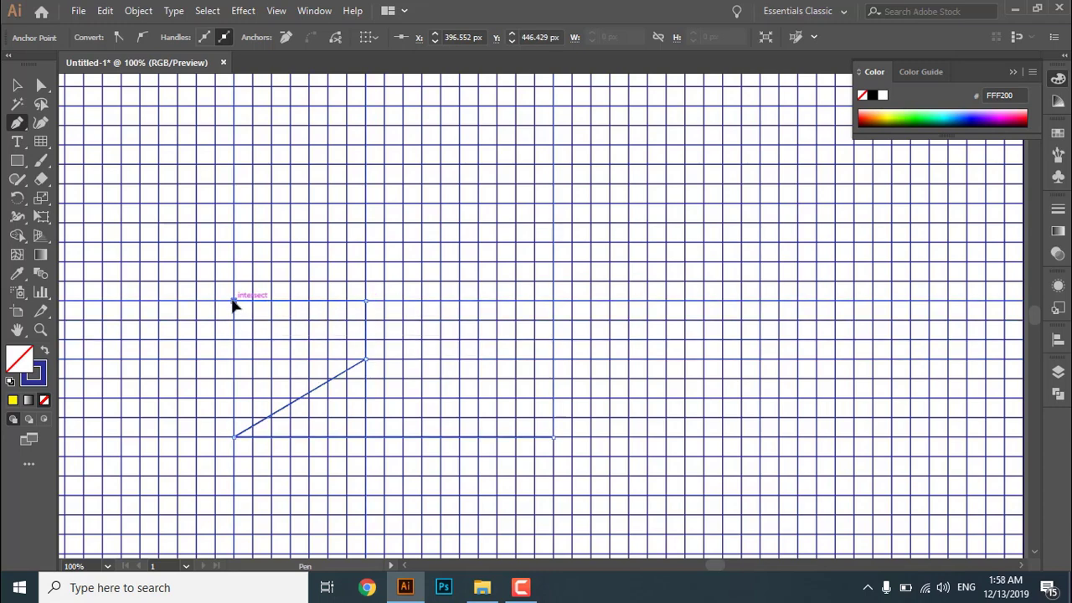
Add a diagonal segment up to X 396.552, Y 339.286 px and a short vertical segment about 36 px above it
scroll(234, 305, "up", 3)
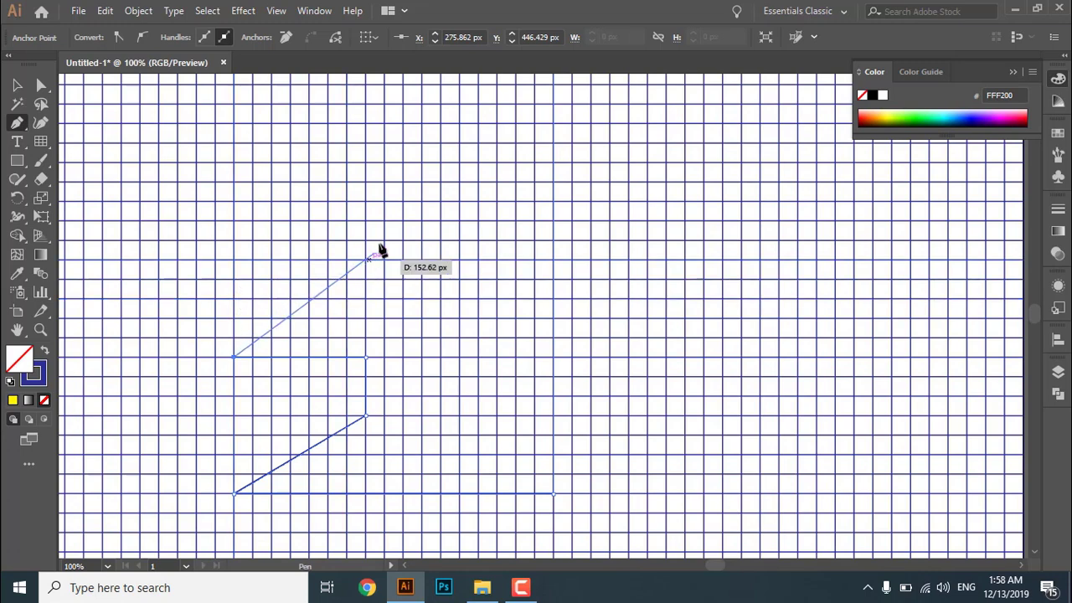
left_click(365, 240)
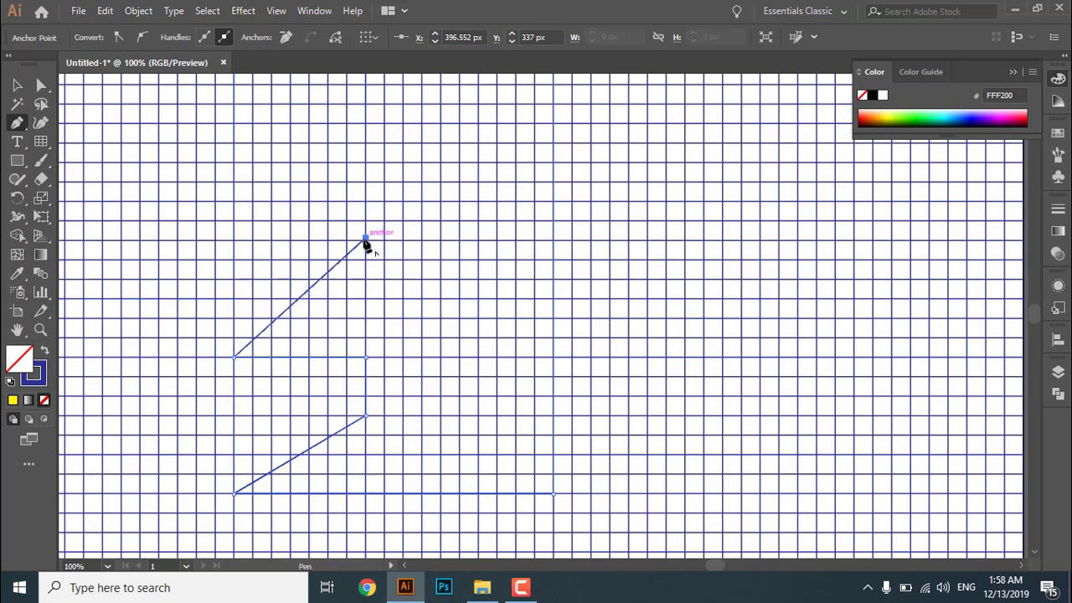
scroll(371, 246, "up", 3)
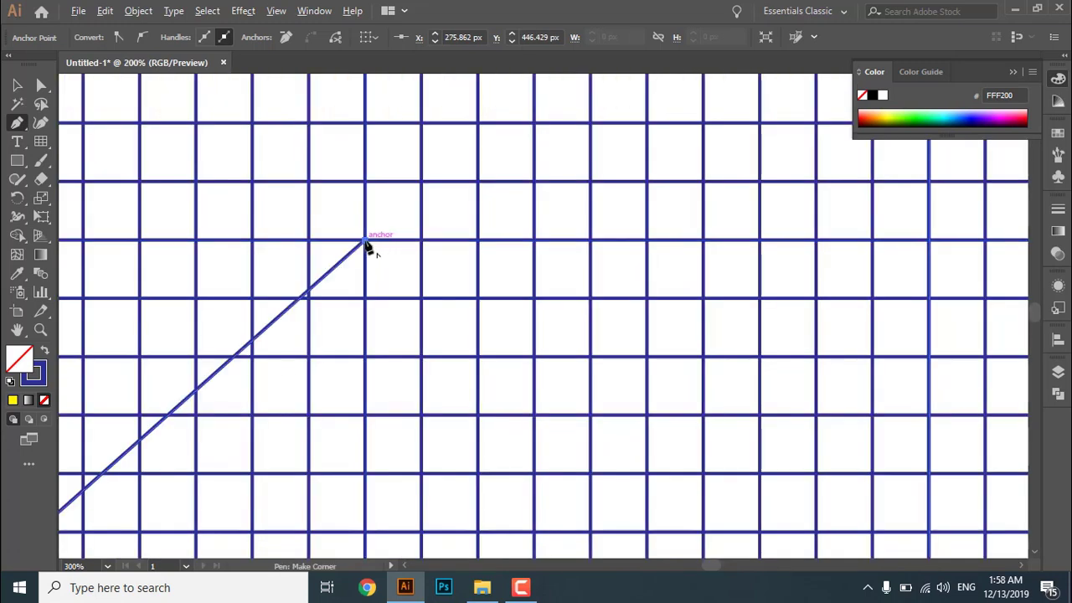
scroll(369, 247, "down", 3)
scroll(369, 247, "up", 2)
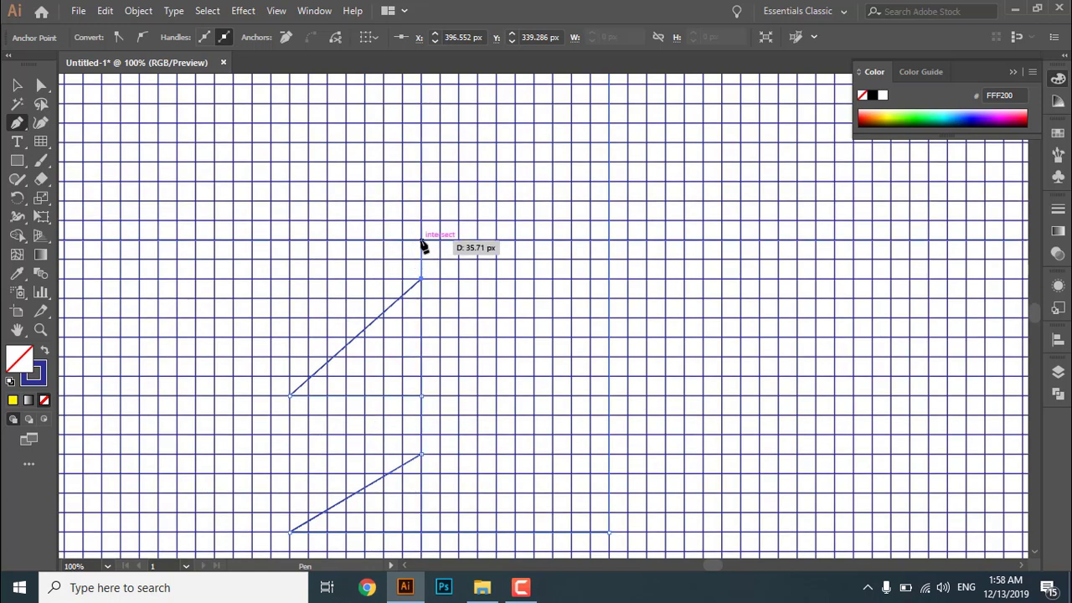
left_click(421, 242)
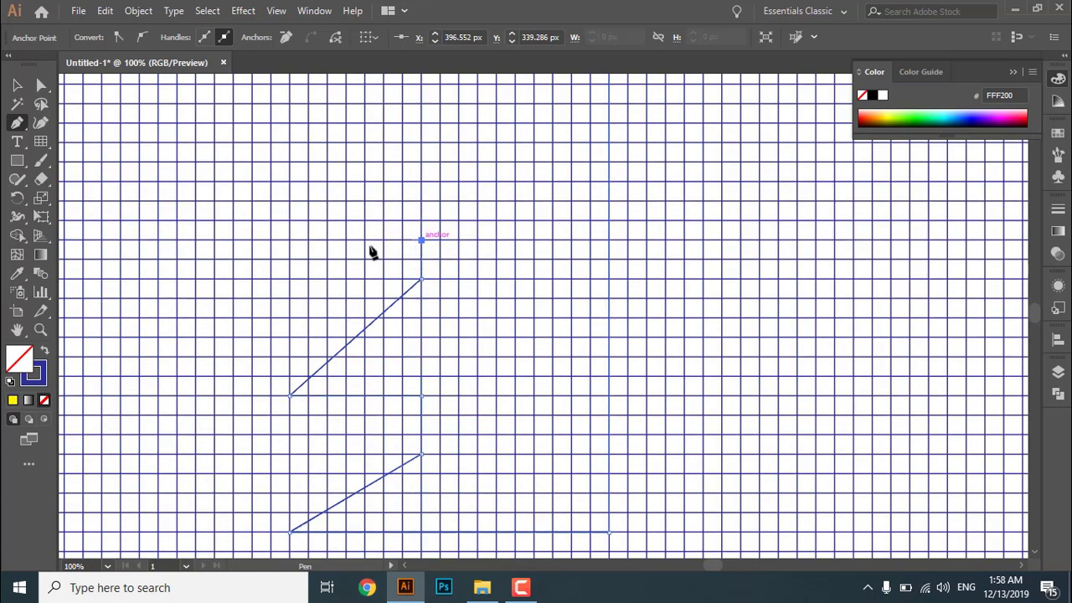
Extend the path through X 293.103, Y 357.143 px and X 293.103, Y 250 px, and close it at its starting anchor
left_click(309, 297)
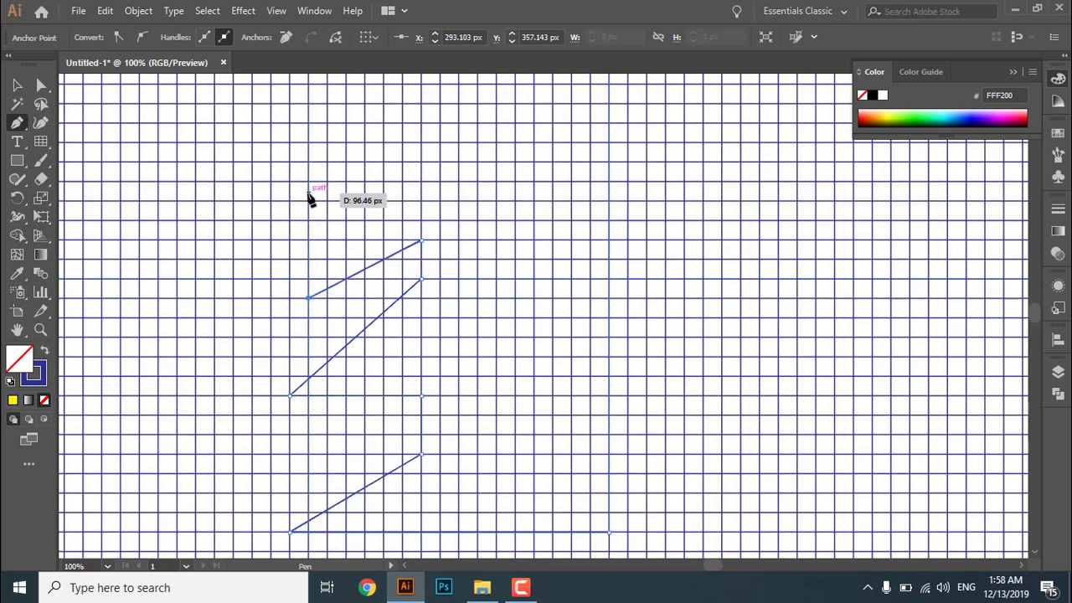
left_click(308, 181)
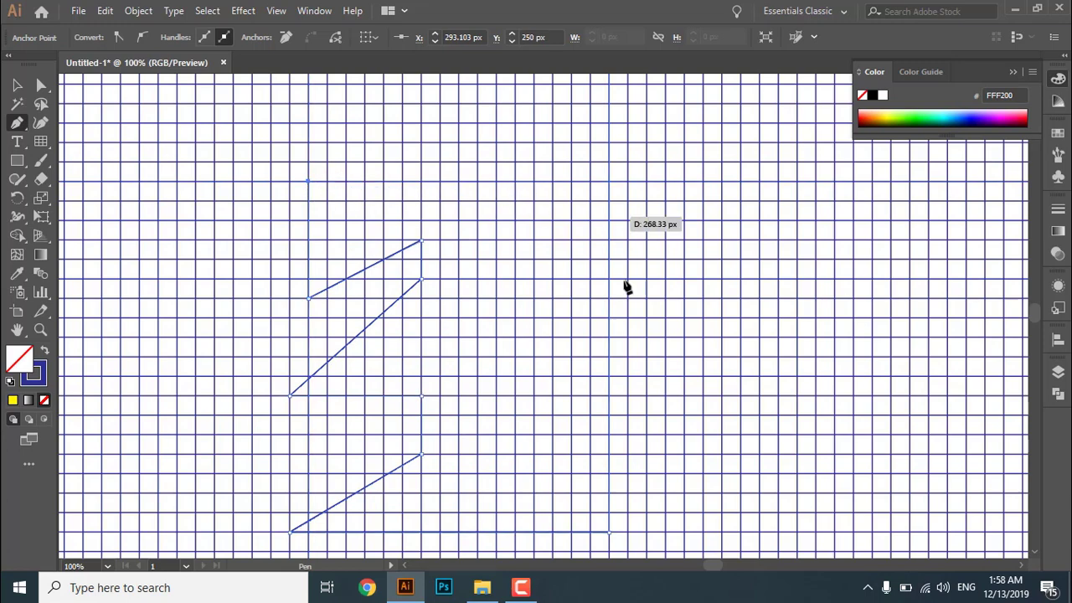
scroll(624, 293, "up", 5)
scroll(615, 297, "down", 2)
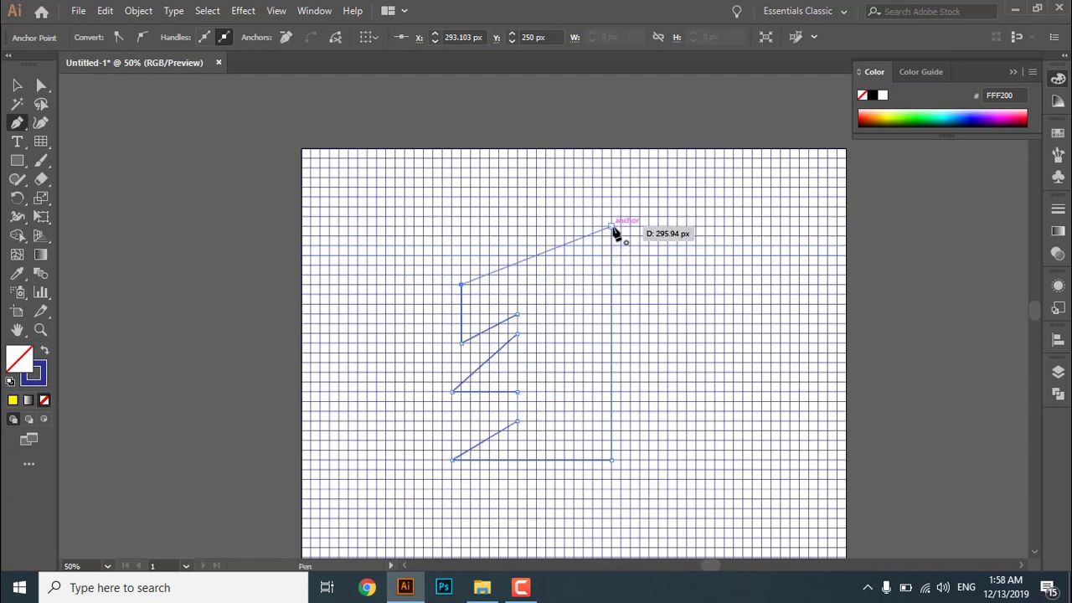
left_click(613, 230)
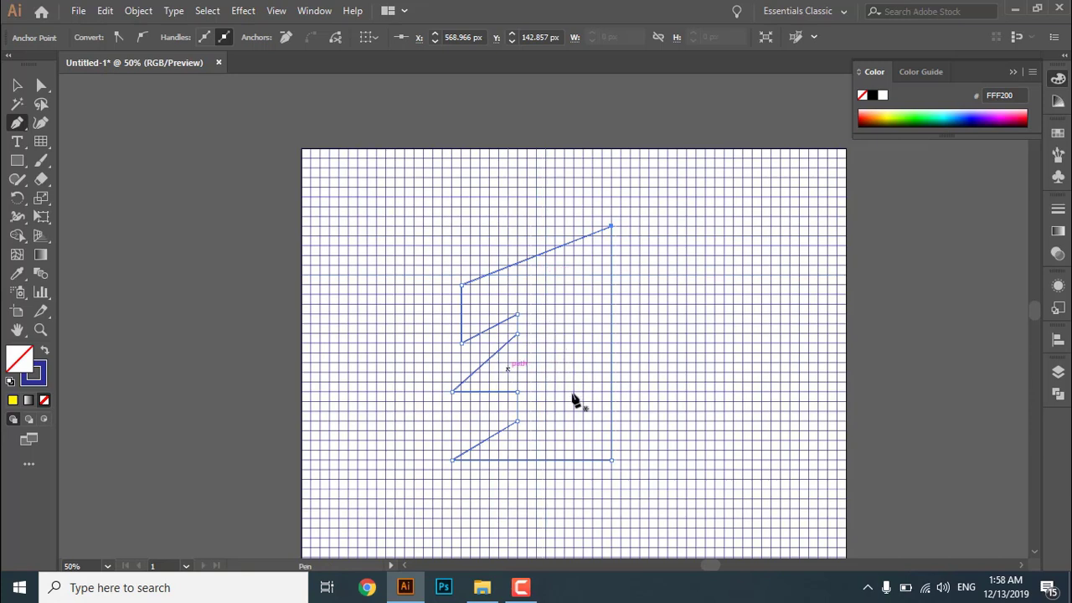
Swap the closed path's fill and stroke so the shape is filled blue without an outline
left_click(17, 85)
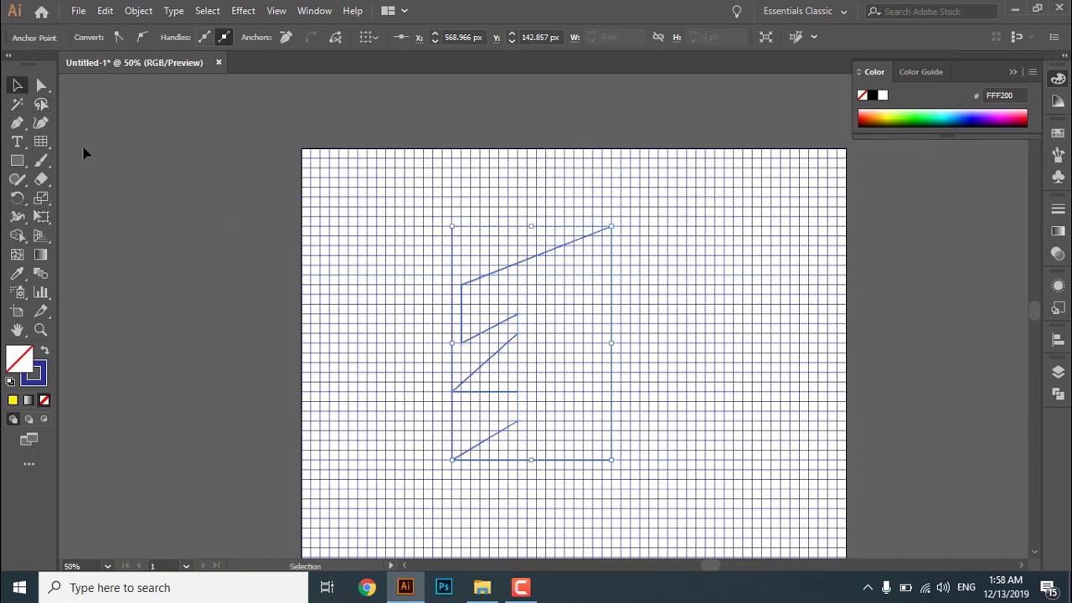
left_click(201, 366)
left_click(482, 336)
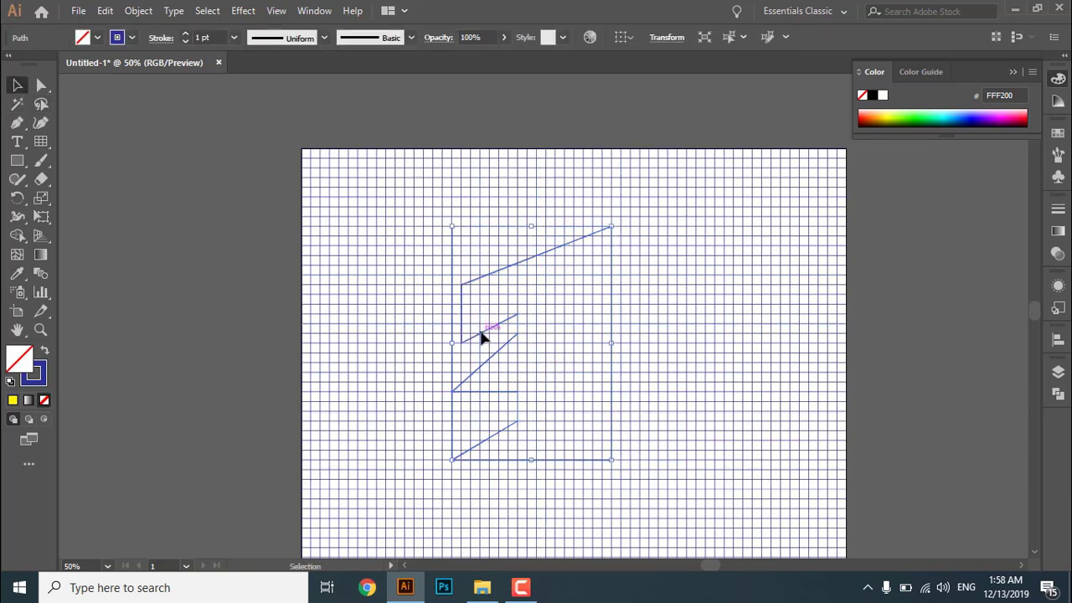
left_click(45, 352)
left_click(240, 383)
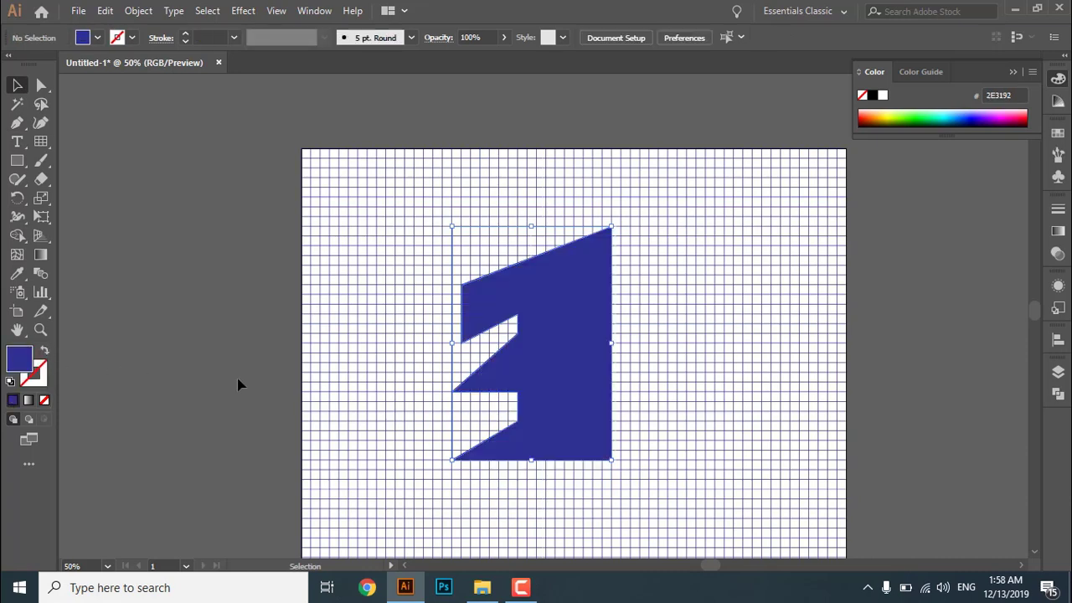
Copy the blue shape and paste the duplicate directly in front of it
key("ctrl+minus")
key("ctrl+plus")
left_click(483, 359)
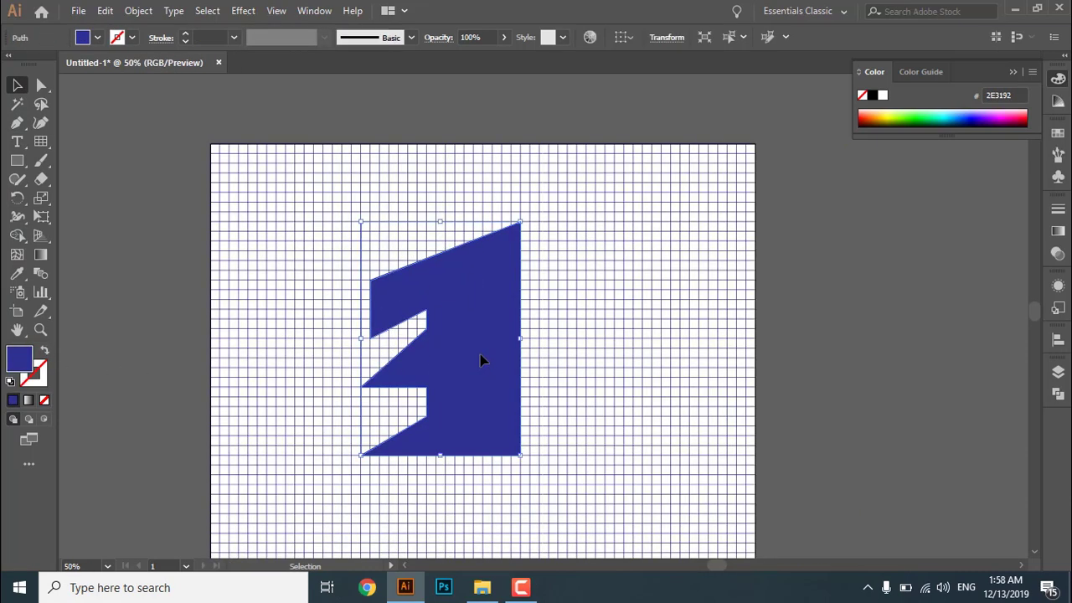
key("v")
Reflect the pasted copy across the vertical axis and move it beside the original's straight edge as a mirrored half
right_click(484, 360)
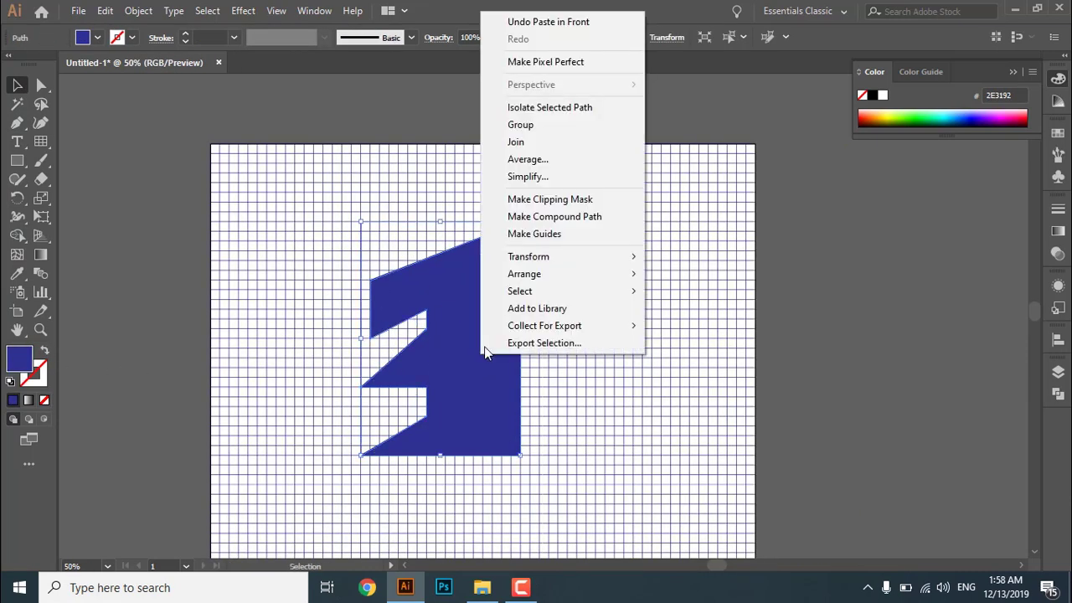
mouse_move(546, 262)
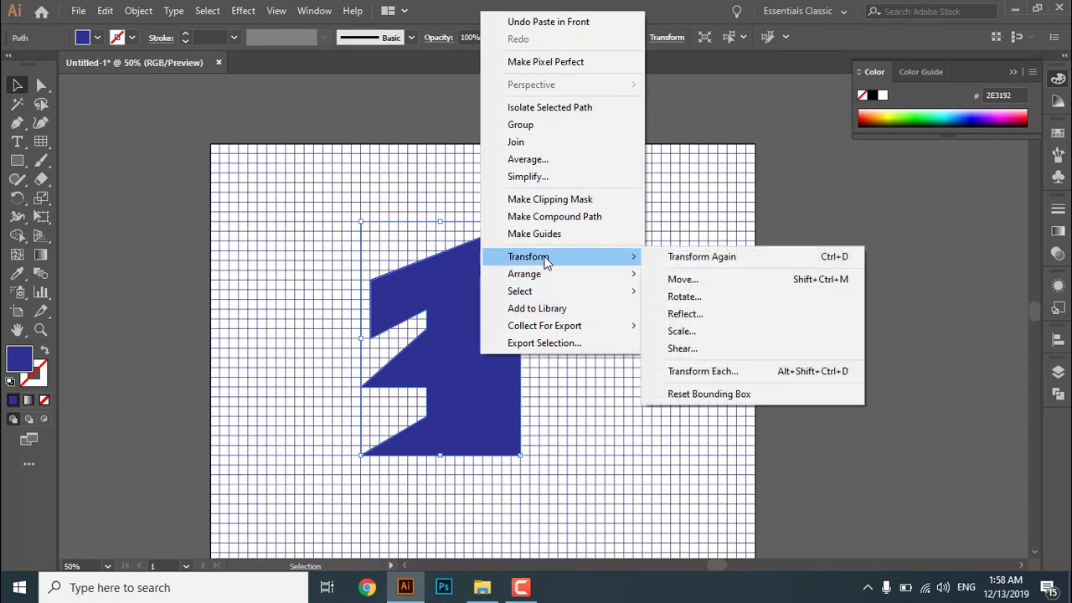
left_click(728, 315)
left_click(904, 413)
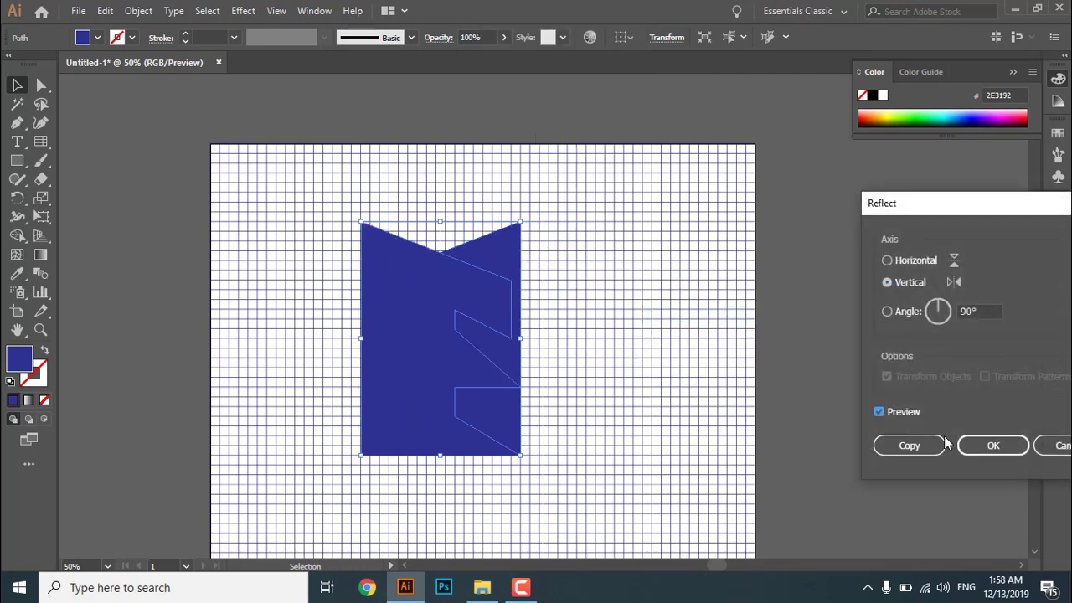
left_click(993, 445)
left_click_drag(427, 354, 566, 338)
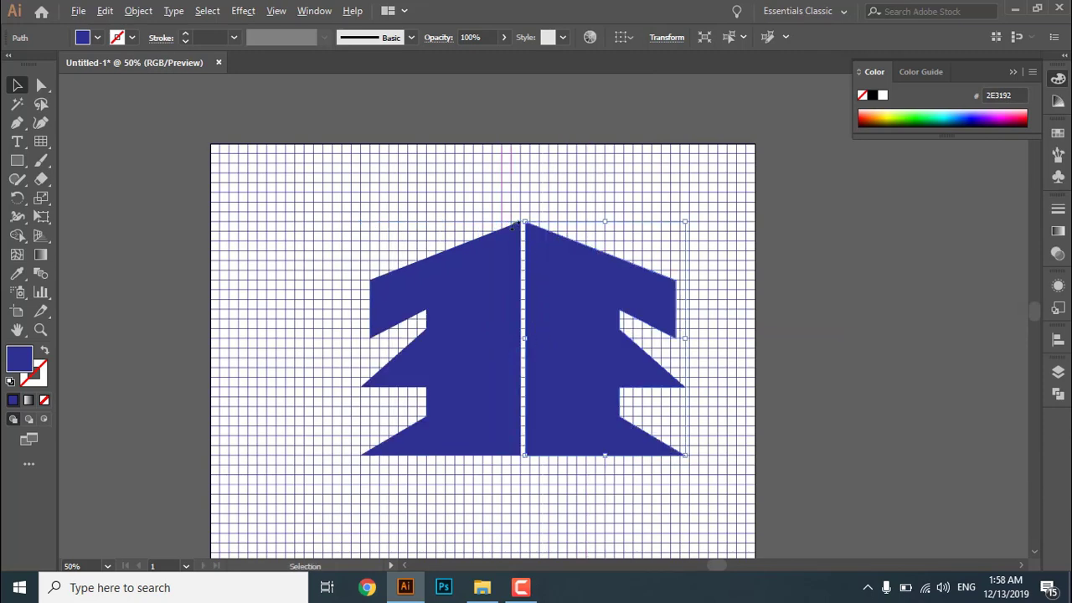
Move the mirrored half flush against the original's straight edge and hide the guide grid
scroll(516, 224, "up", 3)
left_click_drag(592, 255, 582, 254)
scroll(581, 261, "down", 5)
scroll(581, 263, "down", 7)
scroll(713, 332, "up", 4)
left_click(654, 366)
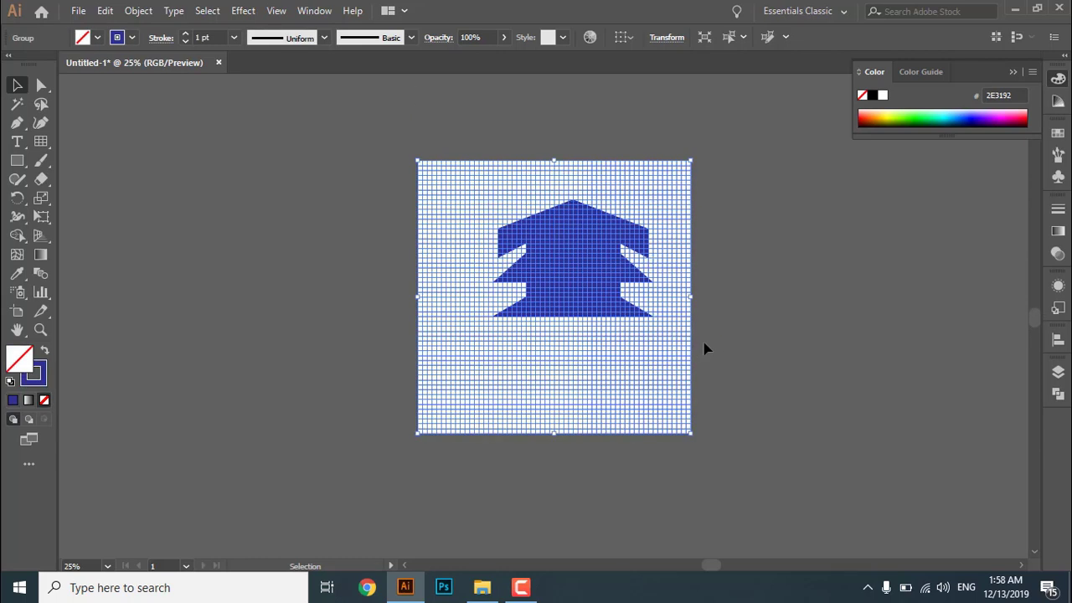
key("a")
key("ctrl+3")
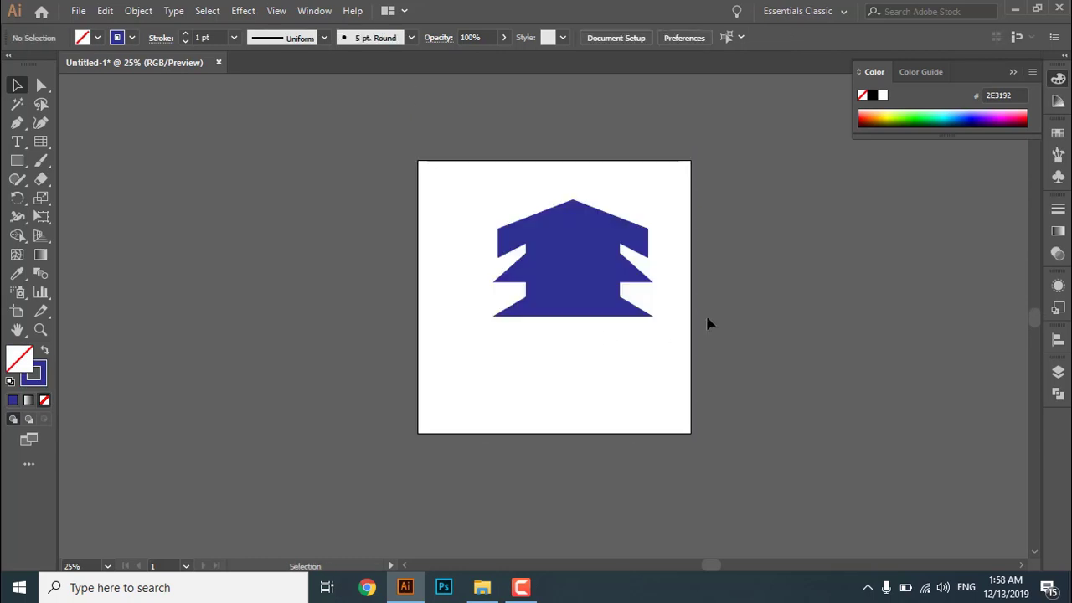
Move both logo halves together toward the middle of the artboard and remove them
scroll(587, 240, "up", 1)
left_click_drag(614, 274, 588, 312)
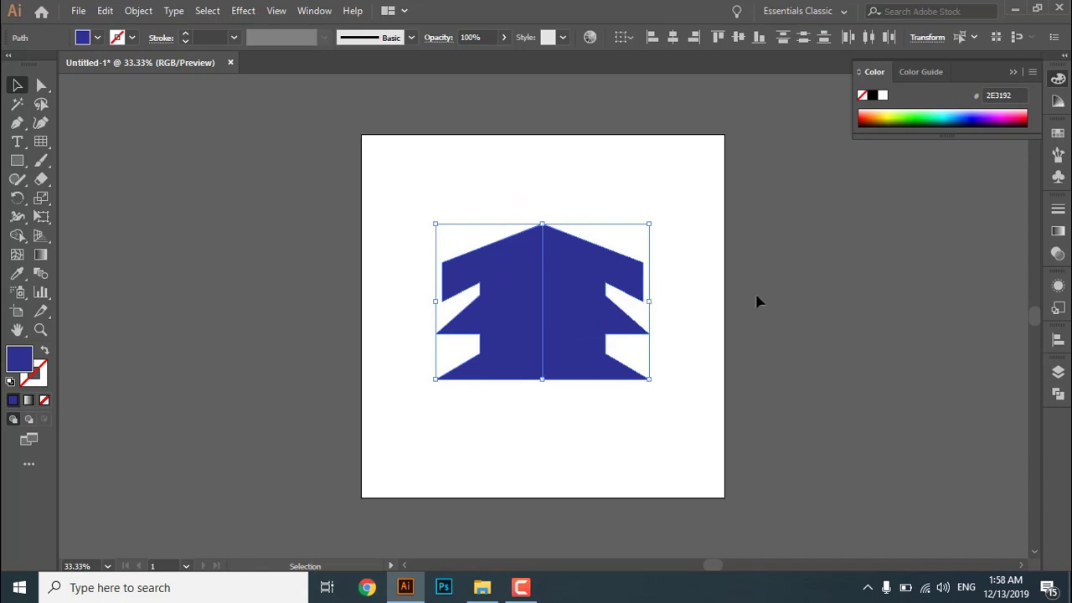
key("ctrl+3")
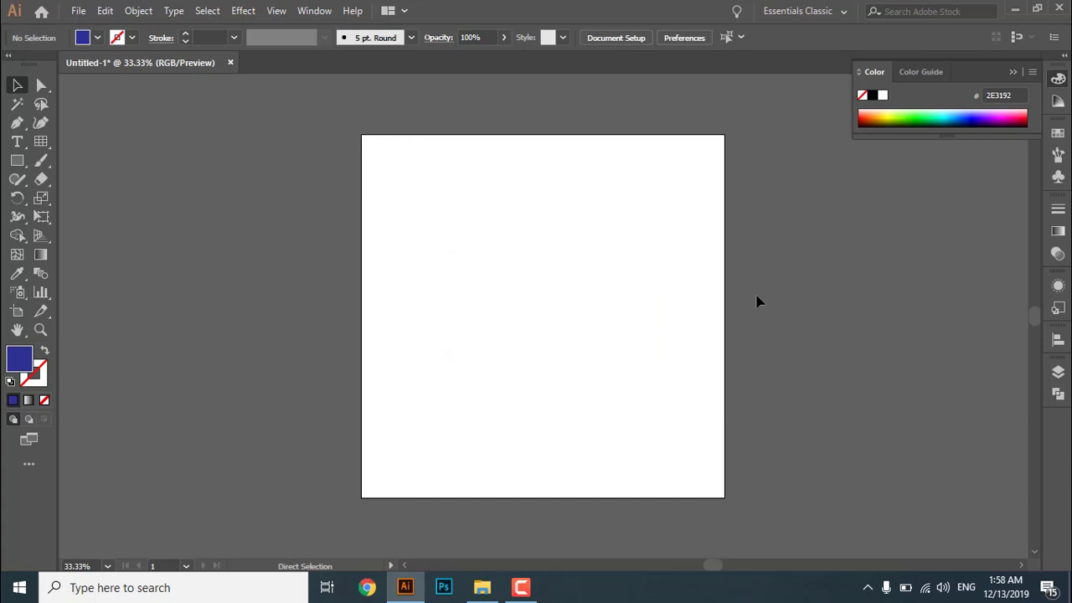
Show the hidden guide grid again and delete it from the artboard
key("ctrl+alt+3")
left_click(832, 289)
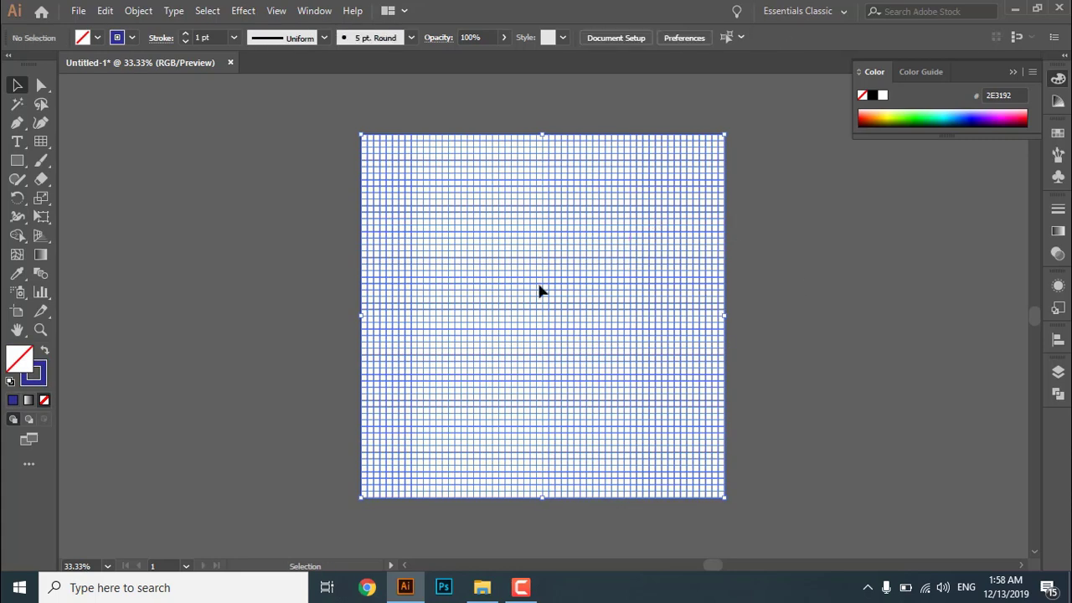
left_click_drag(282, 126, 701, 409)
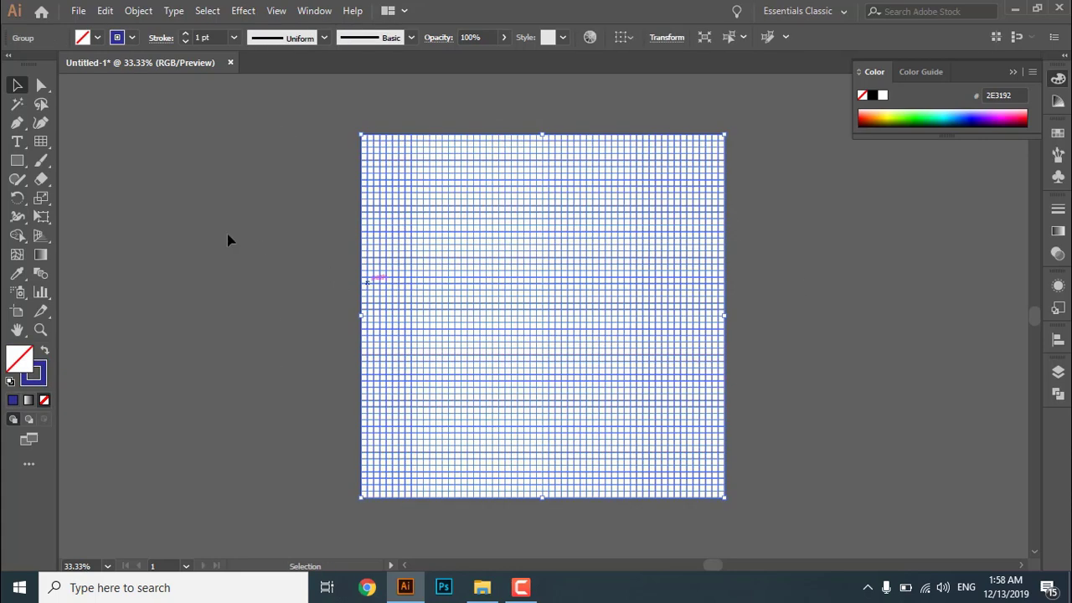
key("Delete")
Try the Rectangular Grid tool with a small grid in the artboard's upper-left corner and a larger one near the centre, and undo both
left_click(40, 142)
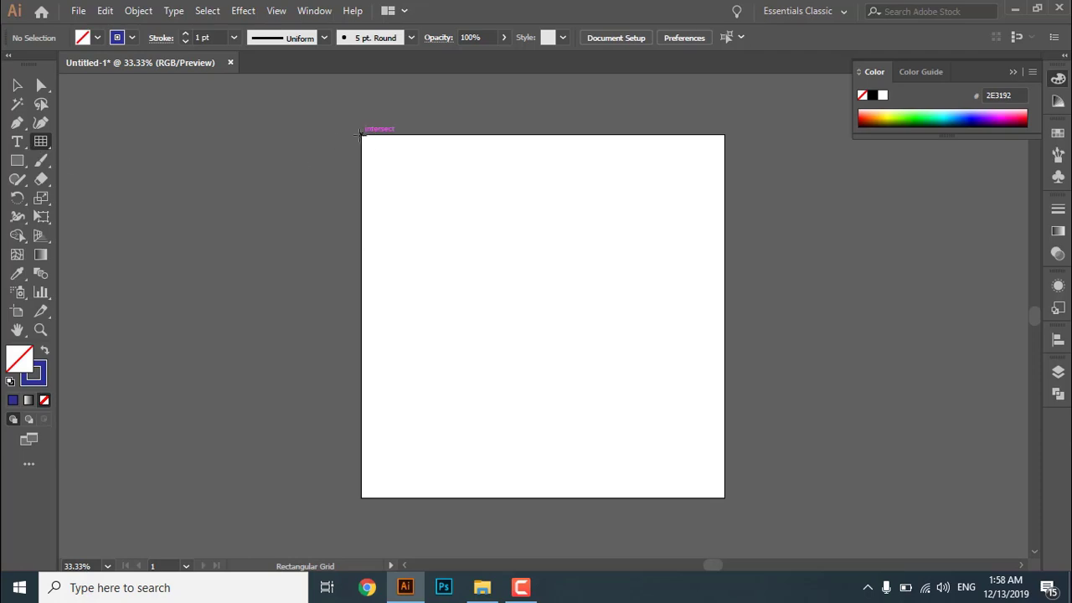
left_click_drag(361, 134, 408, 188)
left_click_drag(427, 201, 598, 391)
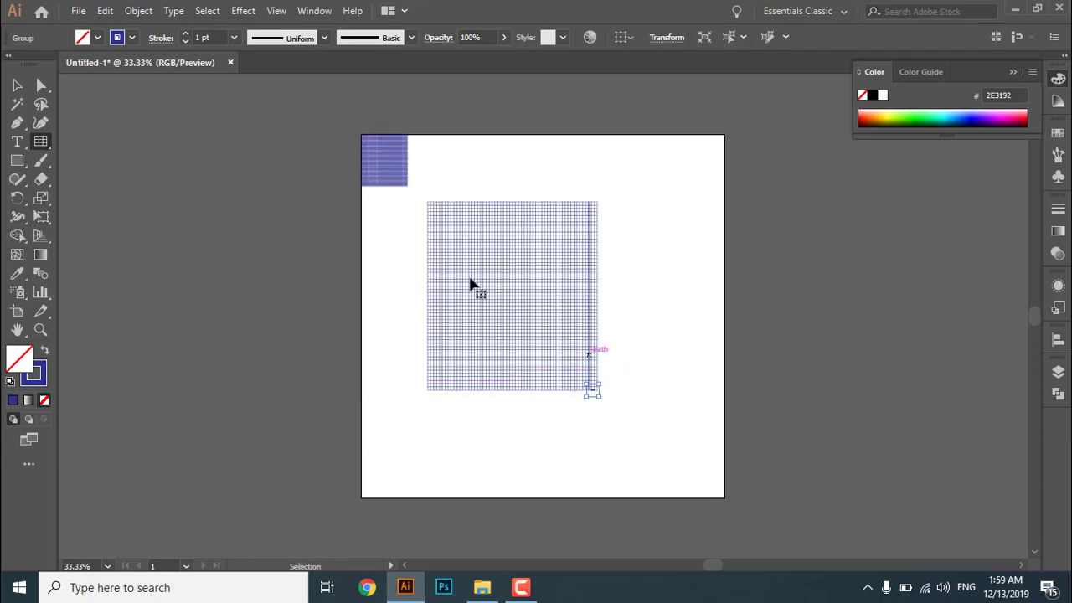
key("ctrl+z")
key("ctrl+z")
Draw a dense rectangular grid over most of the artboard and a second one beside it, reduced to two rows and two columns
left_click_drag(377, 160, 674, 484)
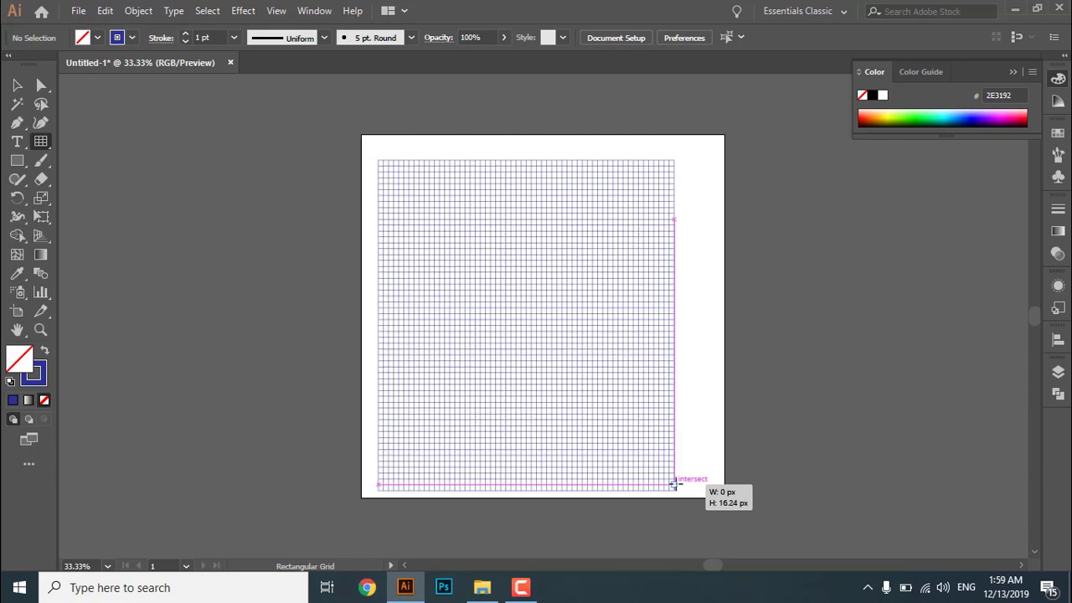
left_click_drag(674, 484, 945, 174)
key("Down")
key("Down")
key("Down")
key("Down")
key("Down")
key("Down")
key("Down")
key("Down")
key("Down")
key("Down")
key("Down")
key("Down")
key("Down")
key("Down")
key("Down")
key("Down")
key("Down")
key("Down")
key("Left")
key("Left")
key("Left")
key("Left")
key("Left")
key("Left")
key("Left")
key("Left")
key("Left")
key("Left")
key("Left")
key("Left")
key("Left")
key("Left")
key("Left")
key("Left")
key("Left")
key("Left")
key("Left")
key("Left")
key("Left")
key("Left")
key("Left")
key("Left")
key("Left")
key("Left")
key("Left")
key("Left")
key("Left")
key("Left")
key("Left")
key("Left")
key("Left")
key("Left")
key("Left")
key("Left")
key("Left")
key("Left")
key("Left")
key("Left")
key("Left")
key("Left")
key("Left")
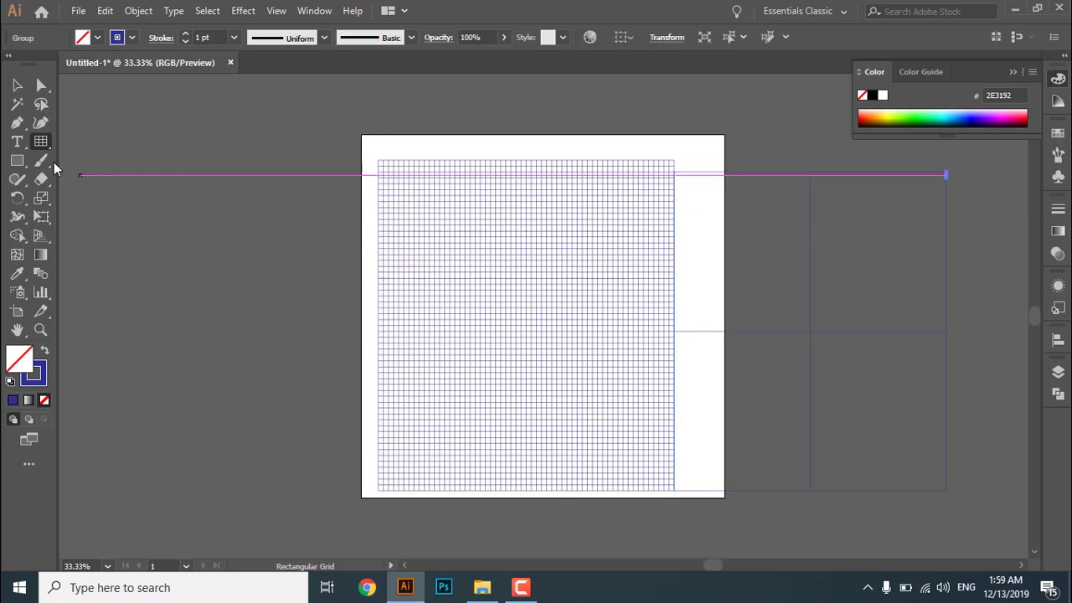
Select all the practice grids on and beside the artboard and delete them
left_click(17, 85)
scroll(294, 223, "down", 1)
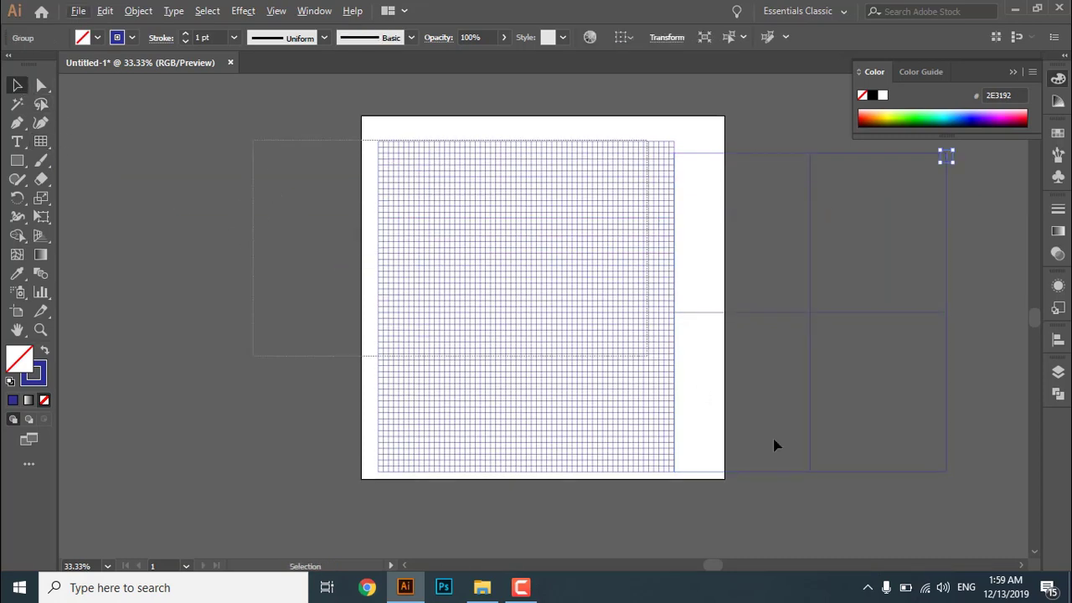
left_click_drag(775, 444, 953, 515)
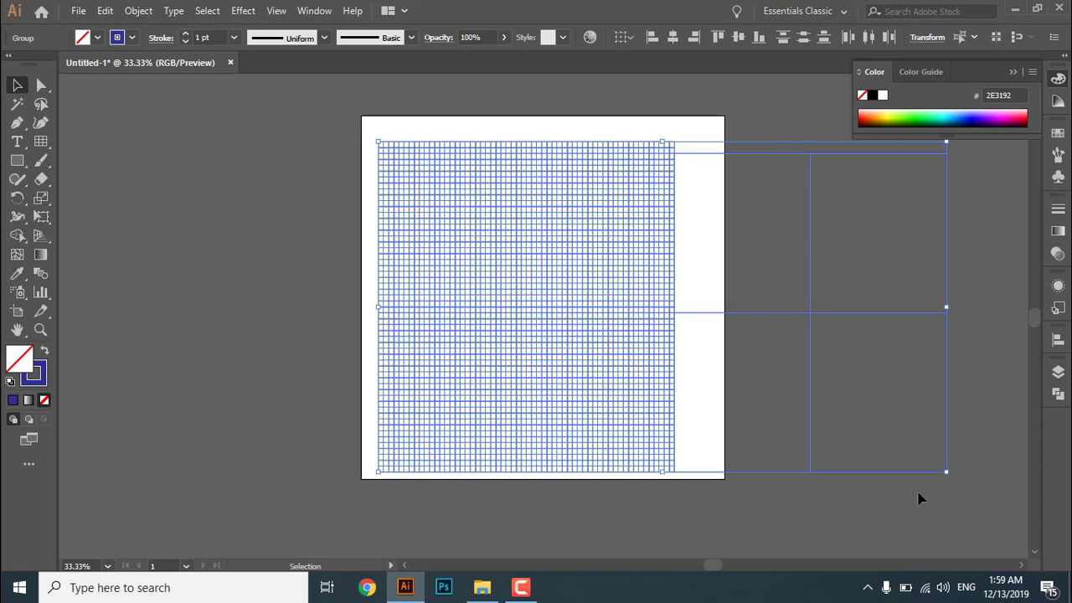
key("Delete")
Draw a rectangular grid about 990 by 1000 px over the artboard with six rows and six columns
scroll(515, 289, "right", 1)
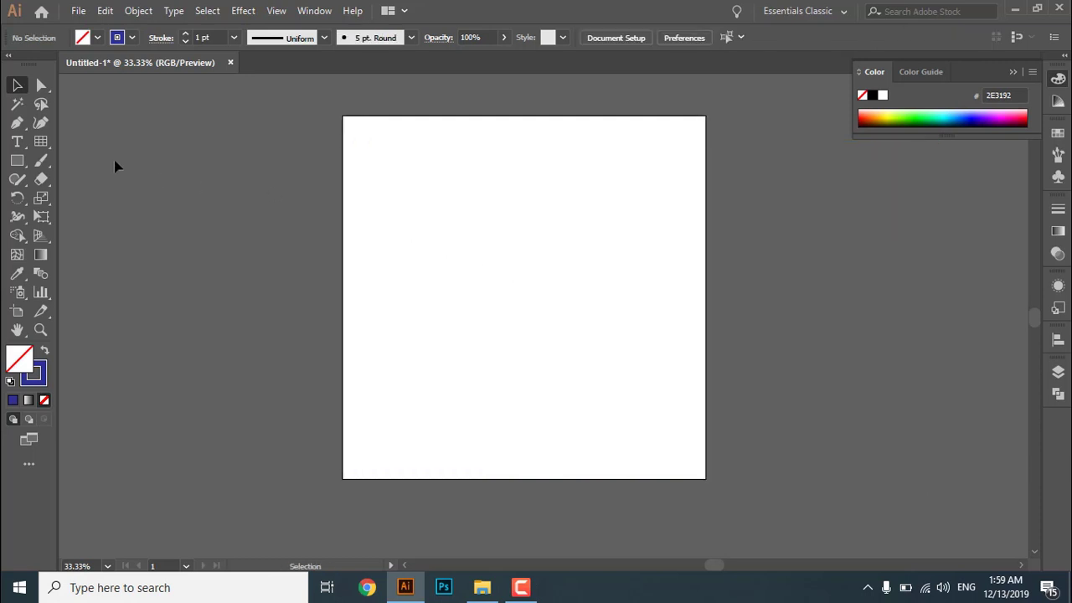
left_click(40, 143)
left_click_drag(343, 115, 702, 476)
key("Up")
key("Up")
key("Up")
key("Up")
key("Right")
key("Right")
key("Right")
key("Right")
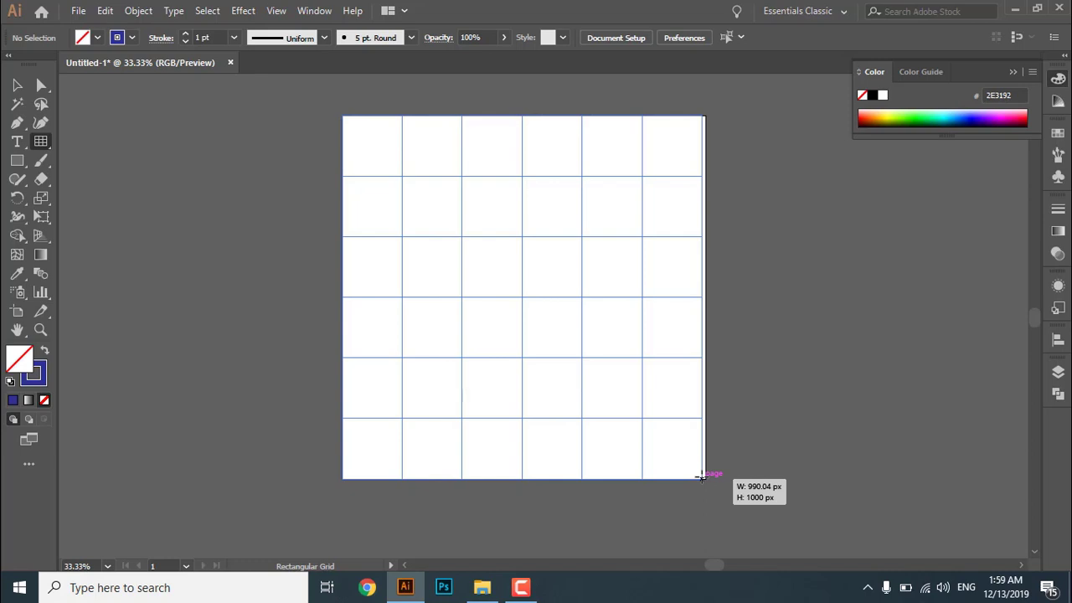
Try skewing the grid's column spacing in both directions while the grid is still being drawn
key("x")
key("x")
key("x")
key("x")
key("x")
key("x")
key("x")
left_click_drag(702, 476, 702, 475)
key("c")
key("c")
key("c")
key("c")
key("c")
key("c")
key("c")
key("c")
key("c")
key("c")
key("c")
key("c")
key("c")
key("c")
key("c")
key("c")
key("c")
key("c")
key("x")
key("x")
key("x")
key("x")
key("x")
key("x")
key("x")
key("x")
key("x")
key("x")
key("x")
key("x")
key("x")
key("c")
key("c")
Try skewing the grid's row spacing in both directions while the grid is still being drawn
key("f")
key("f")
key("f")
key("f")
key("f")
key("f")
key("f")
key("f")
key("v")
key("v")
key("v")
key("v")
key("v")
key("v")
key("v")
key("v")
key("v")
key("v")
key("f")
key("f")
key("f")
key("f")
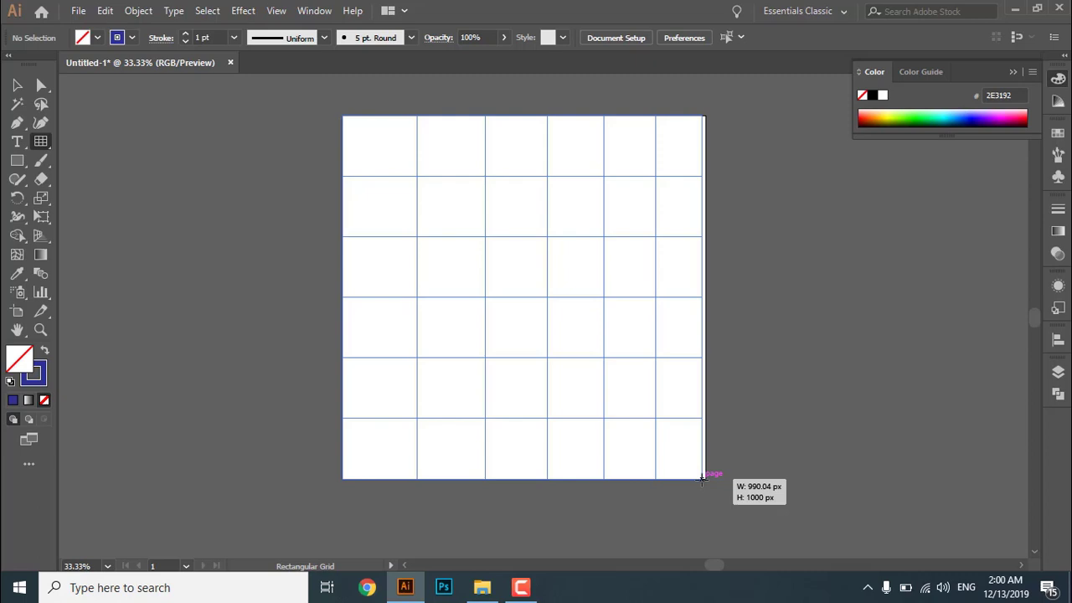
Restore even column spacing, finish the six-by-six grid so it covers the whole artboard, and deselect it
key("x")
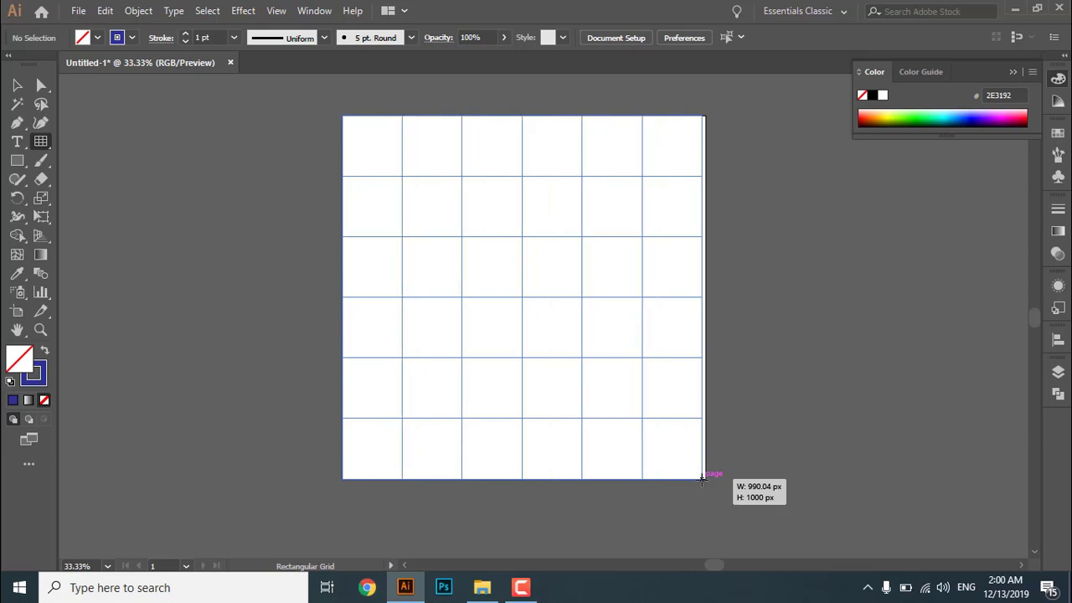
left_click_drag(702, 478, 705, 479)
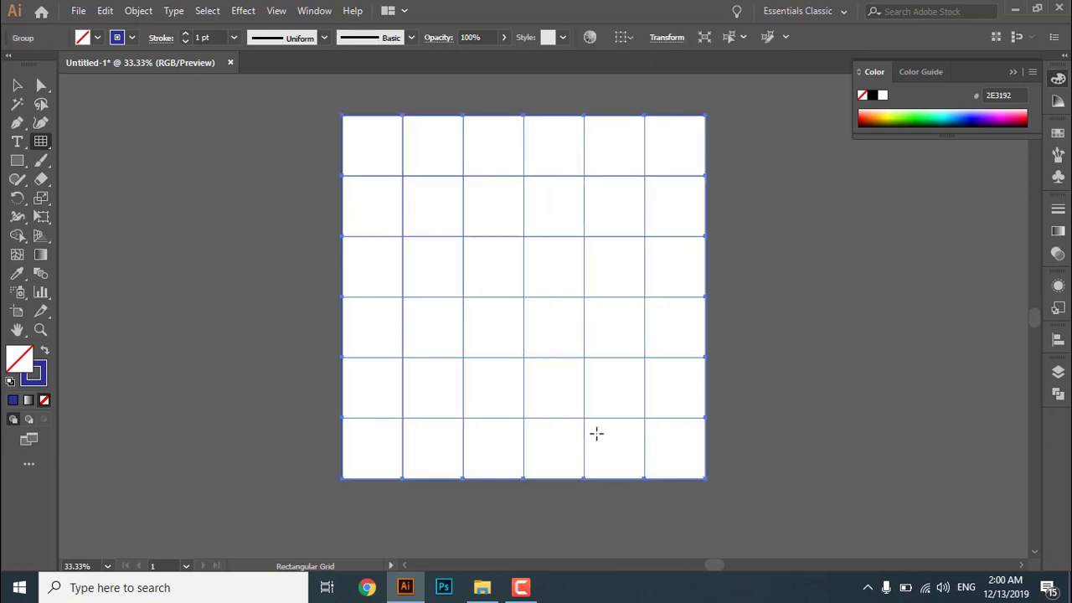
left_click(16, 85)
left_click(201, 129)
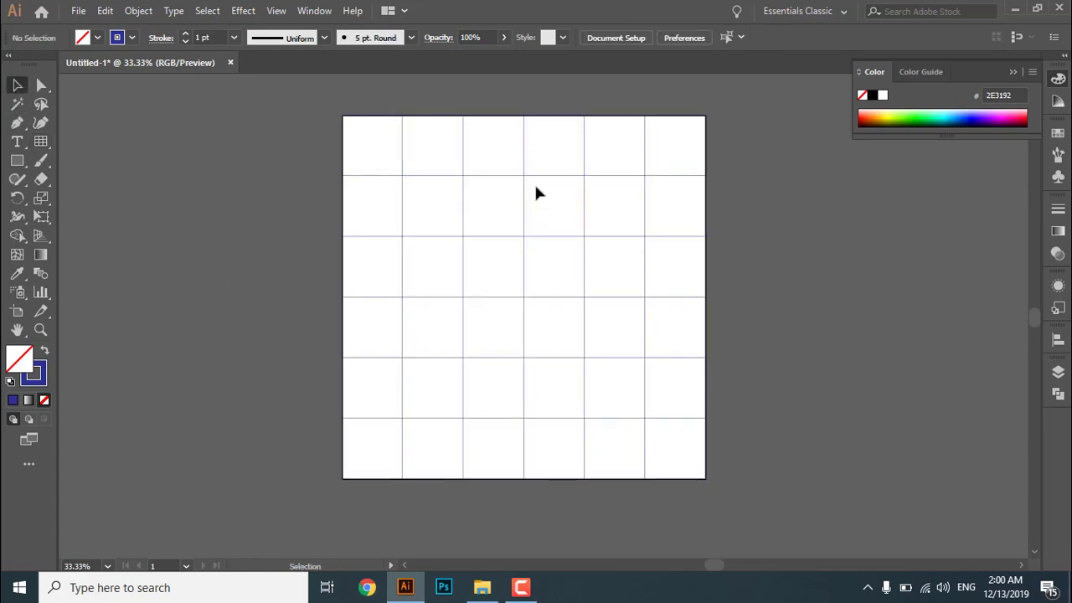
Ungroup the six-by-six grid into separate paths and clear the selection
mouse_move(537, 179)
left_mouse_down()
mouse_move(537, 164)
mouse_move(541, 172)
left_mouse_up()
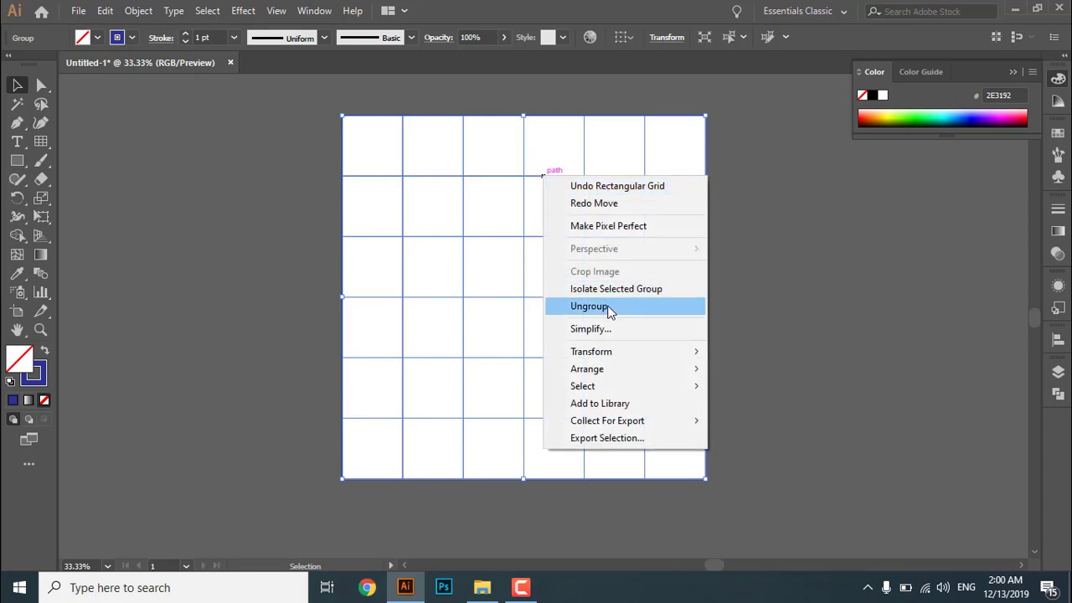
left_click(608, 307)
left_click(768, 265)
Move the grid's inner horizontal lines individually to create unevenly spaced rows, with the last one near the artboard's lower edge
left_click_drag(551, 176, 549, 140)
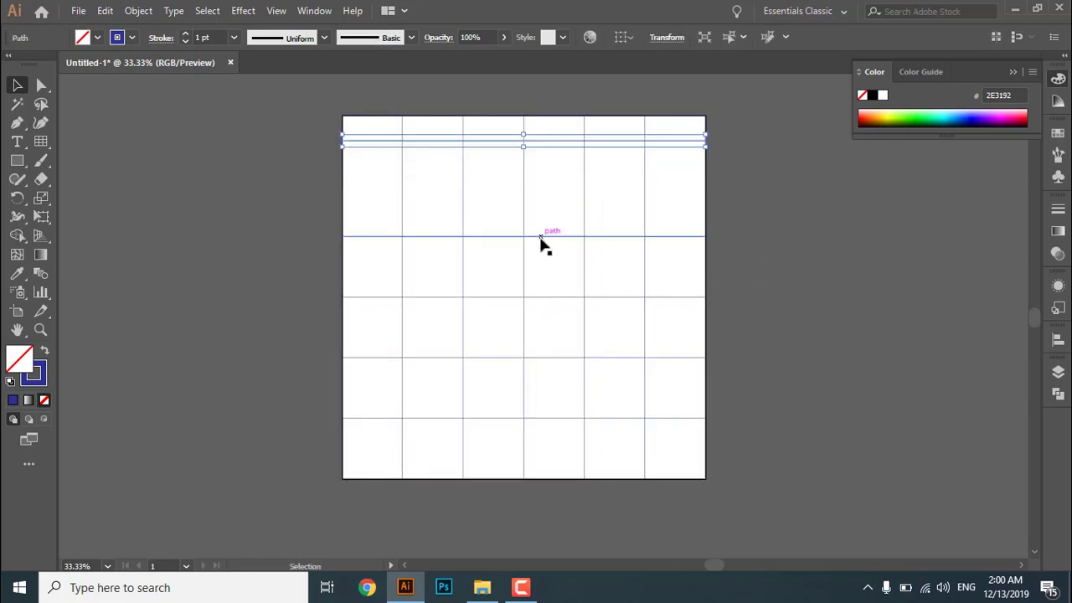
left_click_drag(541, 237, 536, 191)
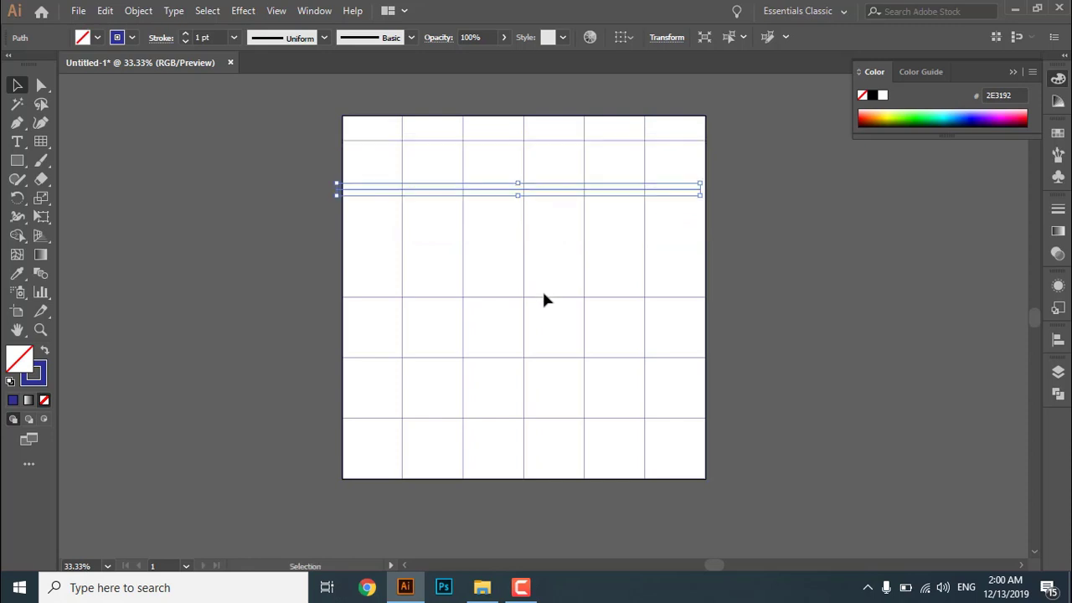
left_click_drag(542, 296, 544, 249)
left_click_drag(551, 421, 553, 310)
left_click_drag(553, 406, 552, 442)
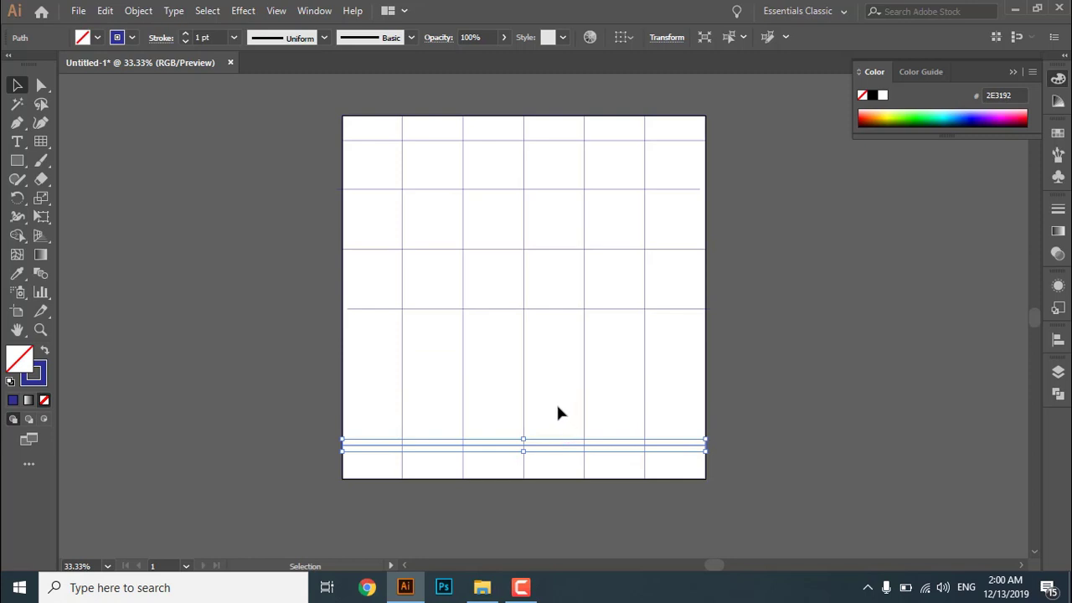
left_click(556, 403)
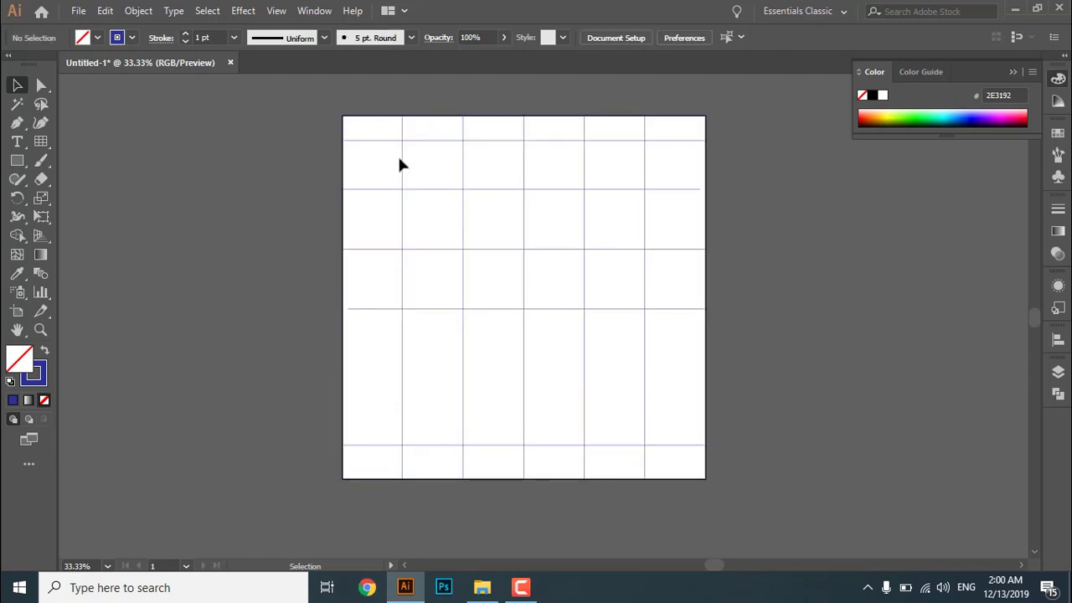
Move the grid's inner vertical lines sideways individually to create unevenly spaced columns, and deselect
left_click_drag(403, 159, 364, 161)
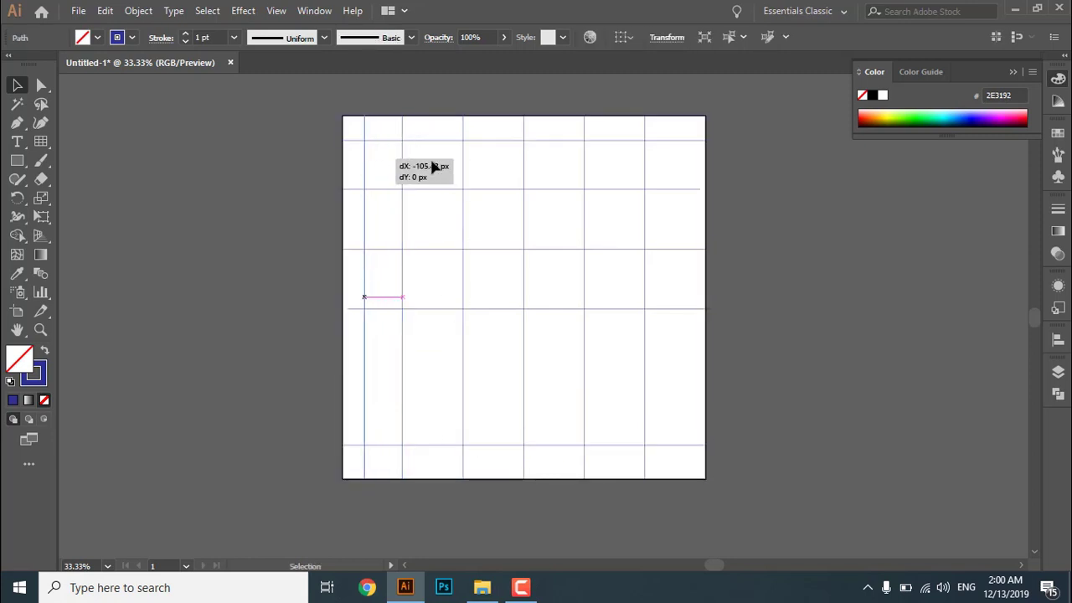
left_click_drag(463, 159, 511, 166)
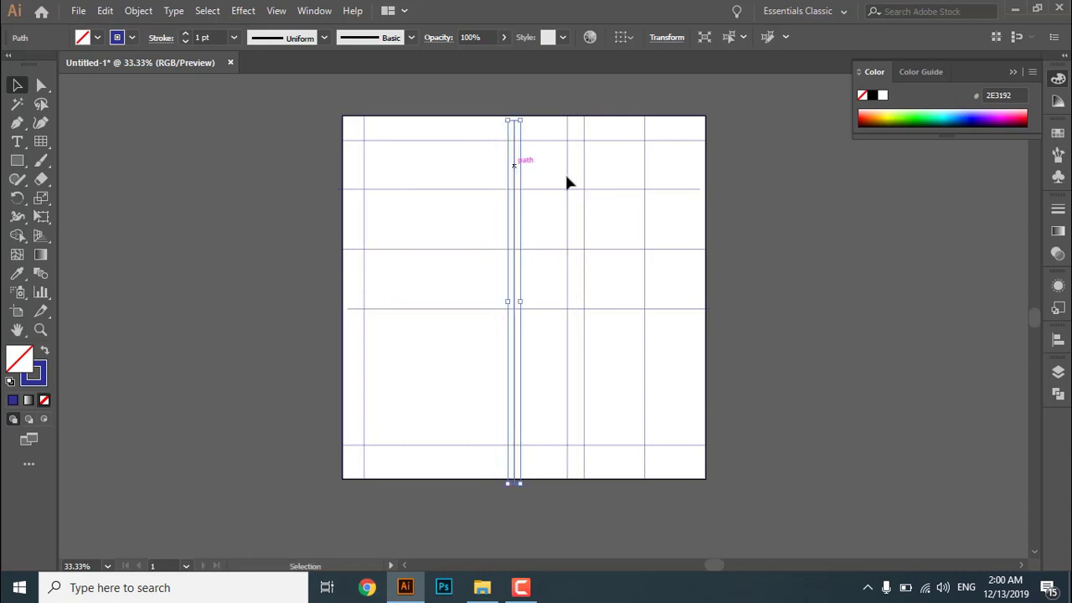
left_click(648, 159)
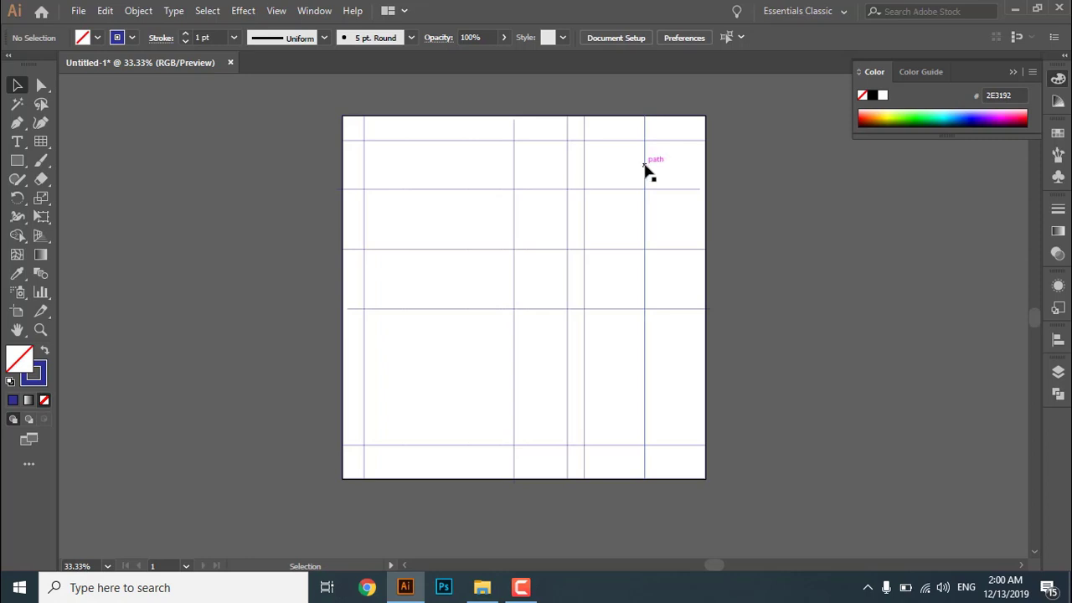
left_click_drag(643, 172, 649, 170)
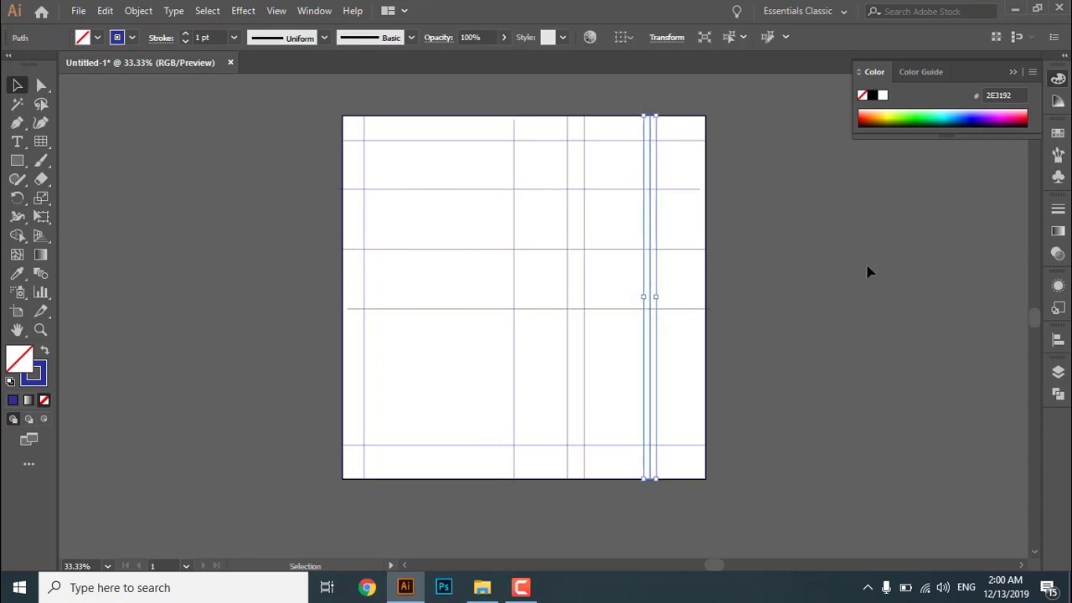
left_click(750, 430)
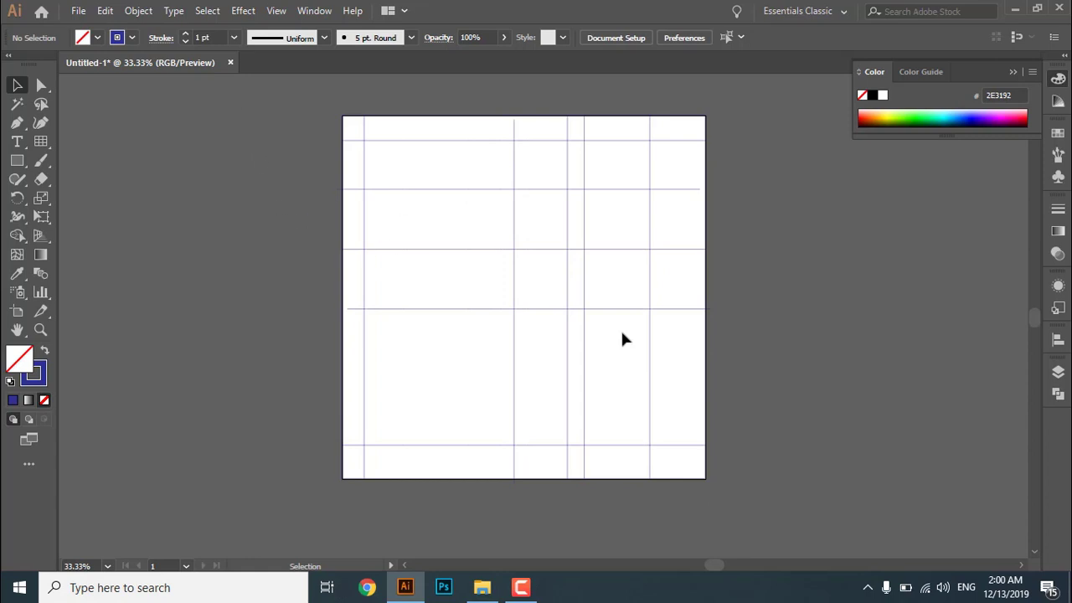
Select all the ungrouped grid lines on the artboard and delete them
left_click_drag(304, 136, 827, 474)
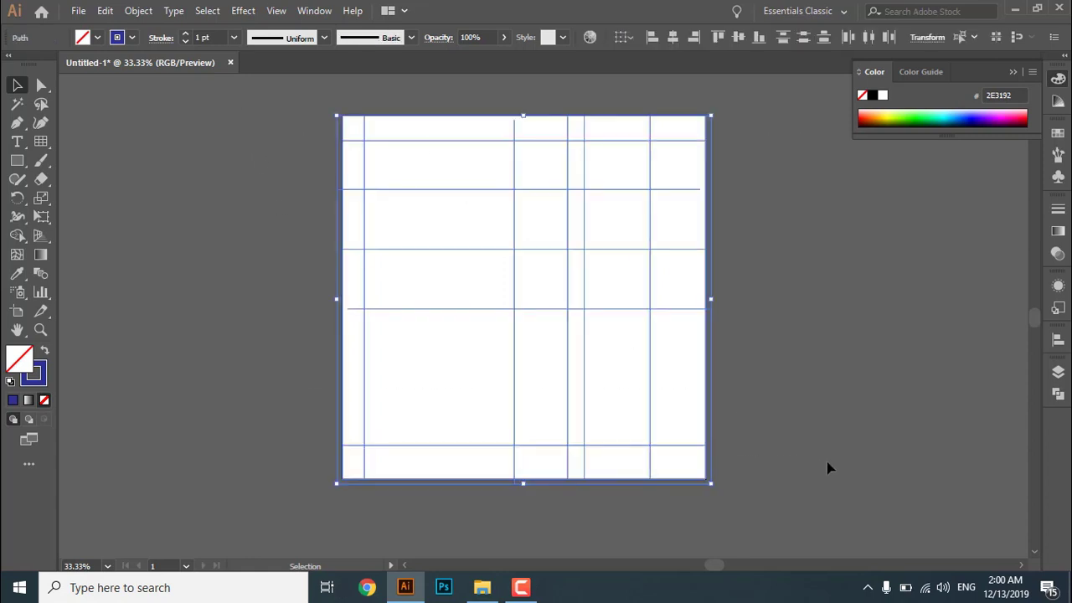
key("Delete")
Switch to the Polar Grid tool, draw two practice polar grids on the artboard, and remove both
left_click_drag(39, 146, 136, 212)
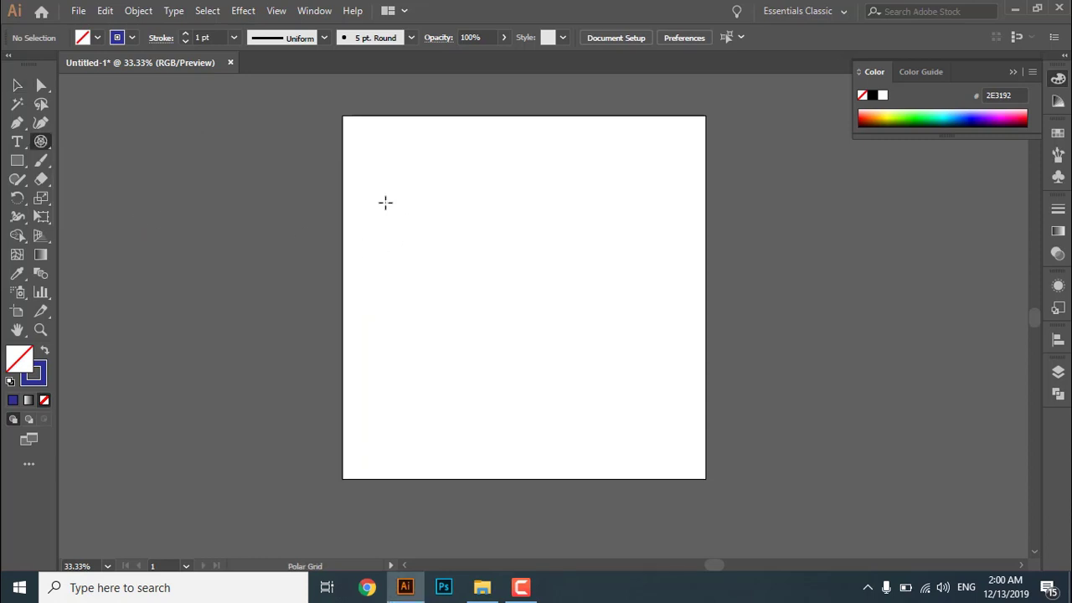
mouse_move(393, 217)
left_mouse_down()
mouse_move(508, 351)
mouse_move(503, 338)
left_mouse_up()
left_click_drag(505, 347, 586, 424)
key("ctrl+z")
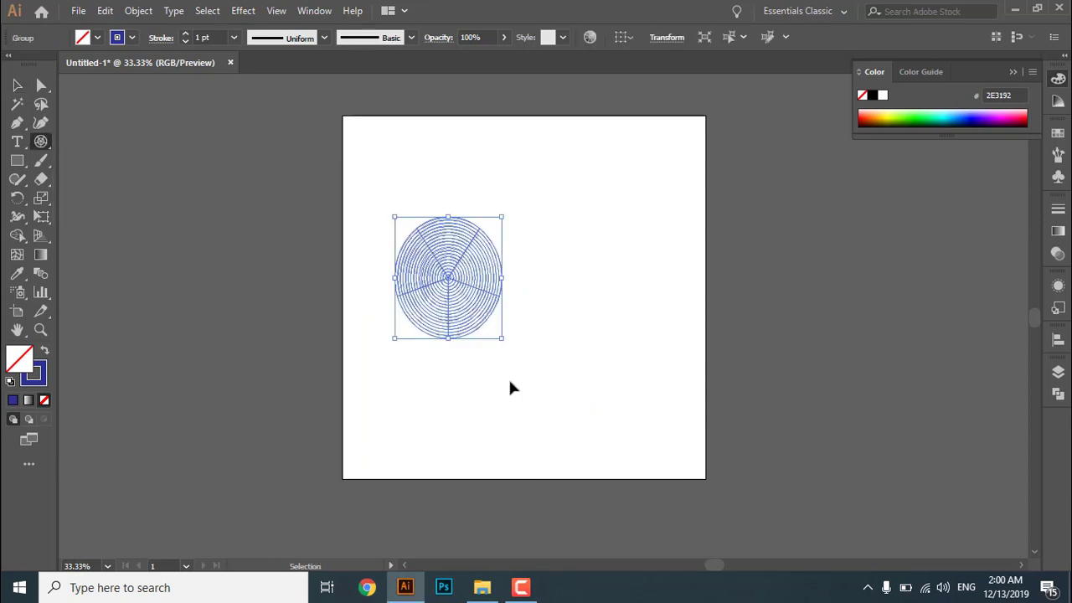
key("Delete")
Draw a polar grid about 609 by 587 px in the artboard's lower-right area with fewer concentric circles
left_click_drag(469, 265, 690, 477)
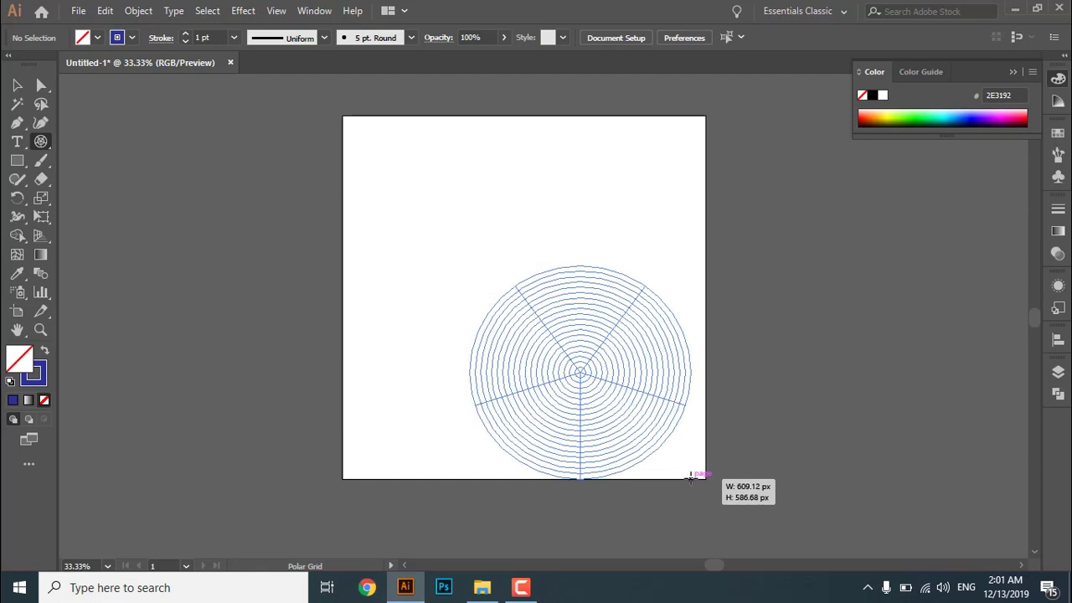
key("Down")
key("Down")
key("Down")
key("Down")
key("Down")
key("Down")
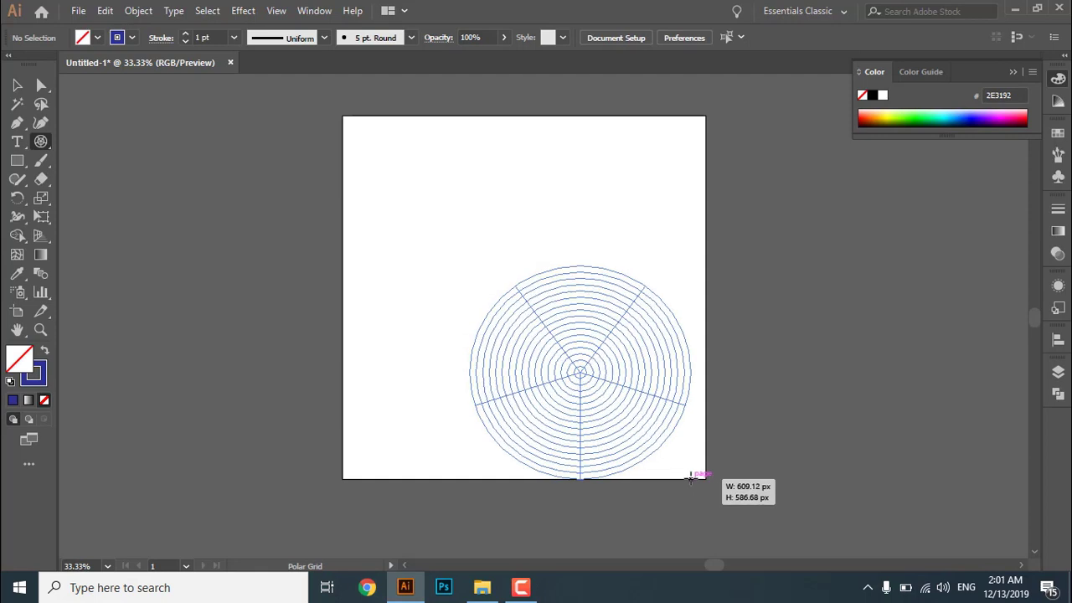
Try raising and lowering the number of concentric circles repeatedly while the polar grid is being drawn
key("Up")
key("Up")
key("Up")
key("Up")
key("Up")
key("Up")
key("Up")
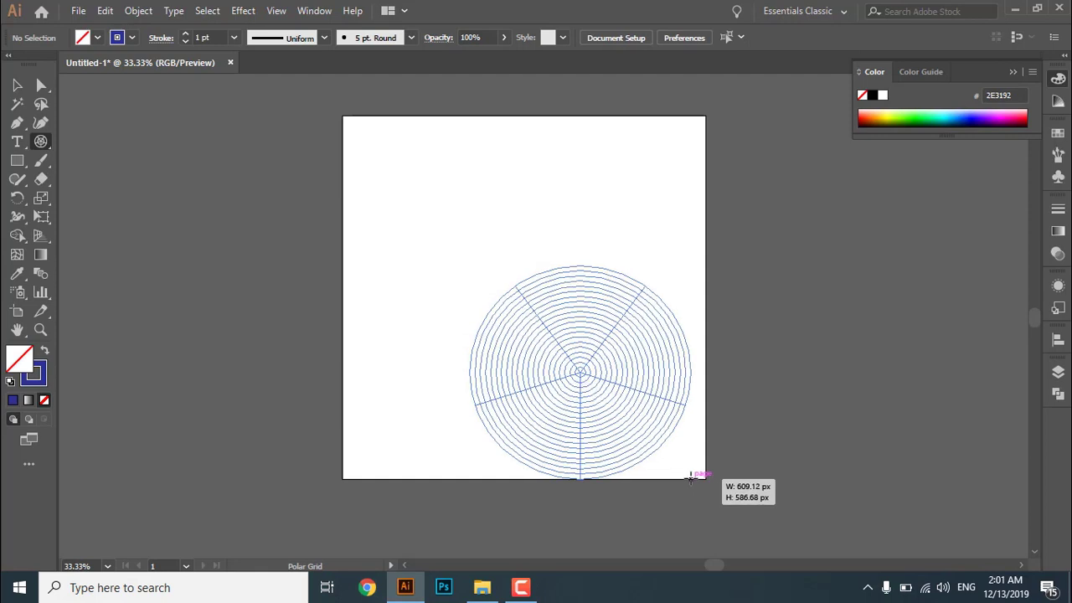
key("Down")
key("Down")
key("Down")
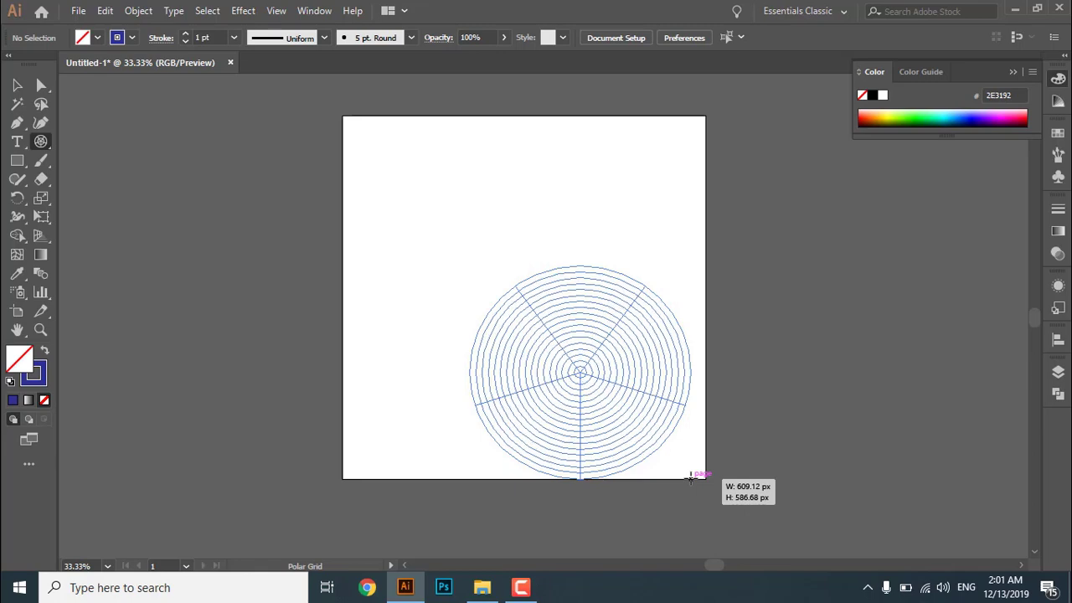
key("Up")
key("Up")
key("Up")
key("Up")
key("Up")
key("Up")
key("Up")
key("Up")
key("Up")
key("Up")
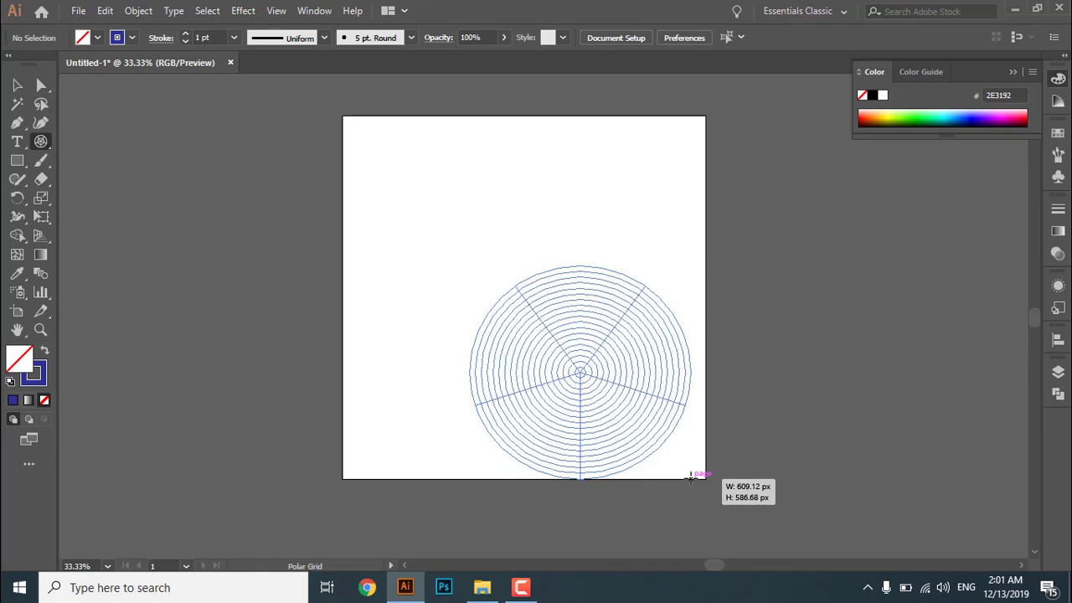
key("Down")
key("Down")
key("Down")
key("Down")
key("Down")
key("Down")
key("Down")
key("Down")
key("Down")
key("Down")
key("Down")
key("Down")
key("Down")
key("Down")
key("Down")
key("Down")
key("Down")
key("Down")
key("Down")
key("Down")
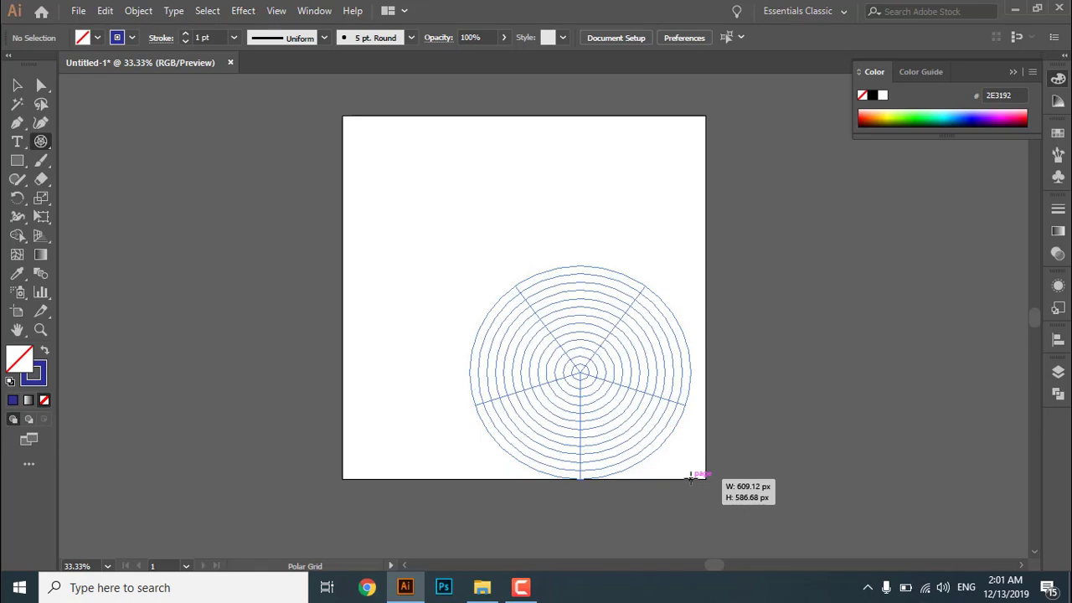
Vary the number of concentric circles in the polar grid being drawn, finishing with 13 concentric dividers
key("Up")
key("Up")
key("Up")
key("Up")
key("Up")
key("Up")
key("Up")
key("Up")
key("Up")
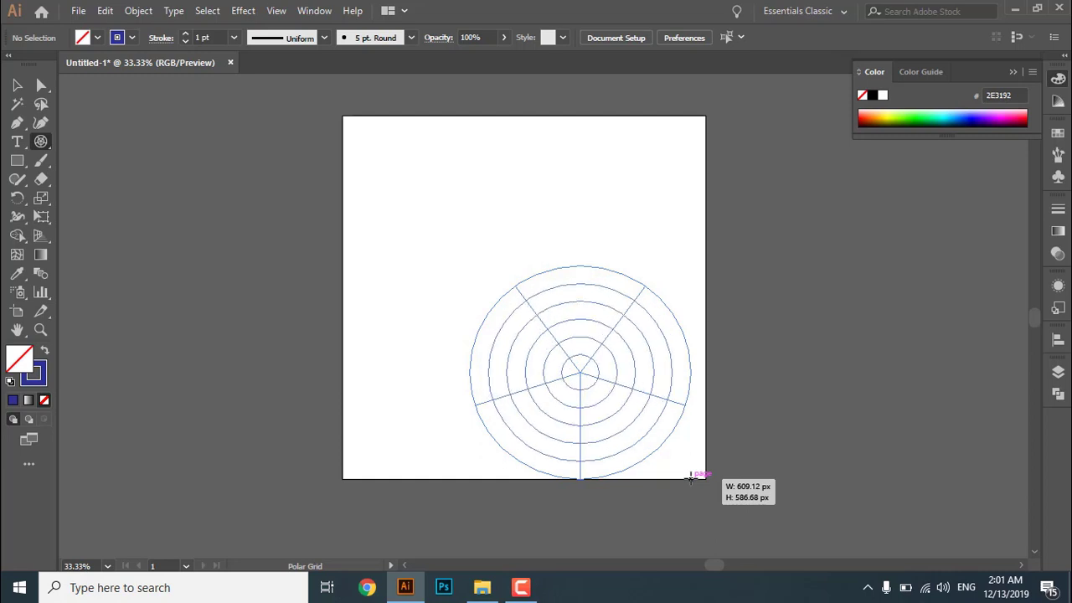
key("Down")
key("Down")
key("Up")
key("Up")
key("Up")
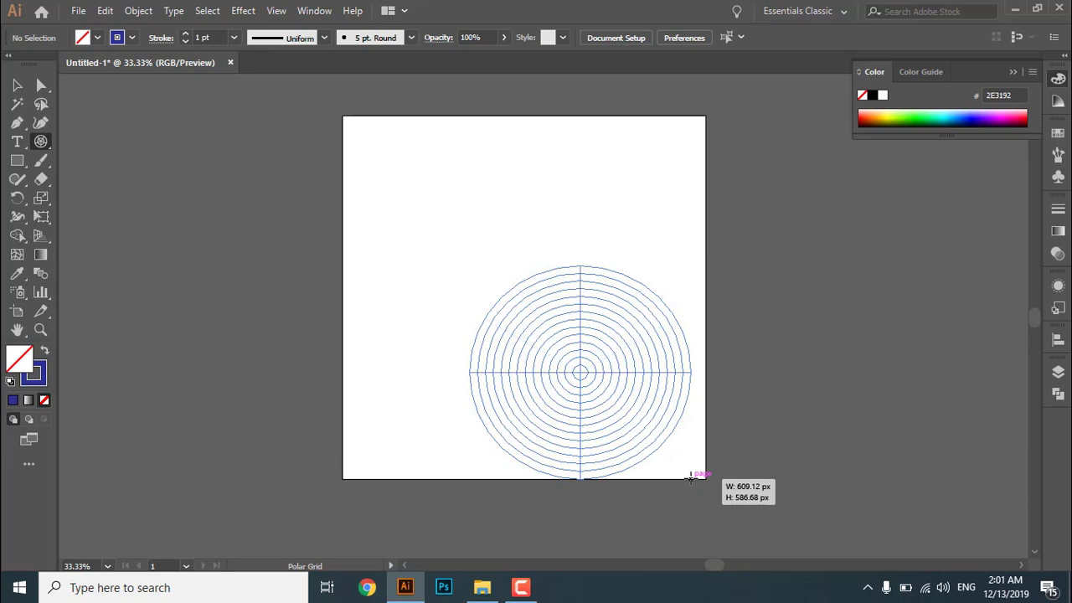
Try raising and lowering the number of radial dividers repeatedly while the polar grid is being drawn
key("Right")
key("Right")
key("Right")
key("Right")
key("Right")
key("Right")
key("Right")
key("Right")
key("Right")
key("Right")
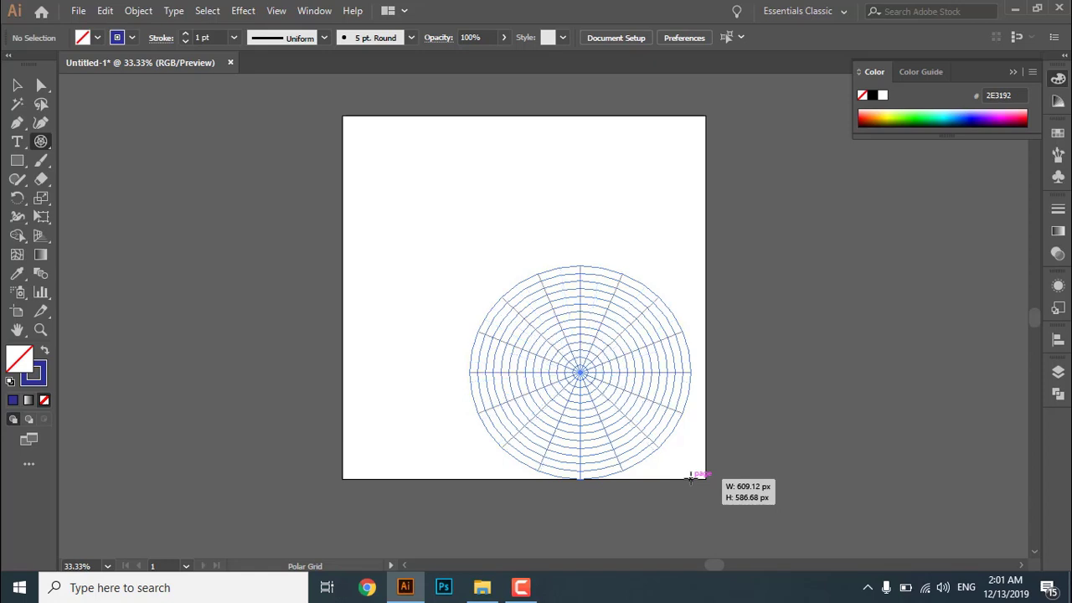
key("Left")
key("Left")
key("Left")
key("Left")
key("Left")
key("Left")
key("Left")
key("Left")
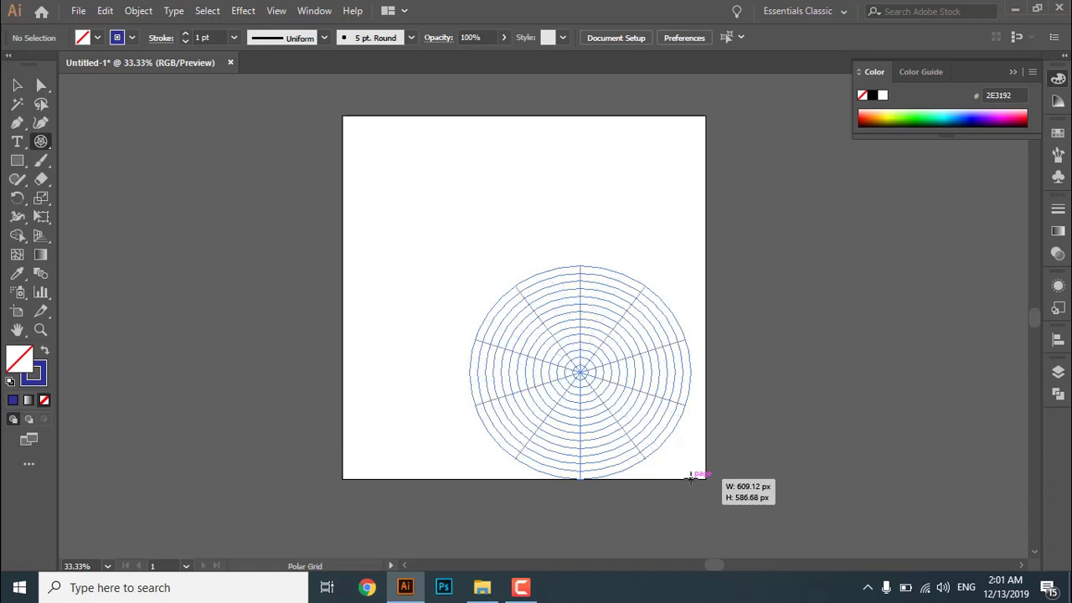
key("Right")
key("Right")
key("Right")
key("Right")
key("Right")
key("Right")
key("Right")
key("Right")
key("Right")
key("Right")
key("Right")
key("Right")
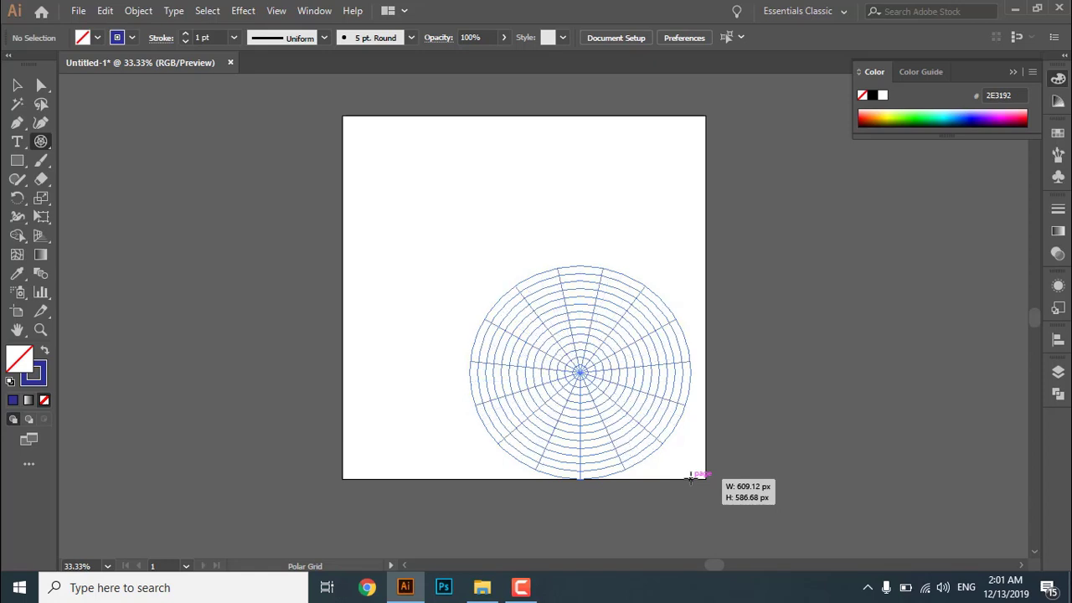
key("Left")
key("Left")
key("Left")
key("Left")
key("Left")
key("Left")
key("Left")
key("Left")
key("Left")
key("Left")
key("Left")
key("Left")
key("Left")
key("Left")
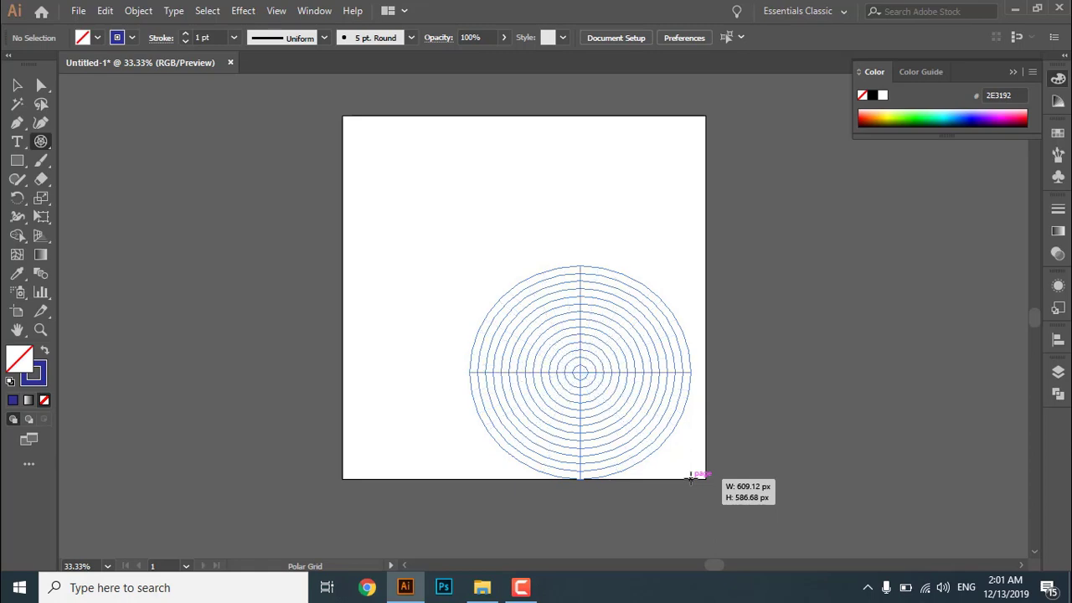
Raise the radial dividers to 15, finish drawing the polar grid, and dismiss the tool options without changes
key("Right")
key("Right")
key("Right")
key("Right")
key("Right")
key("Right")
key("Right")
key("Right")
key("Right")
key("Right")
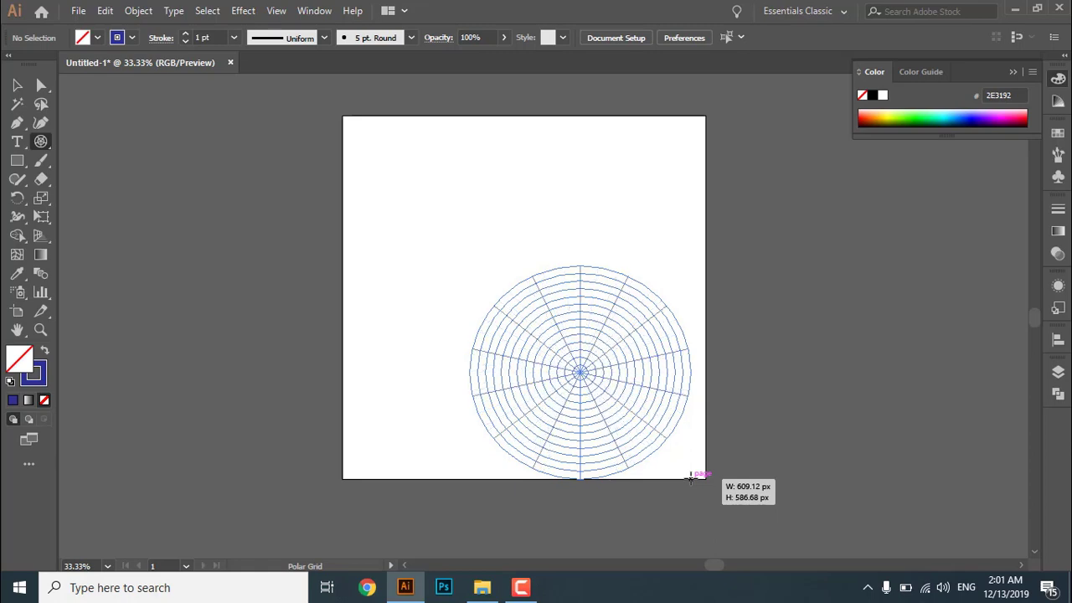
left_click_drag(690, 476, 690, 476)
left_click(691, 475)
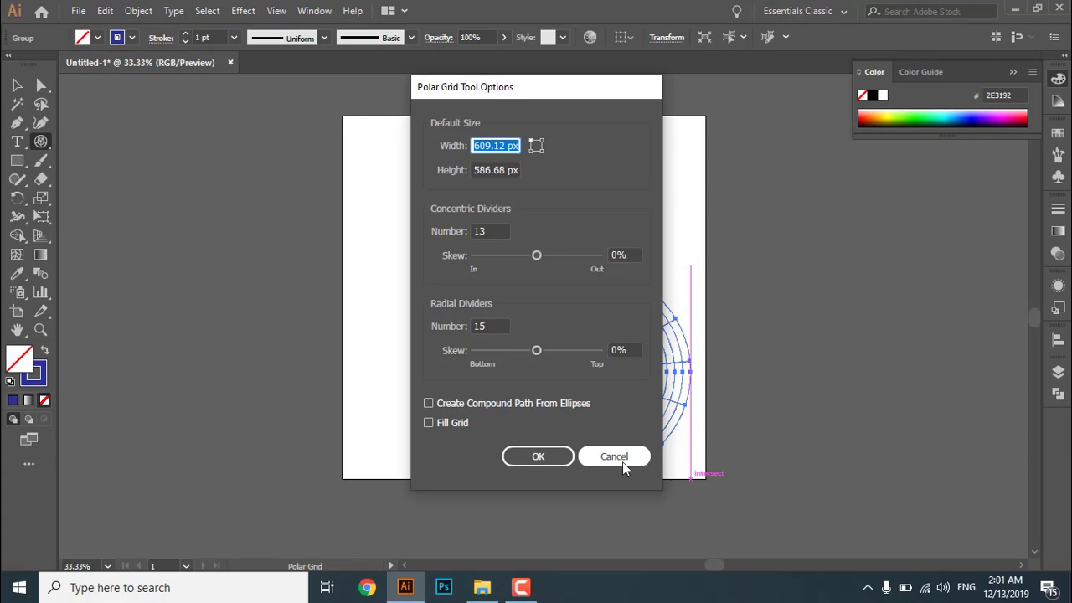
left_click(614, 457)
Move the finished polar grid from the artboard's lower-right area to its upper-left area
left_click(17, 85)
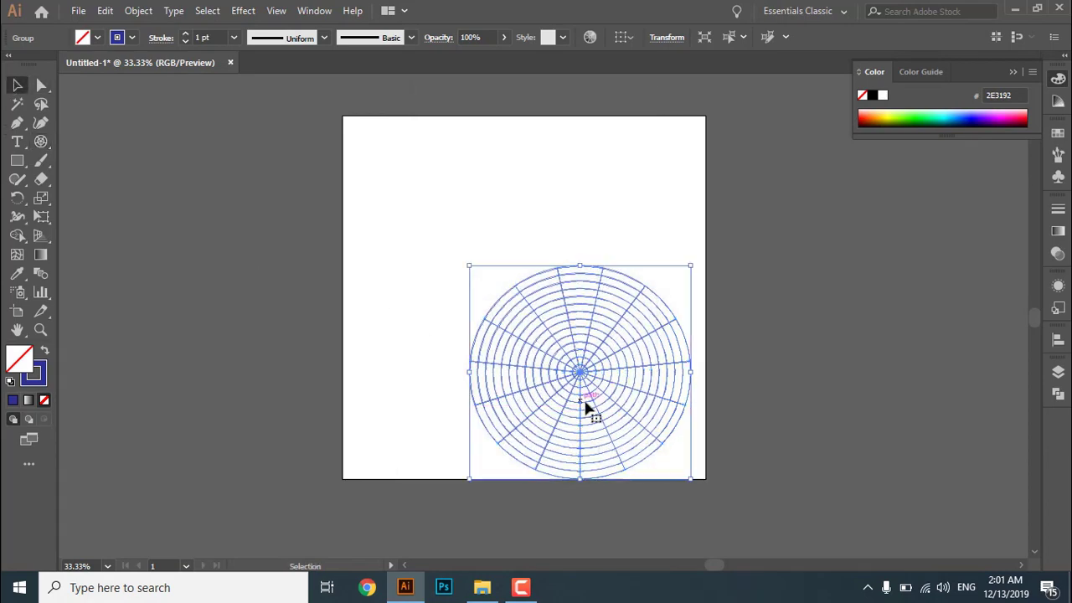
left_click_drag(585, 406, 504, 294)
left_click(41, 85)
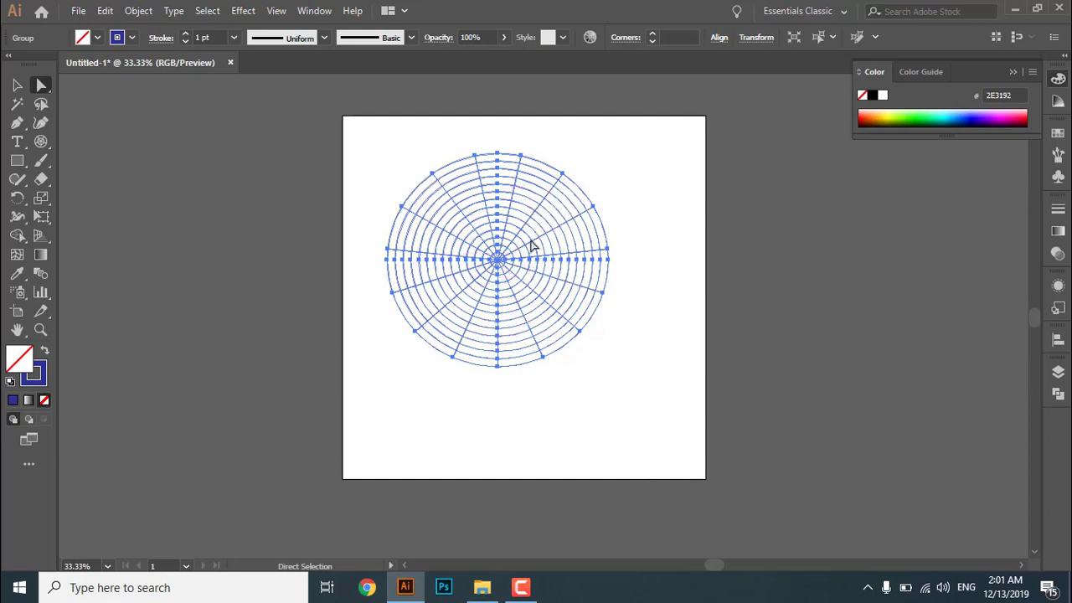
left_click(17, 84)
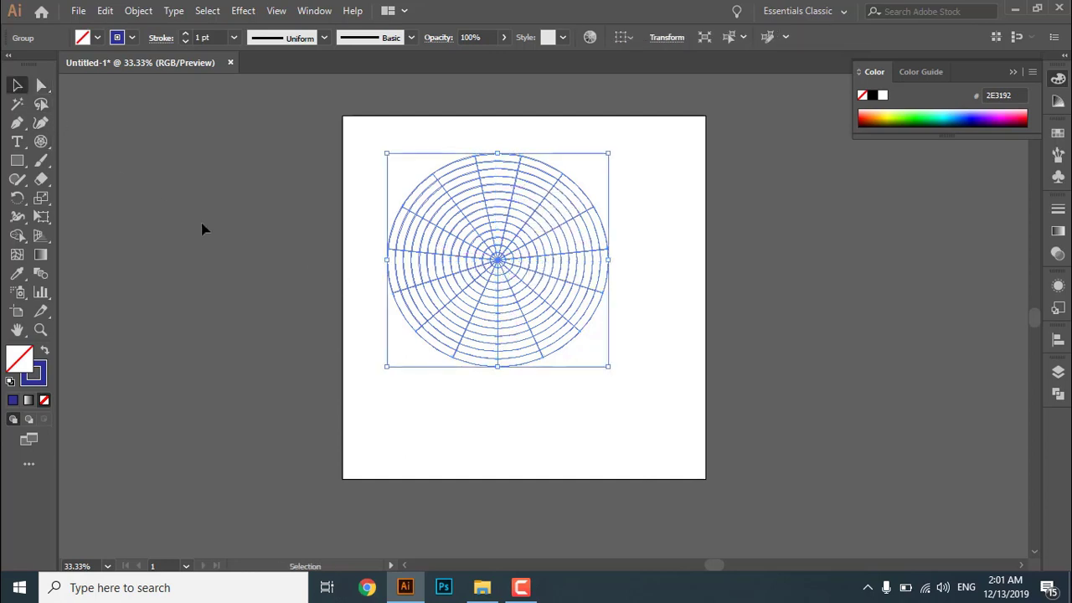
Select the polar grid in the artboard's upper-left area and delete it
left_click(204, 230)
left_click(505, 274)
key("Delete")
Create a 609.12 by 586.68 px polar grid by numeric options with 2 concentric dividers and 15 radial dividers
left_click(41, 142)
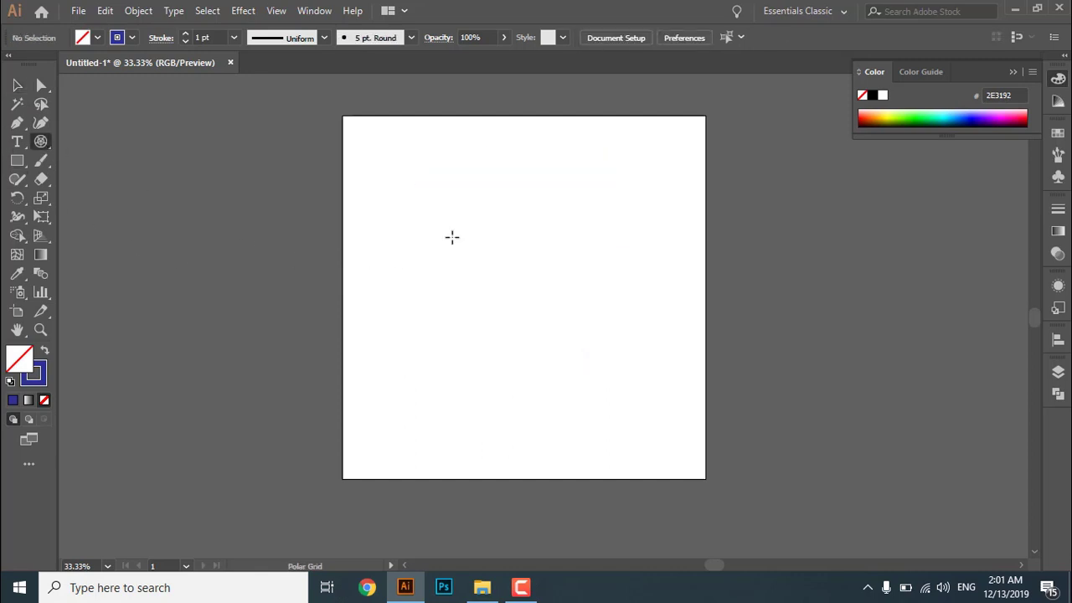
left_click(451, 237)
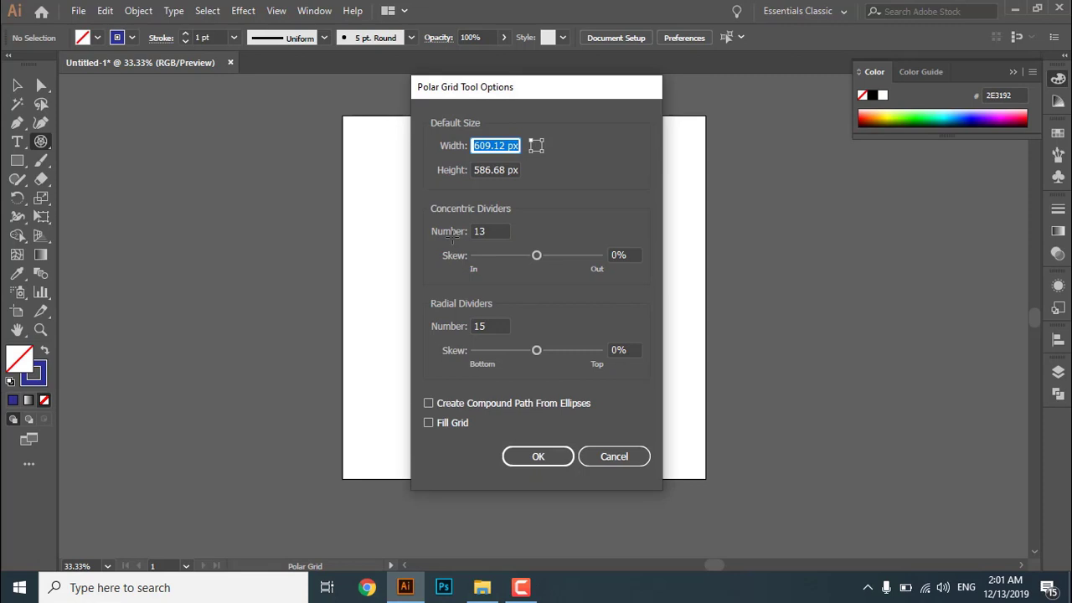
left_click(493, 232)
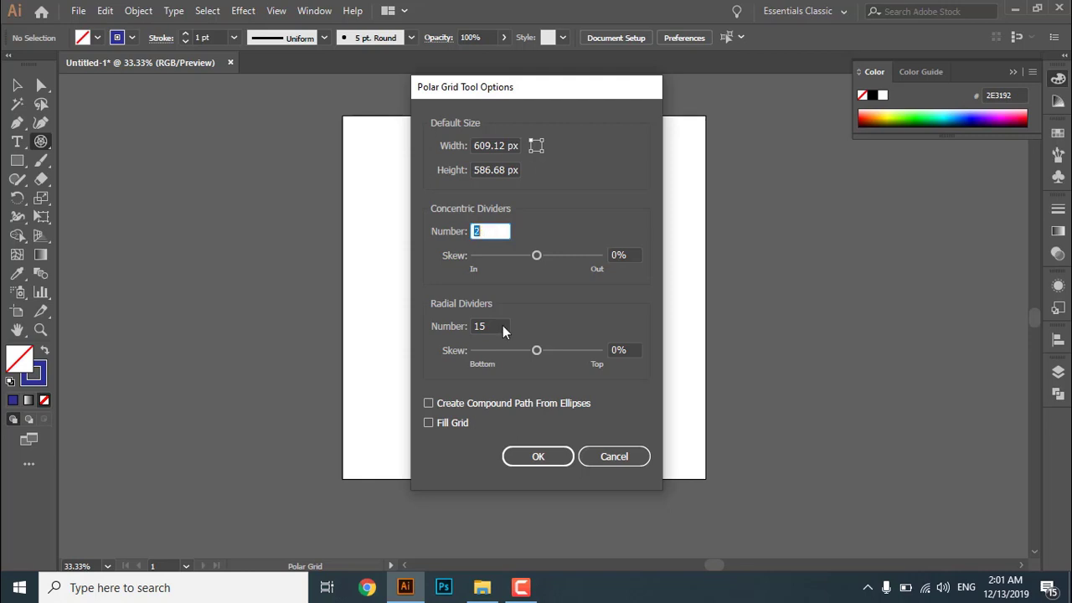
left_click(540, 457)
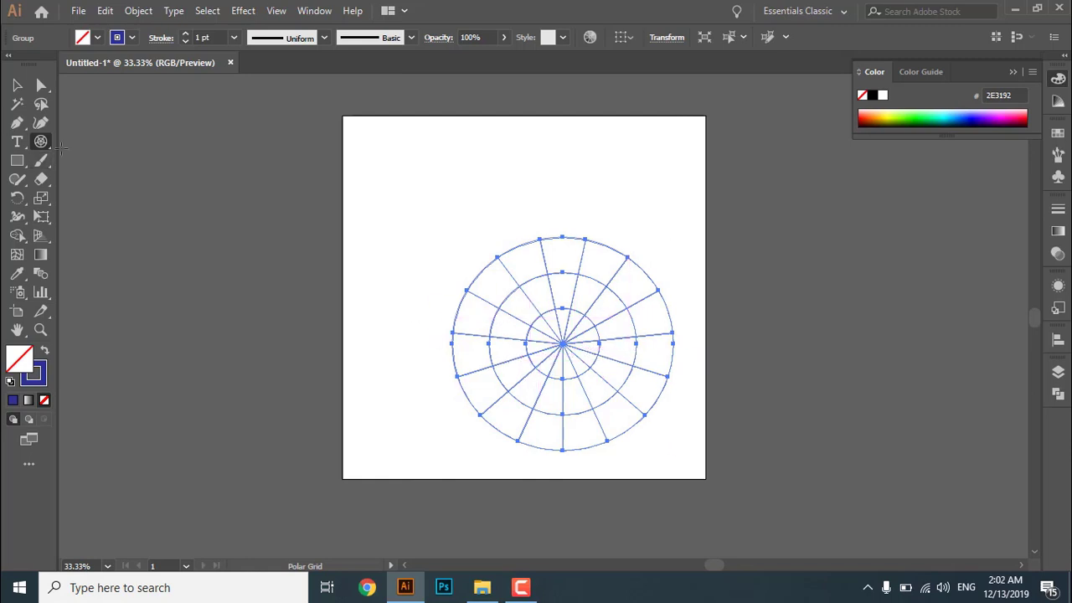
Create a second polar grid near the artboard's upper-left corner with 34 concentric dividers and 15 radial dividers
left_click(373, 171)
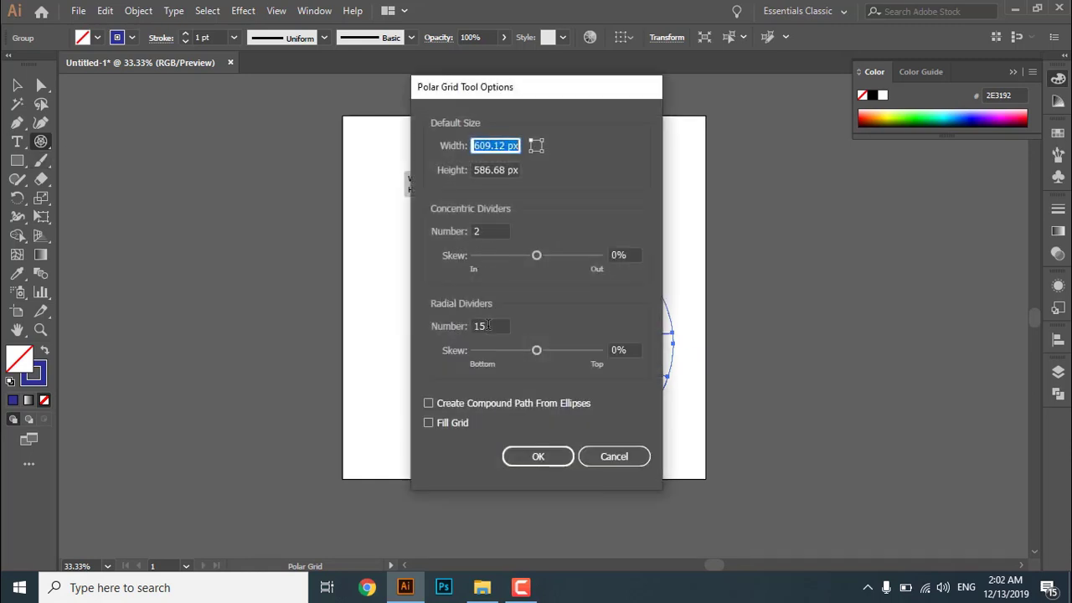
left_click(490, 327)
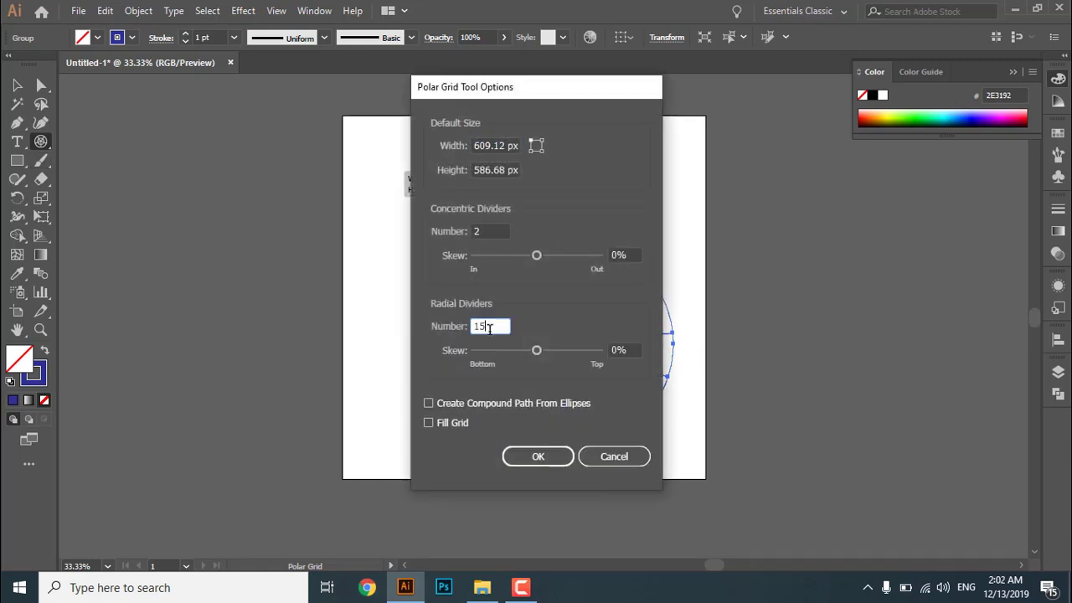
left_click(492, 232)
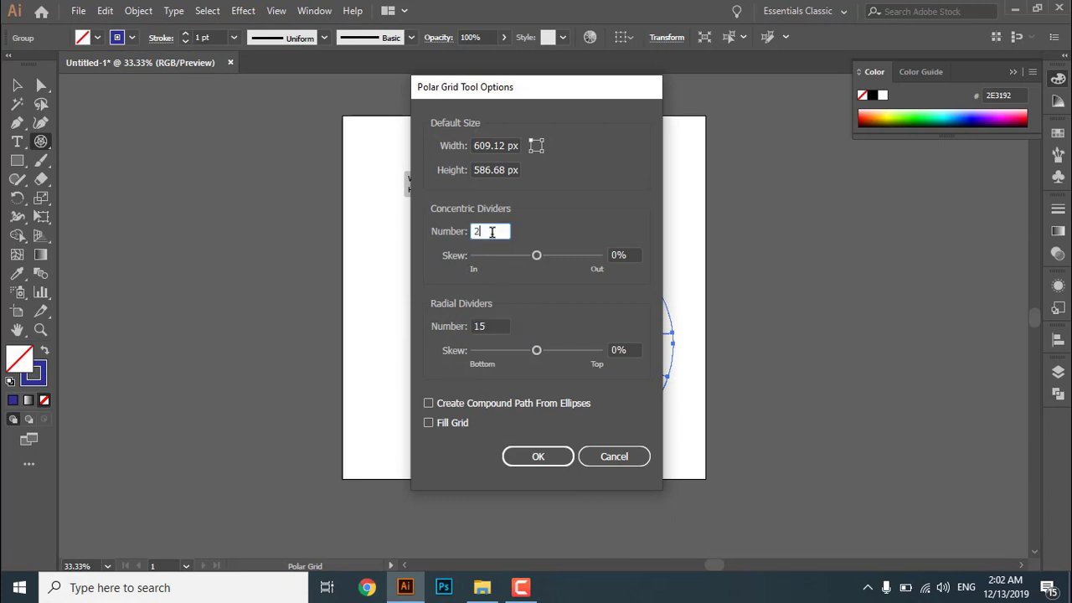
left_click(537, 452)
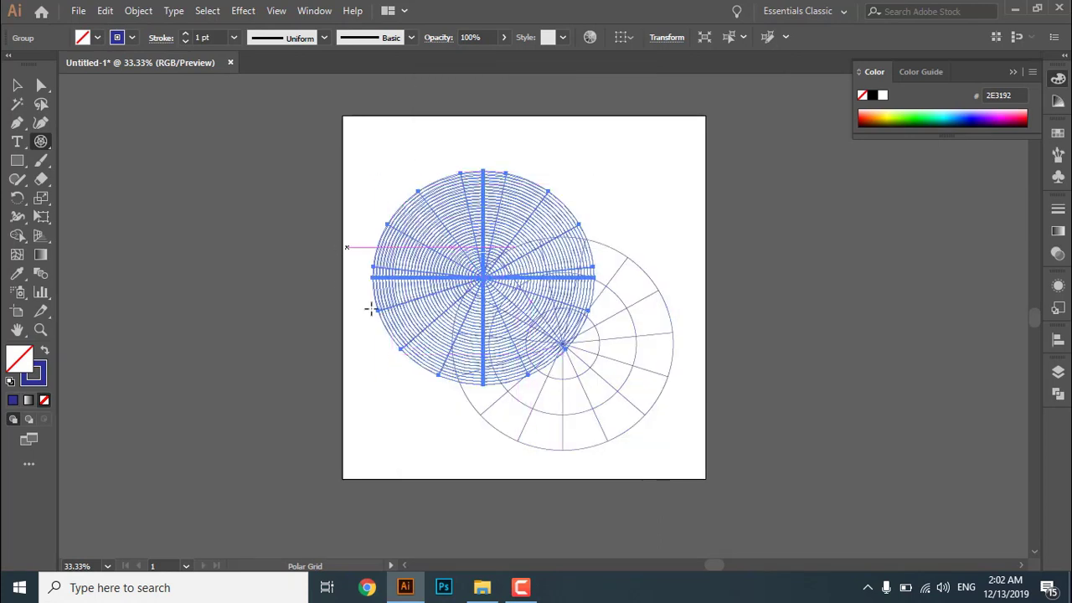
Move the 34-divider polar grid off the artboard to its left side and deselect it
key("v")
left_click_drag(433, 242, 181, 205)
left_click(309, 445)
Delete both polar grids, the dense one beside the artboard and the sparse one on it
left_click(256, 280)
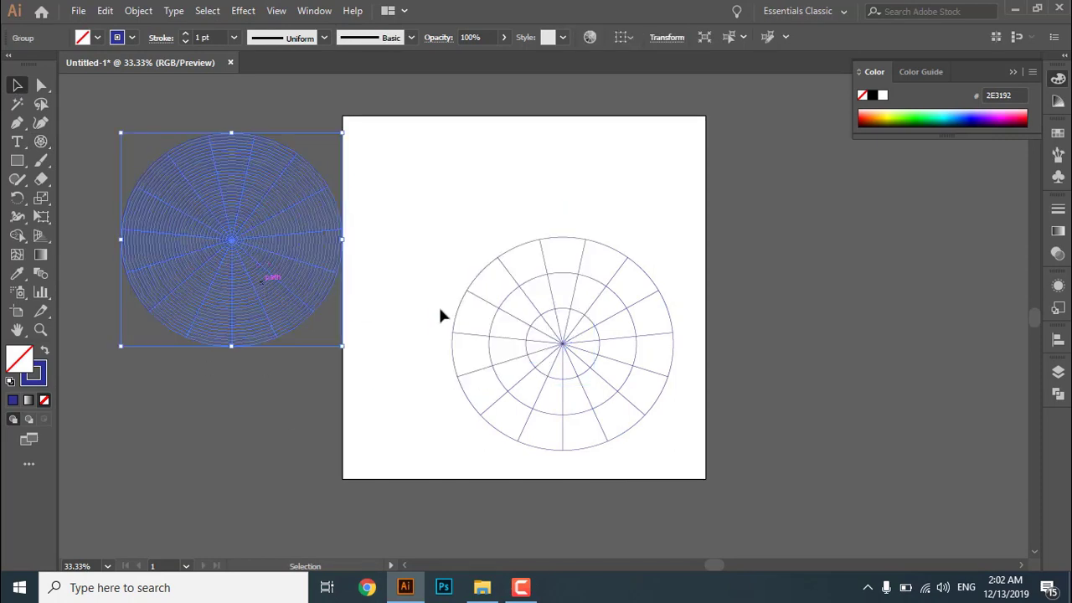
key("Delete")
left_click_drag(486, 175, 596, 405)
key("Delete")
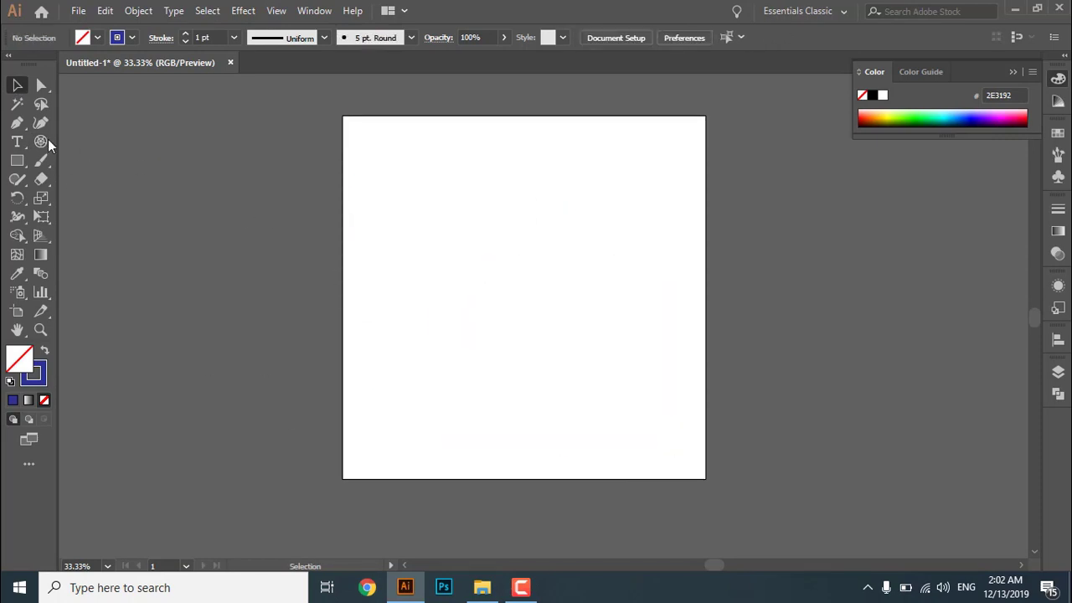
Create a polar grid at the artboard's left edge with 10 concentric dividers and 68 radial dividers
left_click(42, 142)
left_click(332, 224)
left_click(492, 326)
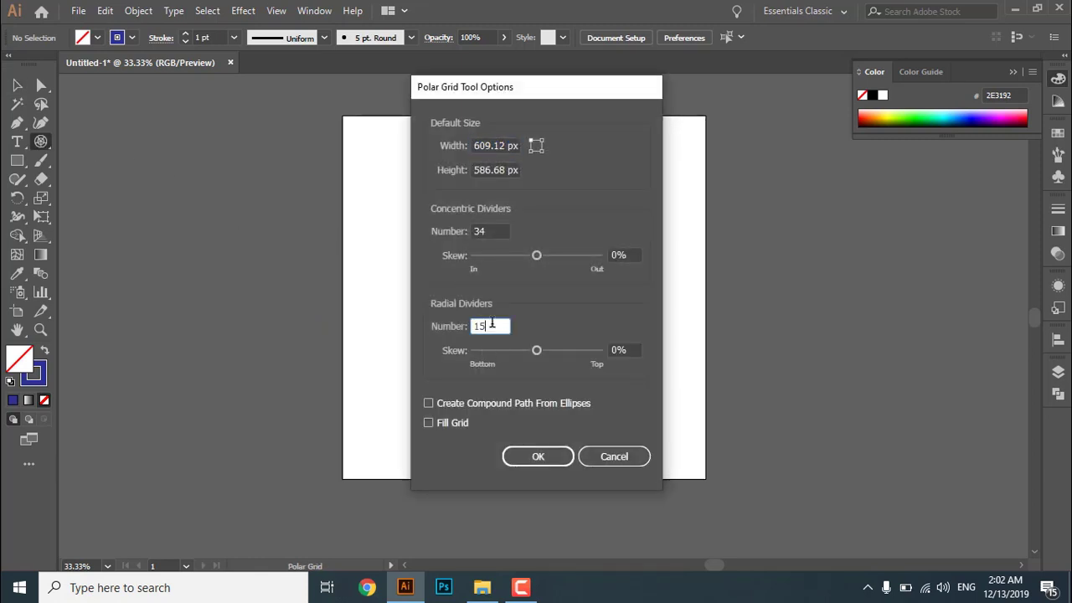
left_click(503, 230)
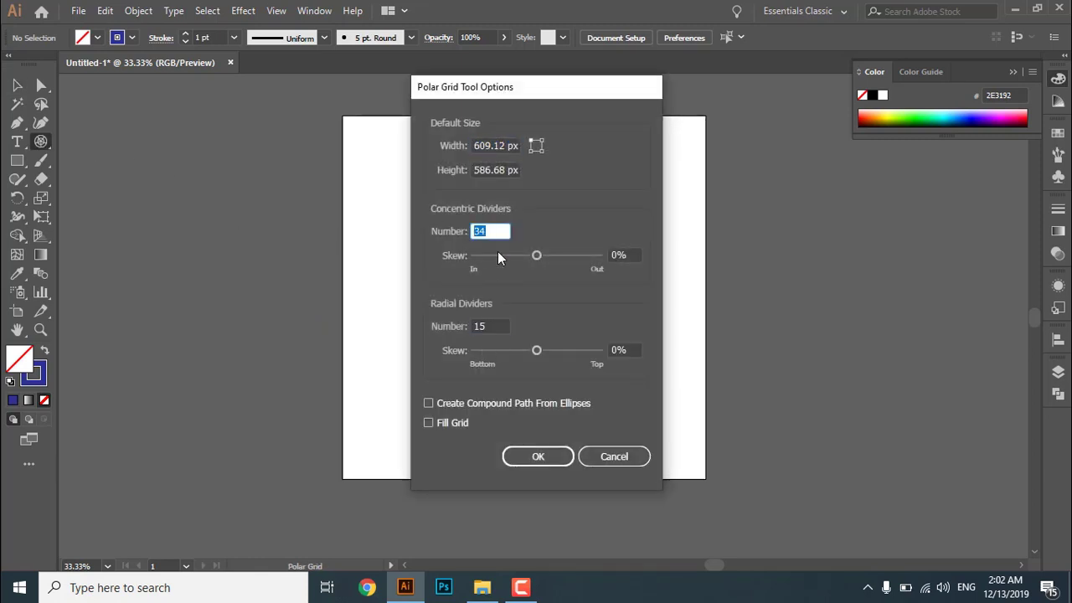
type("10")
left_click(496, 326)
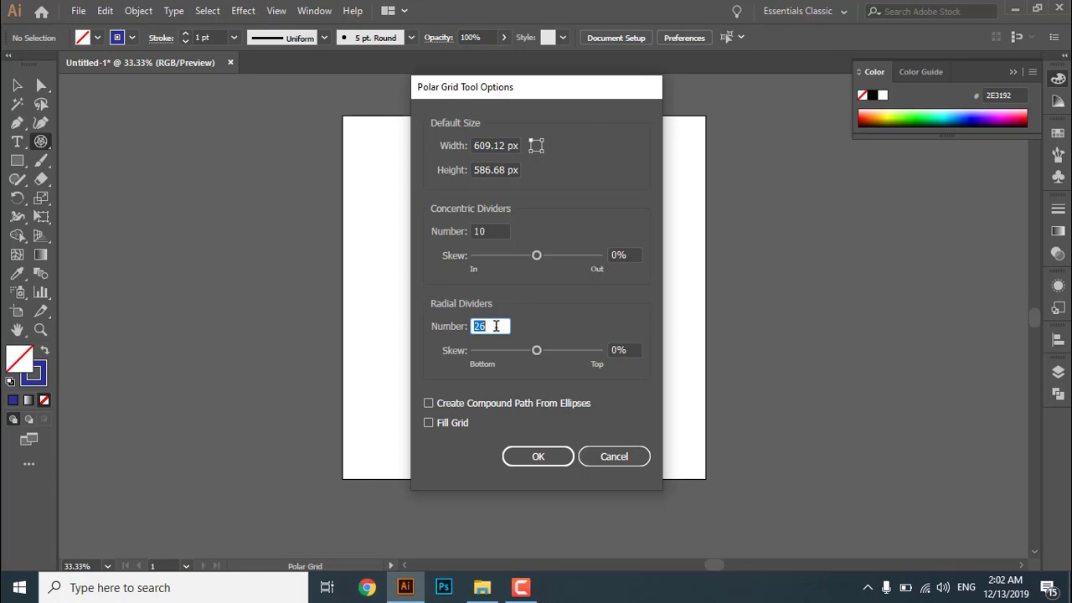
left_click(543, 458)
Move the new polar grid to the artboard's upper middle and deselect it
left_click(14, 91)
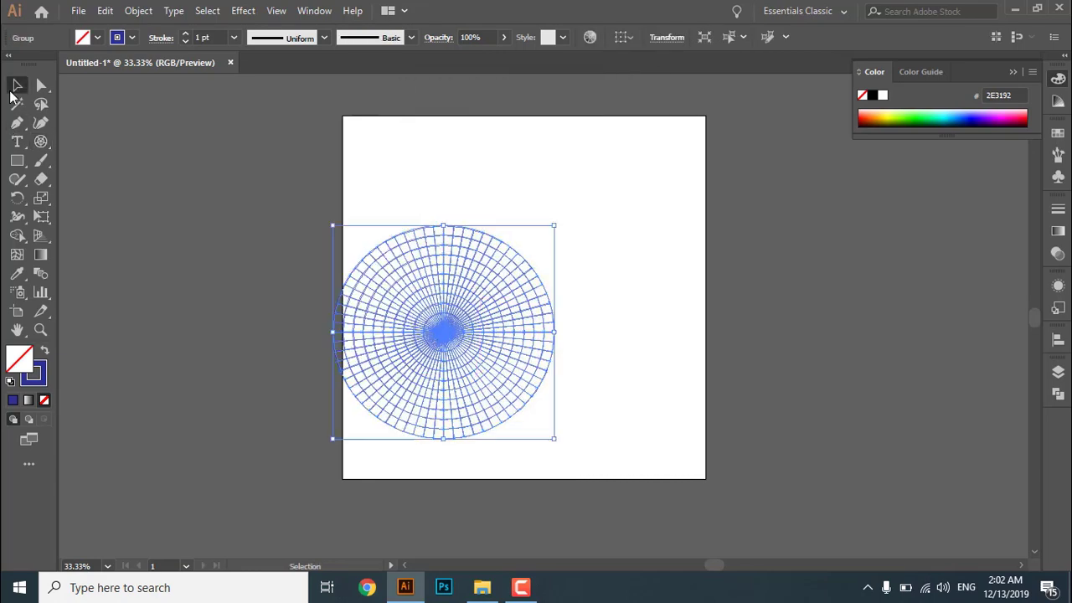
left_click_drag(455, 290, 535, 186)
left_click(524, 431)
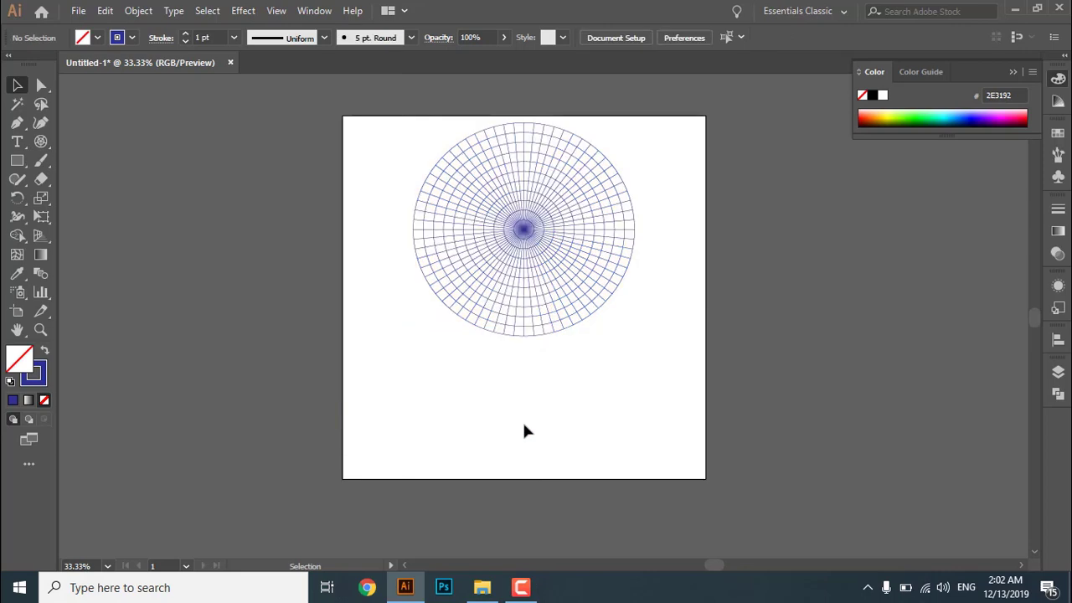
Reposition and copy the polar grid to make three overlapping grids at the artboard's upper left, upper right and bottom centre
left_click_drag(529, 293, 590, 279)
left_click_drag(612, 241, 521, 387)
left_click(542, 423)
scroll(555, 350, "up", 1)
left_click(754, 373)
scroll(731, 376, "down", 1)
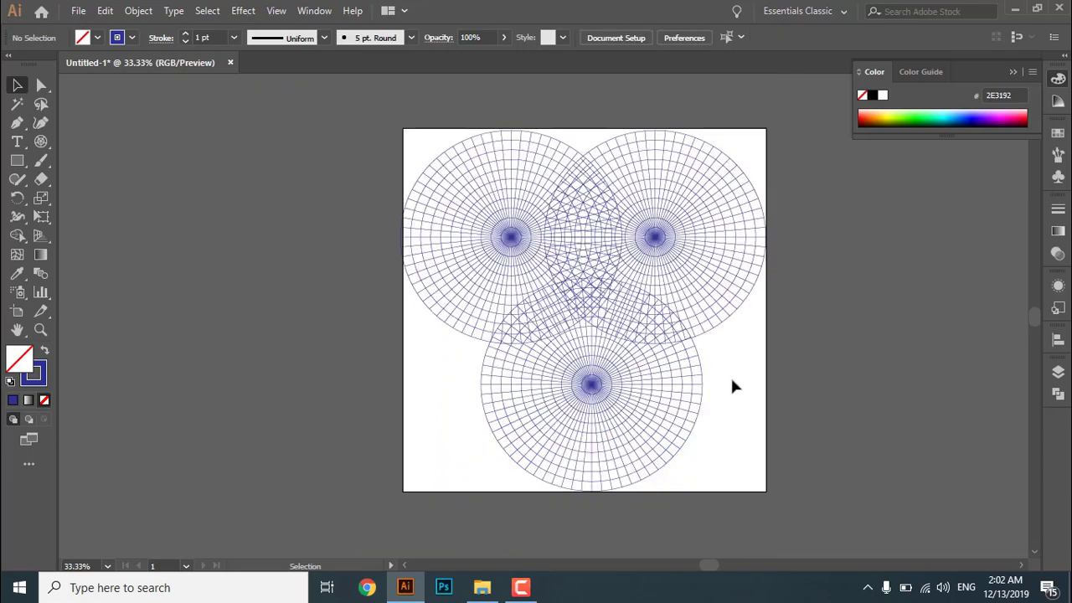
Copy the bottom polar grid to both sides so the copies overlap the artboard's lower-left and lower-right edges
scroll(730, 375, "right", 2)
scroll(426, 360, "up", 1)
left_click_drag(554, 431, 425, 415)
left_click(296, 516)
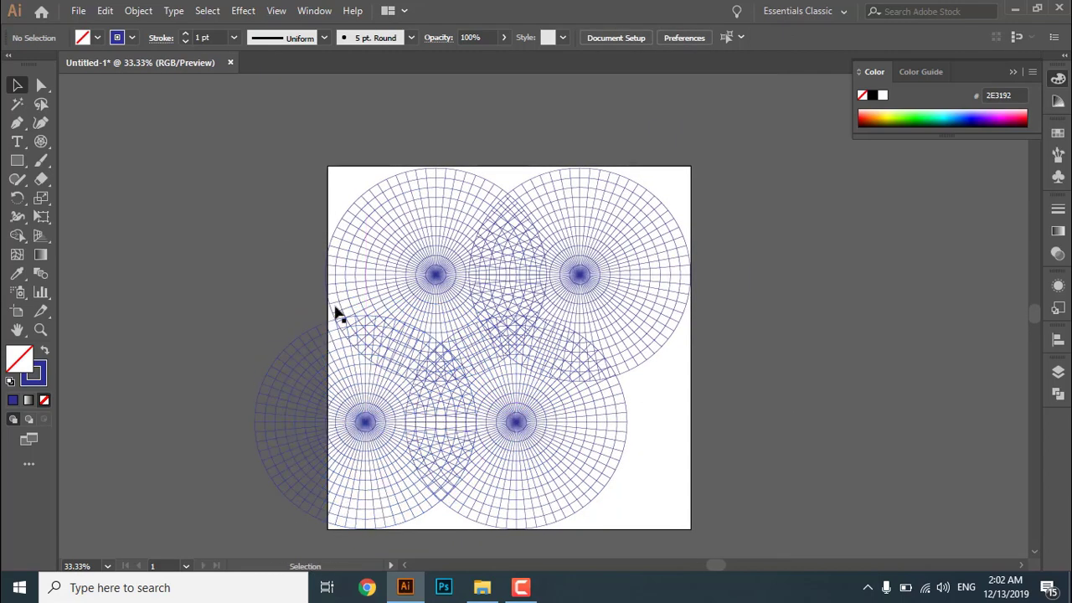
left_click_drag(519, 431, 694, 484)
left_click(742, 292)
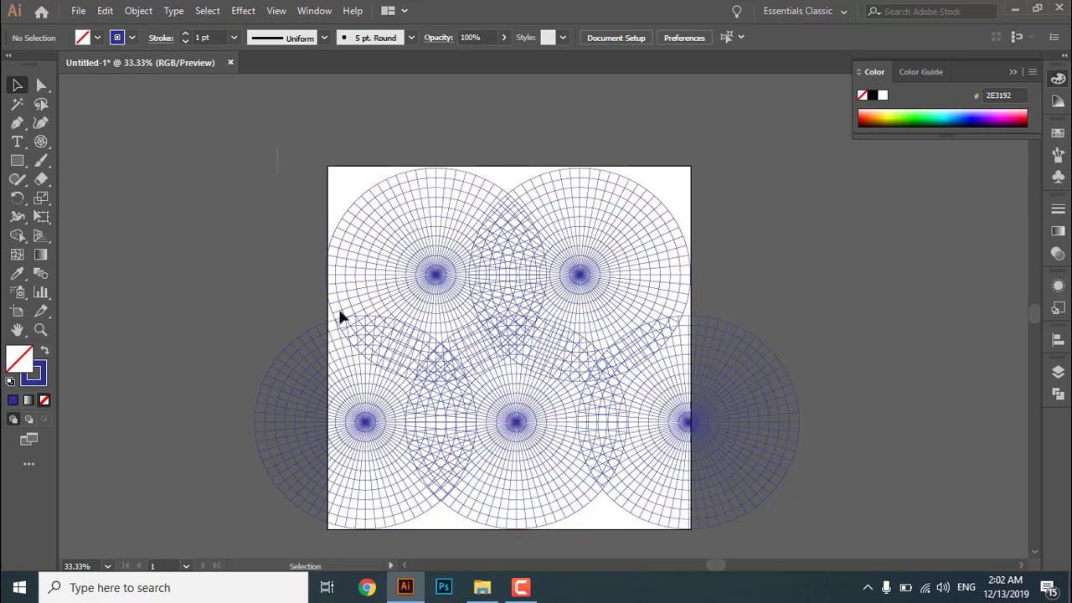
Select all five overlapping polar grids and delete them
left_click_drag(277, 148, 780, 459)
key("Delete")
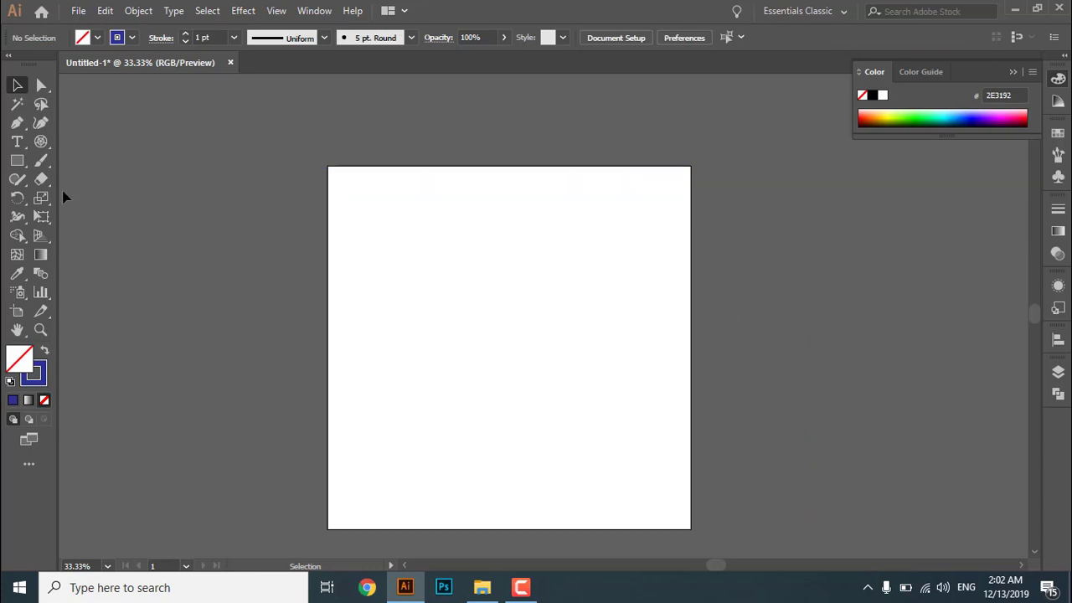
Create a polar grid of plain concentric circles with 10 concentric dividers and 0 radial dividers
left_click(46, 142)
left_click(448, 348)
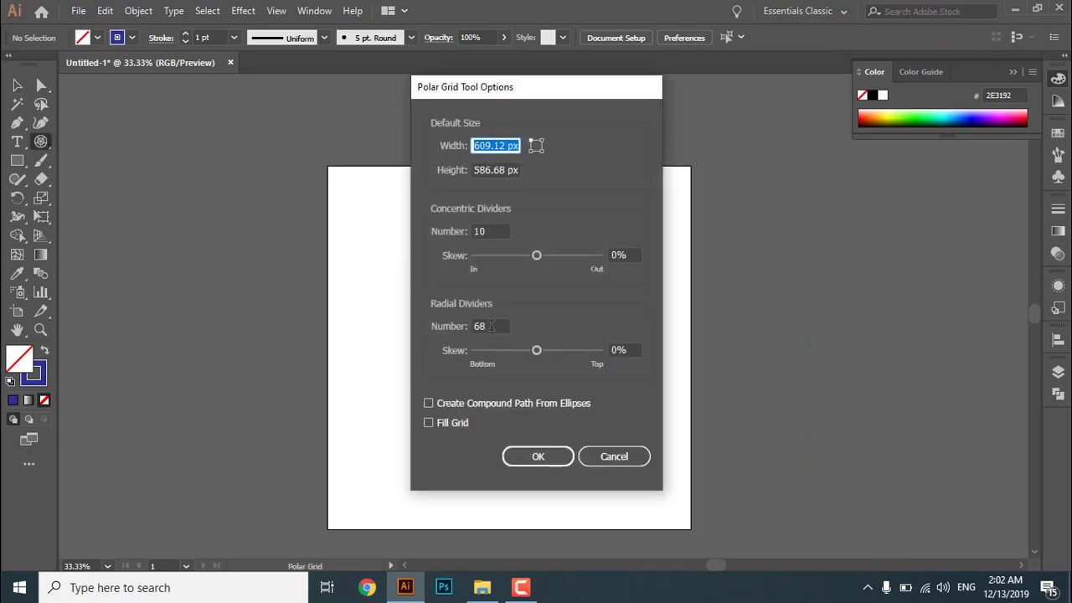
double_click(491, 326)
left_click(494, 231)
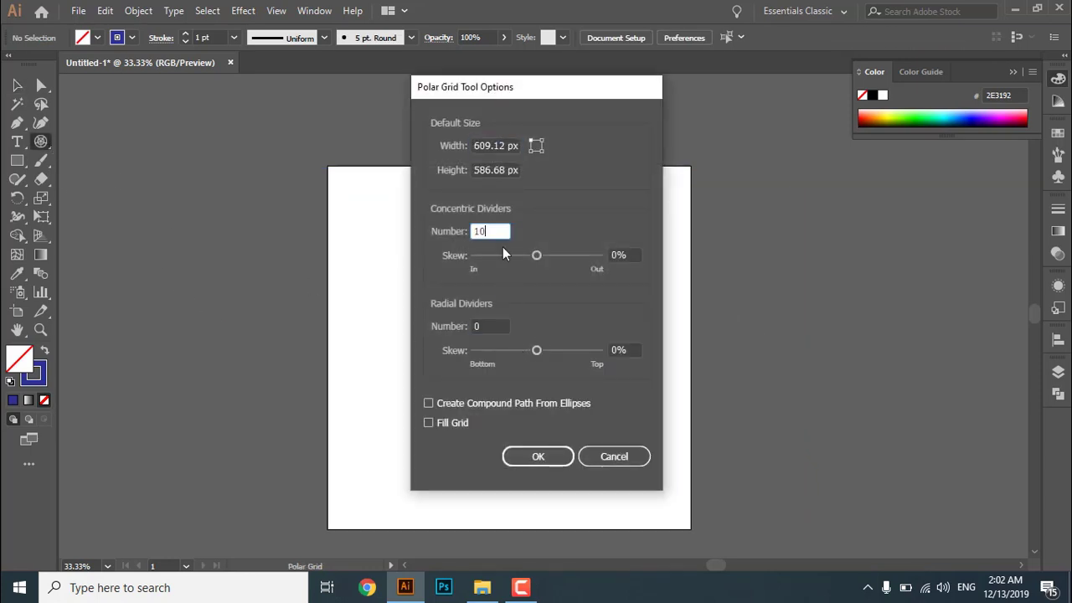
left_click(539, 456)
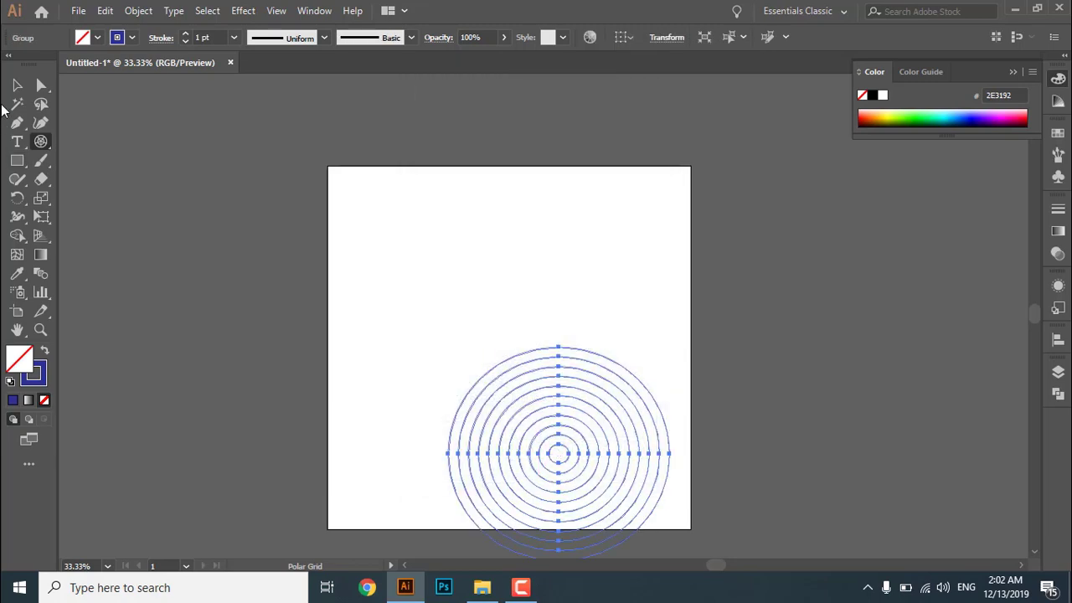
Move the concentric-circle grid fully onto the artboard, slightly above and left of its centre
key("v")
left_click_drag(457, 411, 465, 296)
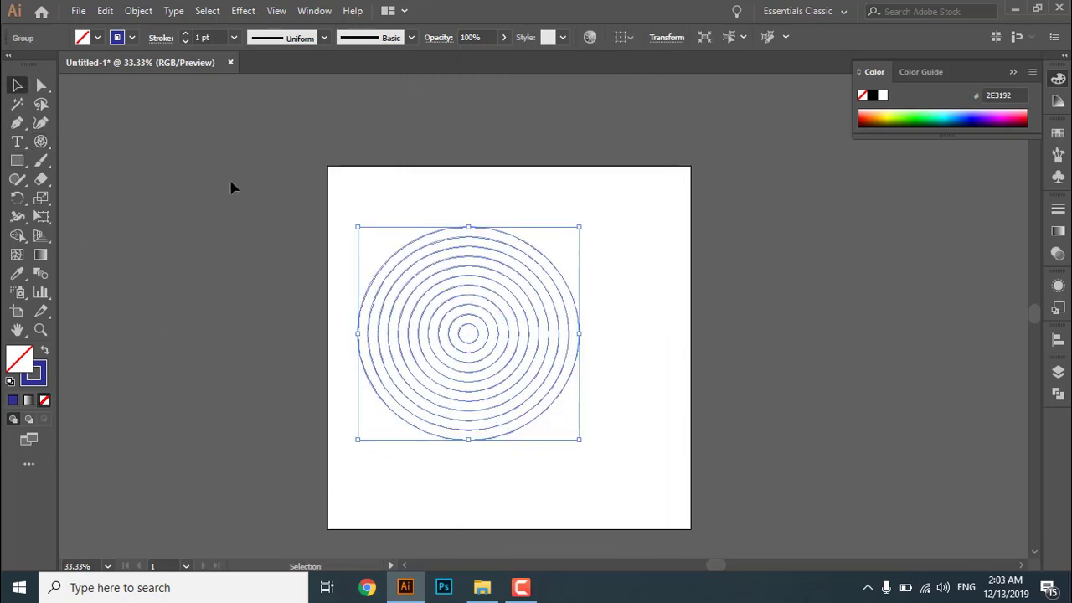
left_click_drag(471, 340, 491, 320)
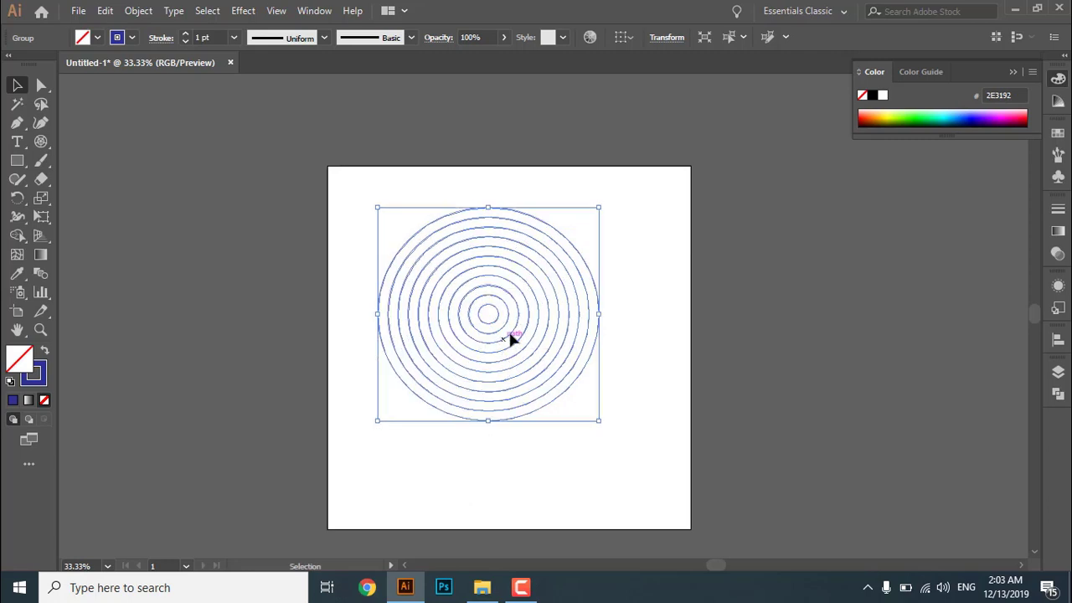
Create another polar grid with 30 concentric dividers and 0 radial dividers, starting near the artboard's upper-left edge
left_click(50, 145)
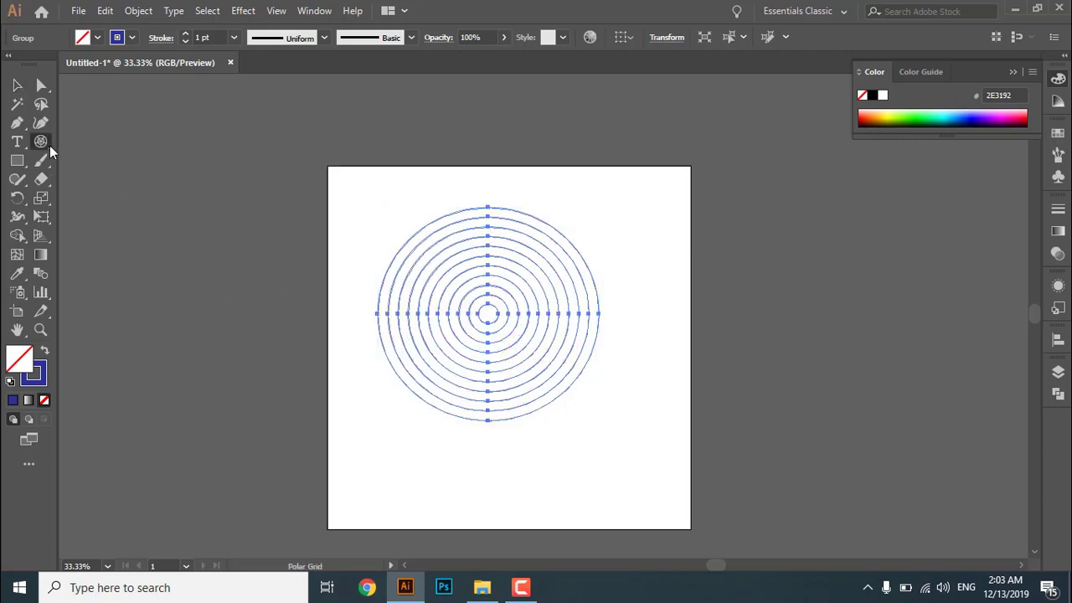
left_click(333, 221)
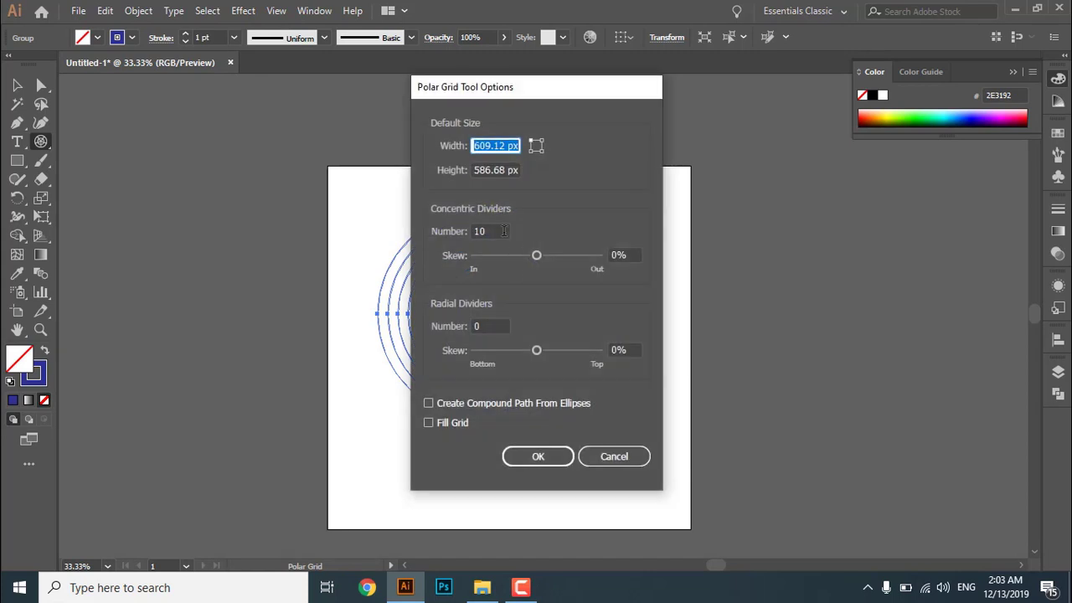
left_click(504, 231)
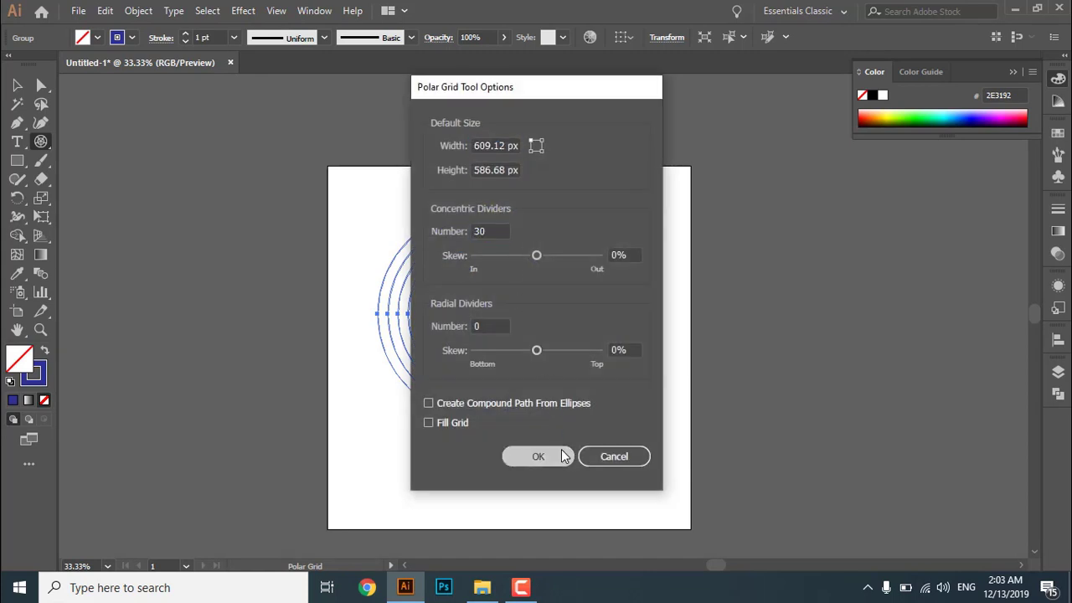
left_click(538, 455)
left_click(16, 85)
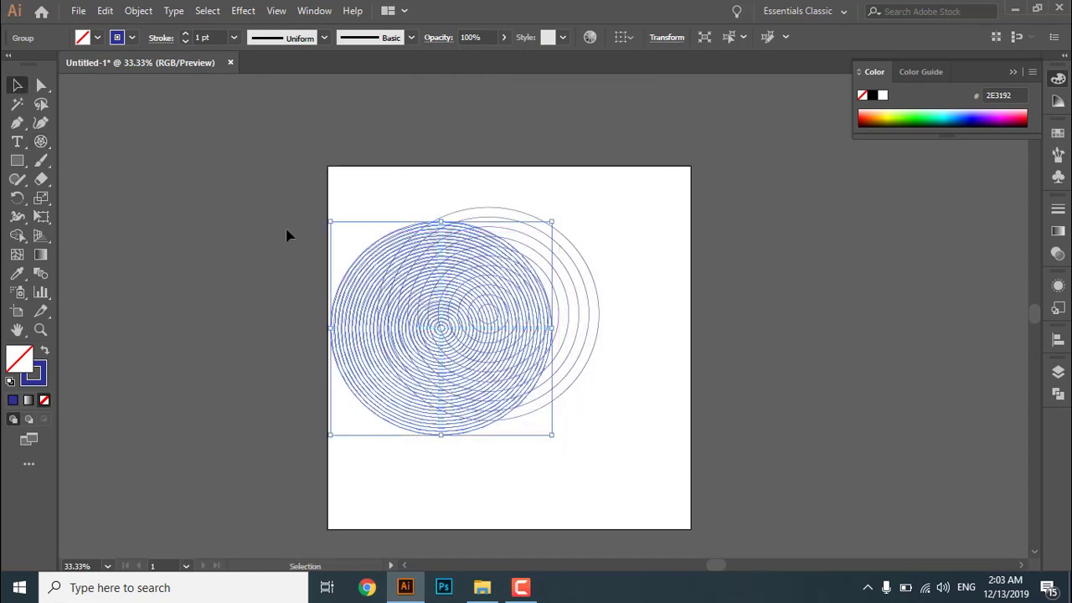
Delete the older, sparser grid of 10 concentric dividers lying behind the new one
left_click(592, 310)
left_click_drag(618, 302, 566, 382)
key("Delete")
Move the dense concentric grid onto the artboard, scale it up from its centre and place it near the artboard's middle
left_click_drag(443, 341, 535, 328)
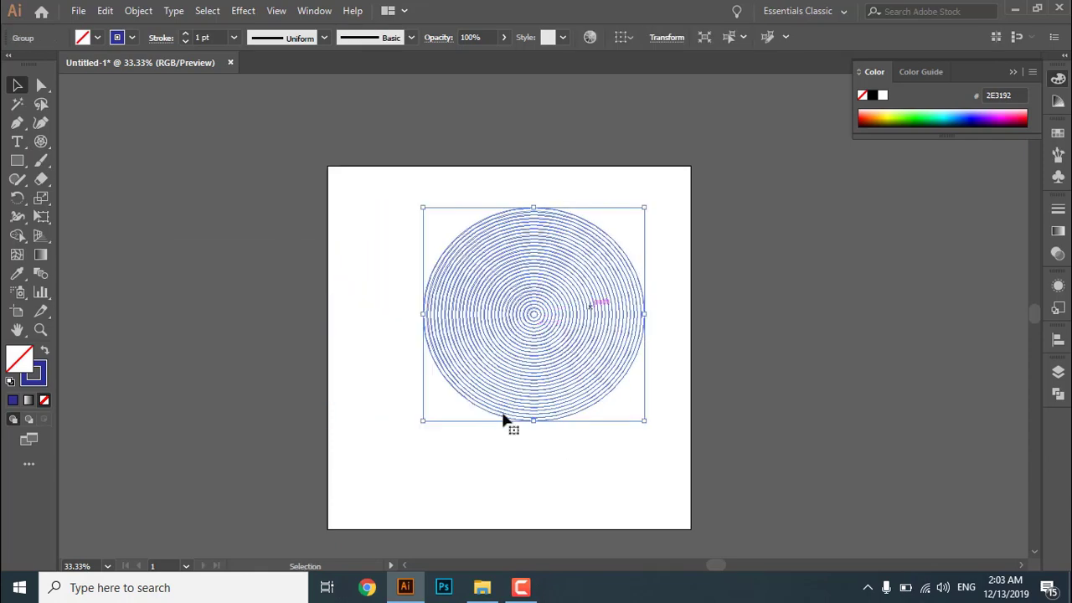
left_click_drag(422, 426, 398, 449)
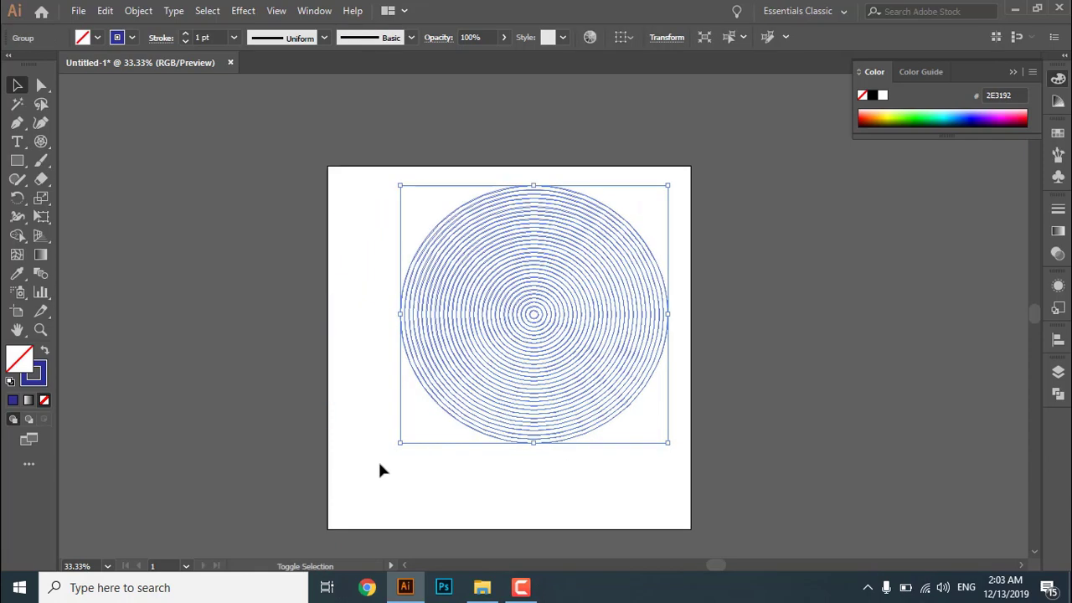
left_click_drag(518, 362, 496, 397)
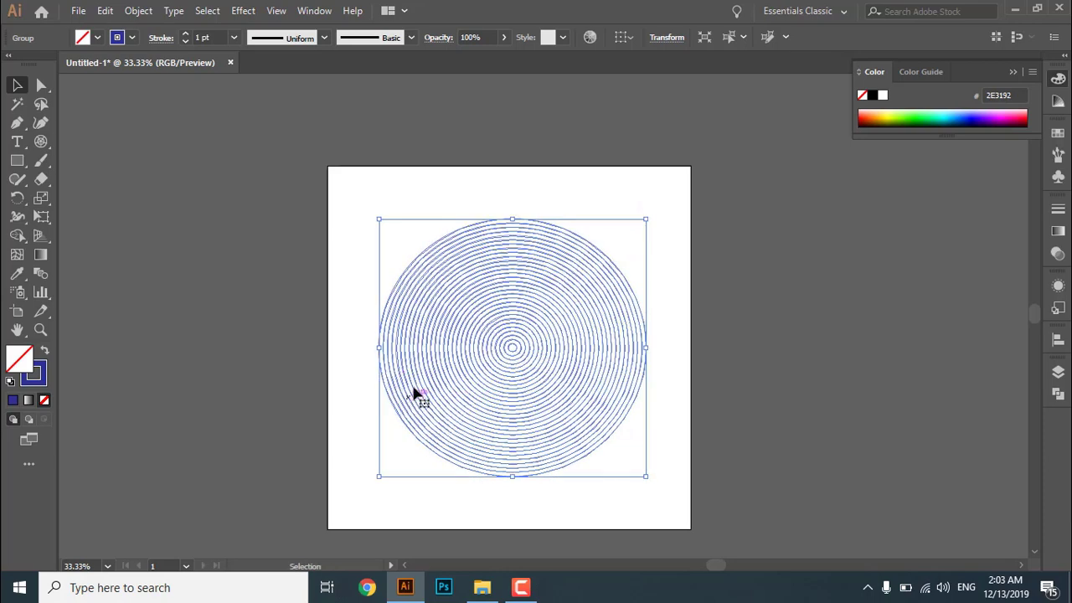
Delete scattered single rings from the inner, middle and outer parts of the grid with Group Selection, leaving uneven gaps
key("a")
left_click(327, 323)
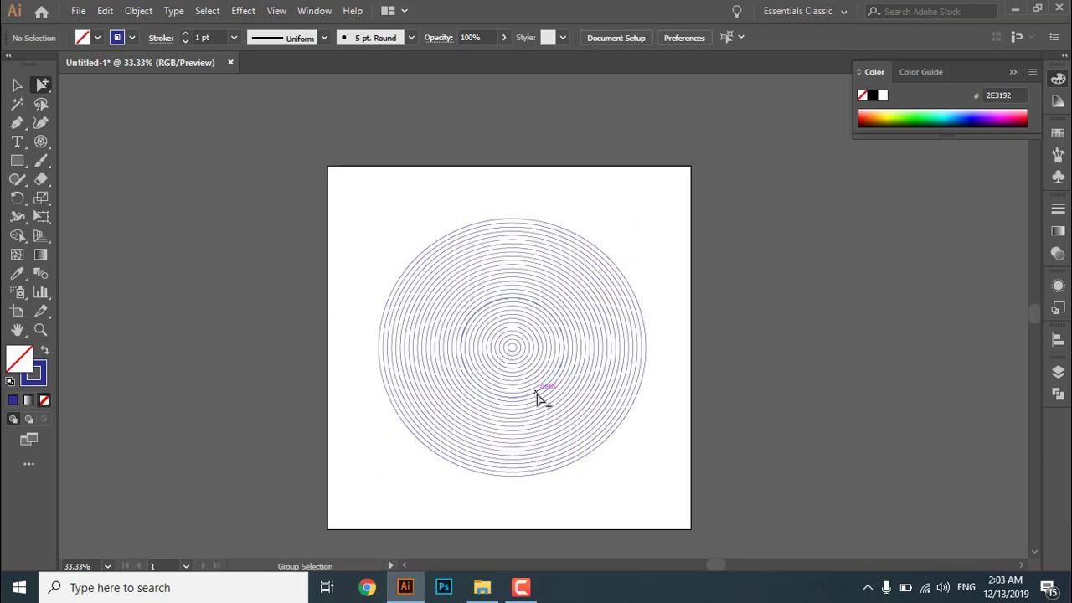
scroll(539, 397, "up", 2)
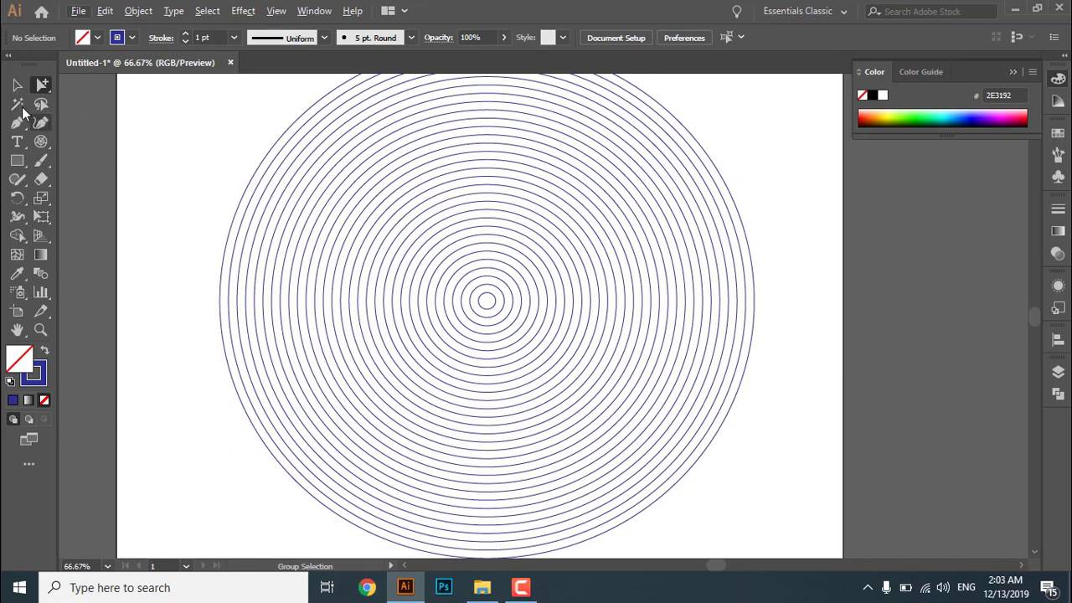
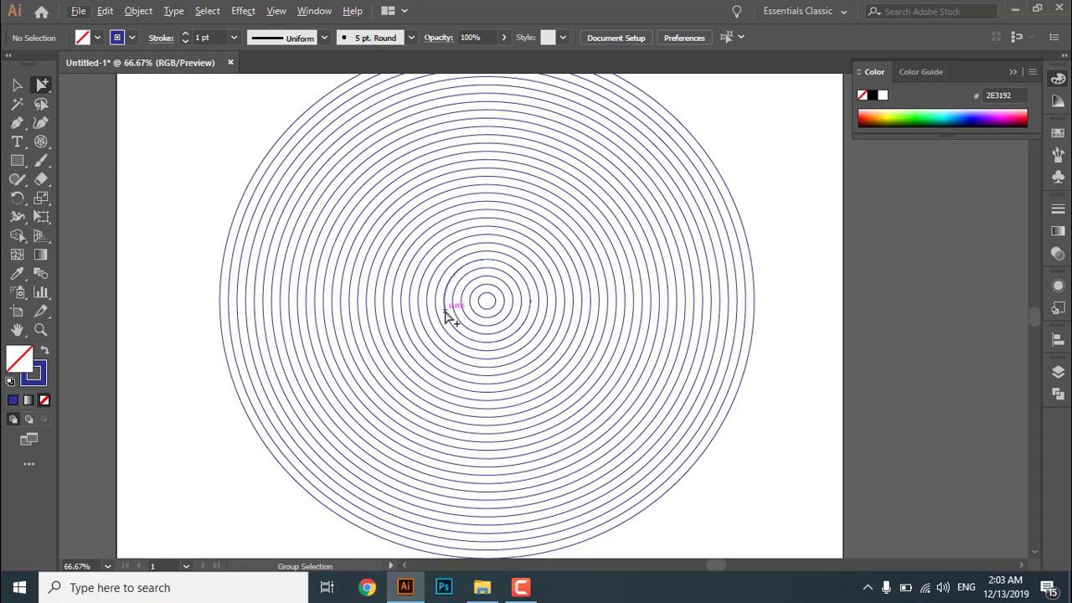
left_click(444, 309)
left_click(436, 370)
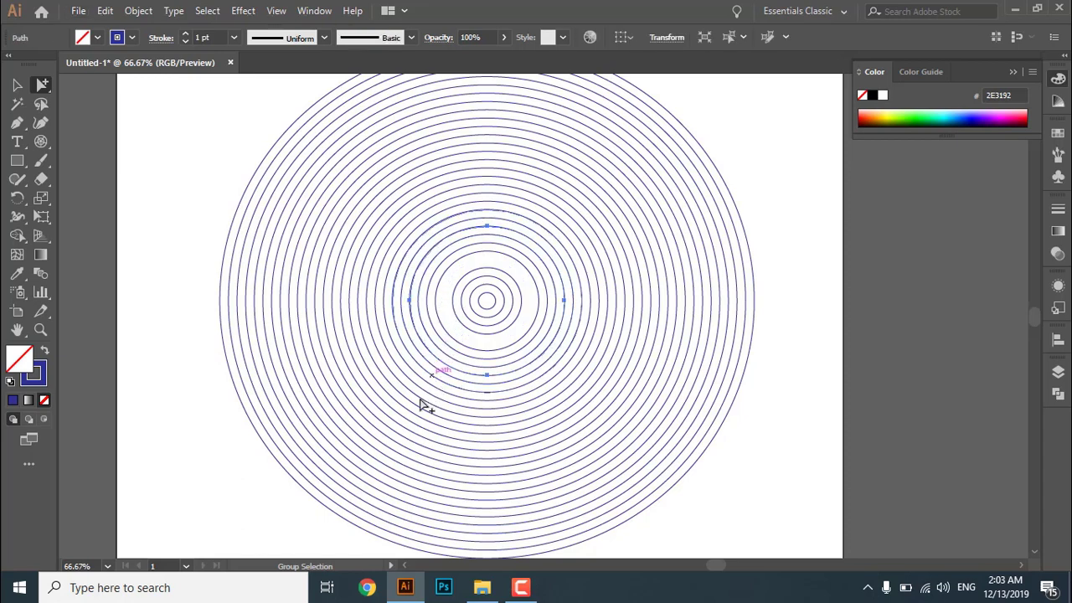
key("Delete")
left_click(370, 412)
key("Delete")
left_click(335, 426)
key("Delete")
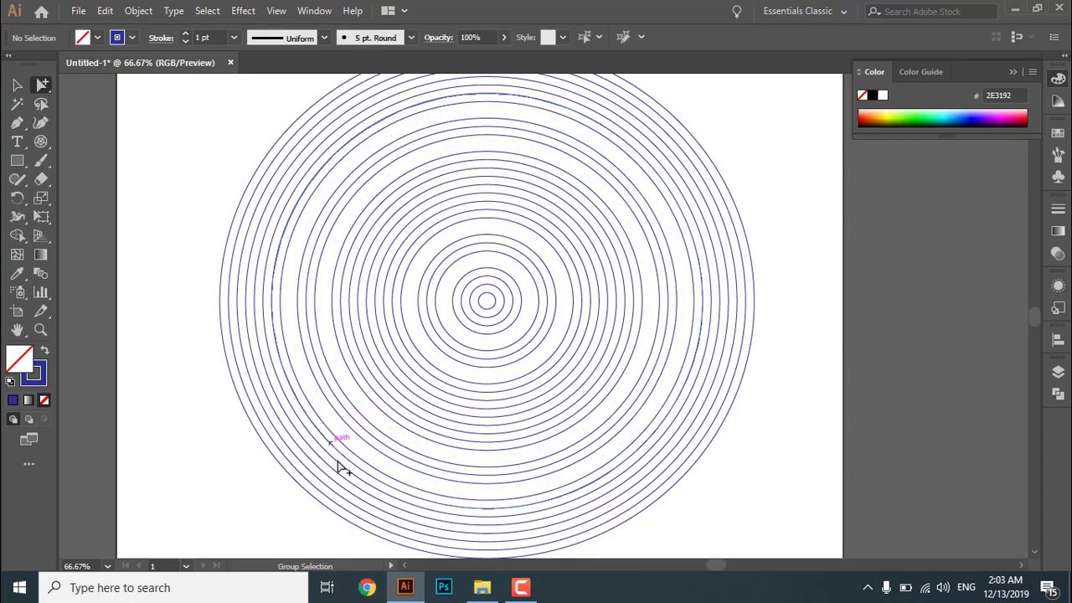
left_click(376, 492)
key("Delete")
left_click(485, 429)
key("Delete")
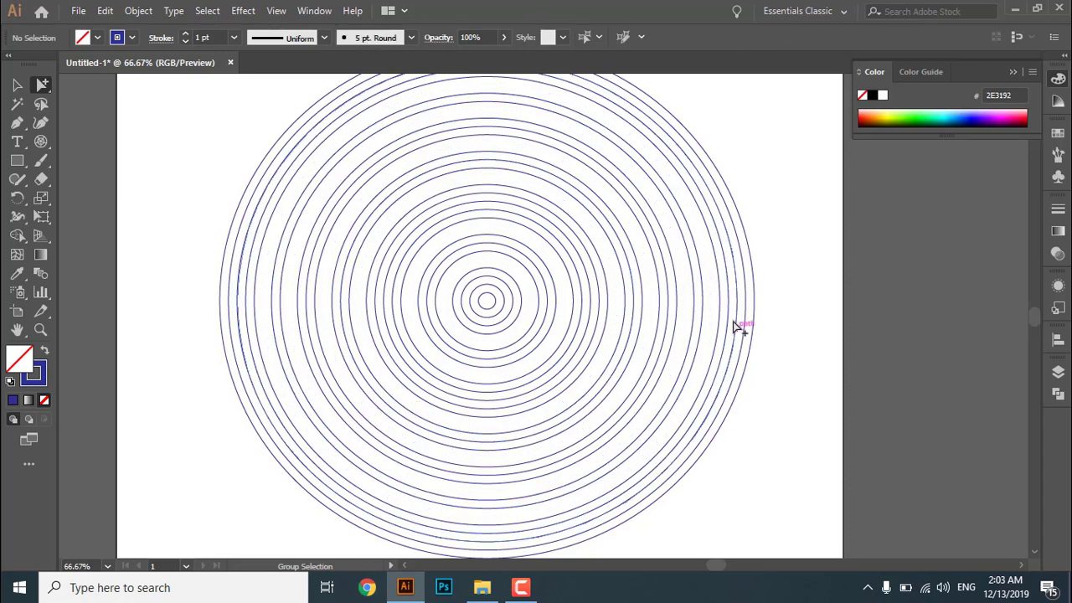
left_click(252, 218)
key("Delete")
left_click(255, 234)
key("Delete")
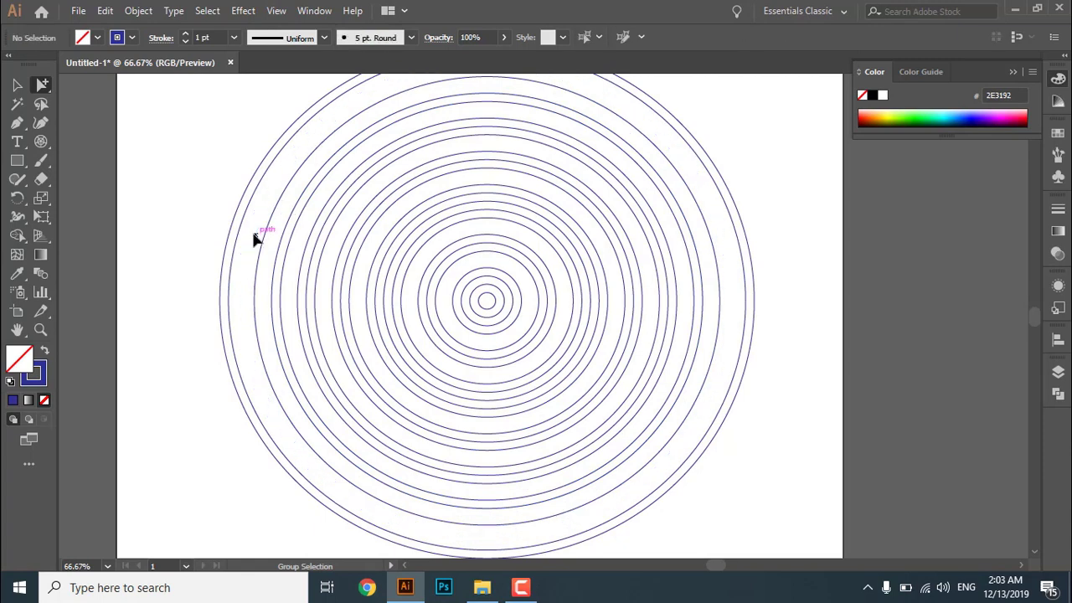
Draw a tall, narrow rectangle over the lower-left part of the rings and swap its fill and stroke to make it solid blue
scroll(387, 277, "down", 2)
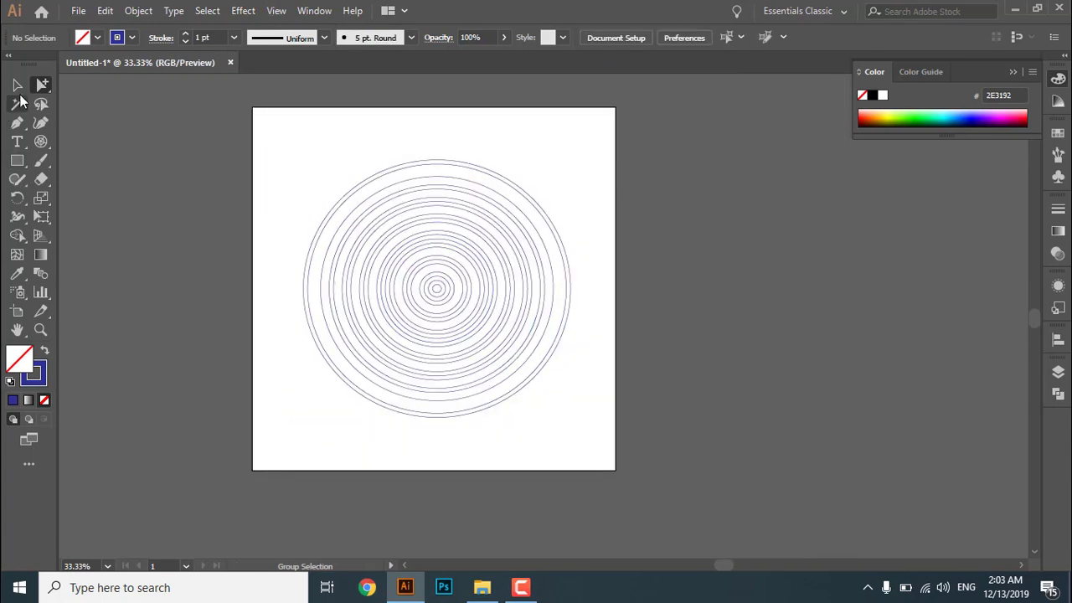
left_click(18, 86)
scroll(332, 201, "up", 1)
scroll(400, 240, "down", 2)
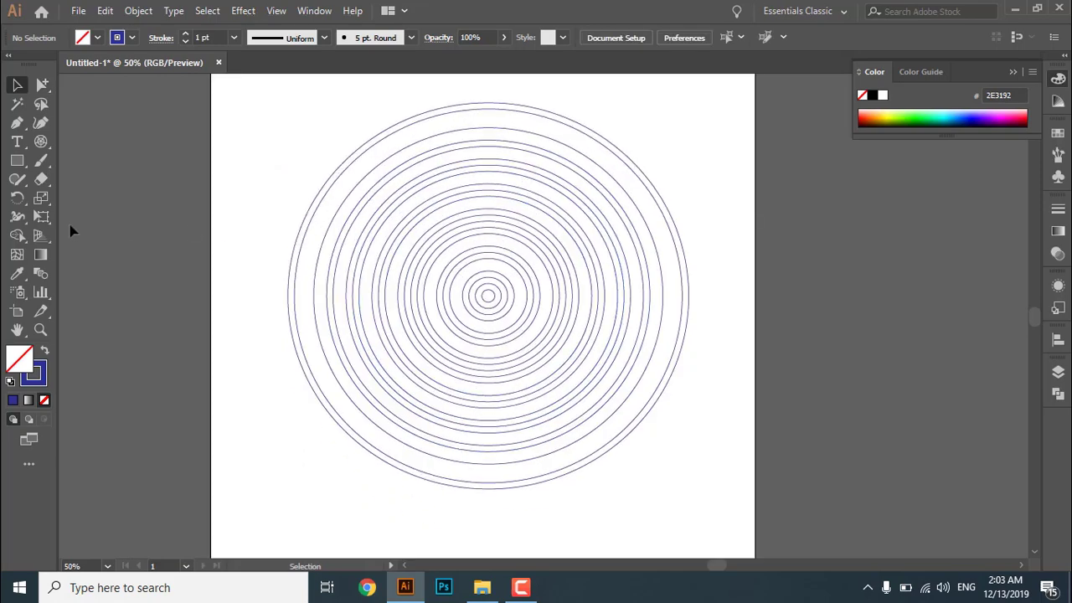
left_click(21, 160)
scroll(342, 228, "down", 3)
left_click_drag(341, 245, 411, 448)
mouse_move(418, 463)
left_mouse_down()
mouse_move(419, 486)
mouse_move(397, 488)
left_mouse_up()
key("ctrl+z")
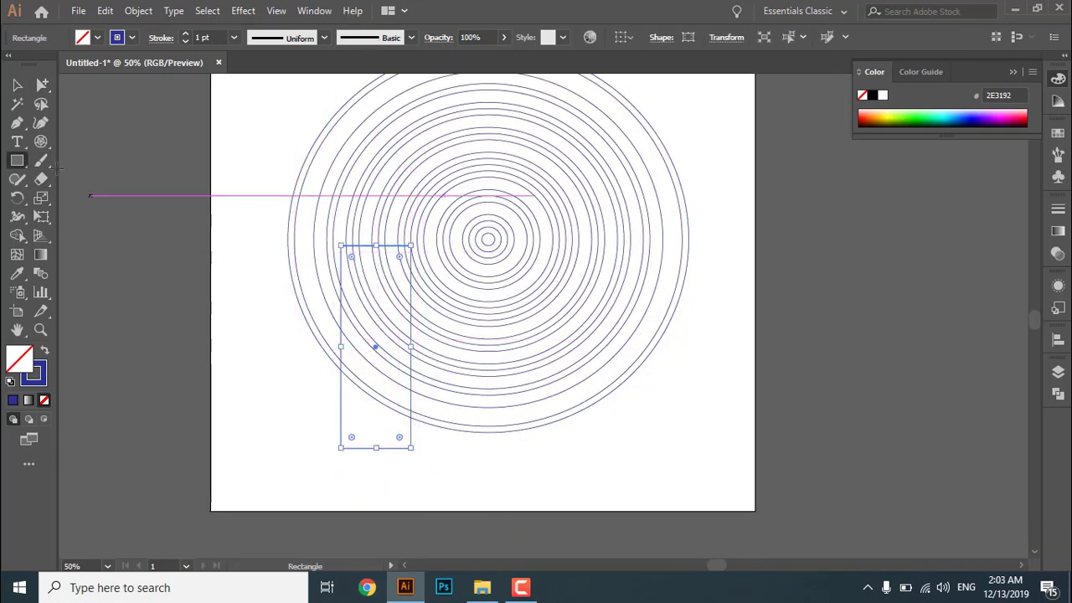
left_click(45, 352)
left_click(16, 85)
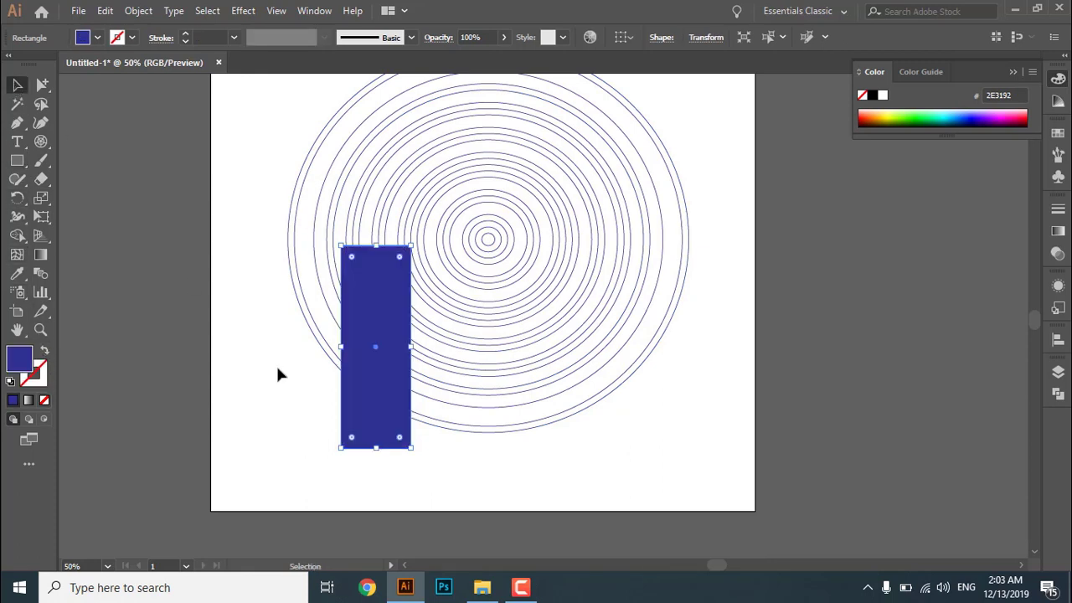
Make the blue rectangle narrower and move it closer to the rings' centre, with its lower end extending past the outermost ring
left_click_drag(338, 348, 425, 320)
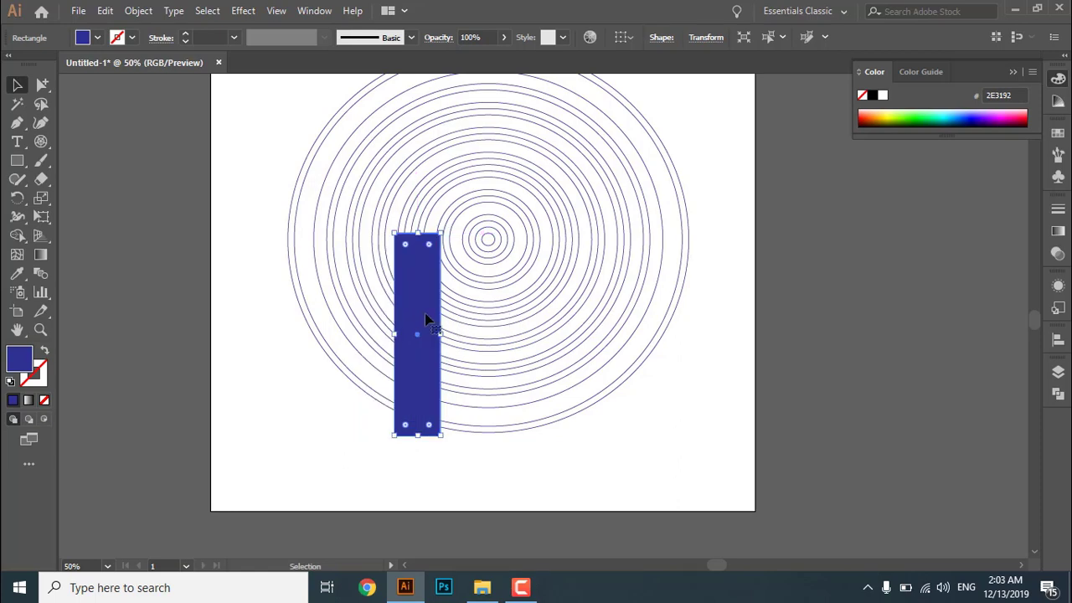
left_click_drag(419, 439, 414, 459)
left_click(413, 460)
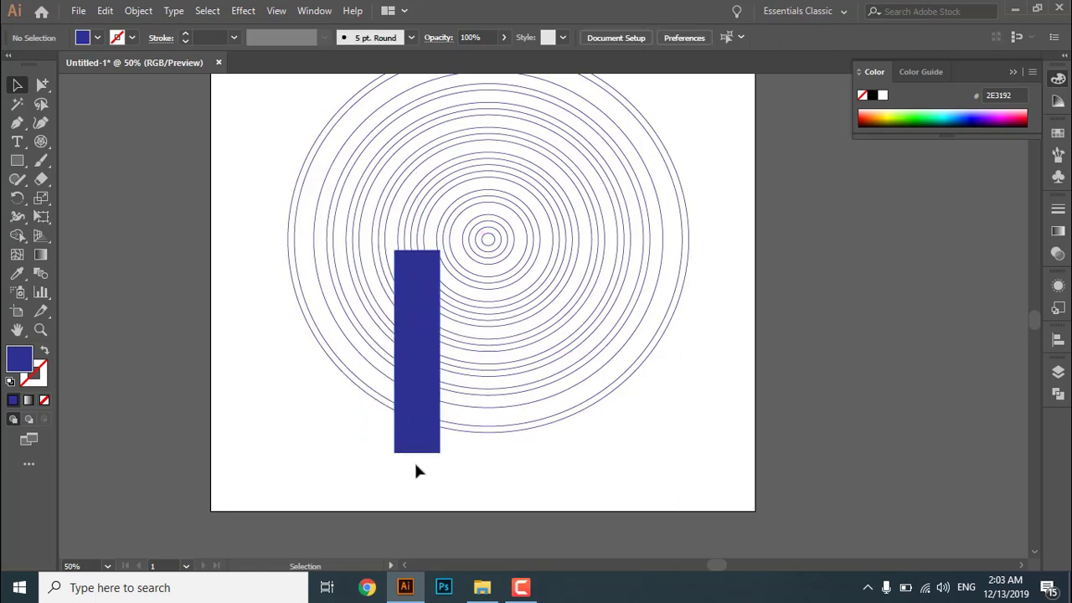
Apply the Pathfinder Divide operation to the rings and the rectangle together, and ungroup the divided pieces
left_click_drag(209, 168, 770, 494)
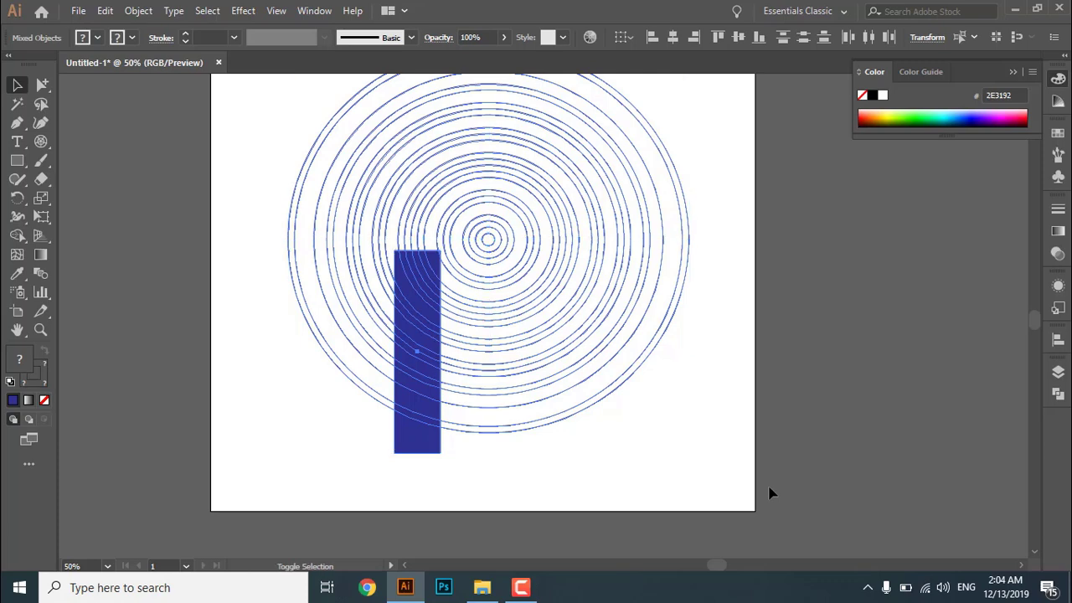
key("ctrl+shift+F9")
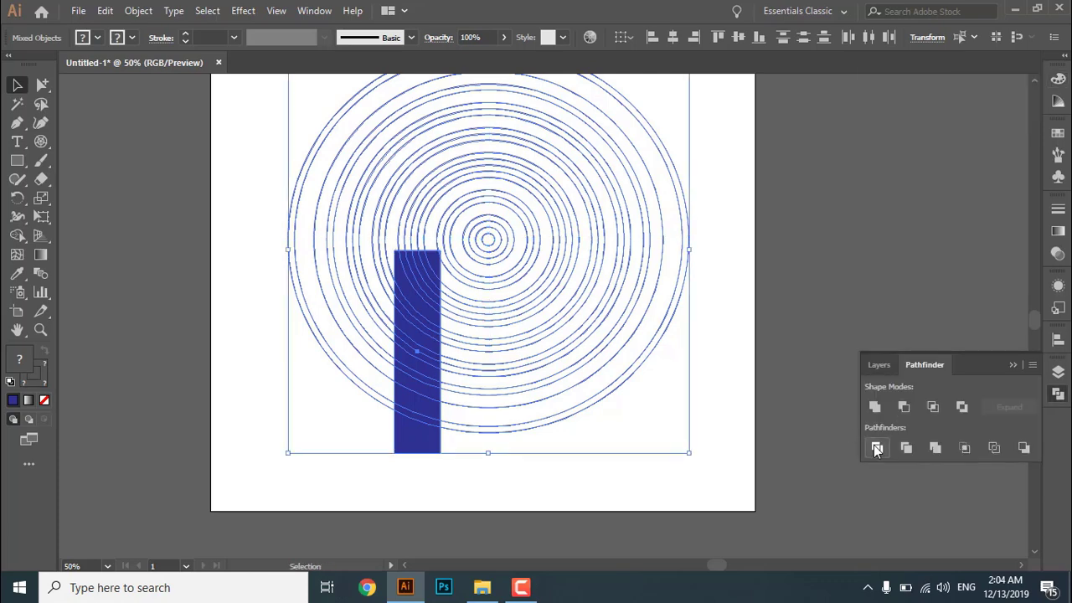
left_click(877, 450)
left_click(1012, 366)
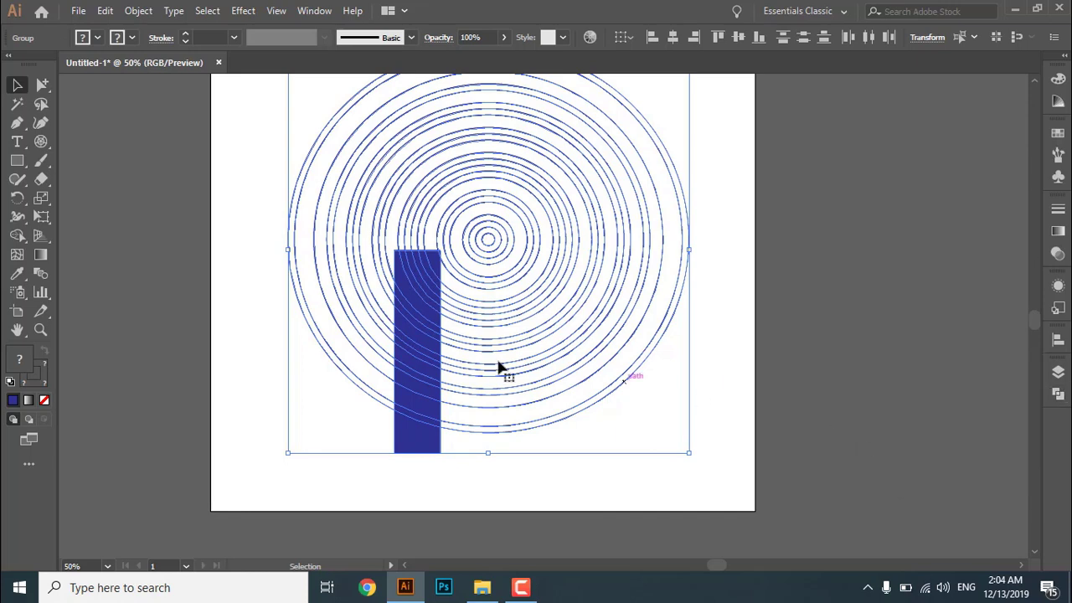
right_click(585, 328)
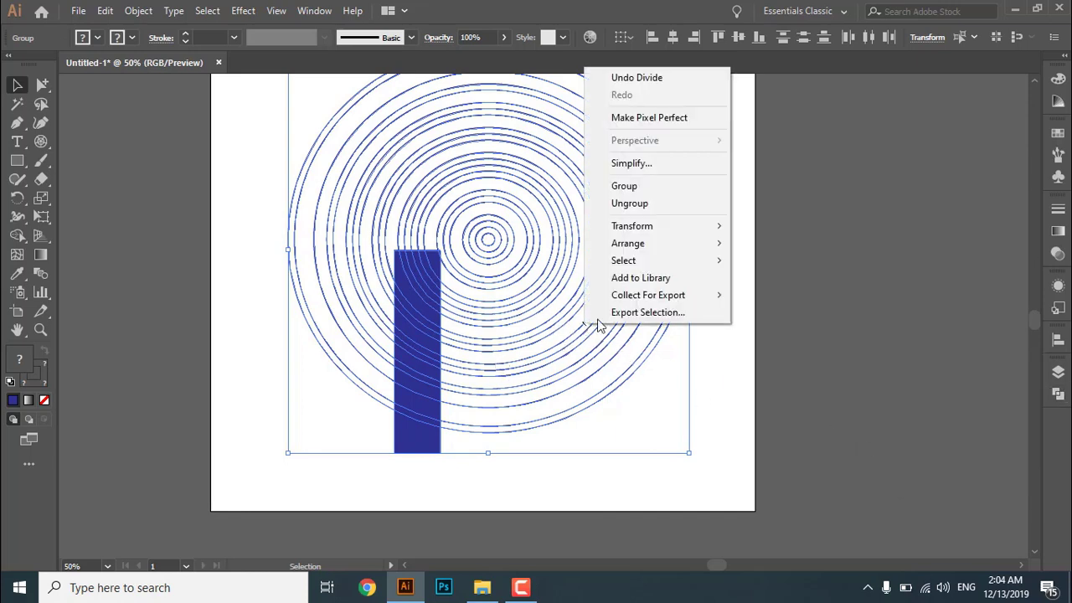
left_click(660, 204)
left_click(863, 240)
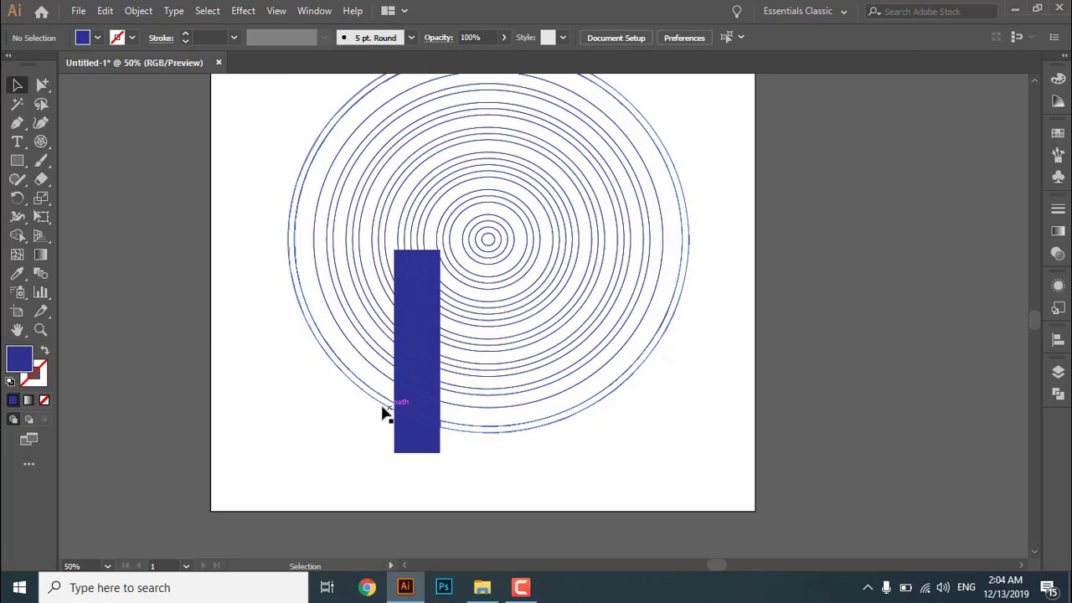
Delete the blue pieces of the divided rectangle one by one to cut an empty vertical slot into the rings
left_click(417, 392)
key("Delete")
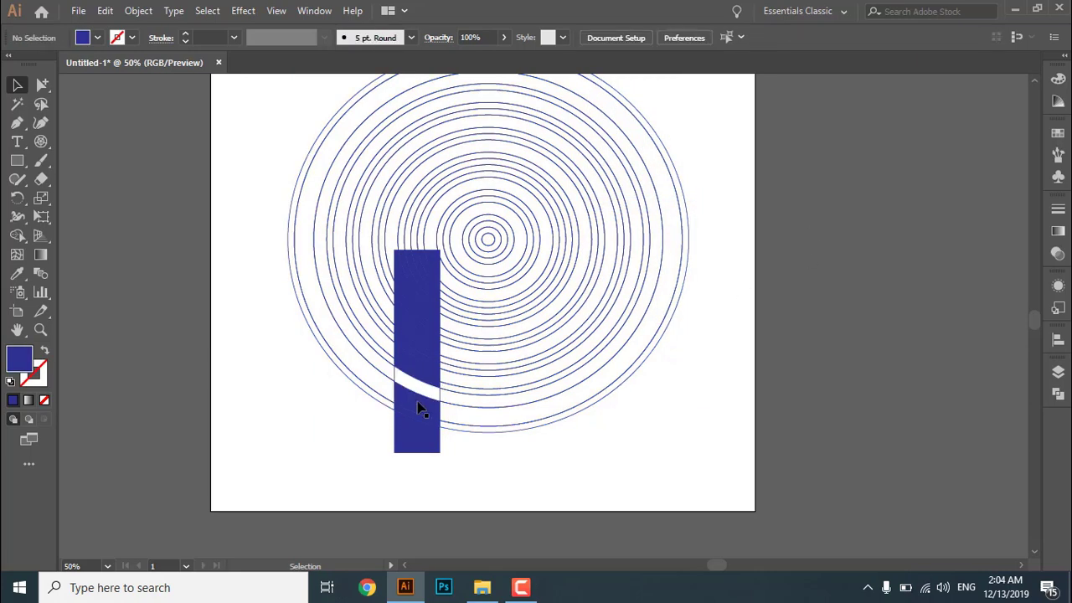
left_click(418, 431)
key("Delete")
left_click(421, 409)
key("Delete")
left_click(422, 418)
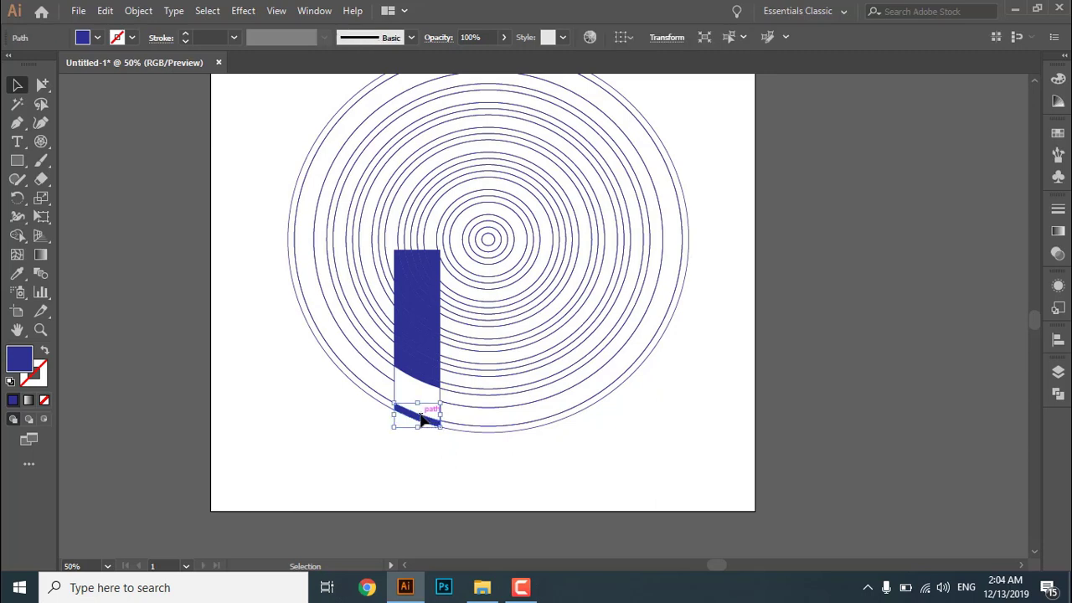
key("Delete")
left_click(422, 375)
key("Delete")
left_click(425, 358)
key("Delete")
left_click(427, 340)
key("Delete")
left_click(428, 307)
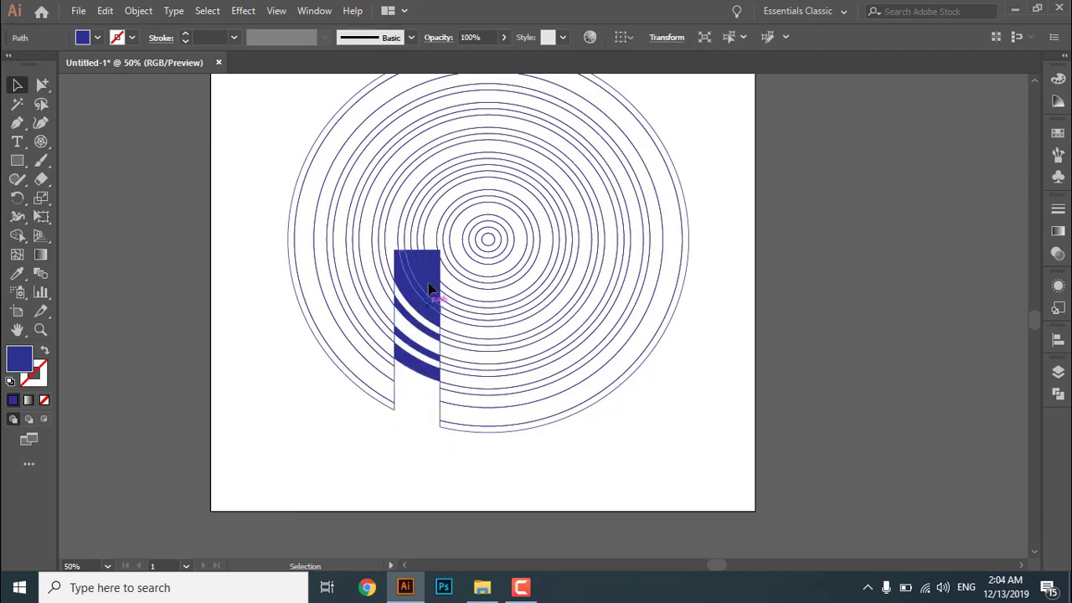
key("Delete")
left_click(431, 270)
key("Delete")
left_click(428, 275)
key("Delete")
left_click(421, 278)
key("Delete")
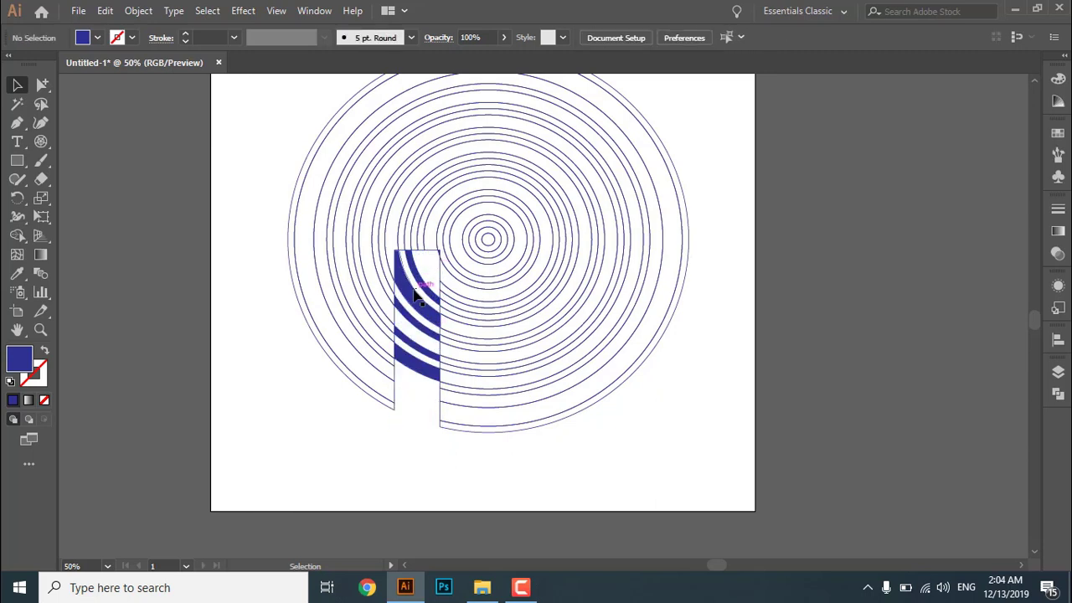
left_click(418, 295)
key("Delete")
left_click(430, 292)
key("Delete")
left_click(417, 329)
key("Delete")
left_click(418, 346)
key("Delete")
left_click(419, 365)
key("Delete")
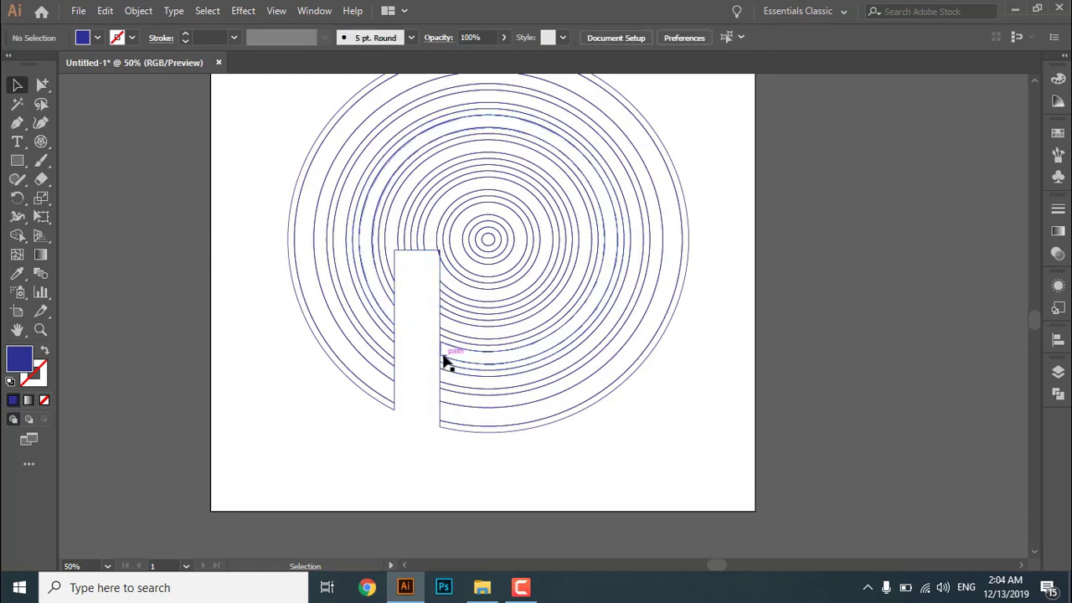
Delete the ring path whose outline runs along the slot's upper-left corner
left_click(439, 344)
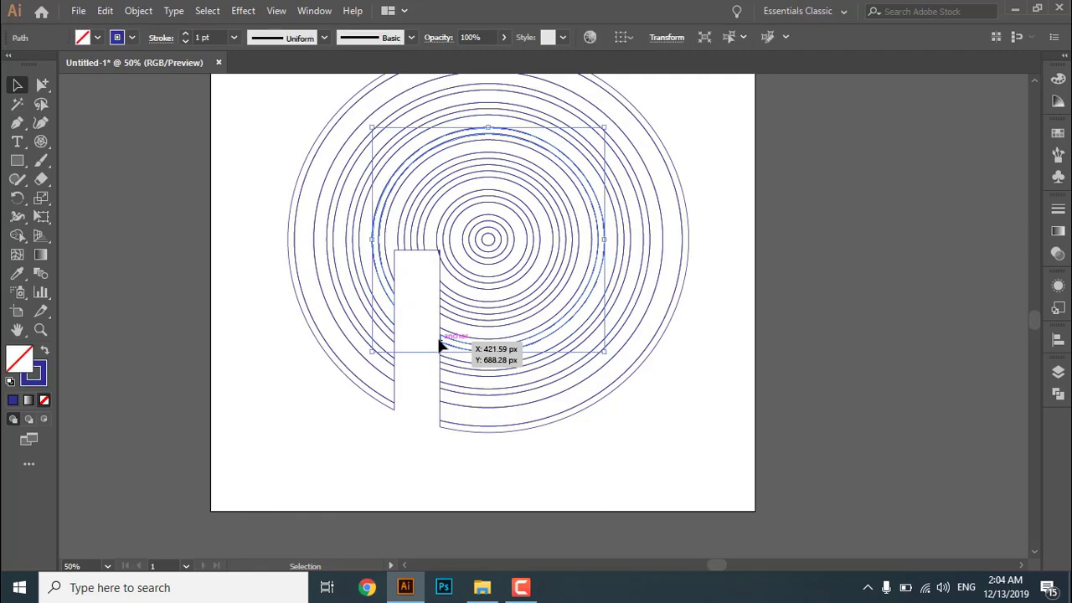
left_click(394, 253)
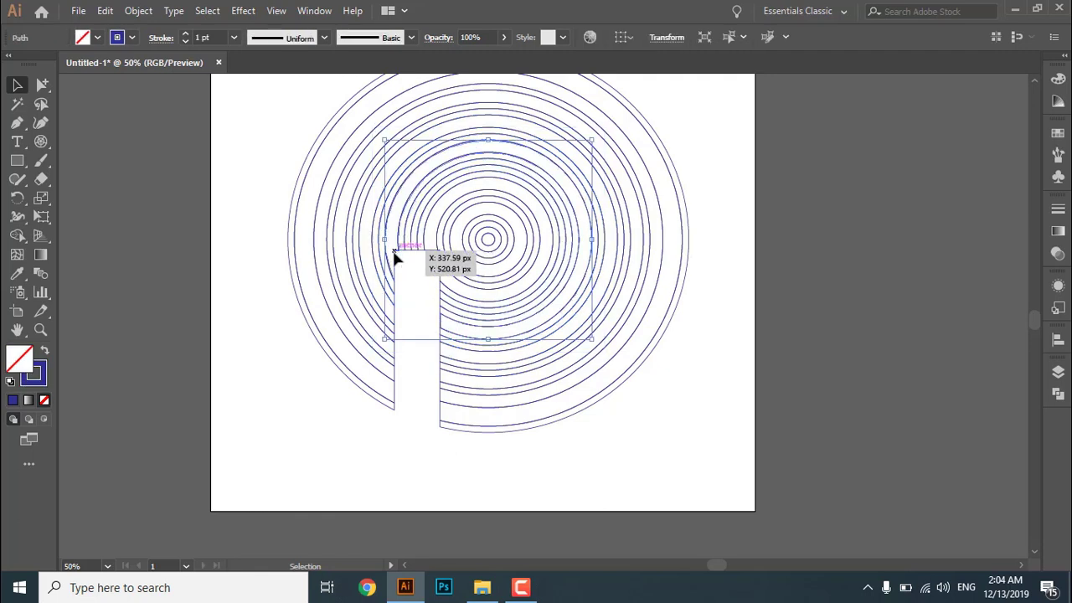
key("Delete")
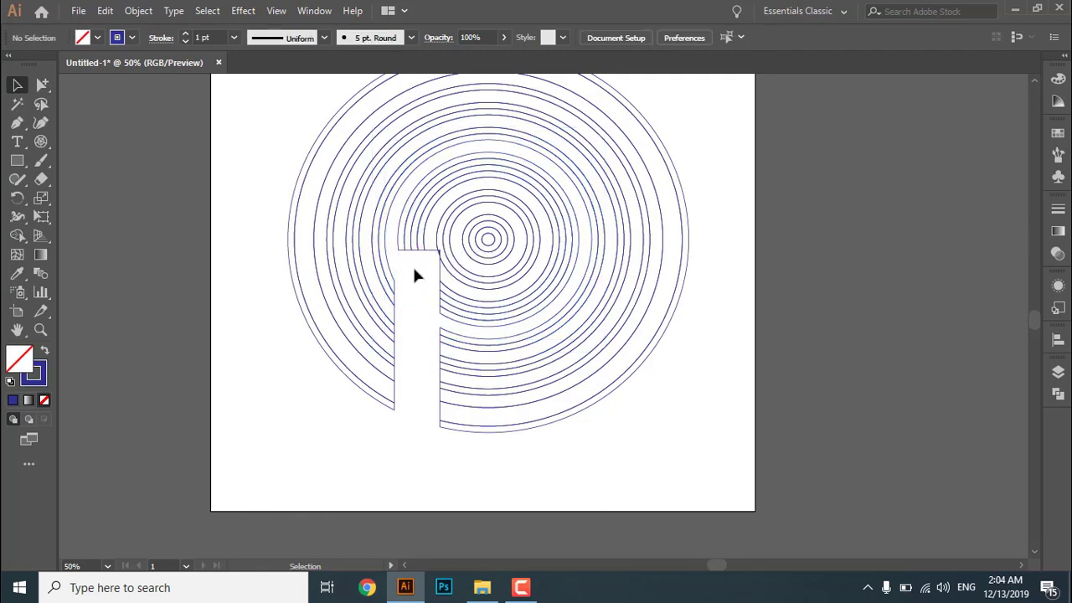
Delete the two ring paths and the small filled blue sliver left at the slot's upper-right corner
scroll(416, 240, "up", 3)
scroll(418, 251, "down", 2)
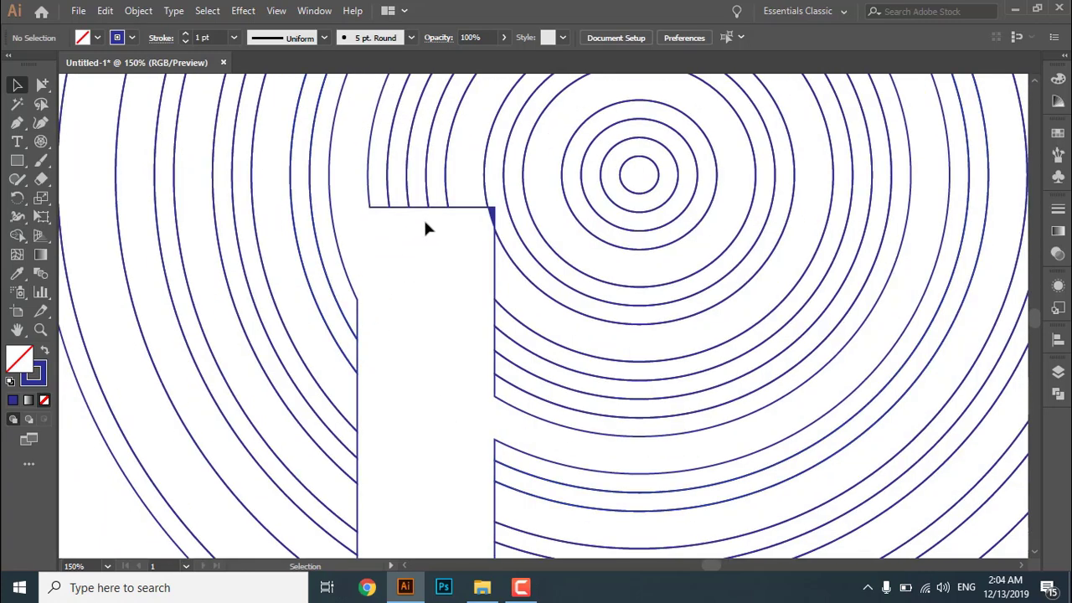
left_click(477, 213)
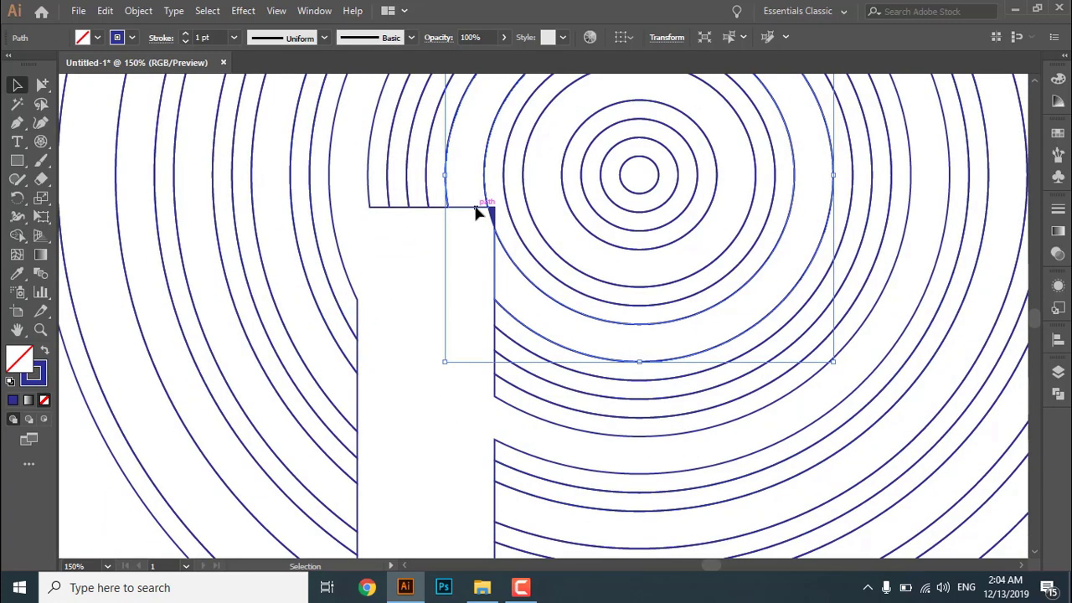
key("Delete")
left_click(493, 209)
key("Delete")
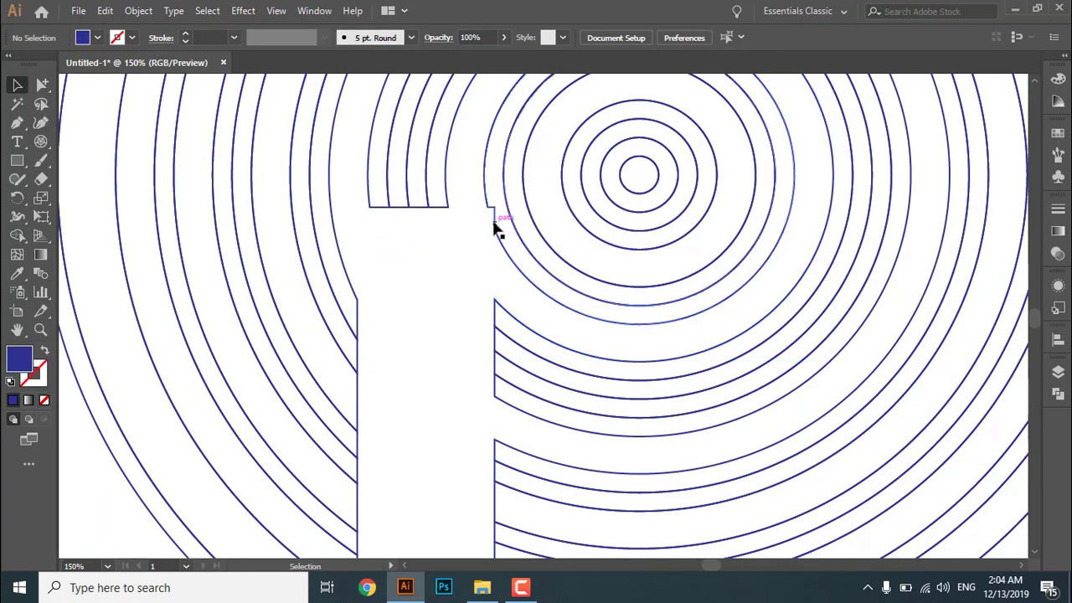
left_click(494, 225)
key("Delete")
Examine the cleaned-up ring artwork and its slot, up close and as a whole on the artboard
scroll(494, 251, "down", 5)
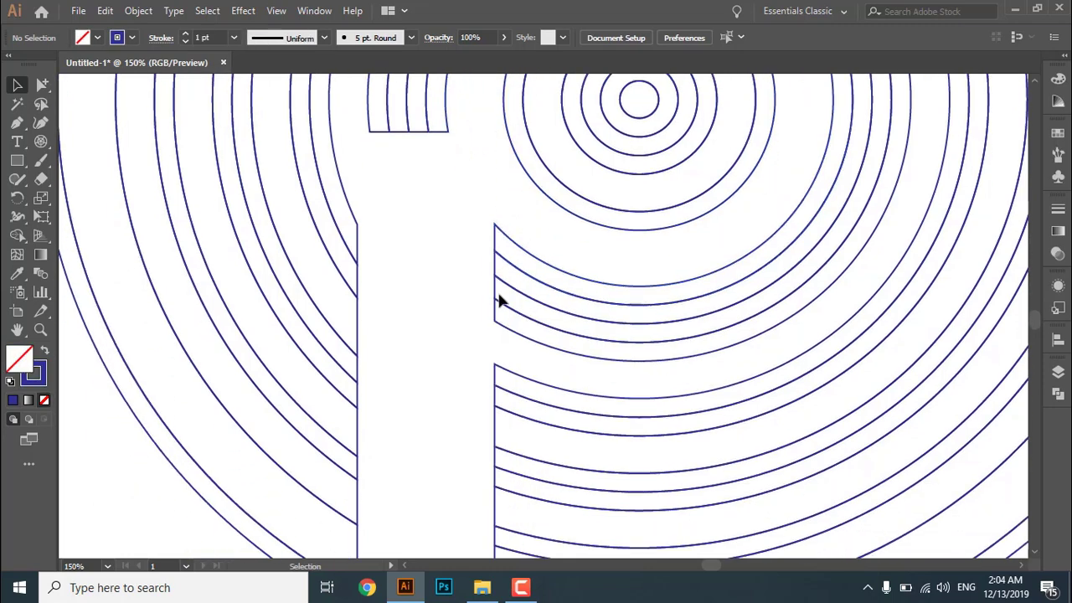
scroll(507, 301, "down", 2)
scroll(507, 301, "down", 2)
scroll(507, 301, "up", 3)
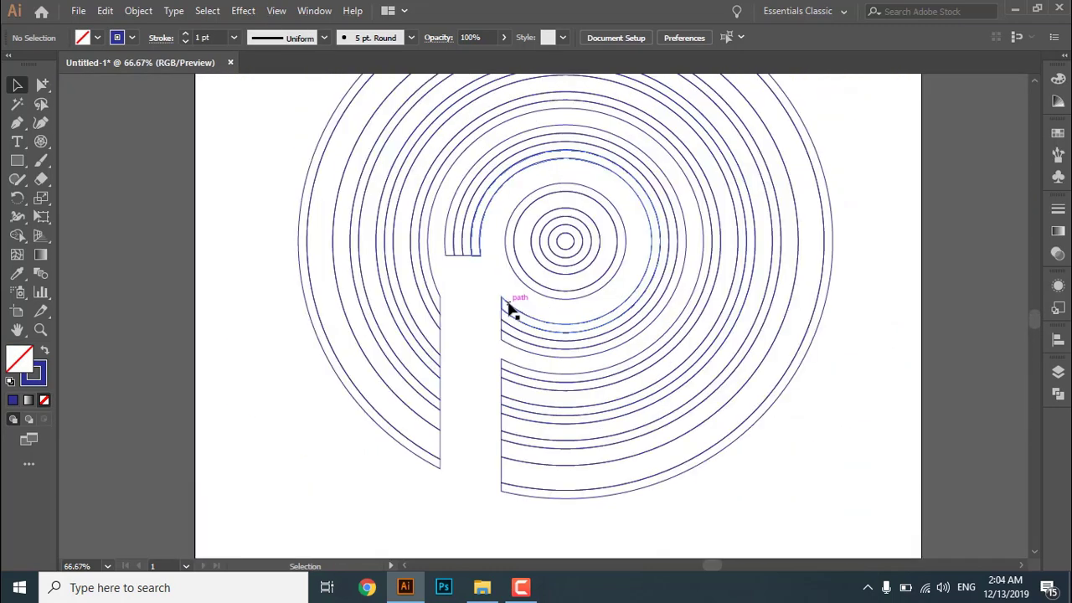
scroll(506, 301, "right", 2)
scroll(565, 317, "up", 1)
scroll(536, 335, "down", 4)
scroll(586, 340, "up", 1)
scroll(606, 340, "left", 2)
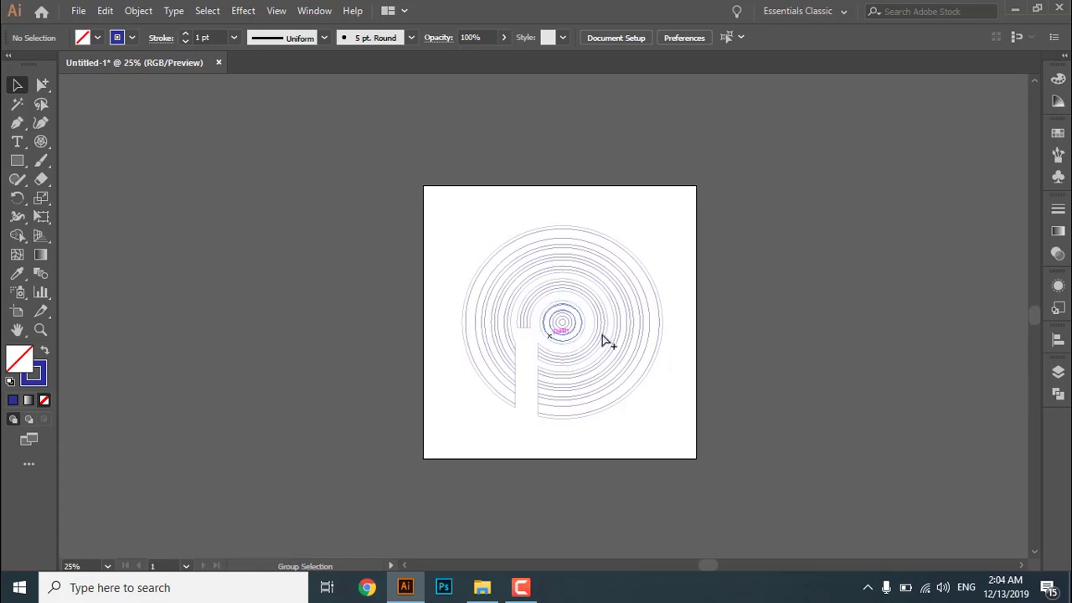
scroll(767, 391, "up", 1)
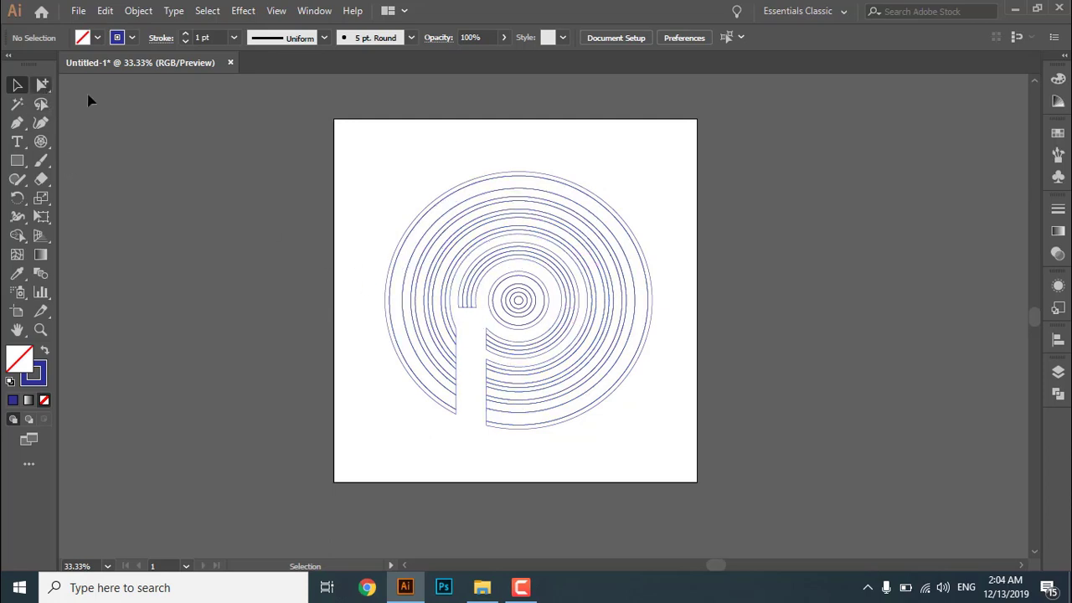
left_click_drag(42, 85, 90, 92)
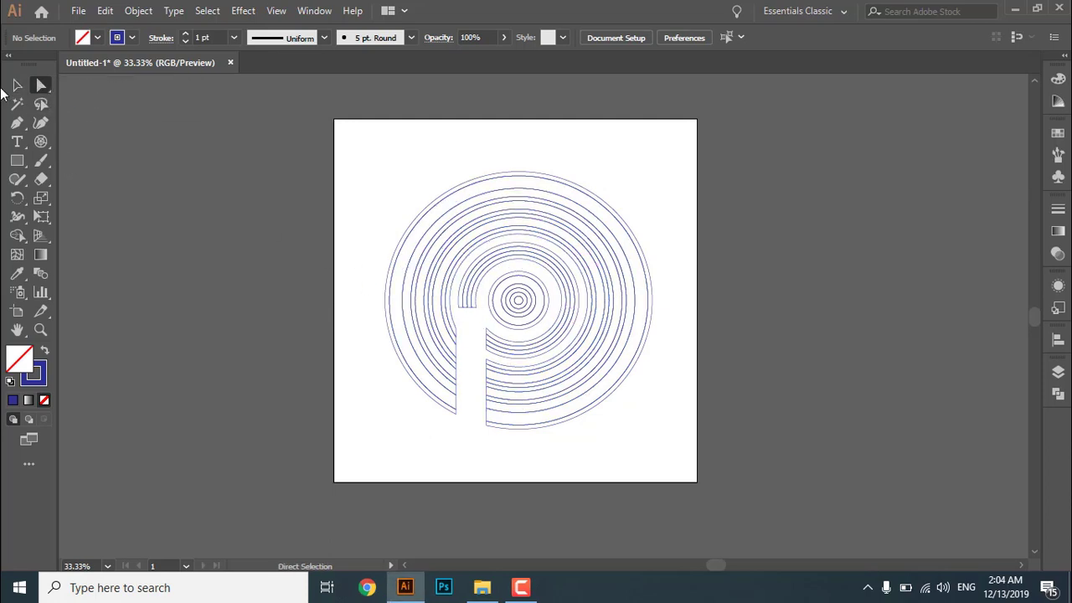
left_click(16, 85)
left_click(40, 142)
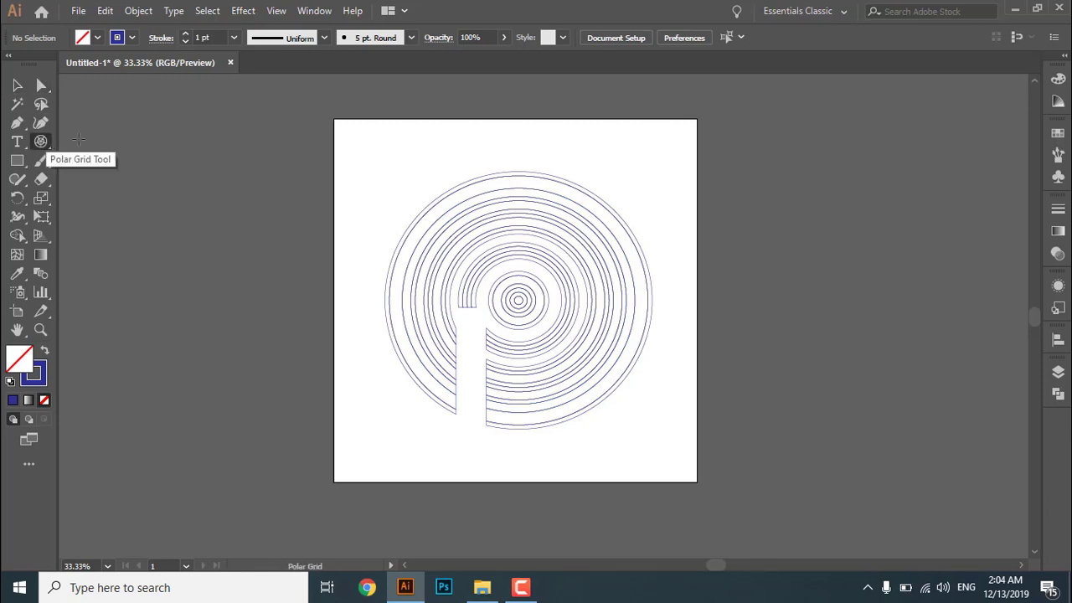
Delete the entire ring artwork to clear the artboard
left_click(20, 87)
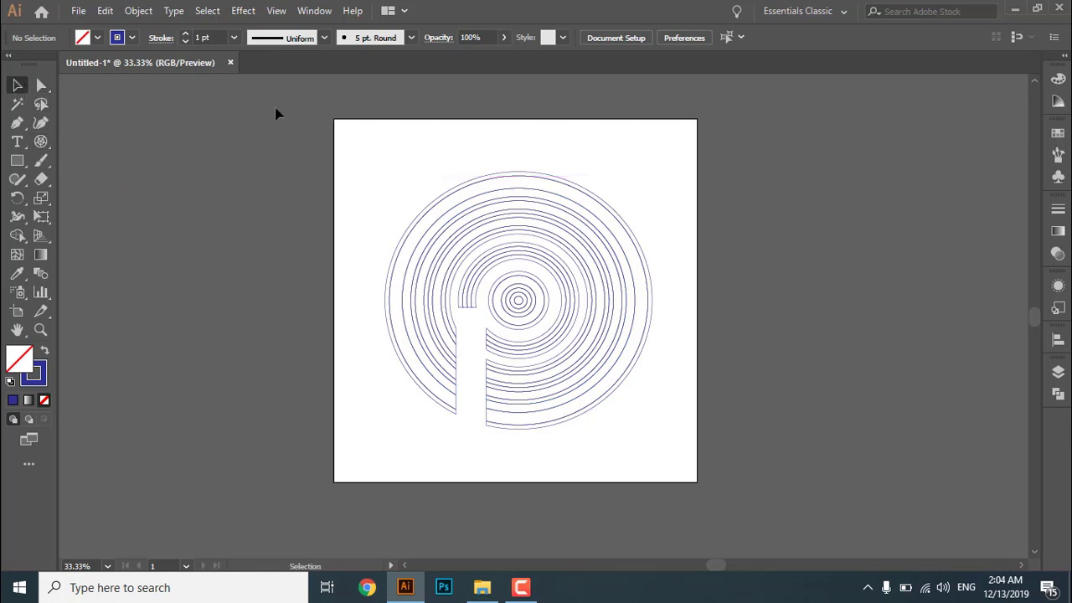
left_click_drag(277, 109, 727, 464)
key("Delete")
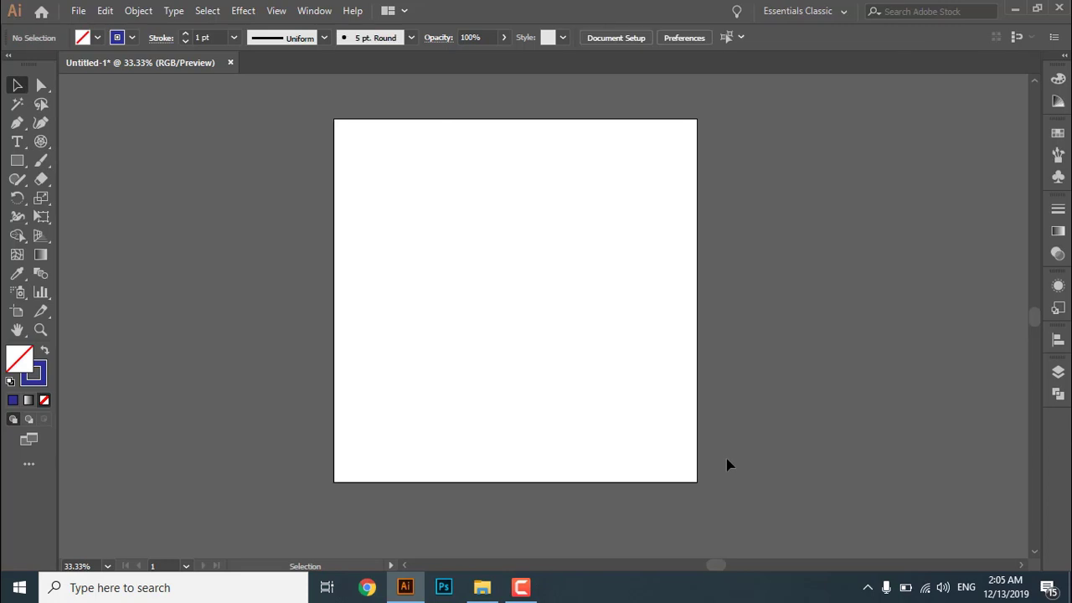
Draw a slightly rising straight line across the middle of the artboard with the Line Segment tool
left_click_drag(40, 144, 123, 142)
left_click_drag(34, 146, 101, 151)
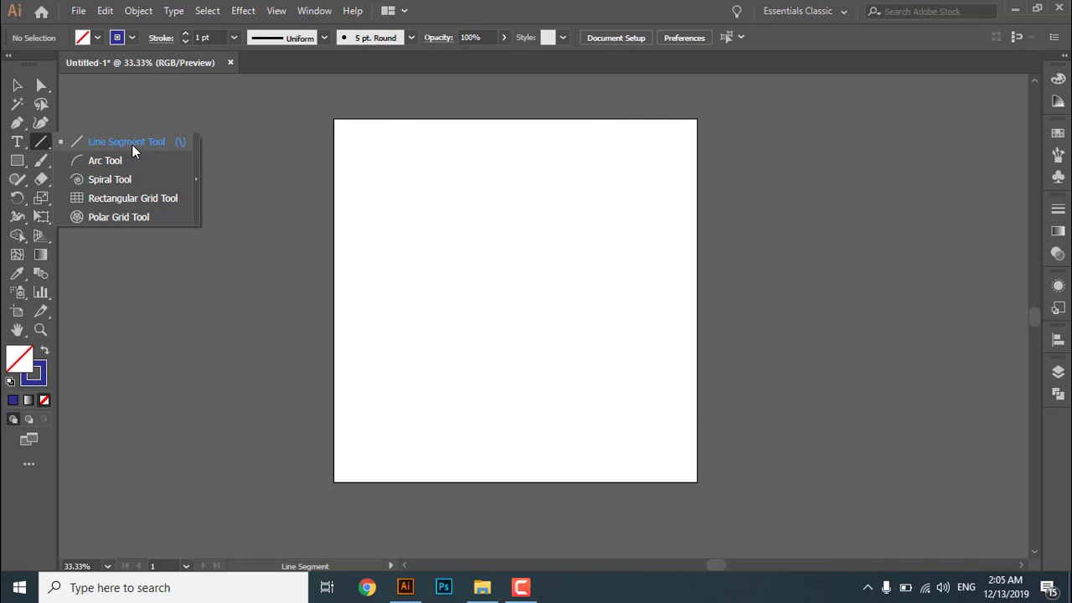
left_click(131, 144)
left_click_drag(404, 282, 554, 266)
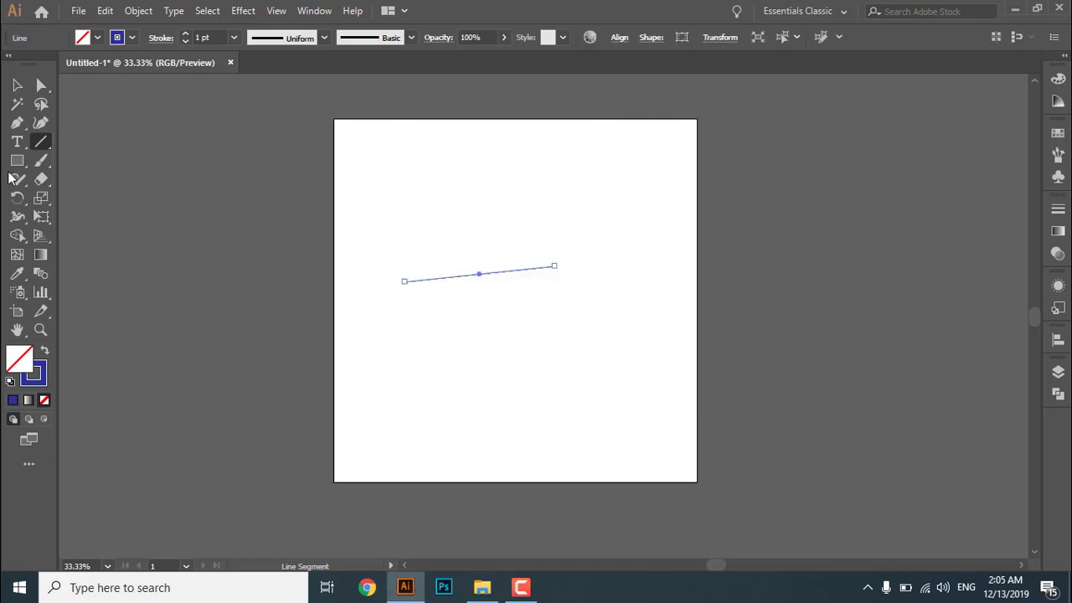
Draw two arcs below the straight line with the Arc tool, a wide flat one and a more curved one above it
left_click(44, 146)
left_click(95, 160)
left_click_drag(420, 367, 614, 383)
left_click_drag(484, 334, 626, 277)
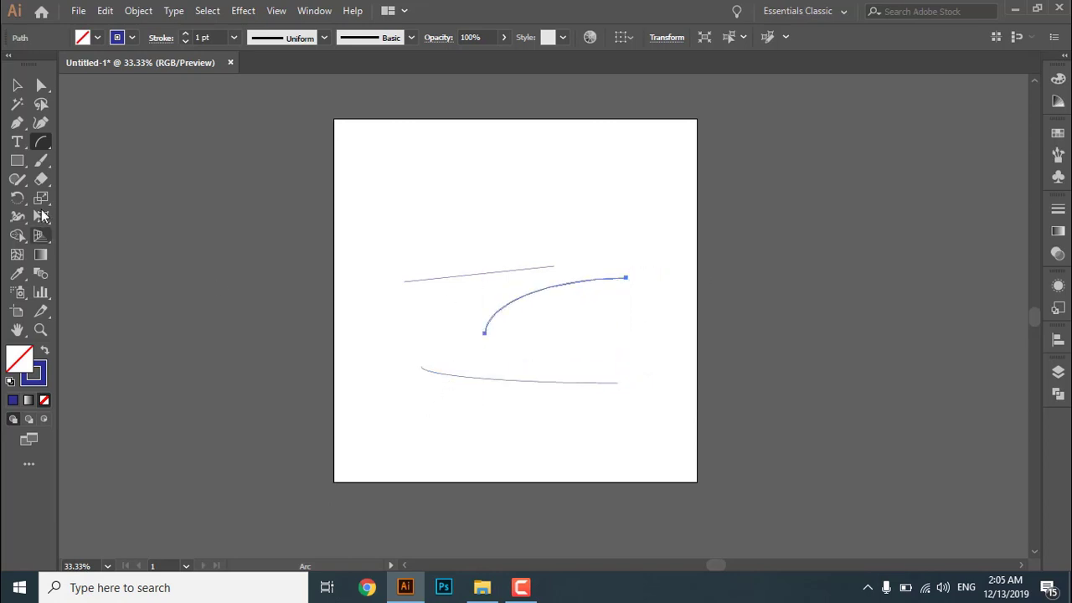
Draw spirals side by side above the straight line with the Spiral tool
left_click(44, 146)
left_click(95, 176)
left_click_drag(427, 159, 453, 223)
key("Up")
left_click_drag(549, 161, 609, 219)
Draw a rectangular grid of six columns and six rows from the artboard's upper-left corner over the other shapes
left_click_drag(51, 144, 94, 204)
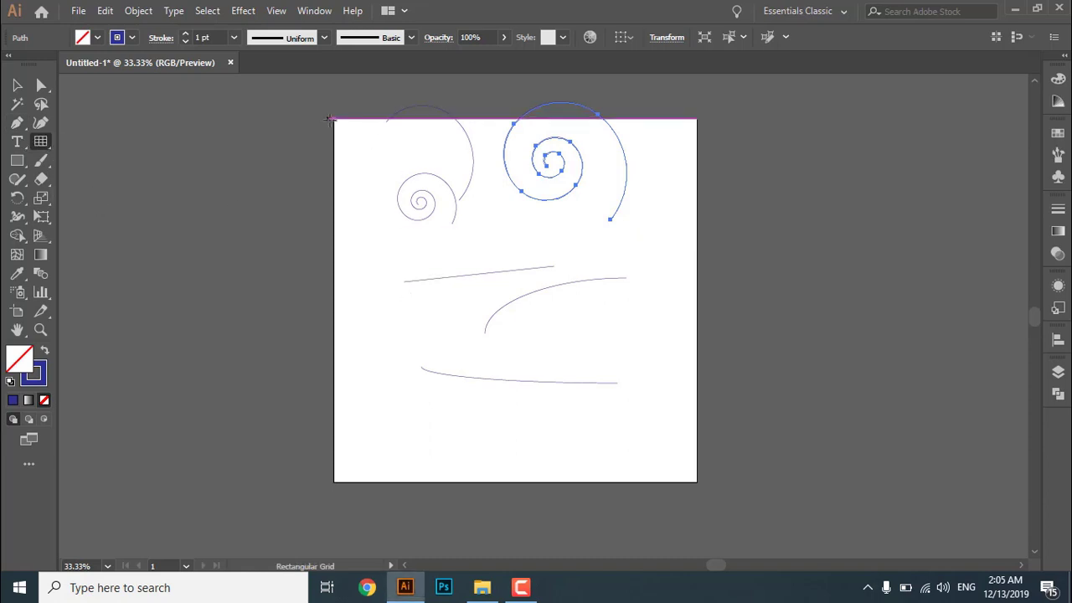
left_click_drag(334, 119, 565, 460)
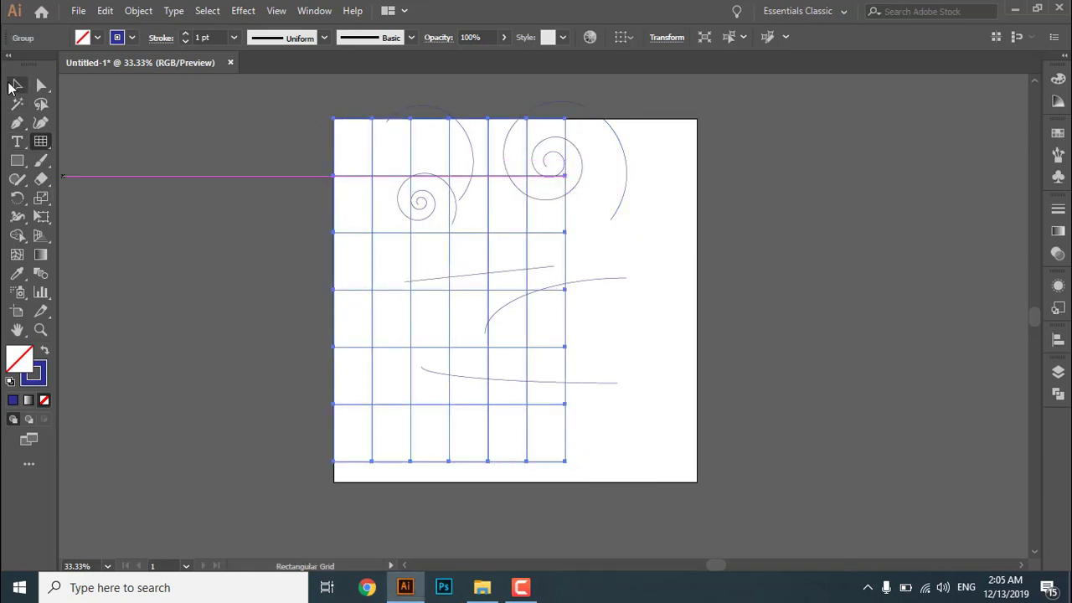
Delete the line, arcs, spirals and rectangular grid together
left_click(16, 85)
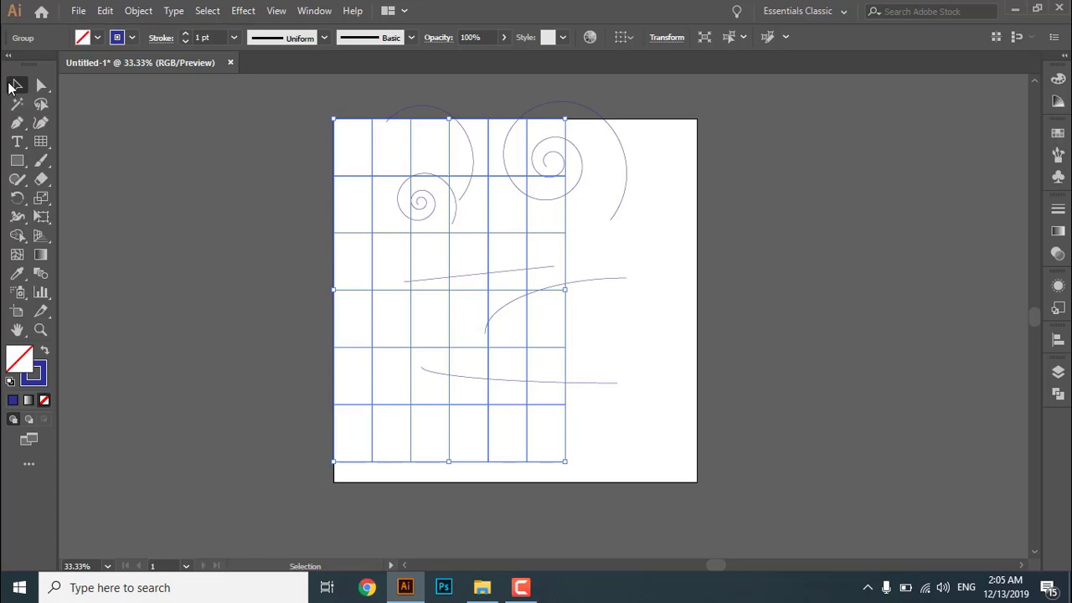
left_click_drag(187, 104, 759, 485)
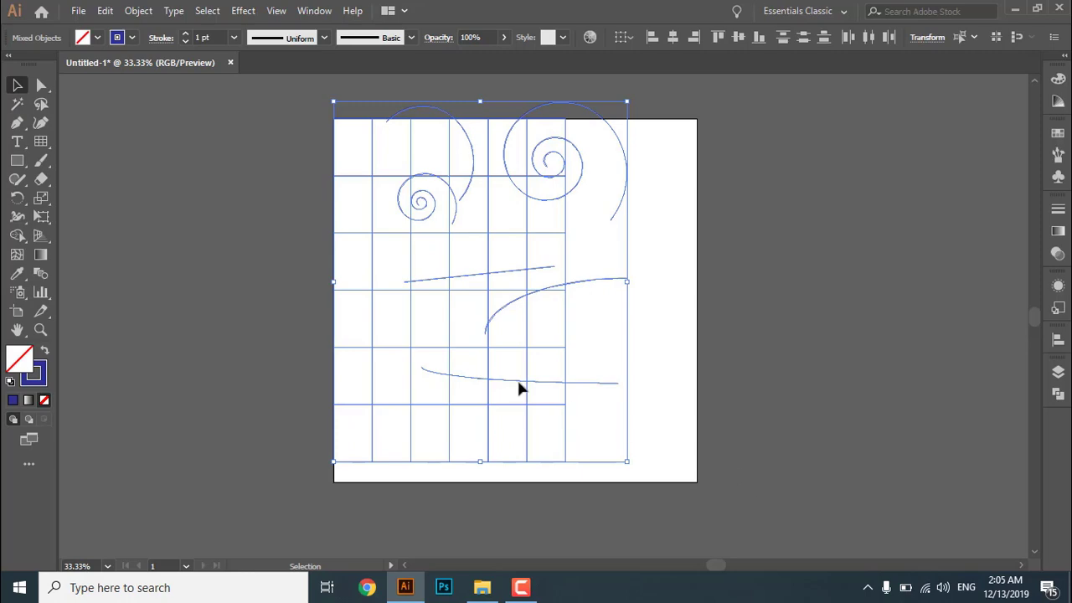
key("Delete")
Draw a large polar grid of concentric rings in the lower middle of the artboard
right_click(38, 143)
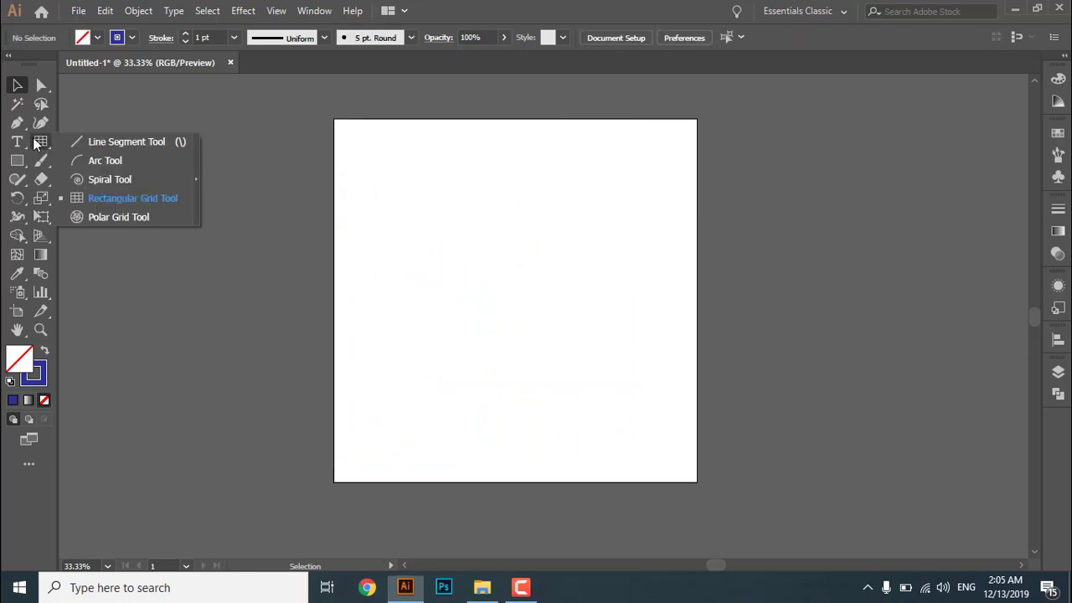
left_click(119, 216)
left_click_drag(390, 206, 662, 464)
Move the polar grid higher on the artboard and place an overlapping duplicate slightly above it
left_click(17, 84)
left_click(433, 376)
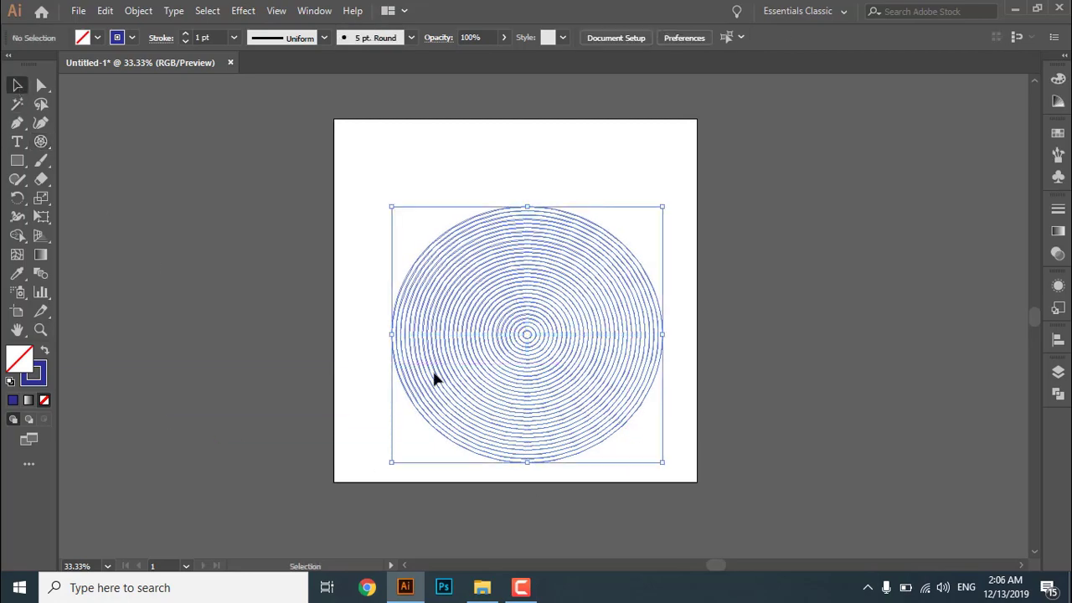
left_click_drag(482, 307, 534, 308)
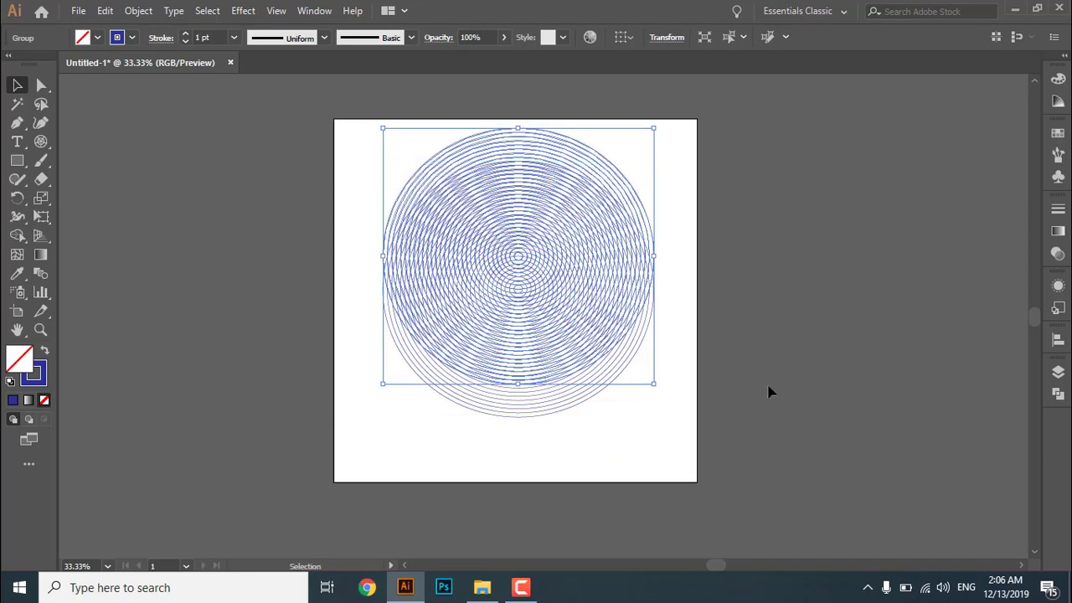
left_click(769, 390)
Move the upper polar grid farther up so the two sets of rings overlap only partly
key("ctrl+=")
scroll(536, 308, "up", 2)
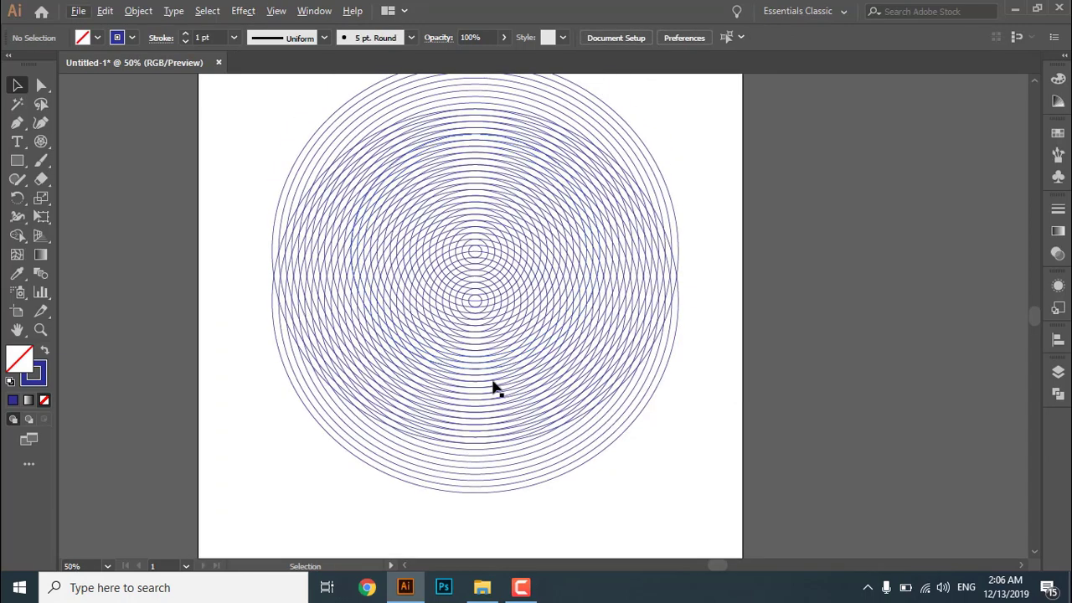
left_click_drag(504, 340, 529, 275)
left_click(746, 372)
scroll(515, 254, "up", 2)
scroll(535, 339, "down", 1)
left_click(719, 295)
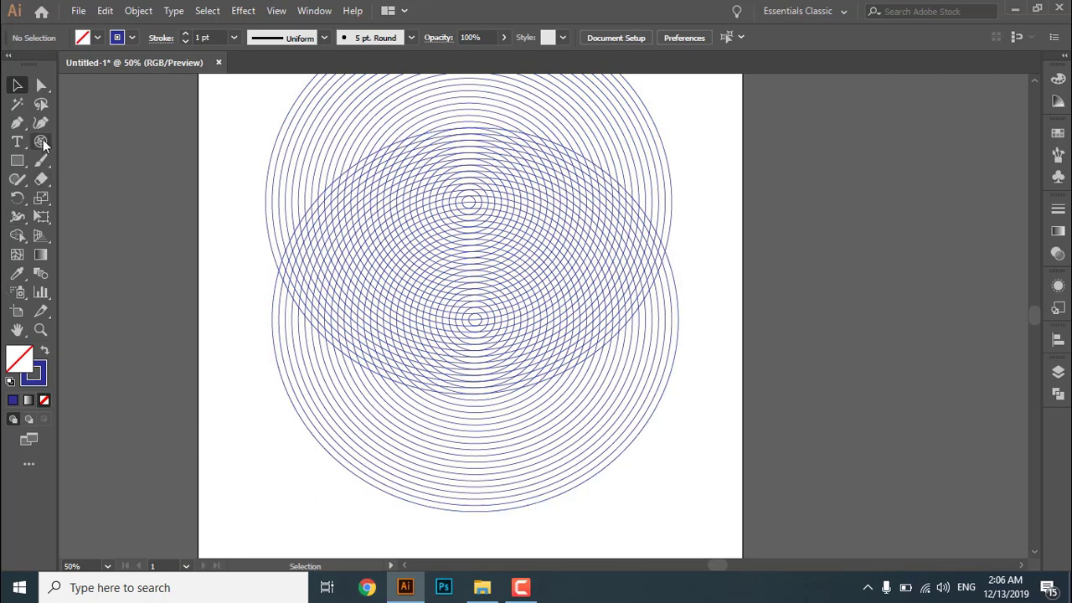
left_click_drag(44, 141, 103, 144)
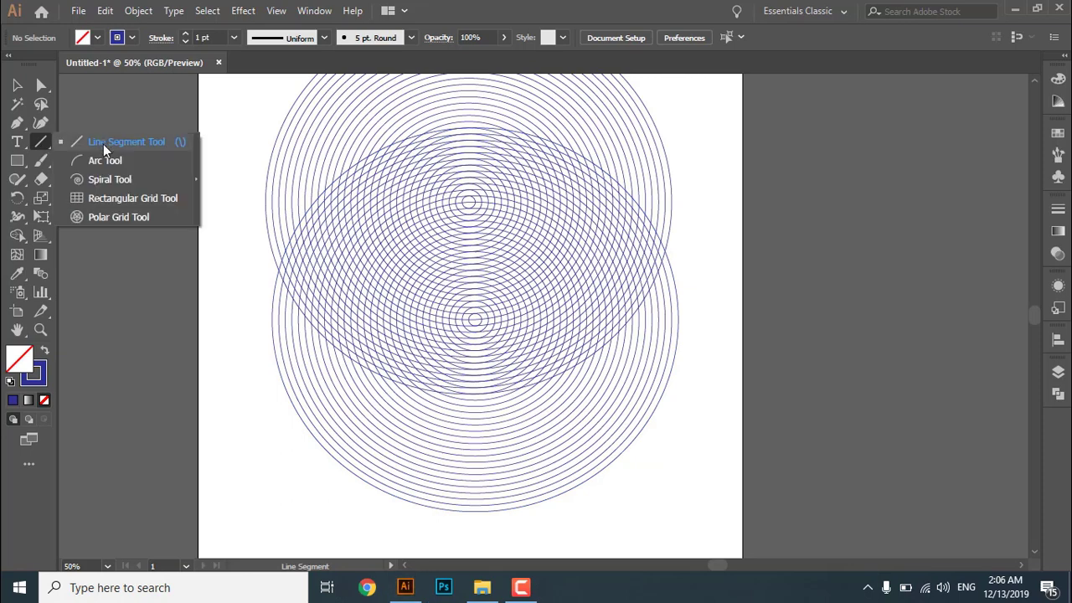
left_click(32, 142)
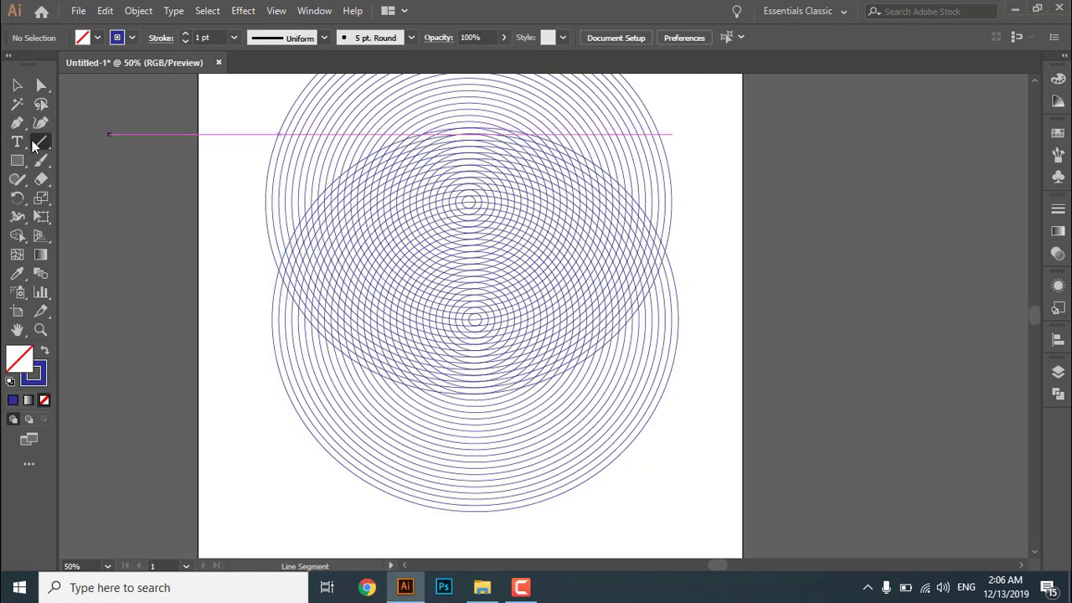
left_click(17, 85)
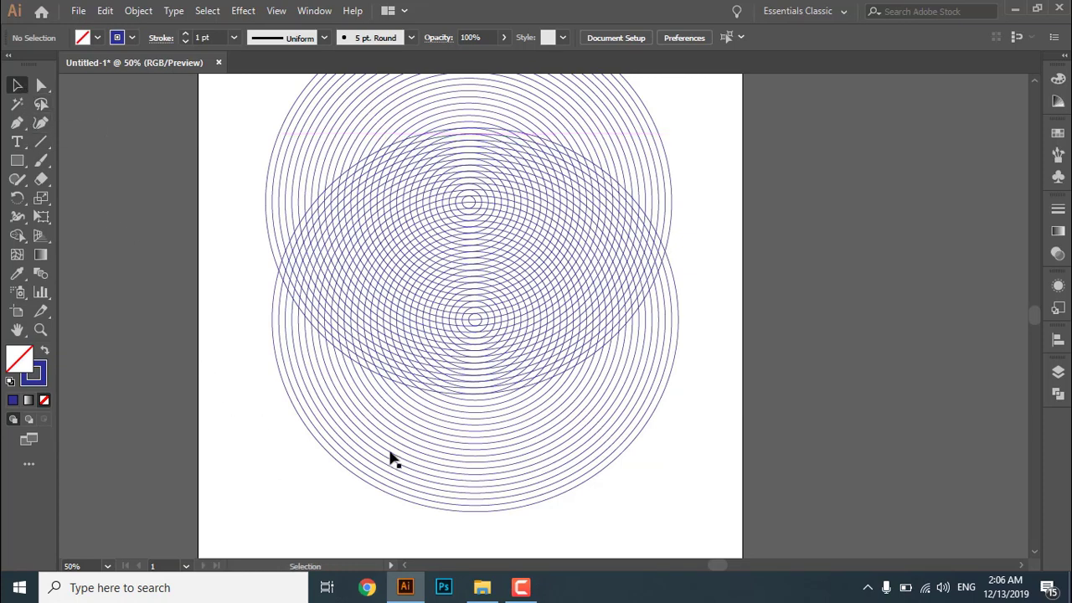